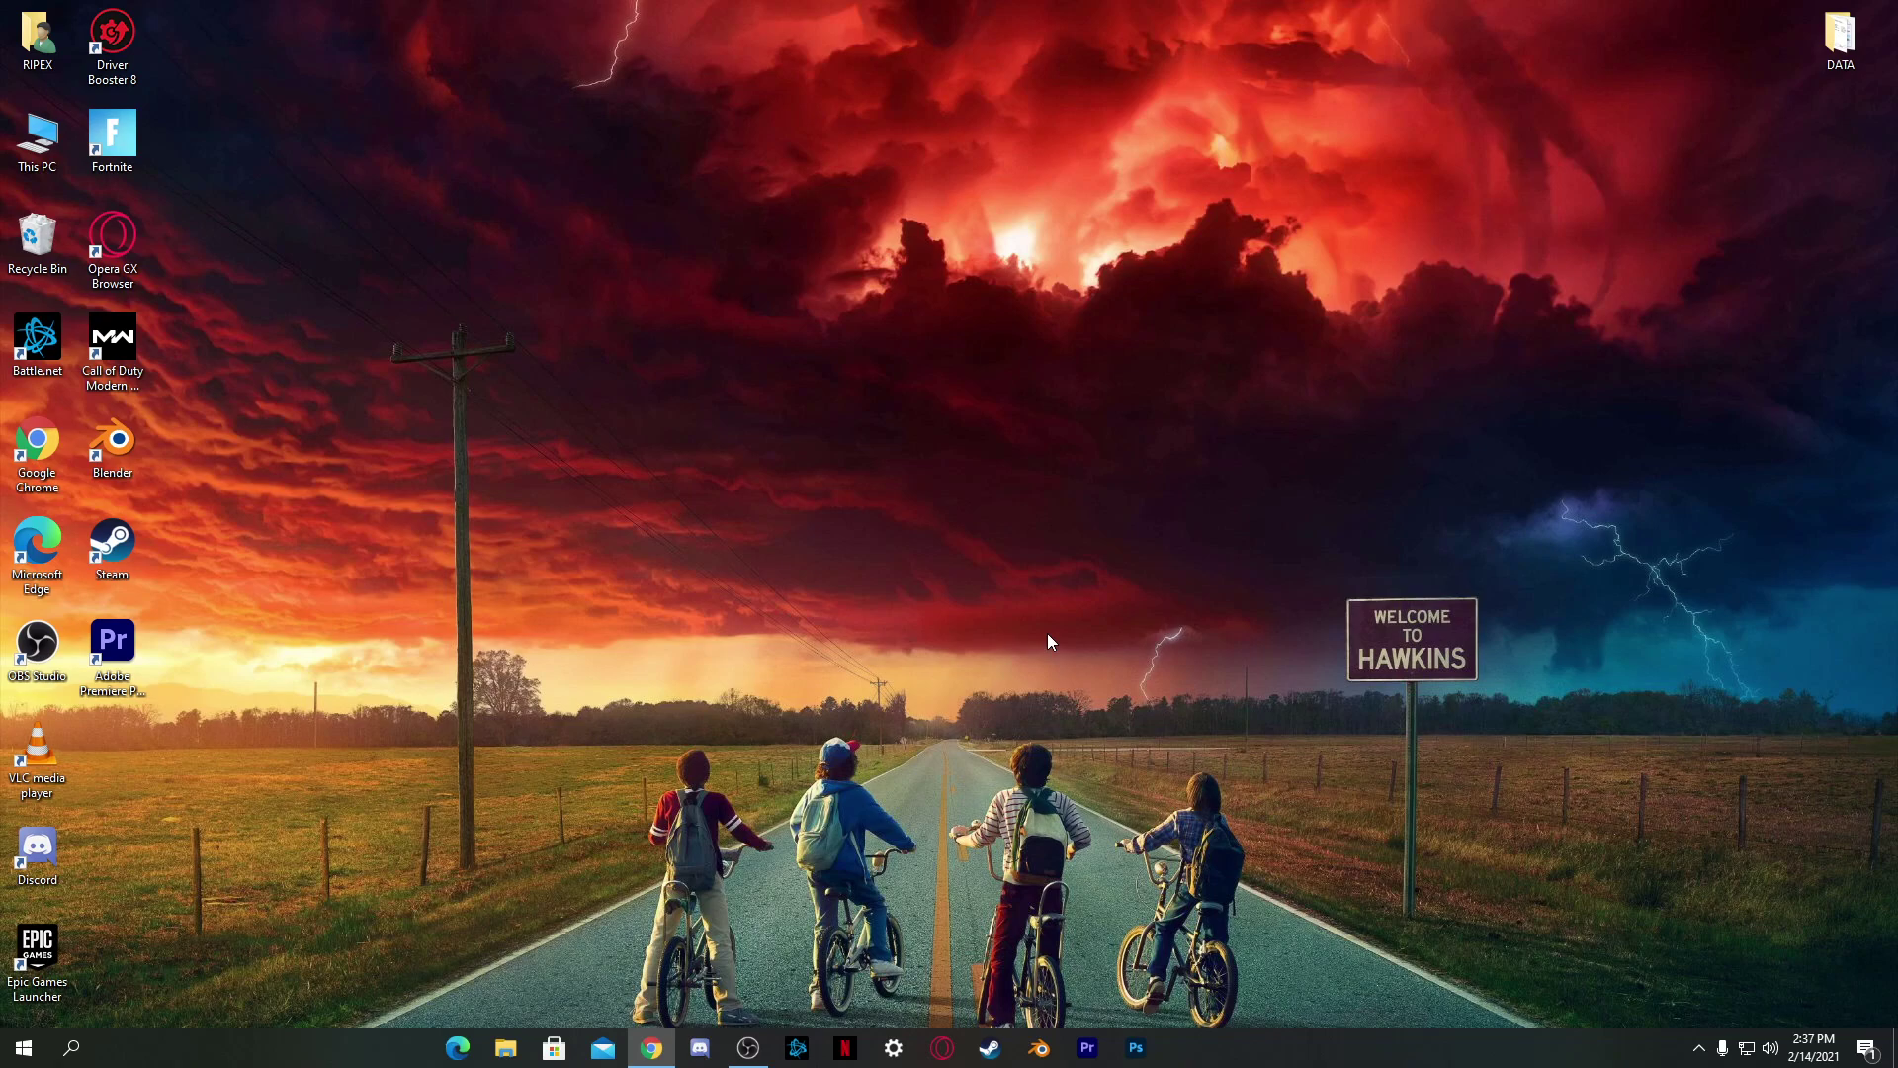
Launch Chrome maximized and go to AMD's support site
{"action": "double_click", "coordinate": [37, 458]}
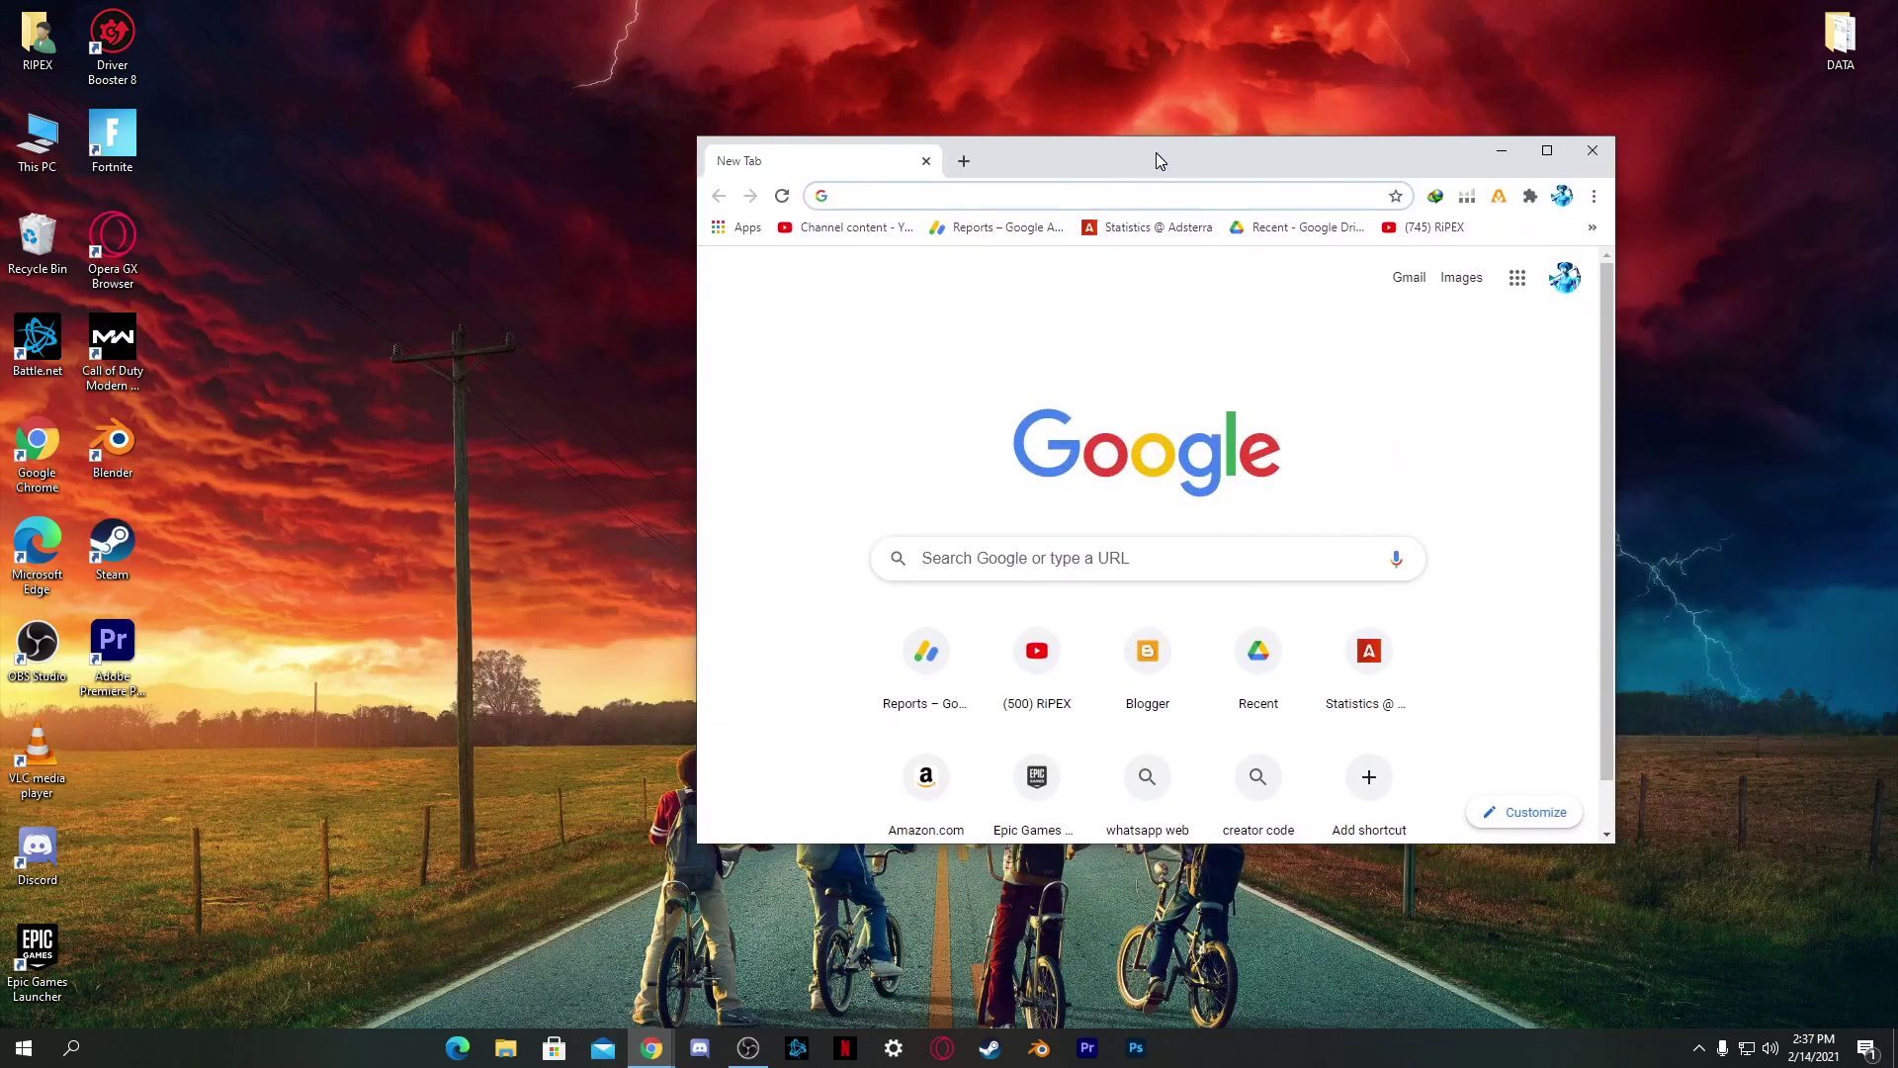
{"action": "double_click", "coordinate": [1240, 159]}
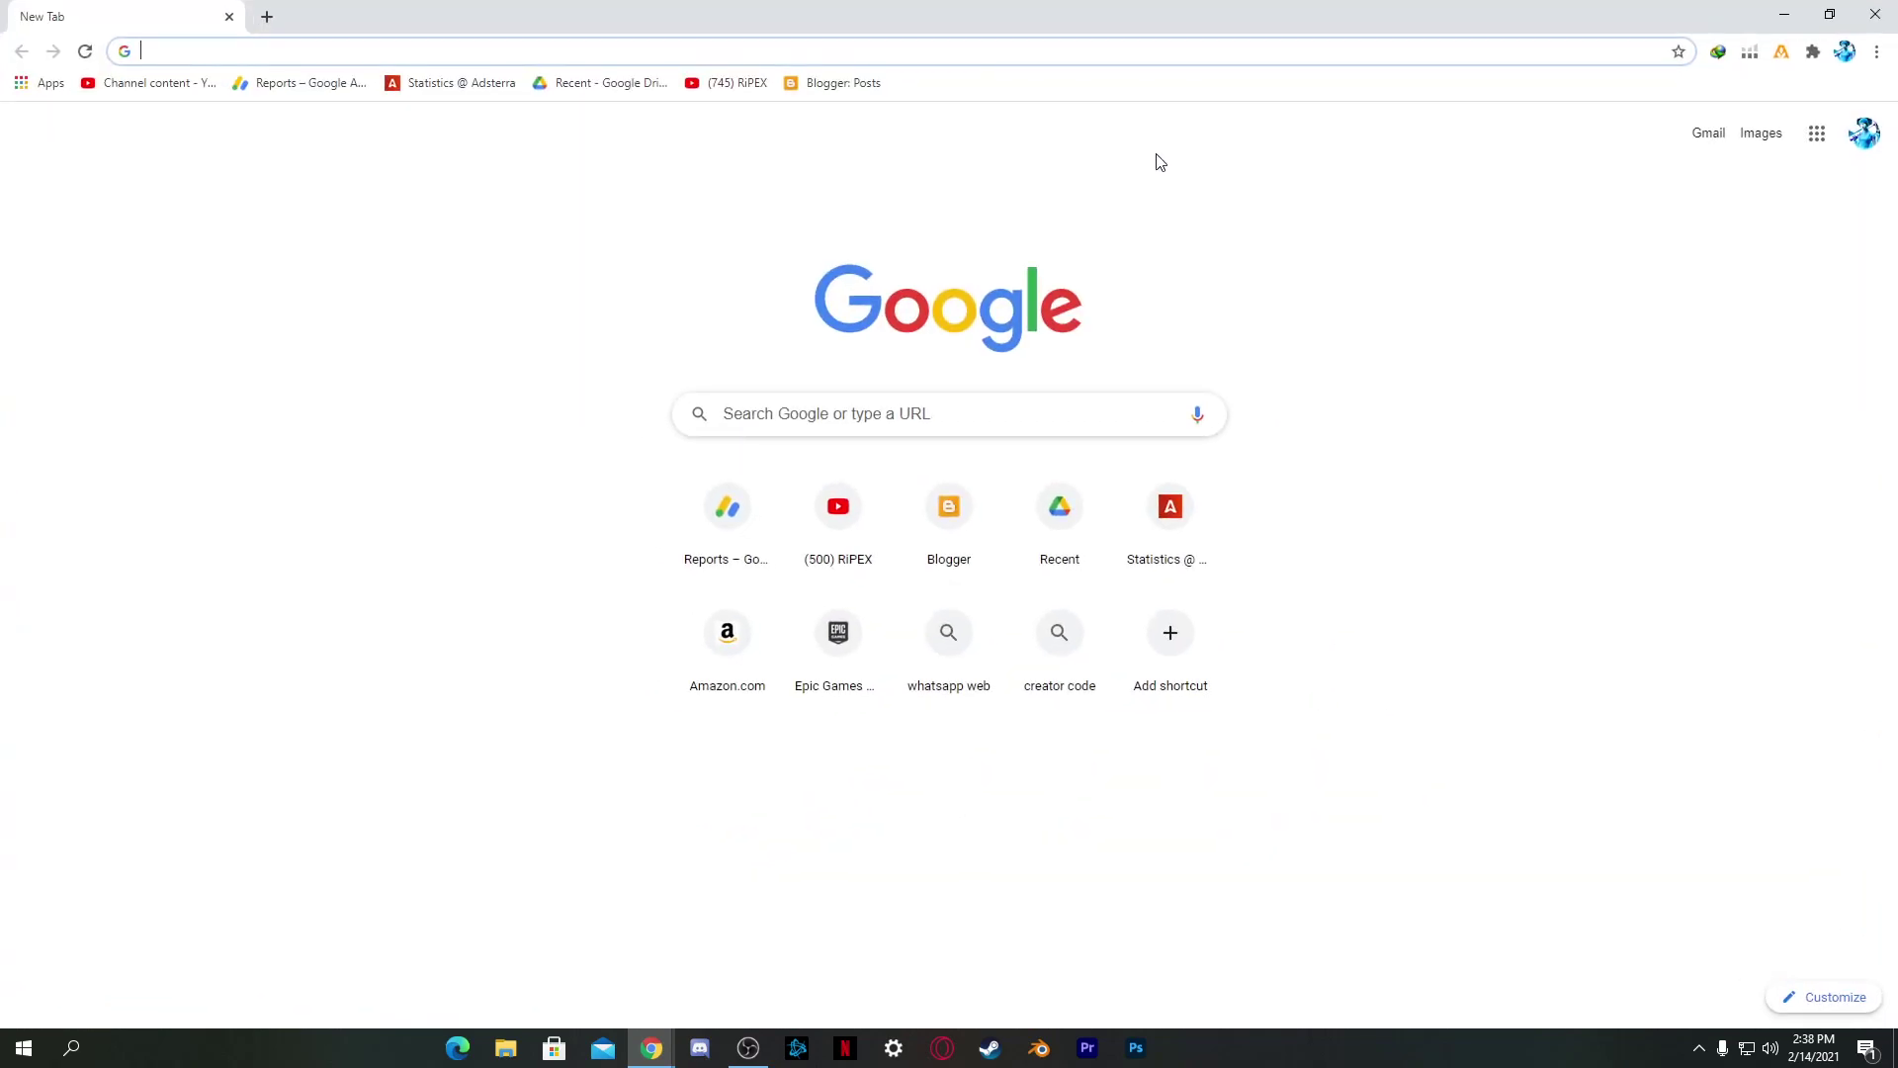
{"action": "type", "text": "amd"}
{"action": "key", "text": "Return"}
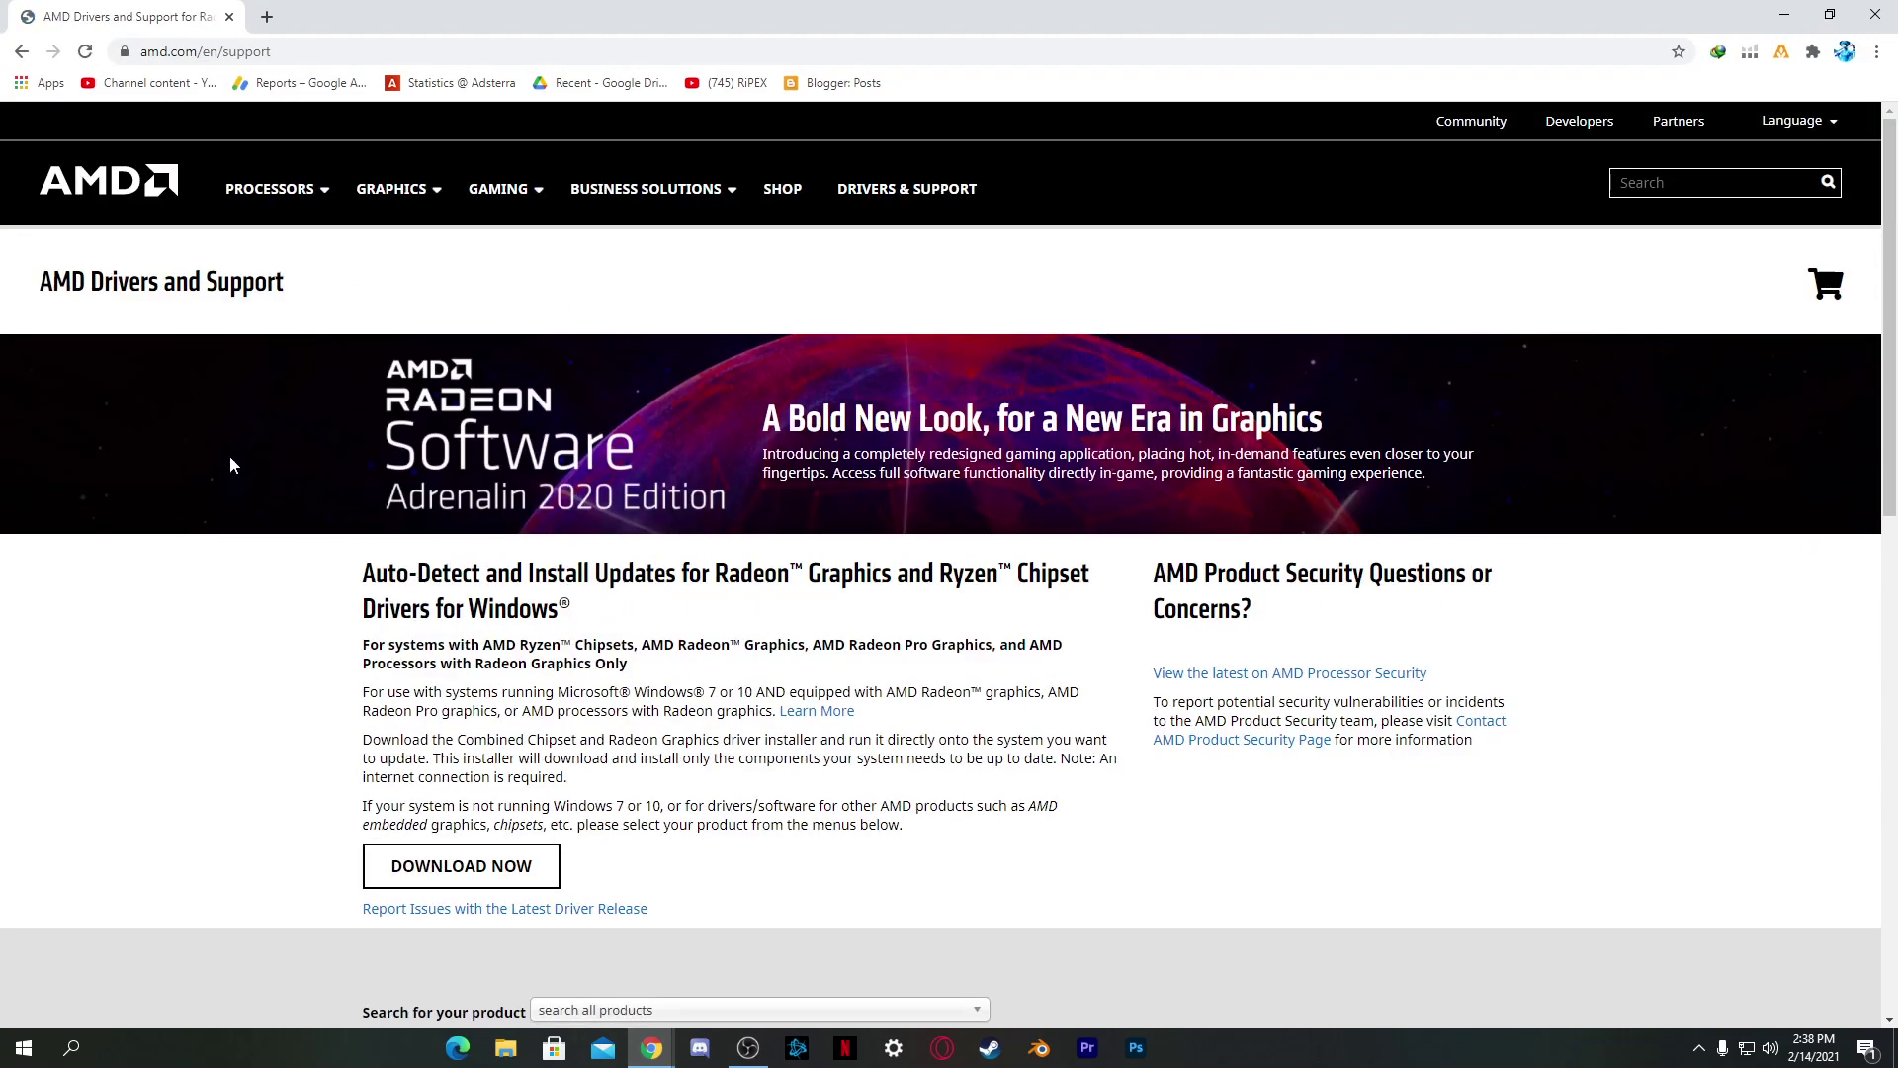
{"action": "scroll", "coordinate": [416, 593], "scroll_direction": "down", "scroll_amount": 2}
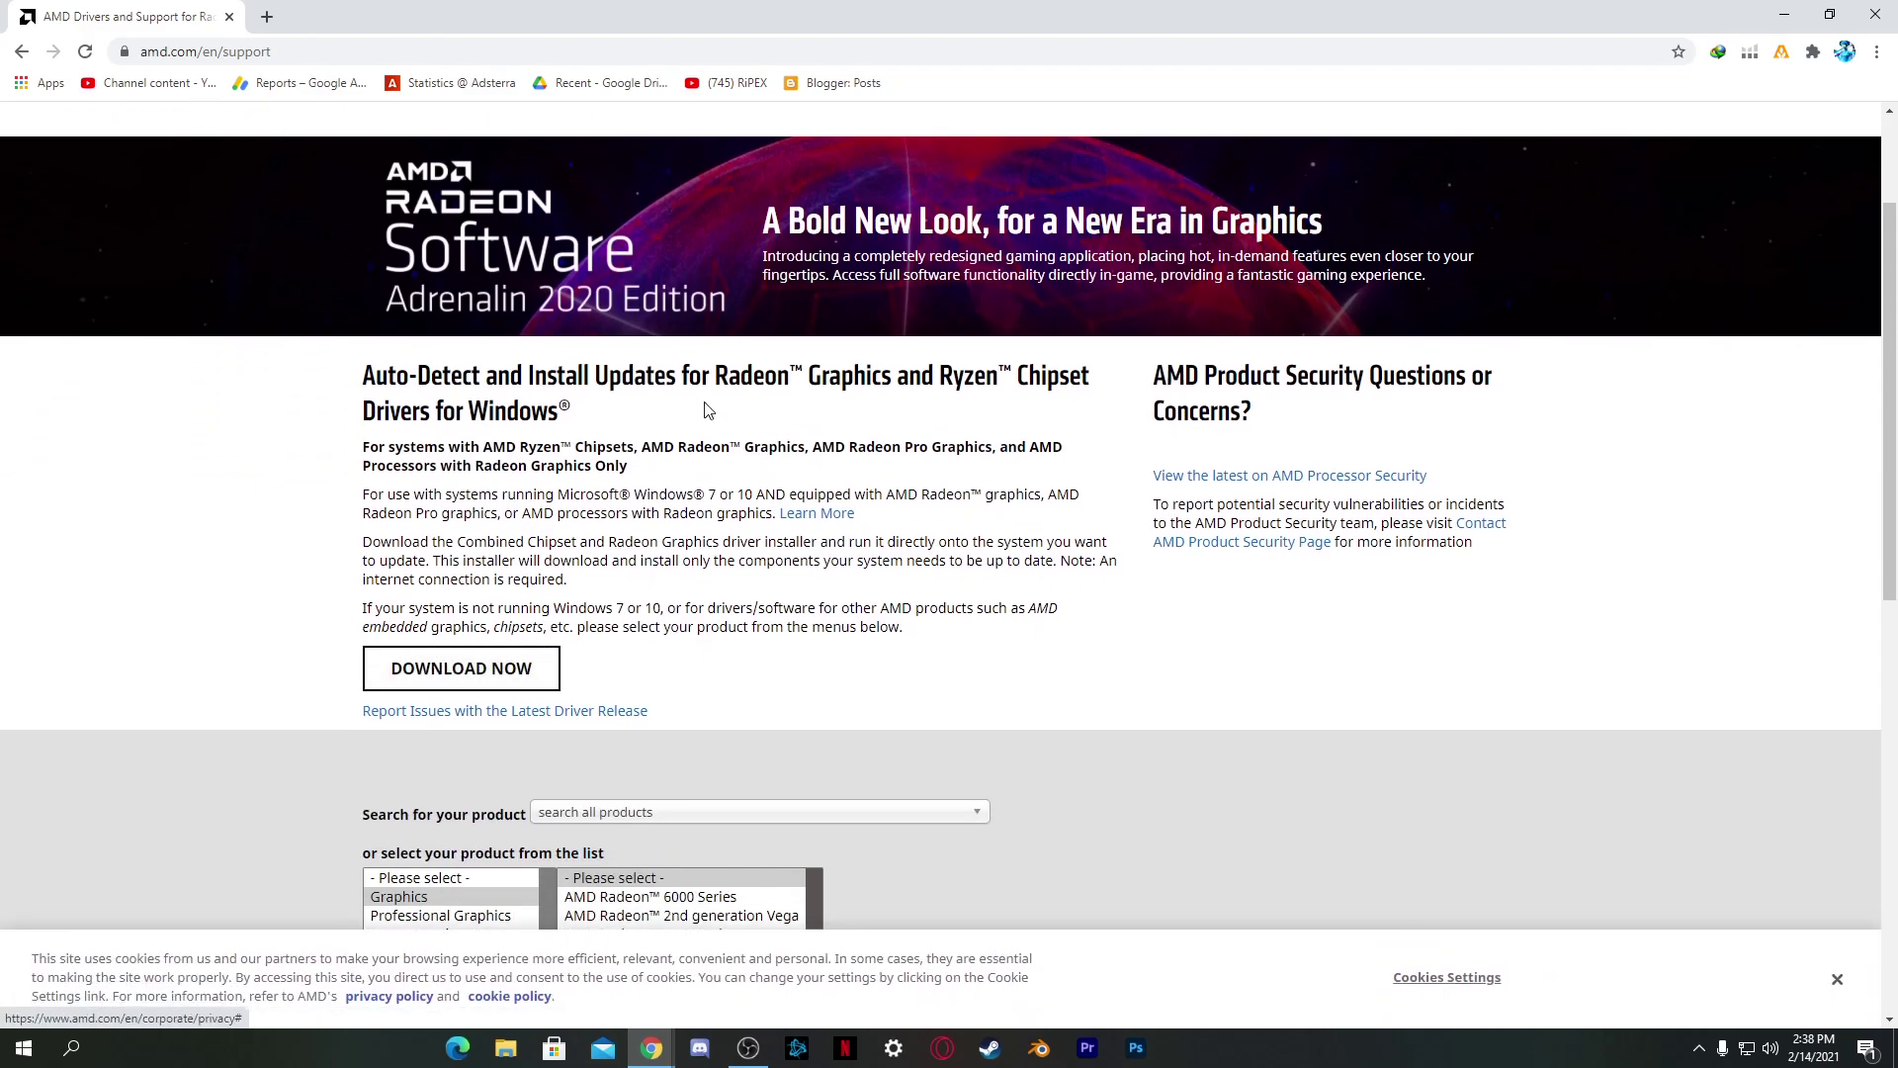
{"action": "scroll", "coordinate": [651, 410], "scroll_direction": "down", "scroll_amount": 2}
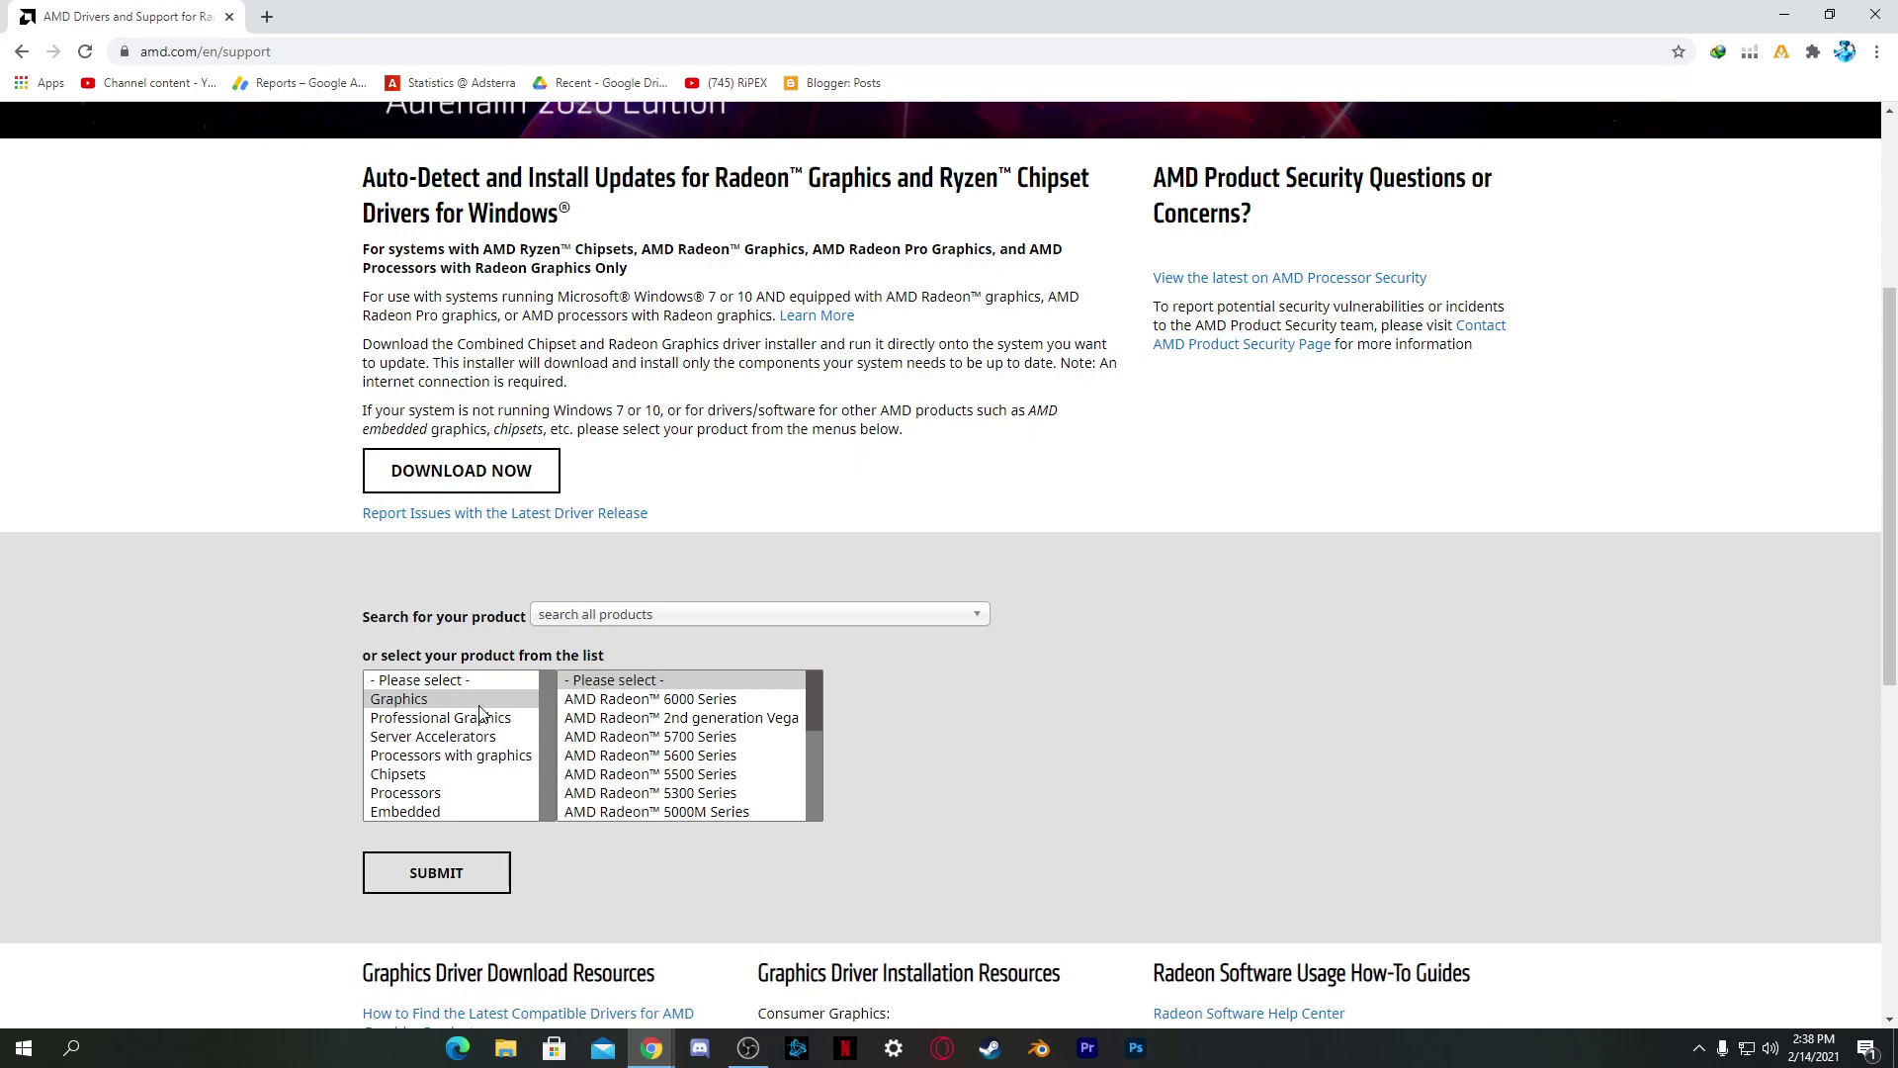
Select Graphics > Radeon 5600 Series > RX 5600 Series > RX 5600 XT and submit
{"action": "left_click", "coordinate": [405, 706]}
{"action": "scroll", "coordinate": [686, 745], "scroll_direction": "down", "scroll_amount": 4}
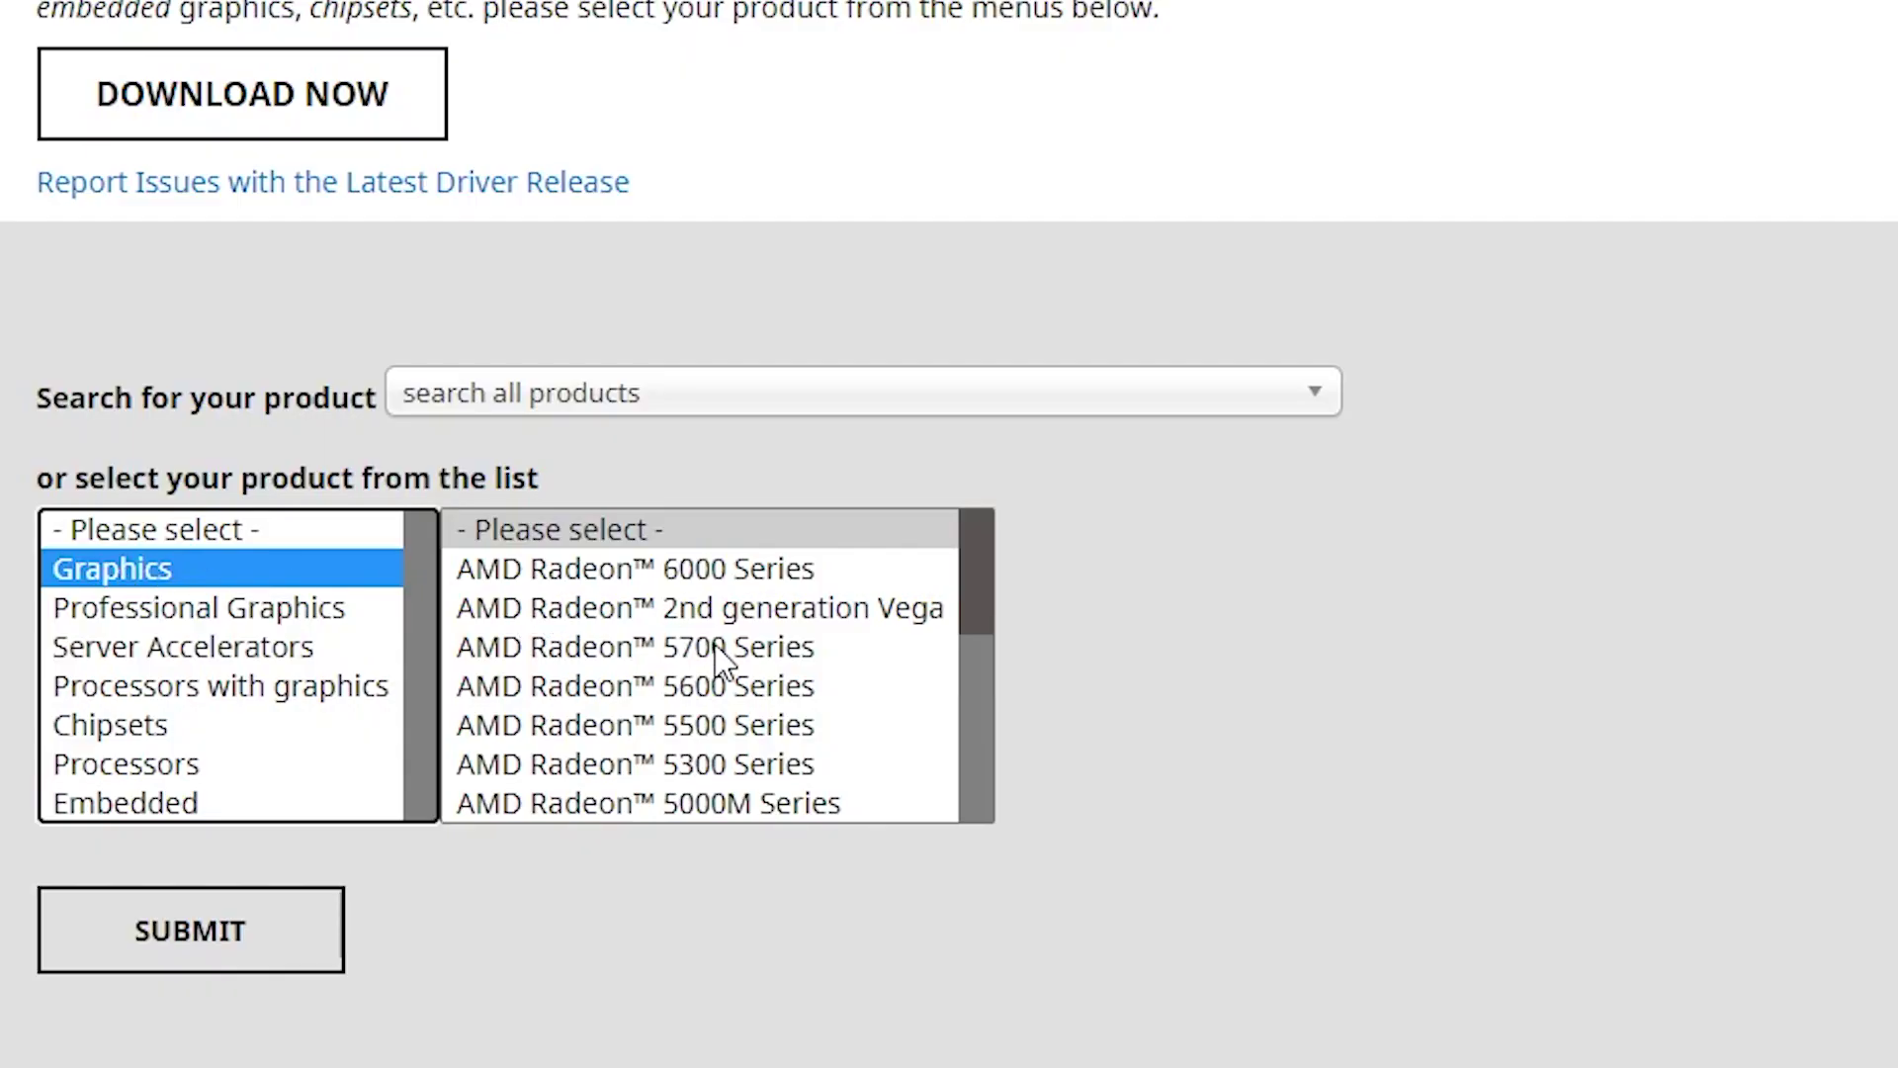
{"action": "scroll", "coordinate": [580, 640], "scroll_direction": "up", "scroll_amount": 5}
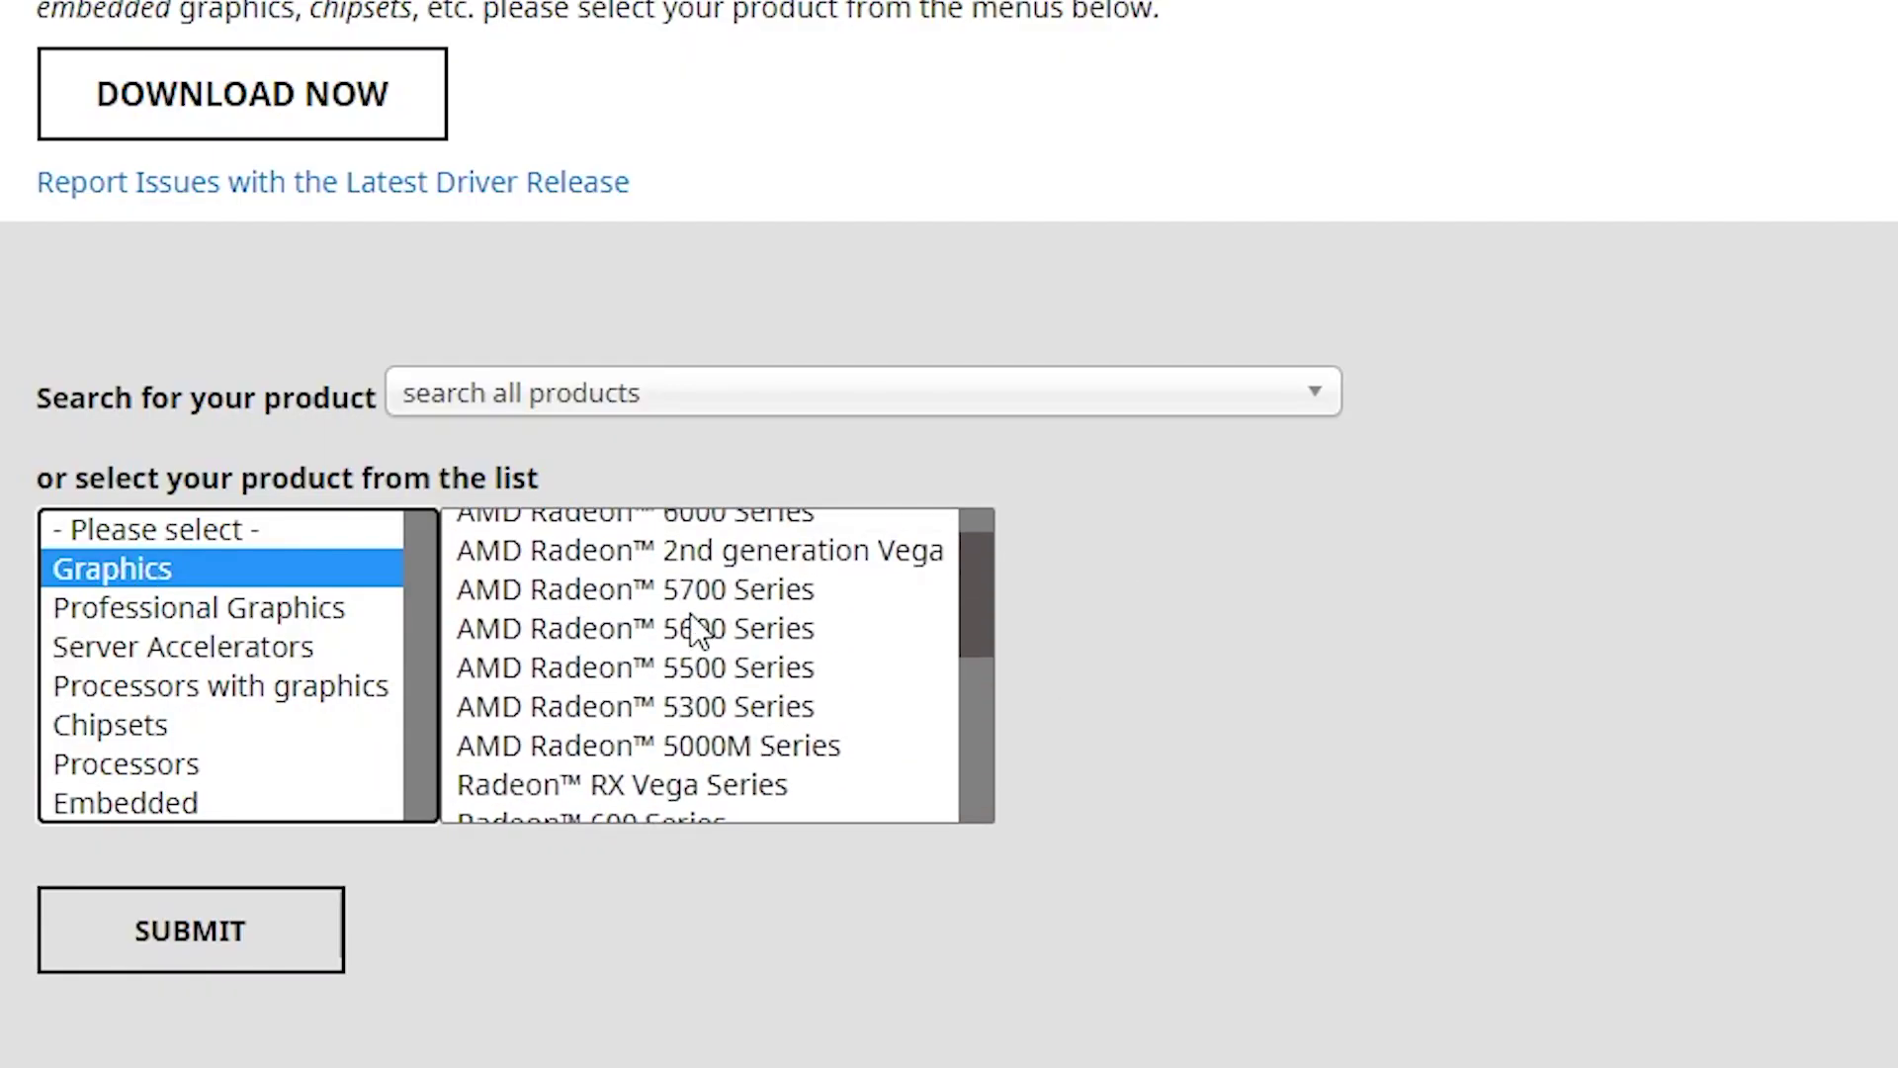
{"action": "left_click", "coordinate": [692, 628]}
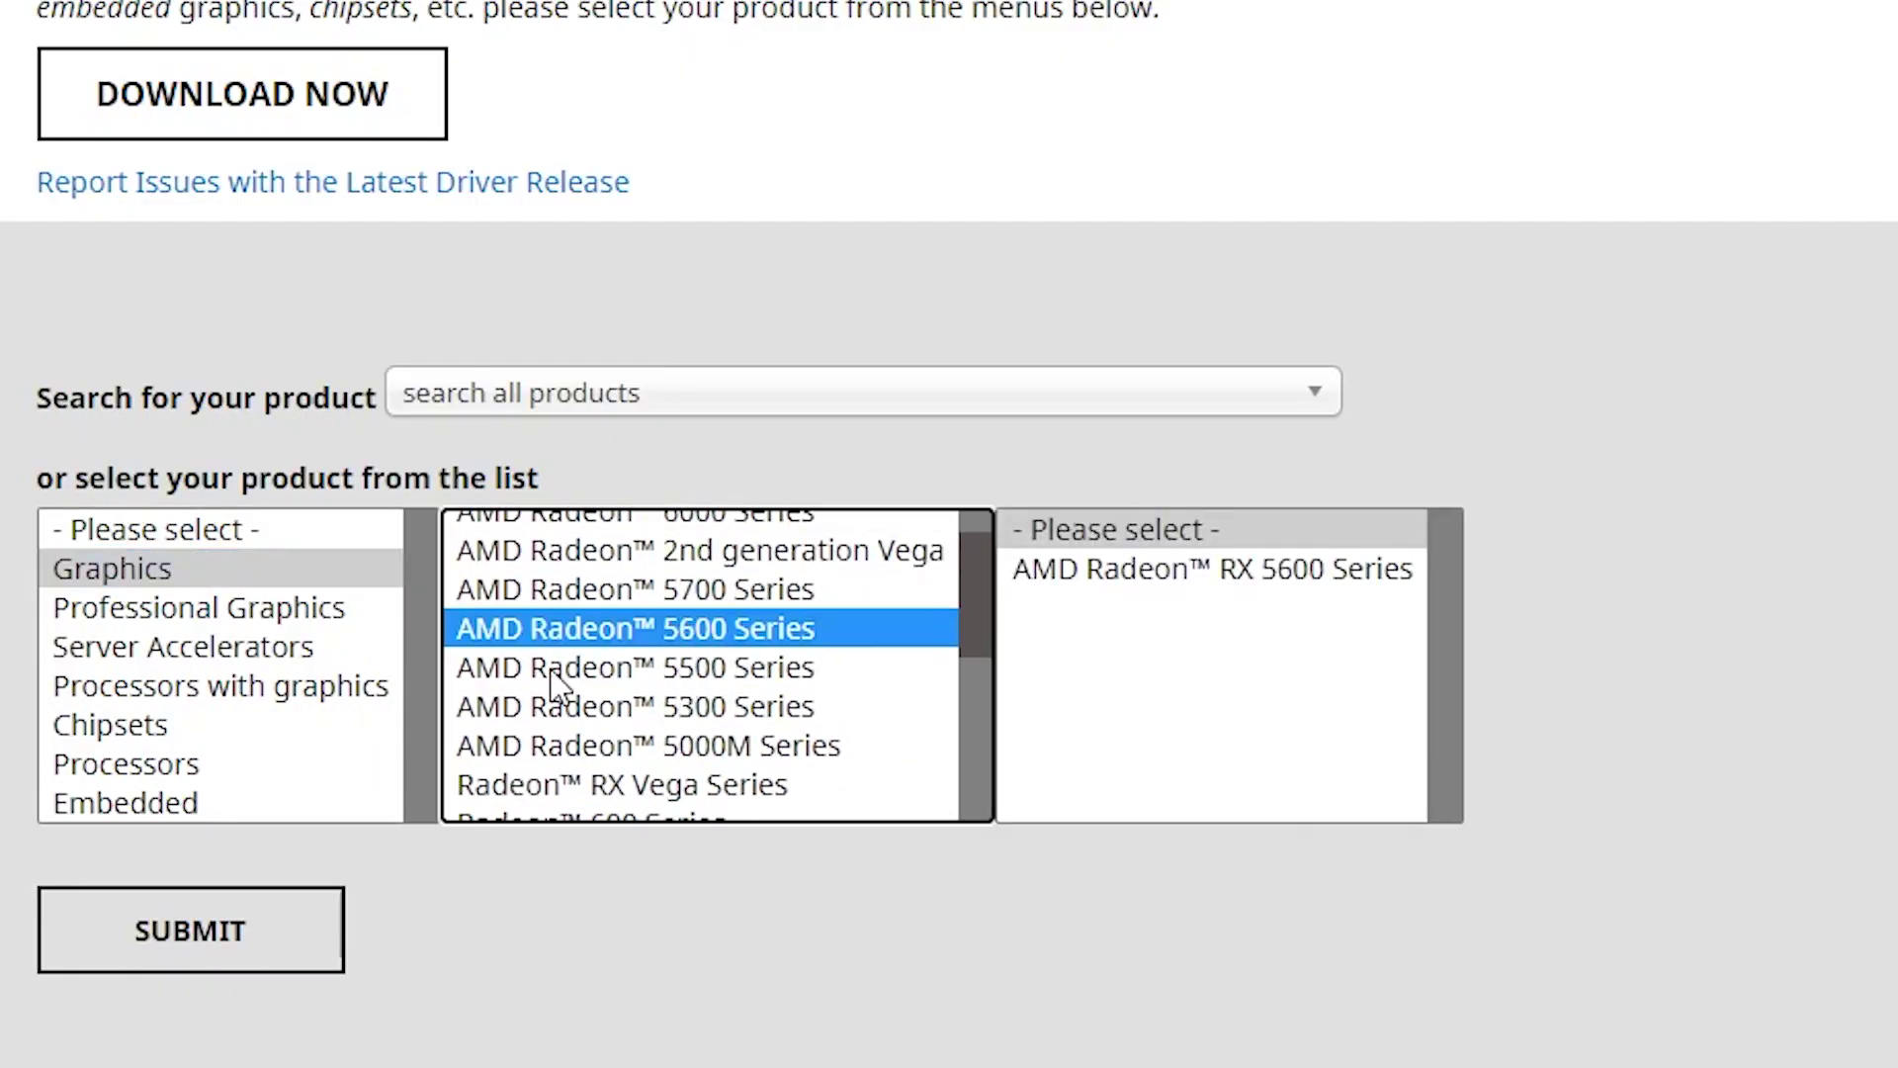
{"action": "left_click", "coordinate": [1184, 572]}
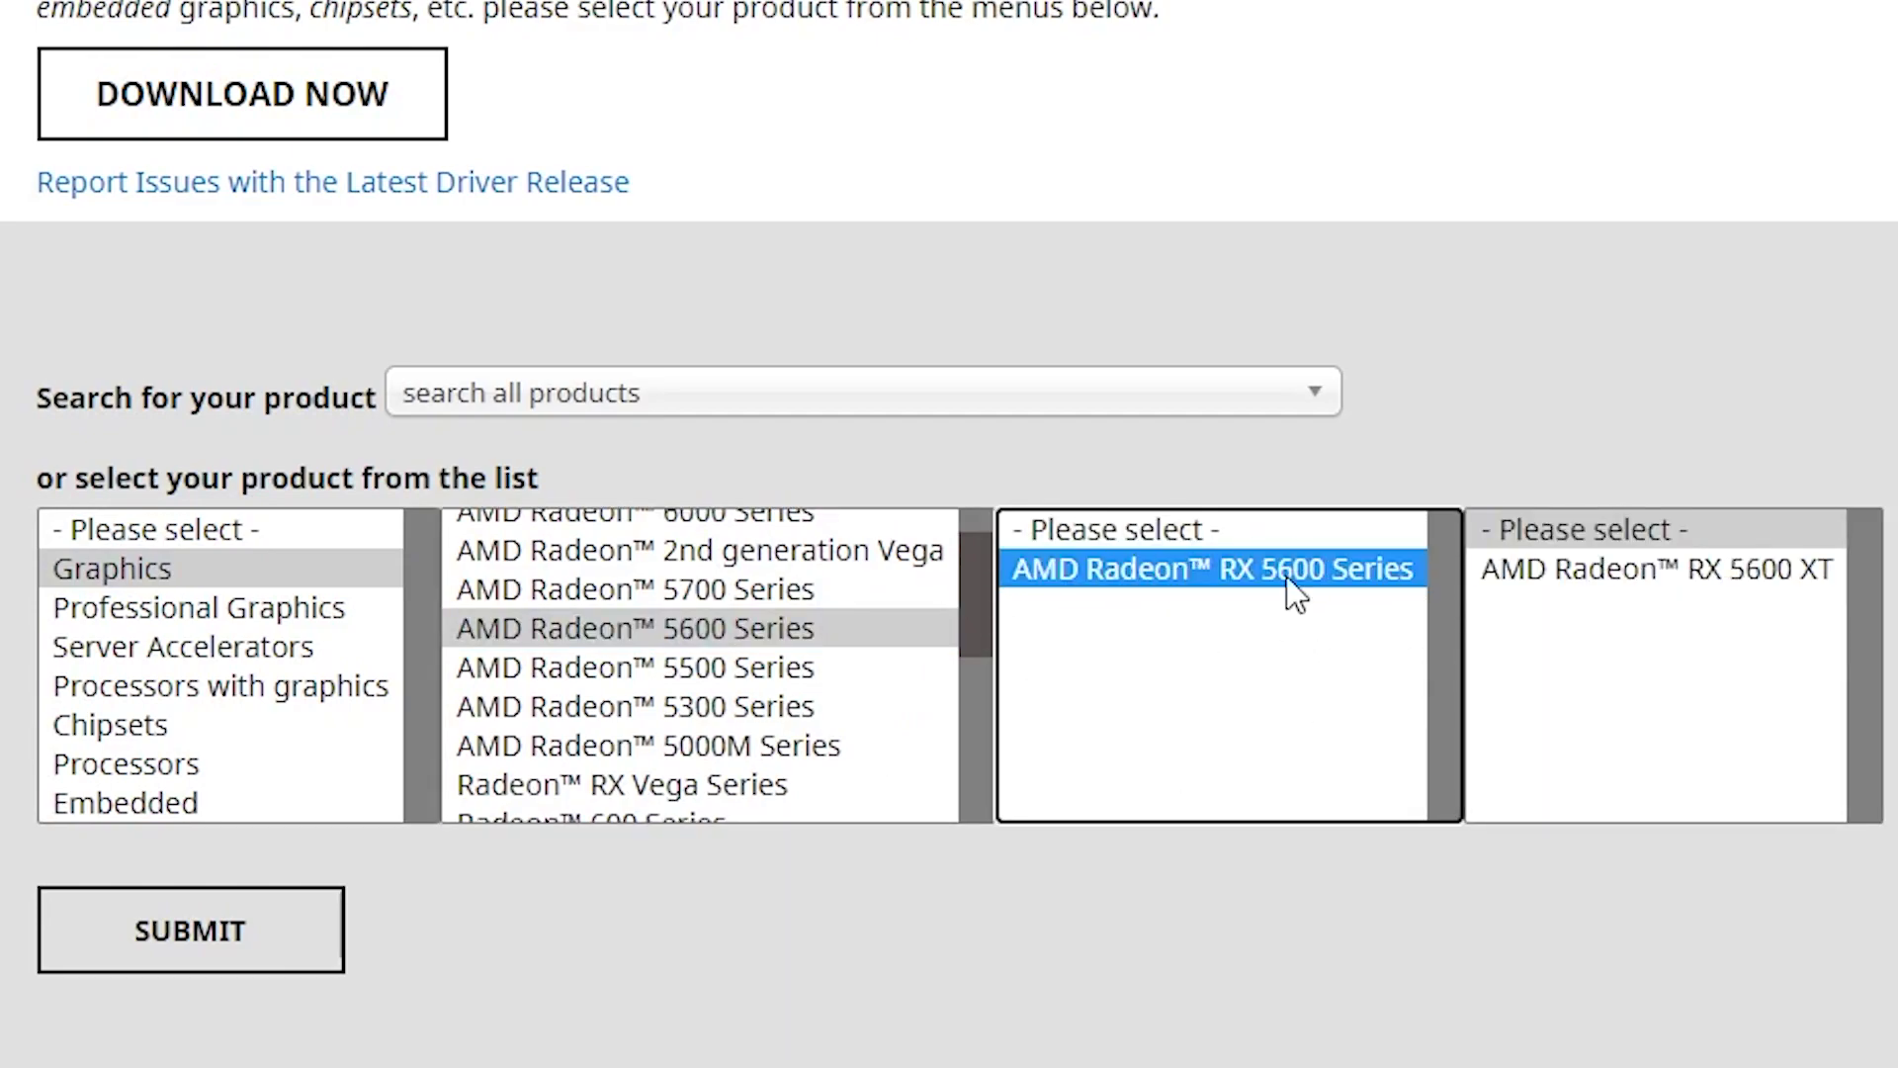
{"action": "left_click", "coordinate": [1557, 576]}
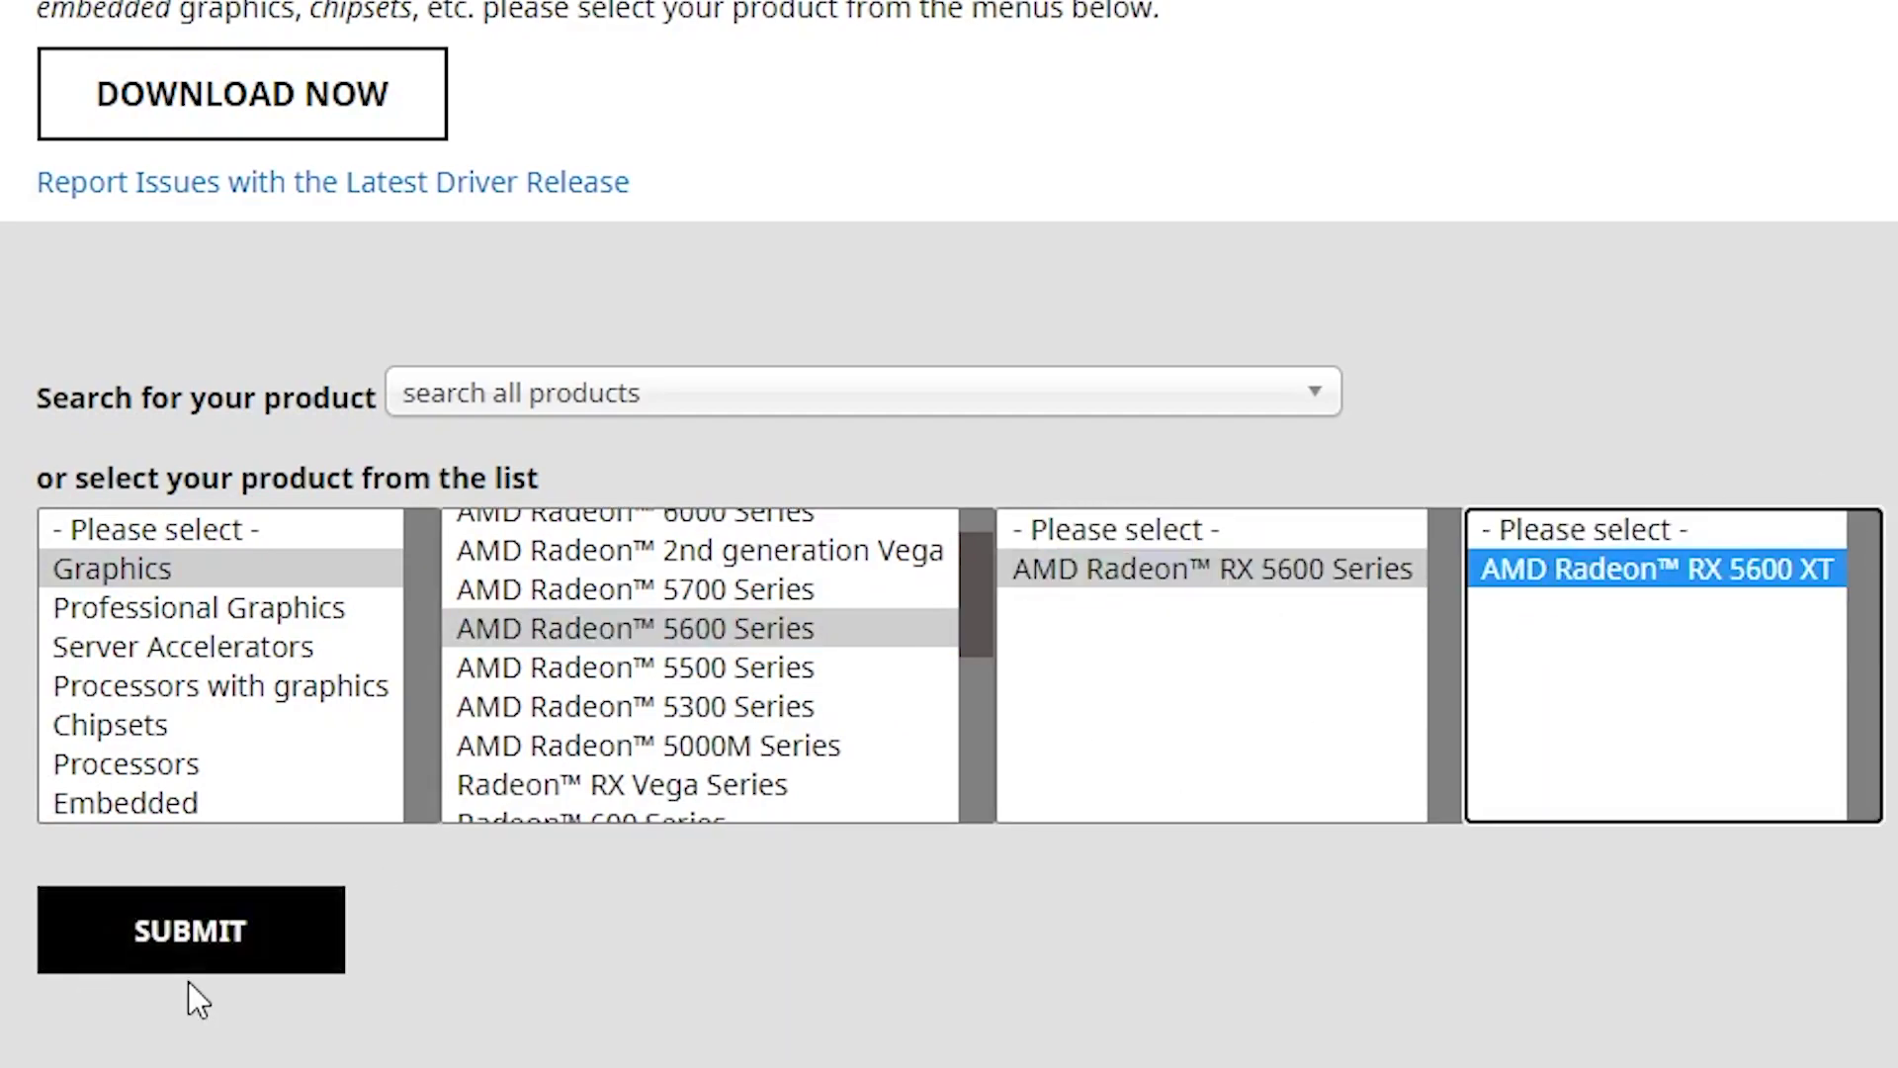
{"action": "left_click", "coordinate": [246, 968]}
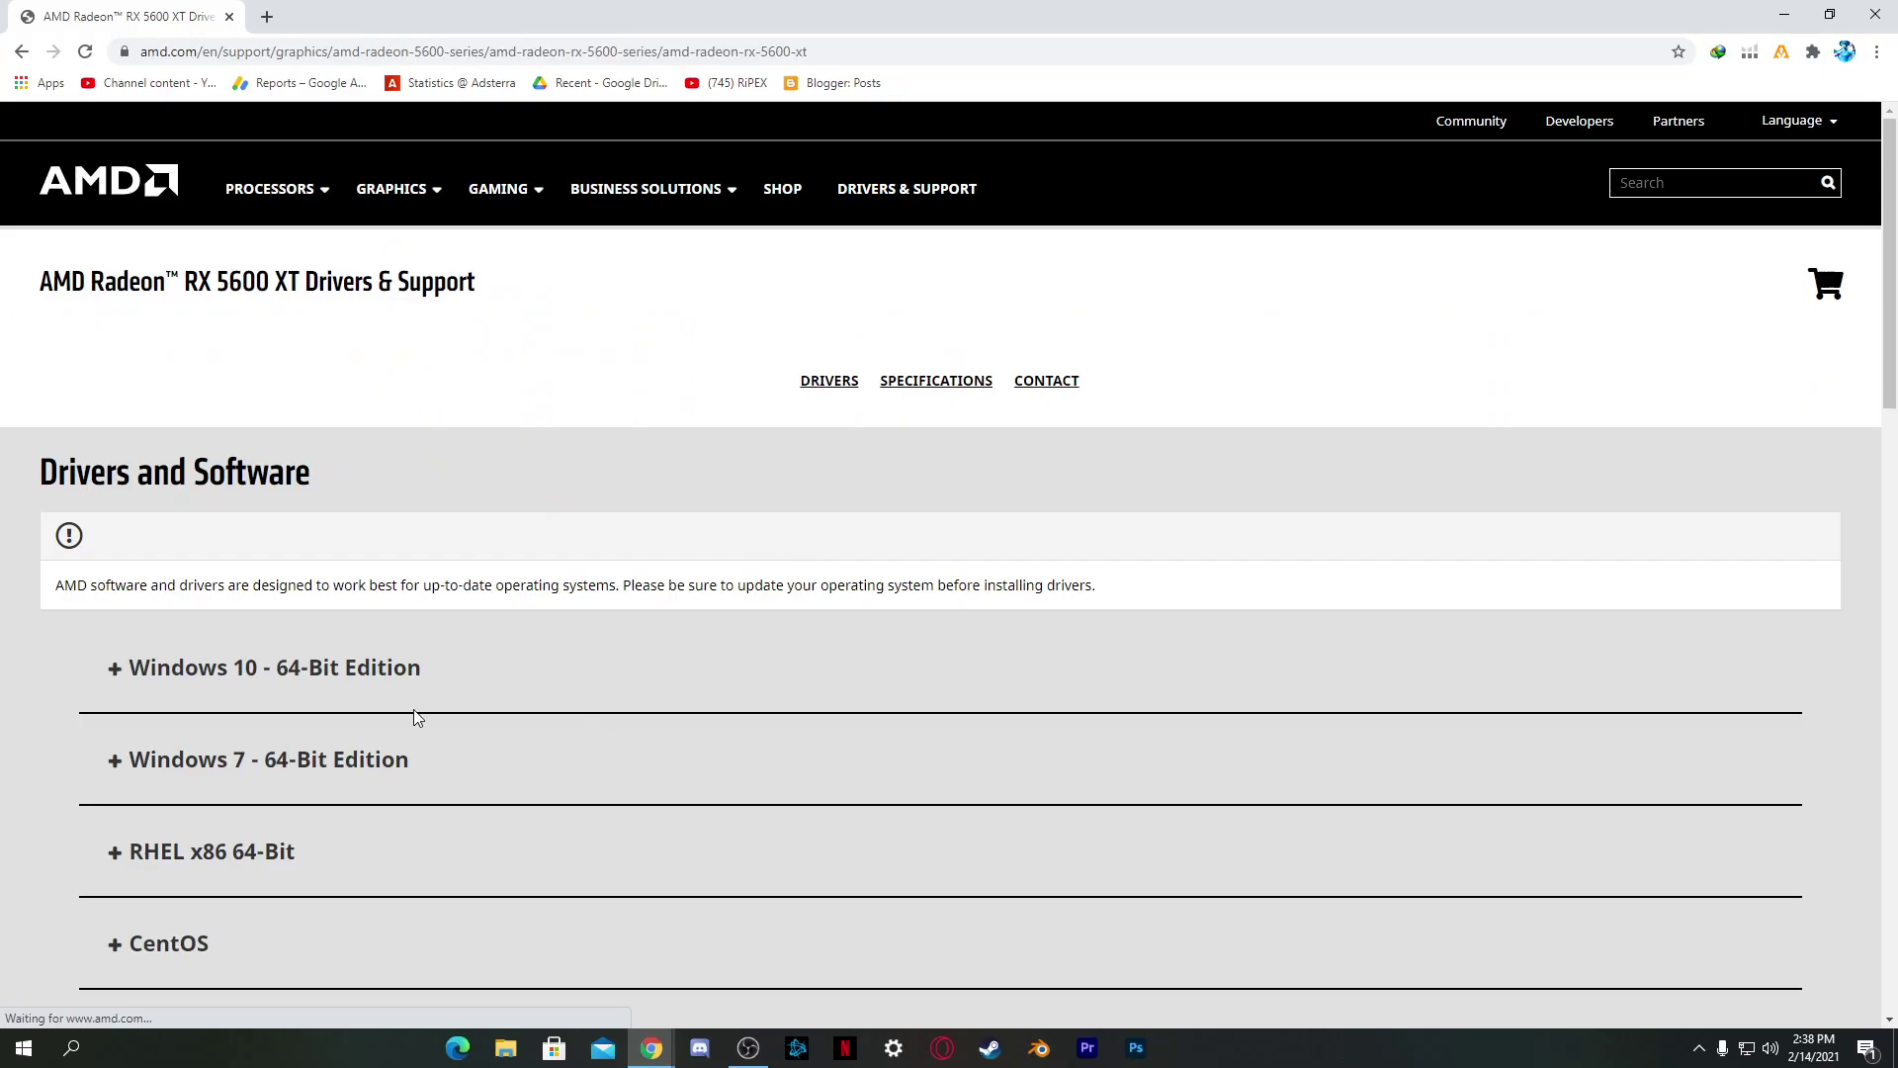
Expand the Windows 10 64-Bit Edition section to list the Adrenalin 21.2.2 driver
{"action": "left_click", "coordinate": [111, 672]}
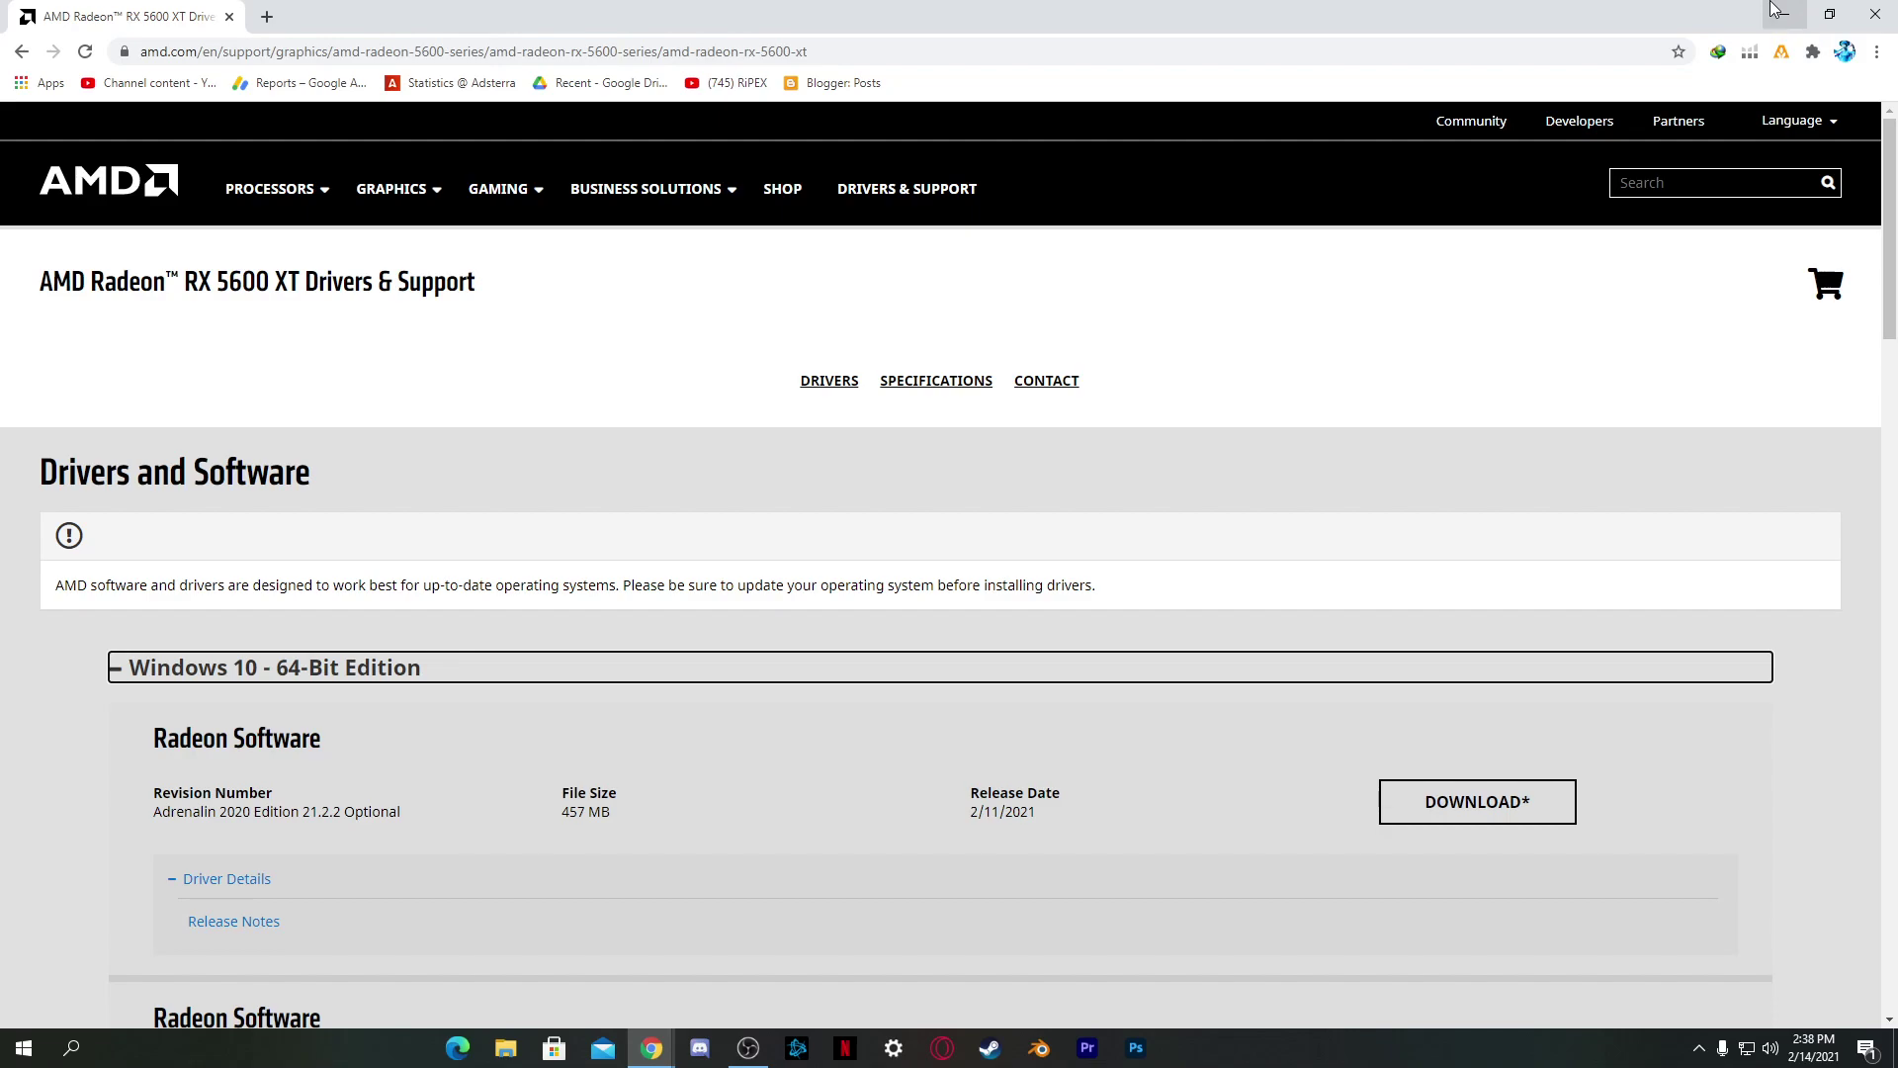
In a new tab, search 'nvidia drivers' and open NVIDIA's Download Drivers page
{"action": "left_click", "coordinate": [267, 16]}
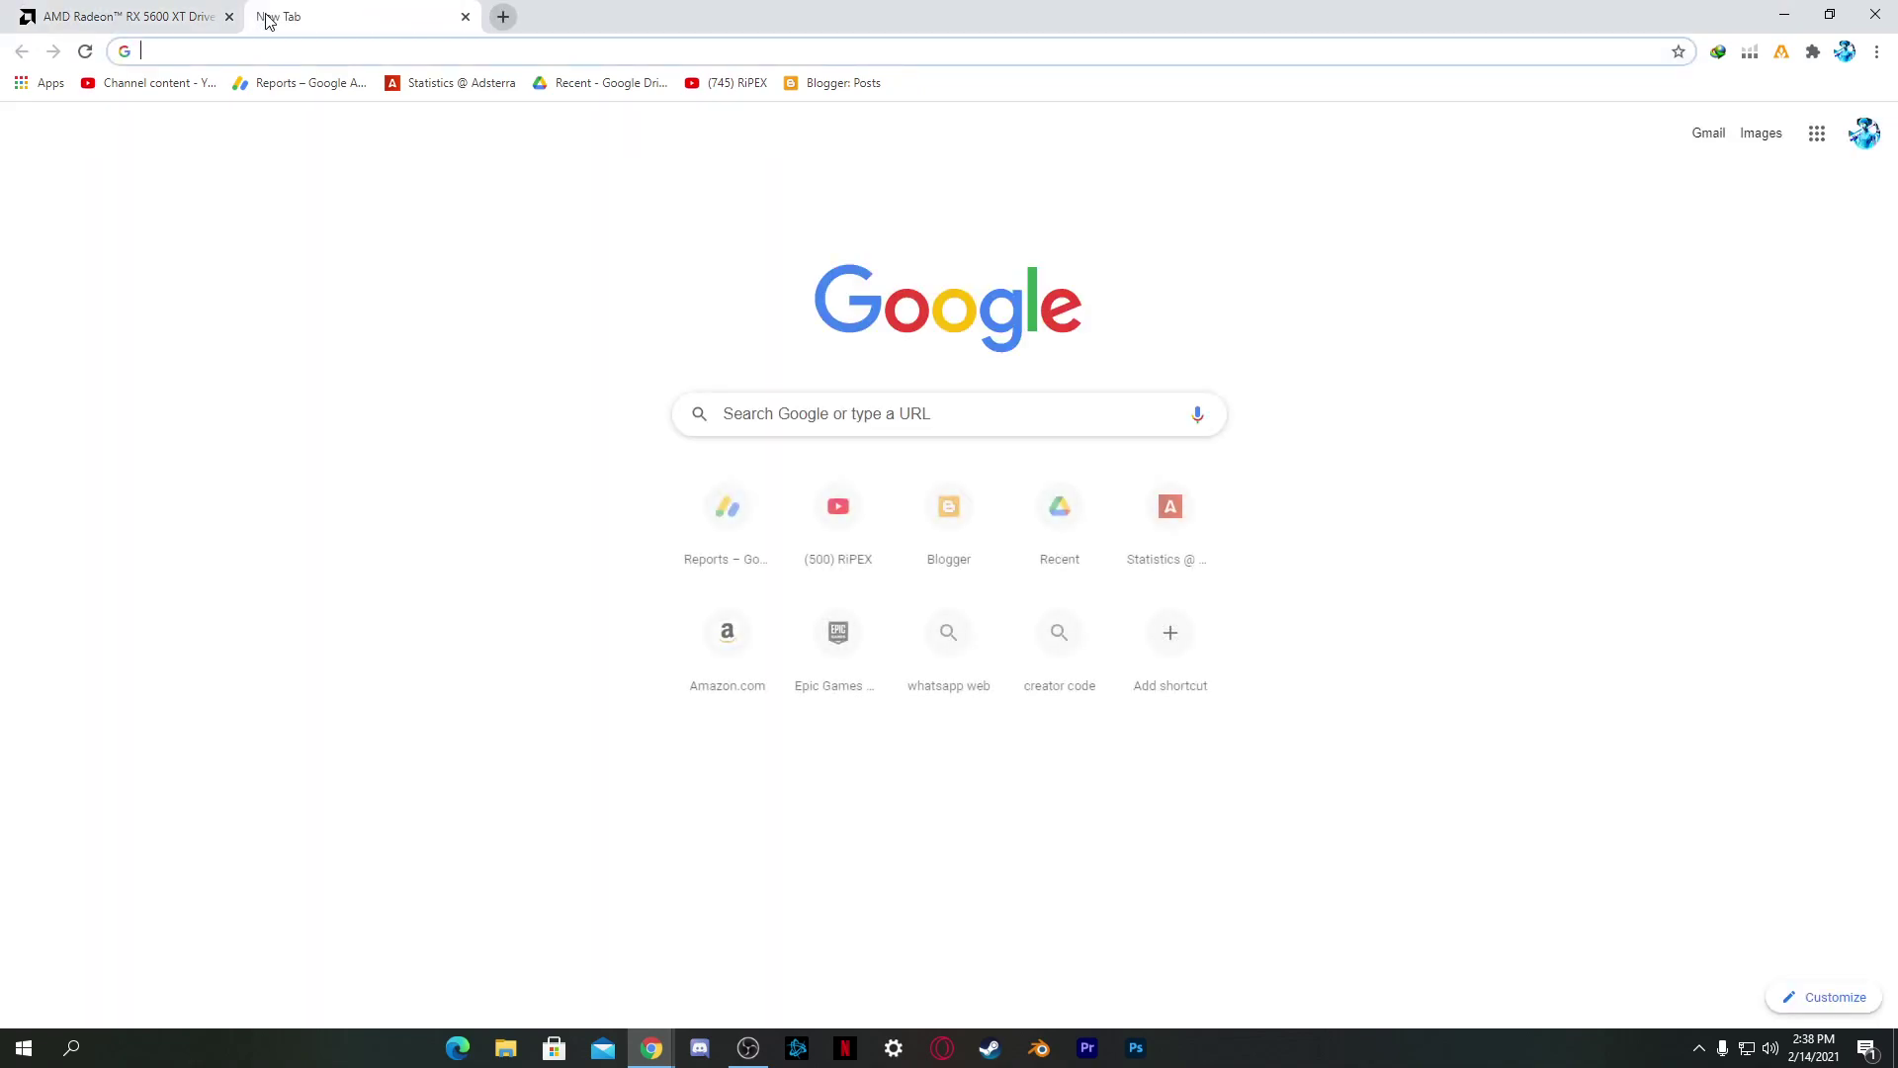
{"action": "type", "text": "nvi"}
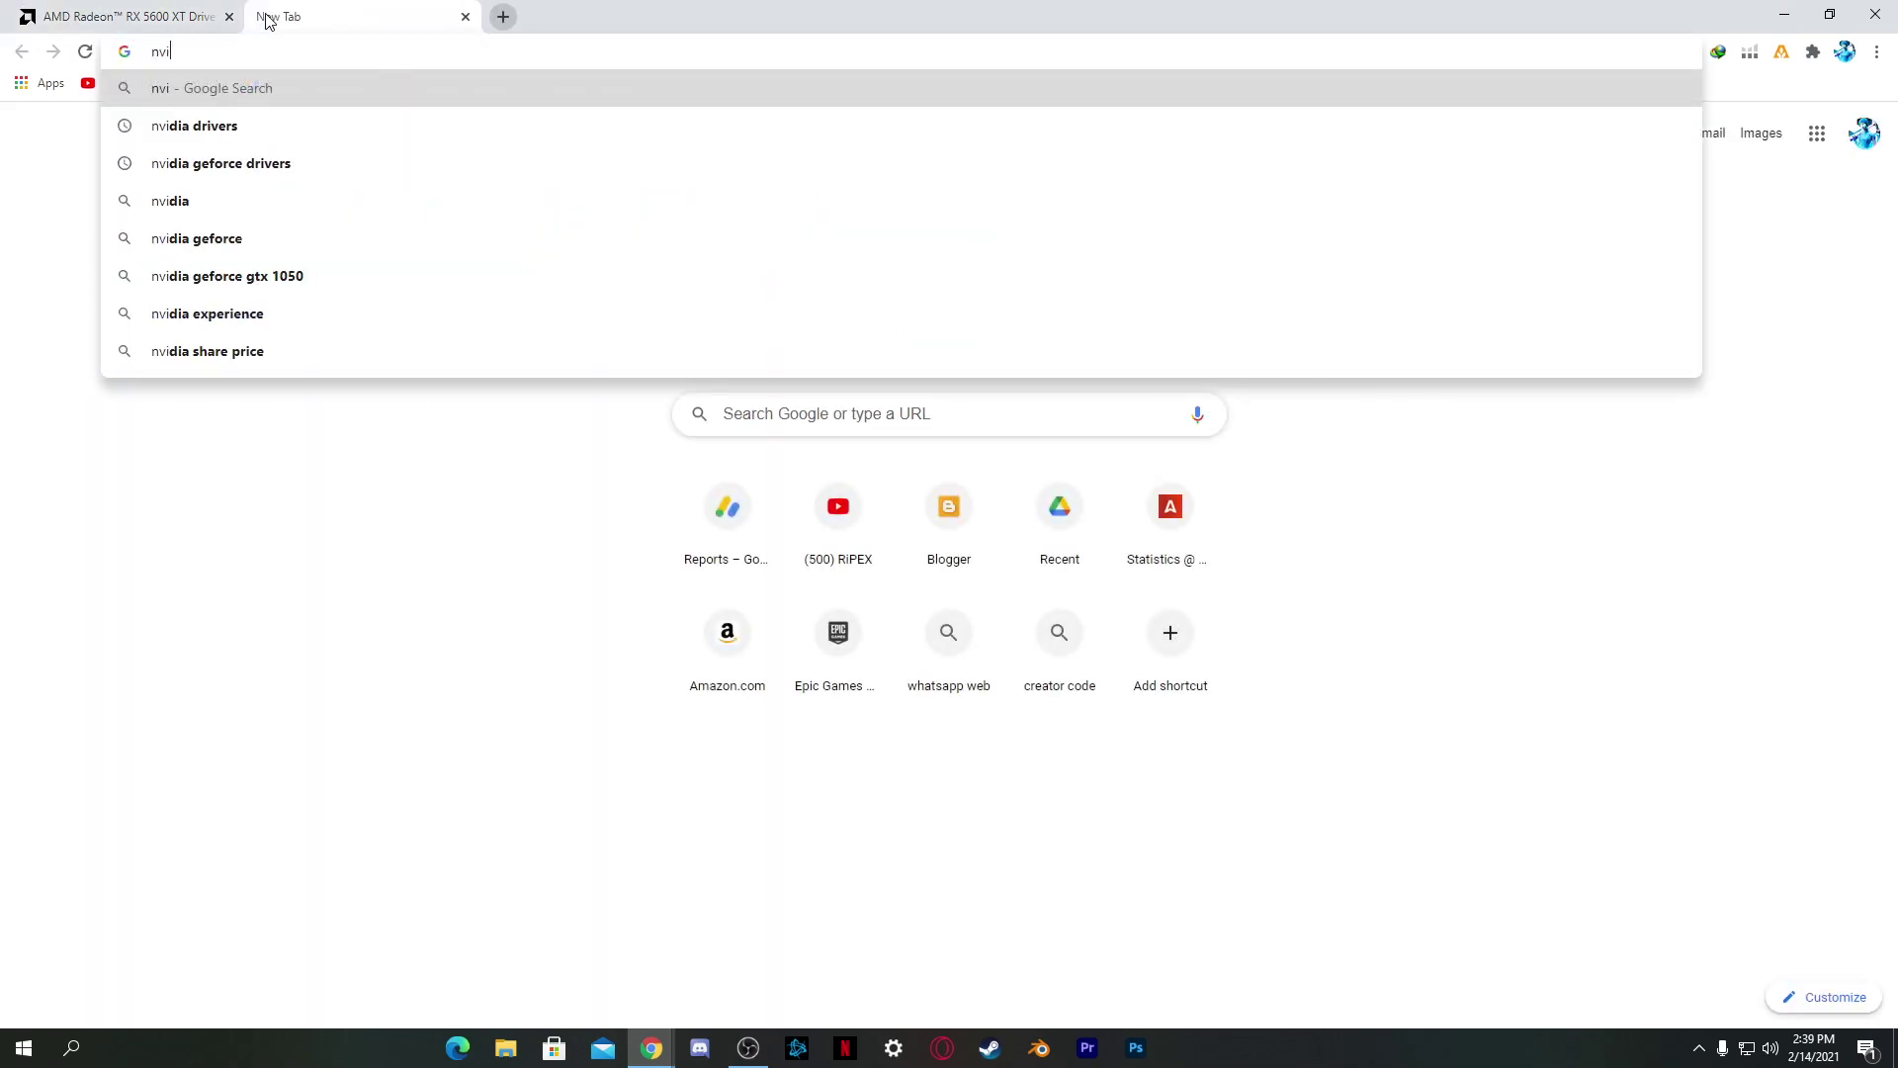
{"action": "key", "text": "Down"}
{"action": "key", "text": "Return"}
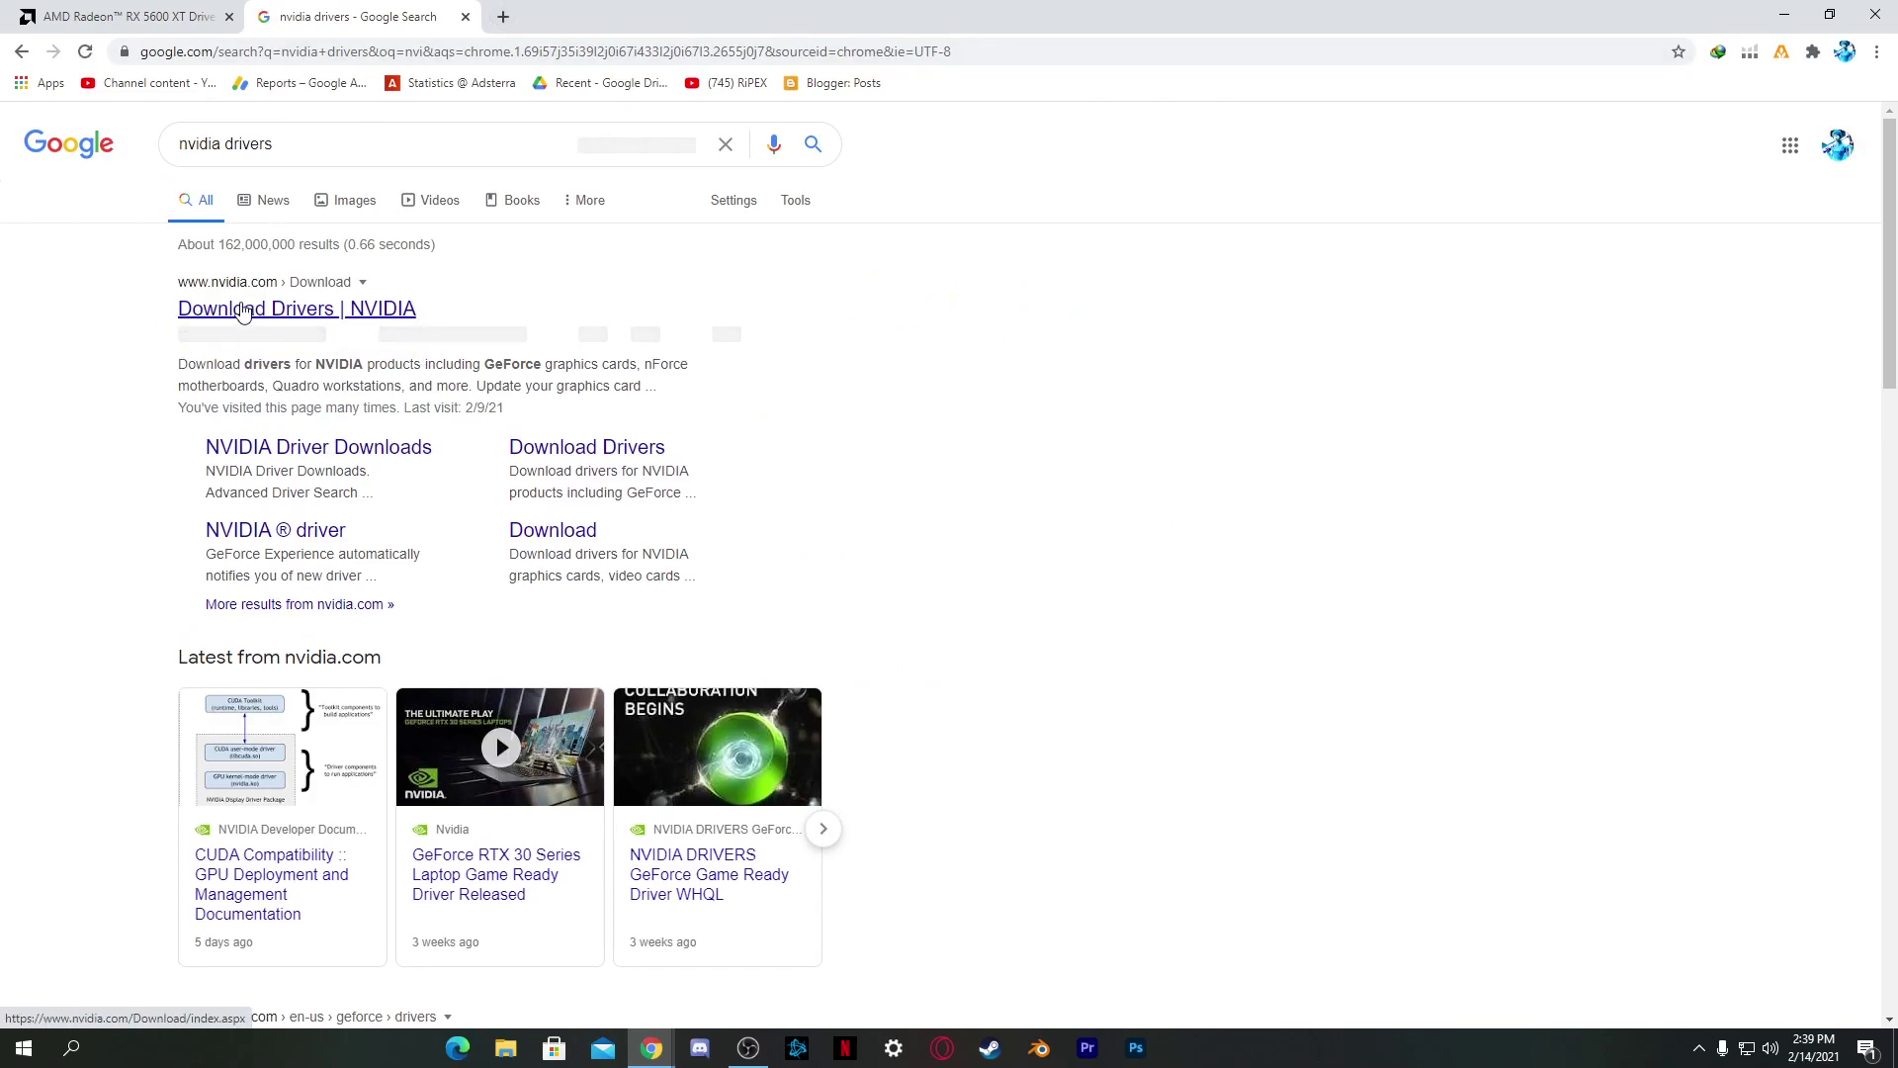
{"action": "left_click", "coordinate": [273, 309]}
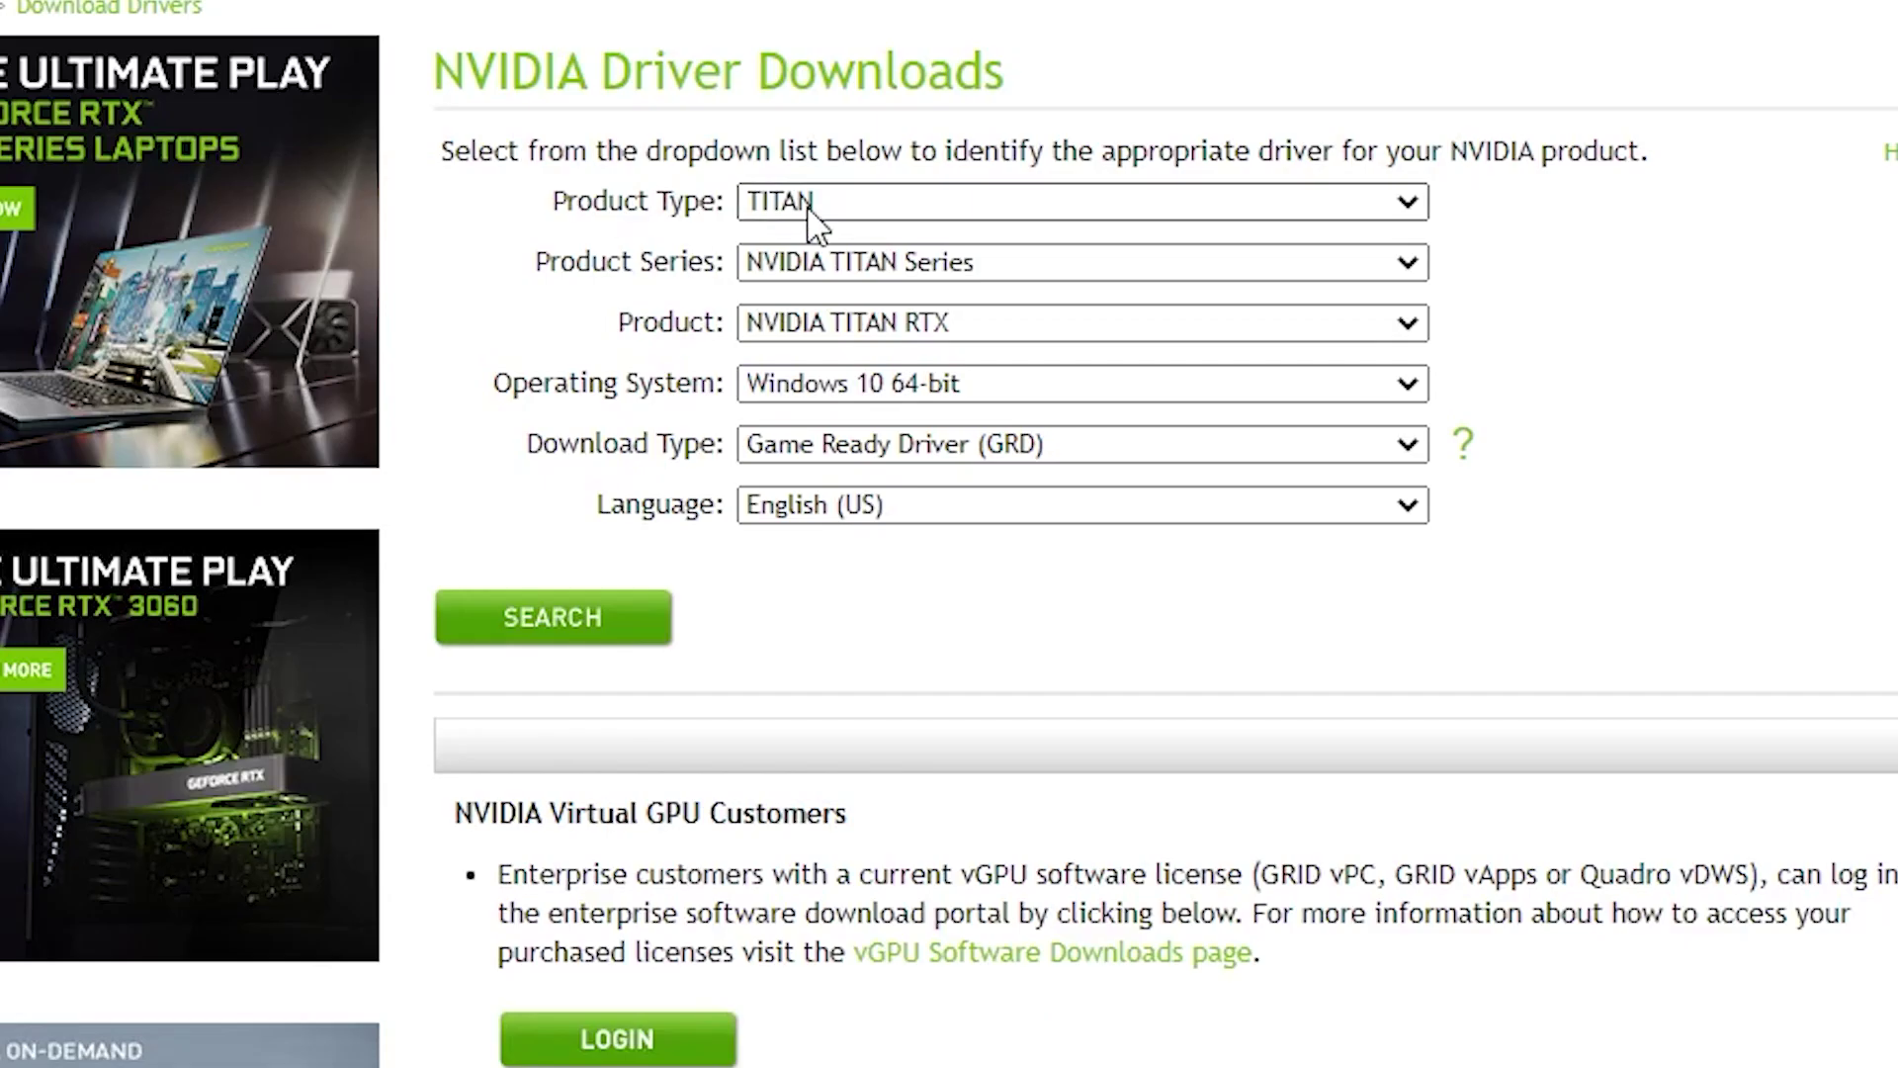
Search for the driver with GeForce, GeForce 16 Series, GTX 1650 SUPER and Game Ready Driver selected
{"action": "left_click", "coordinate": [870, 363]}
{"action": "left_click", "coordinate": [792, 273]}
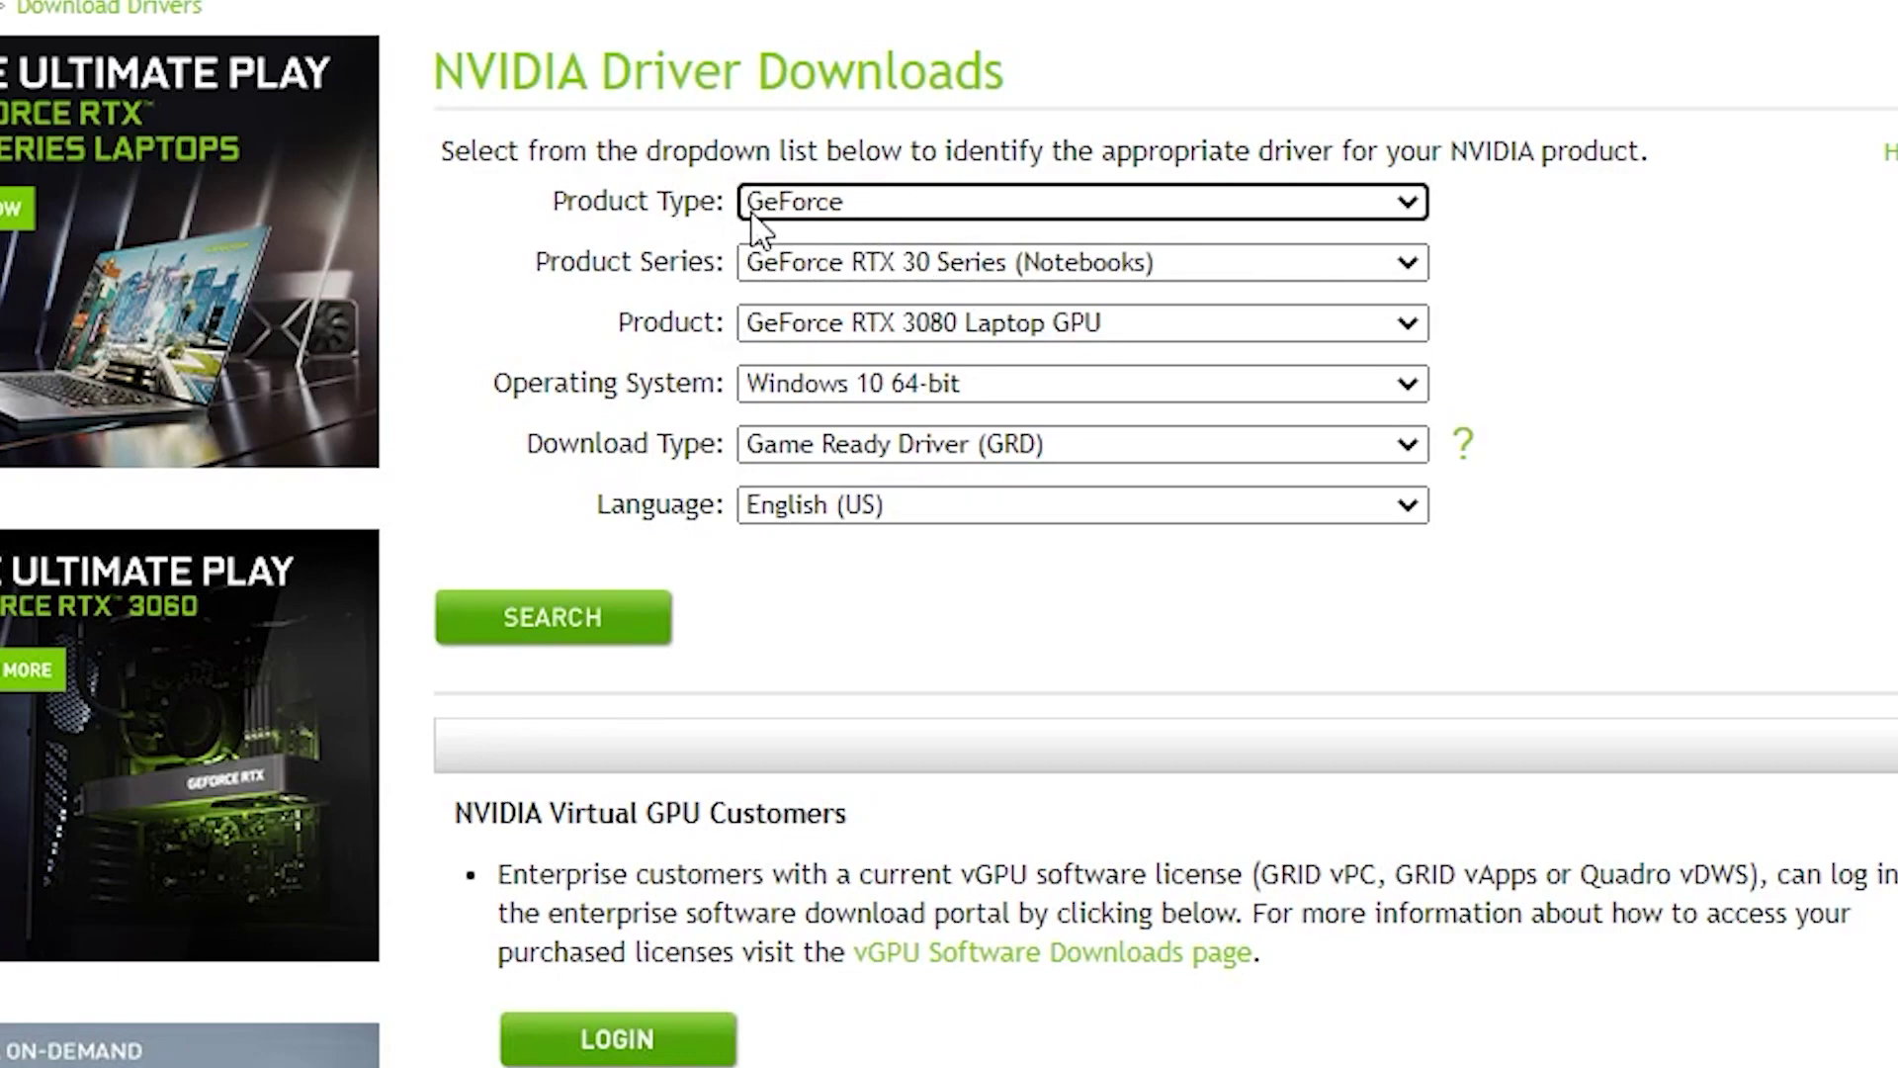
{"action": "left_click", "coordinate": [955, 269]}
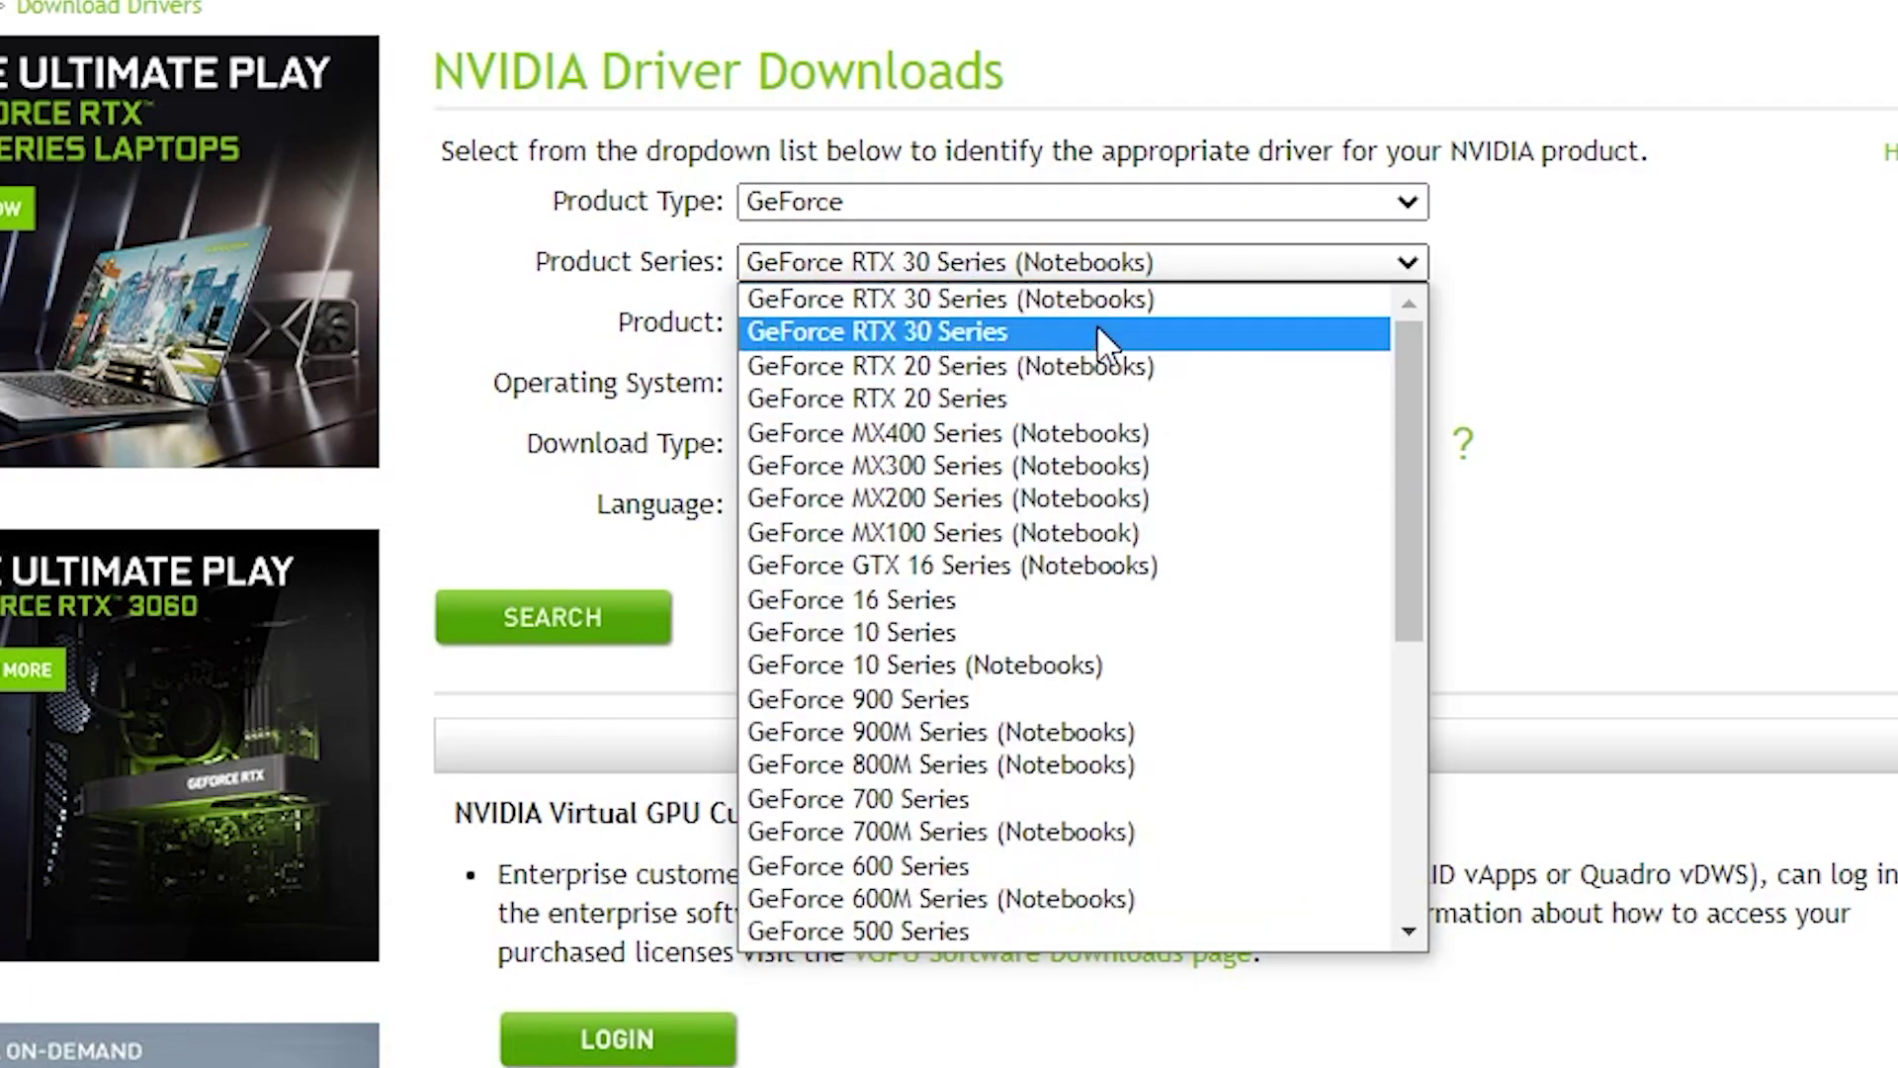
{"action": "left_click", "coordinate": [931, 598]}
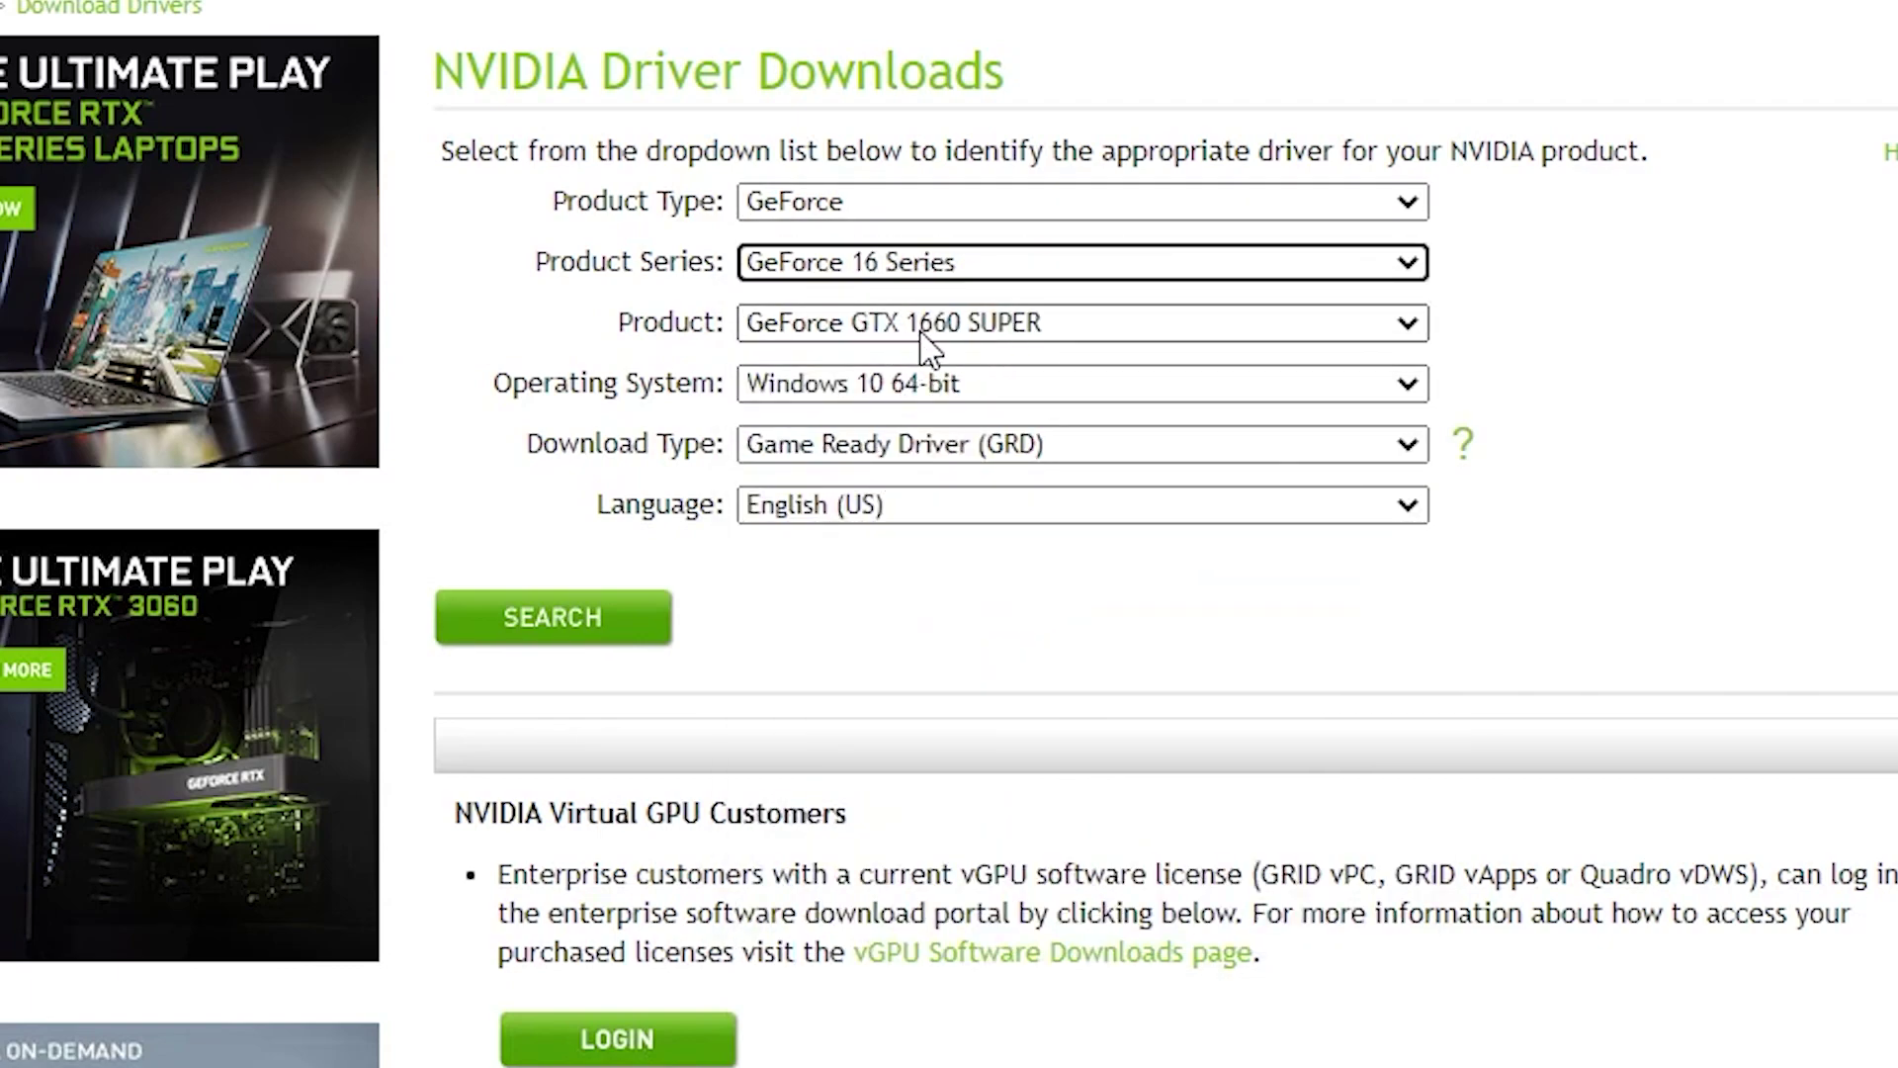
{"action": "left_click", "coordinate": [944, 322]}
{"action": "left_click", "coordinate": [952, 393]}
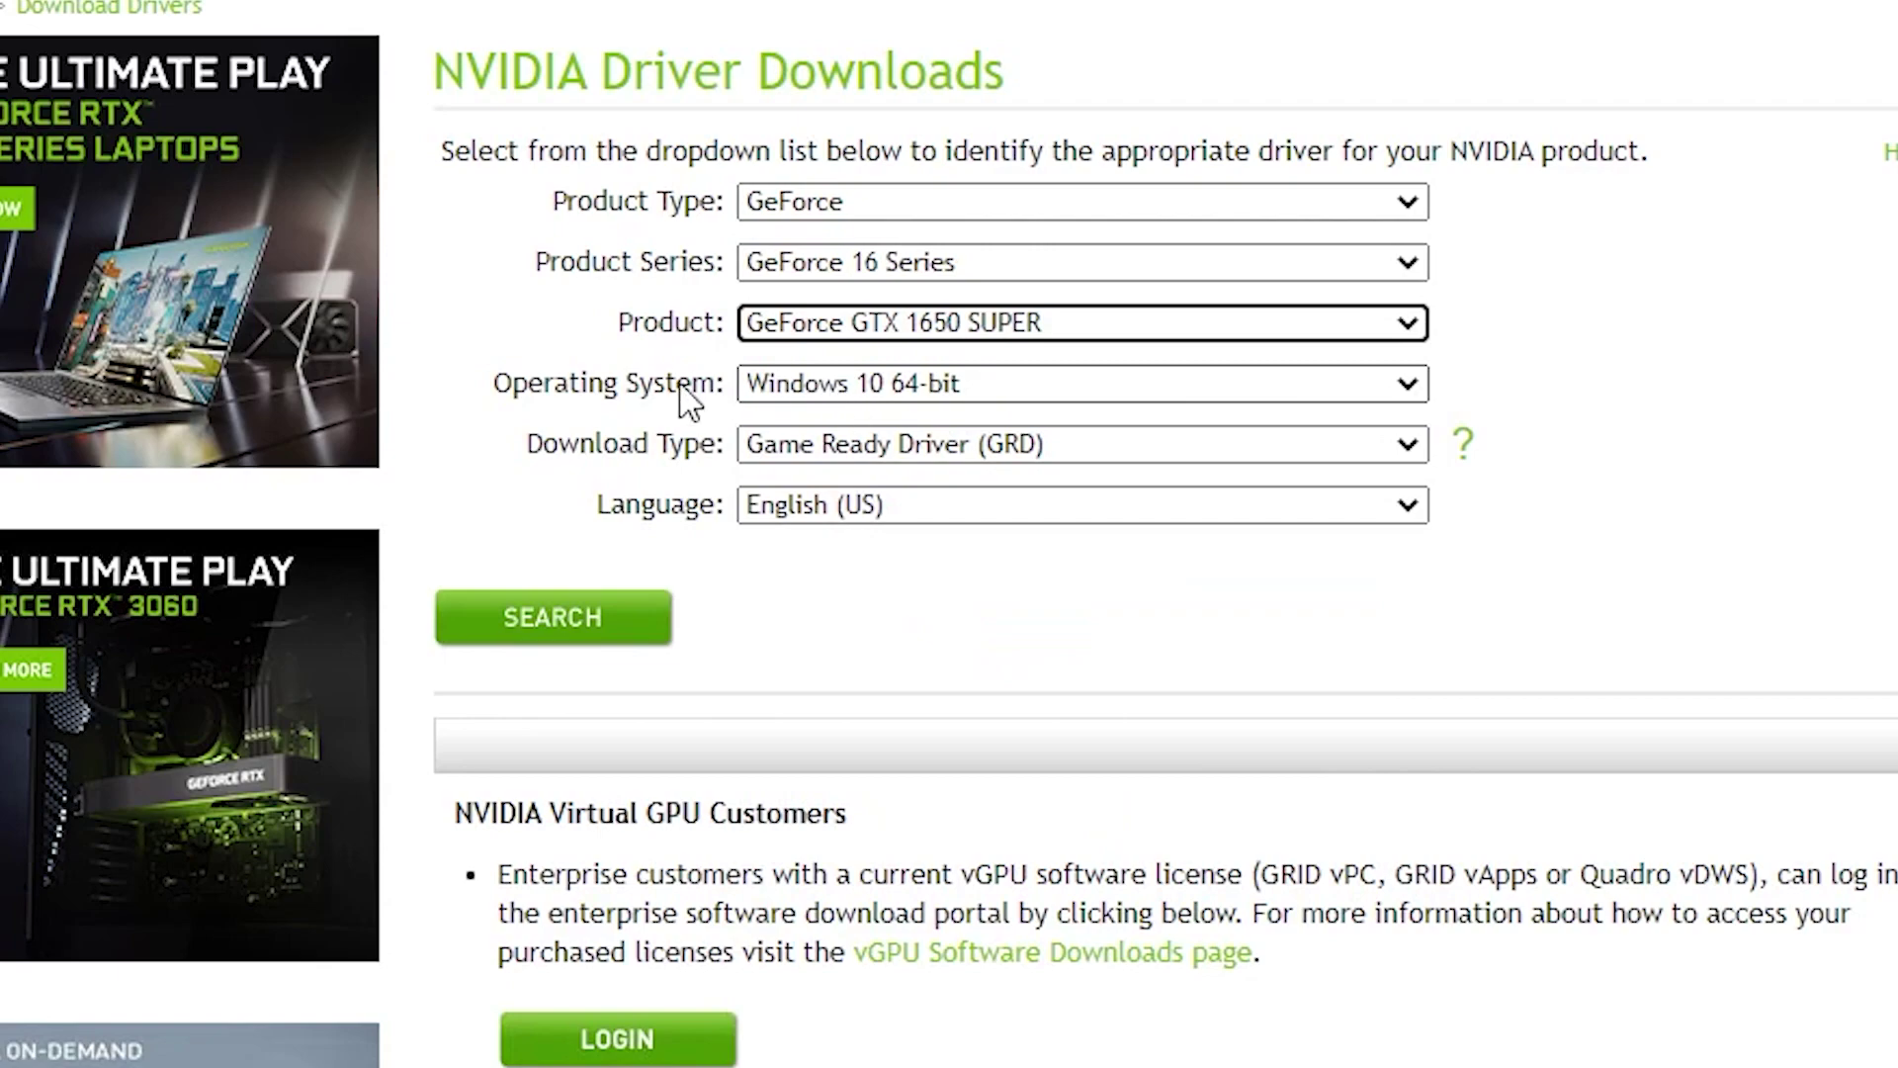
{"action": "left_click", "coordinate": [989, 447]}
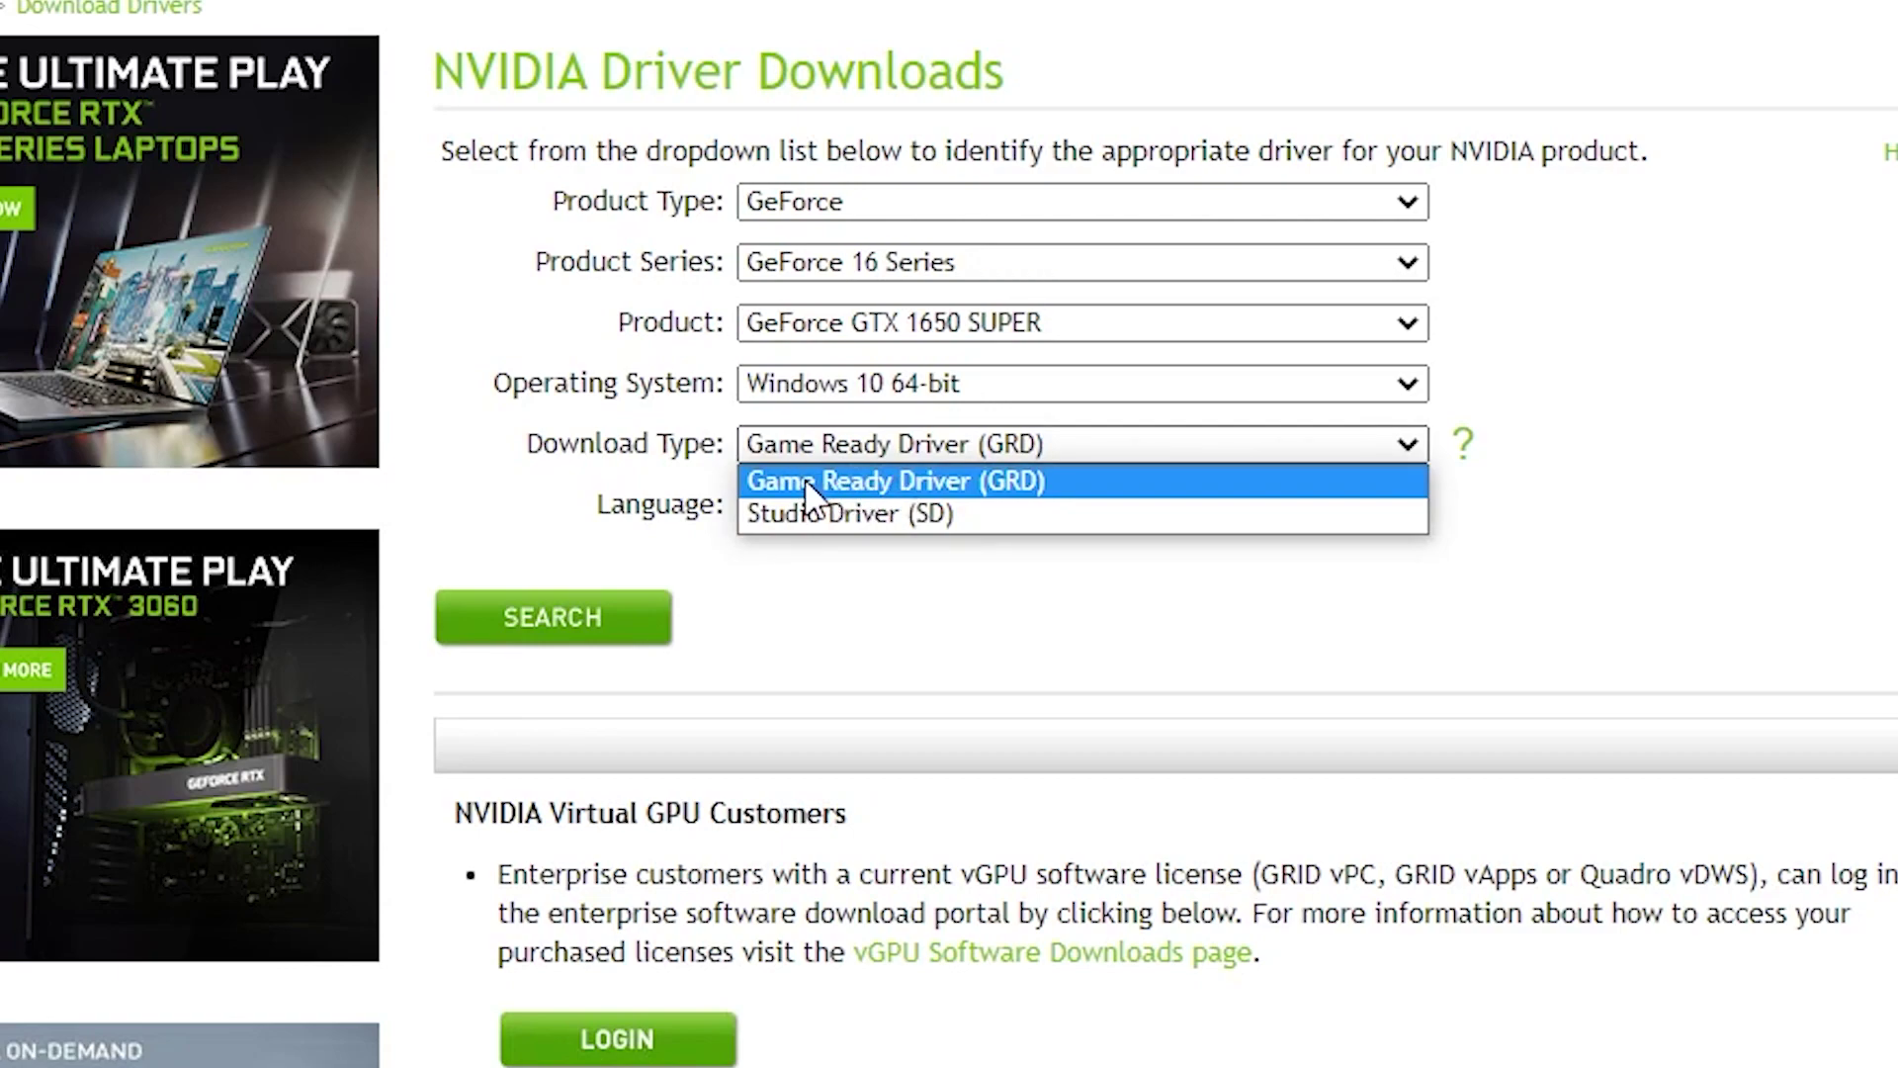
{"action": "left_click", "coordinate": [1092, 487]}
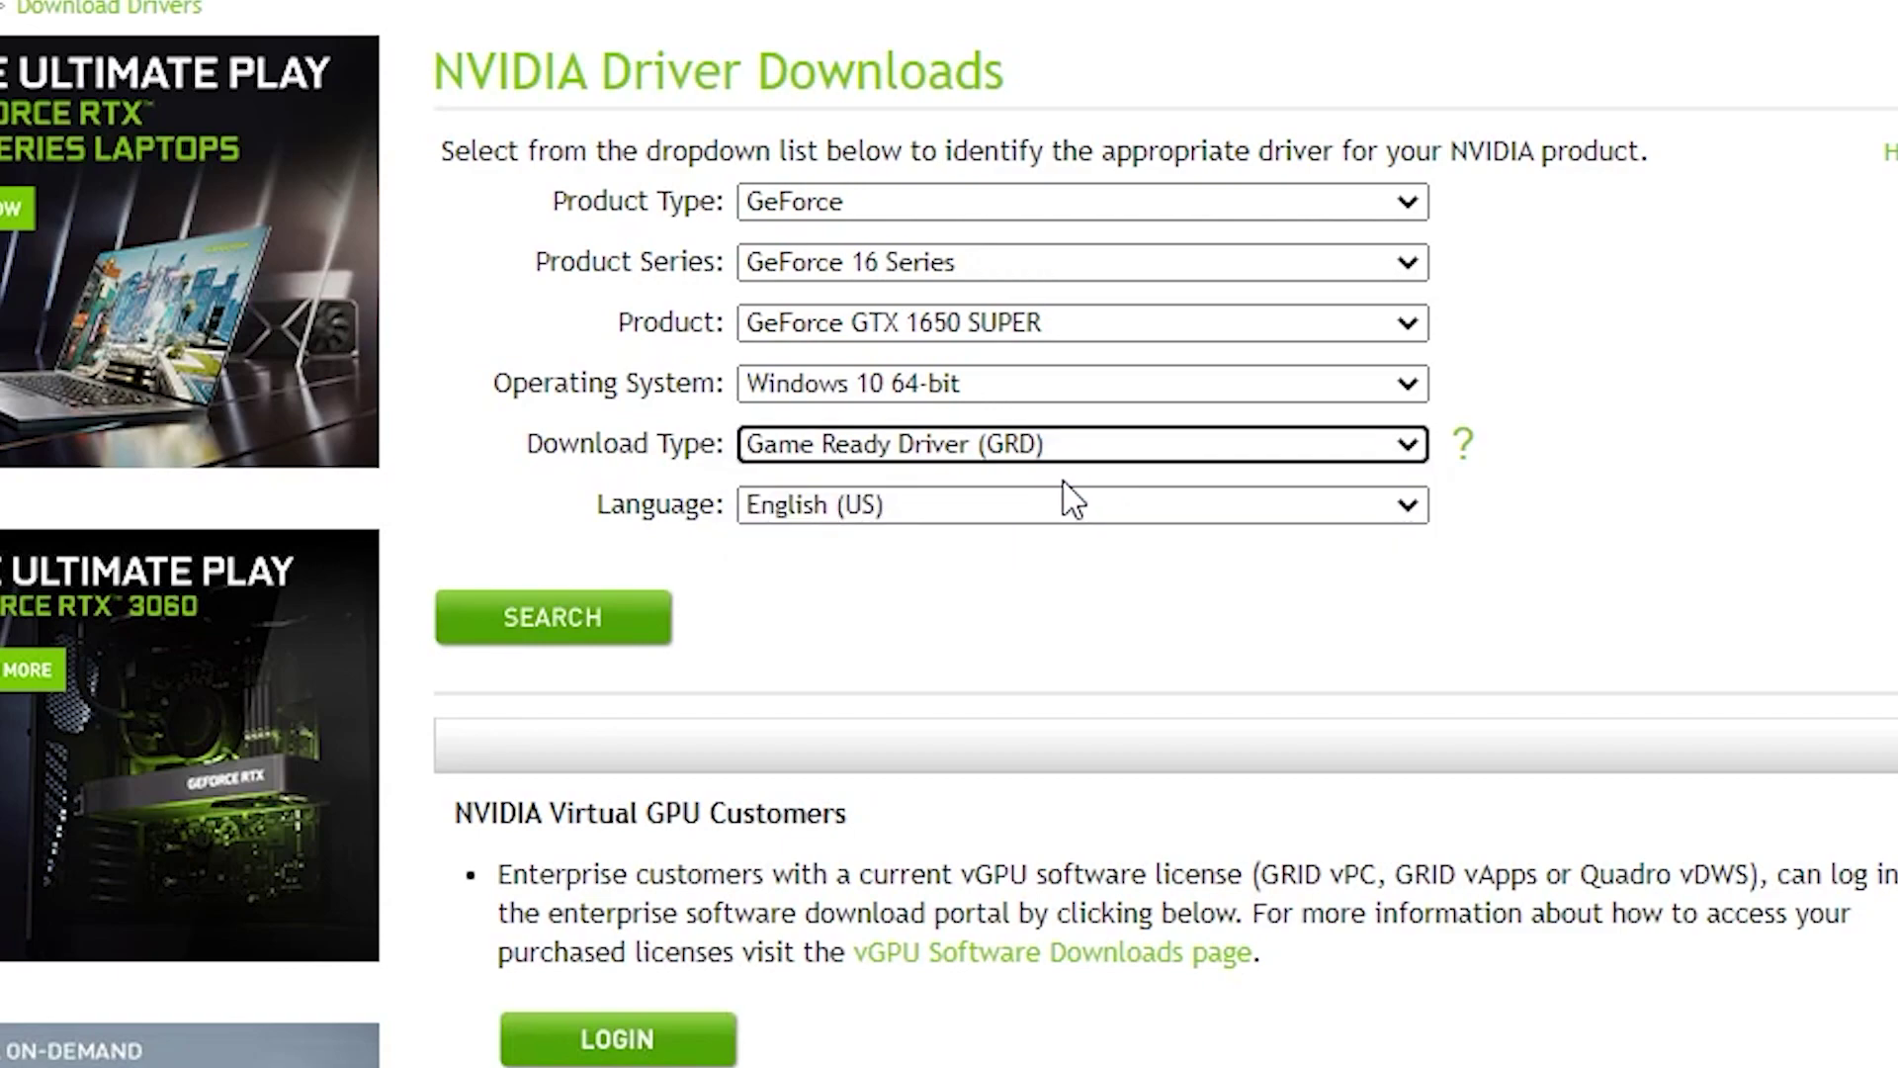
{"action": "left_click", "coordinate": [584, 615]}
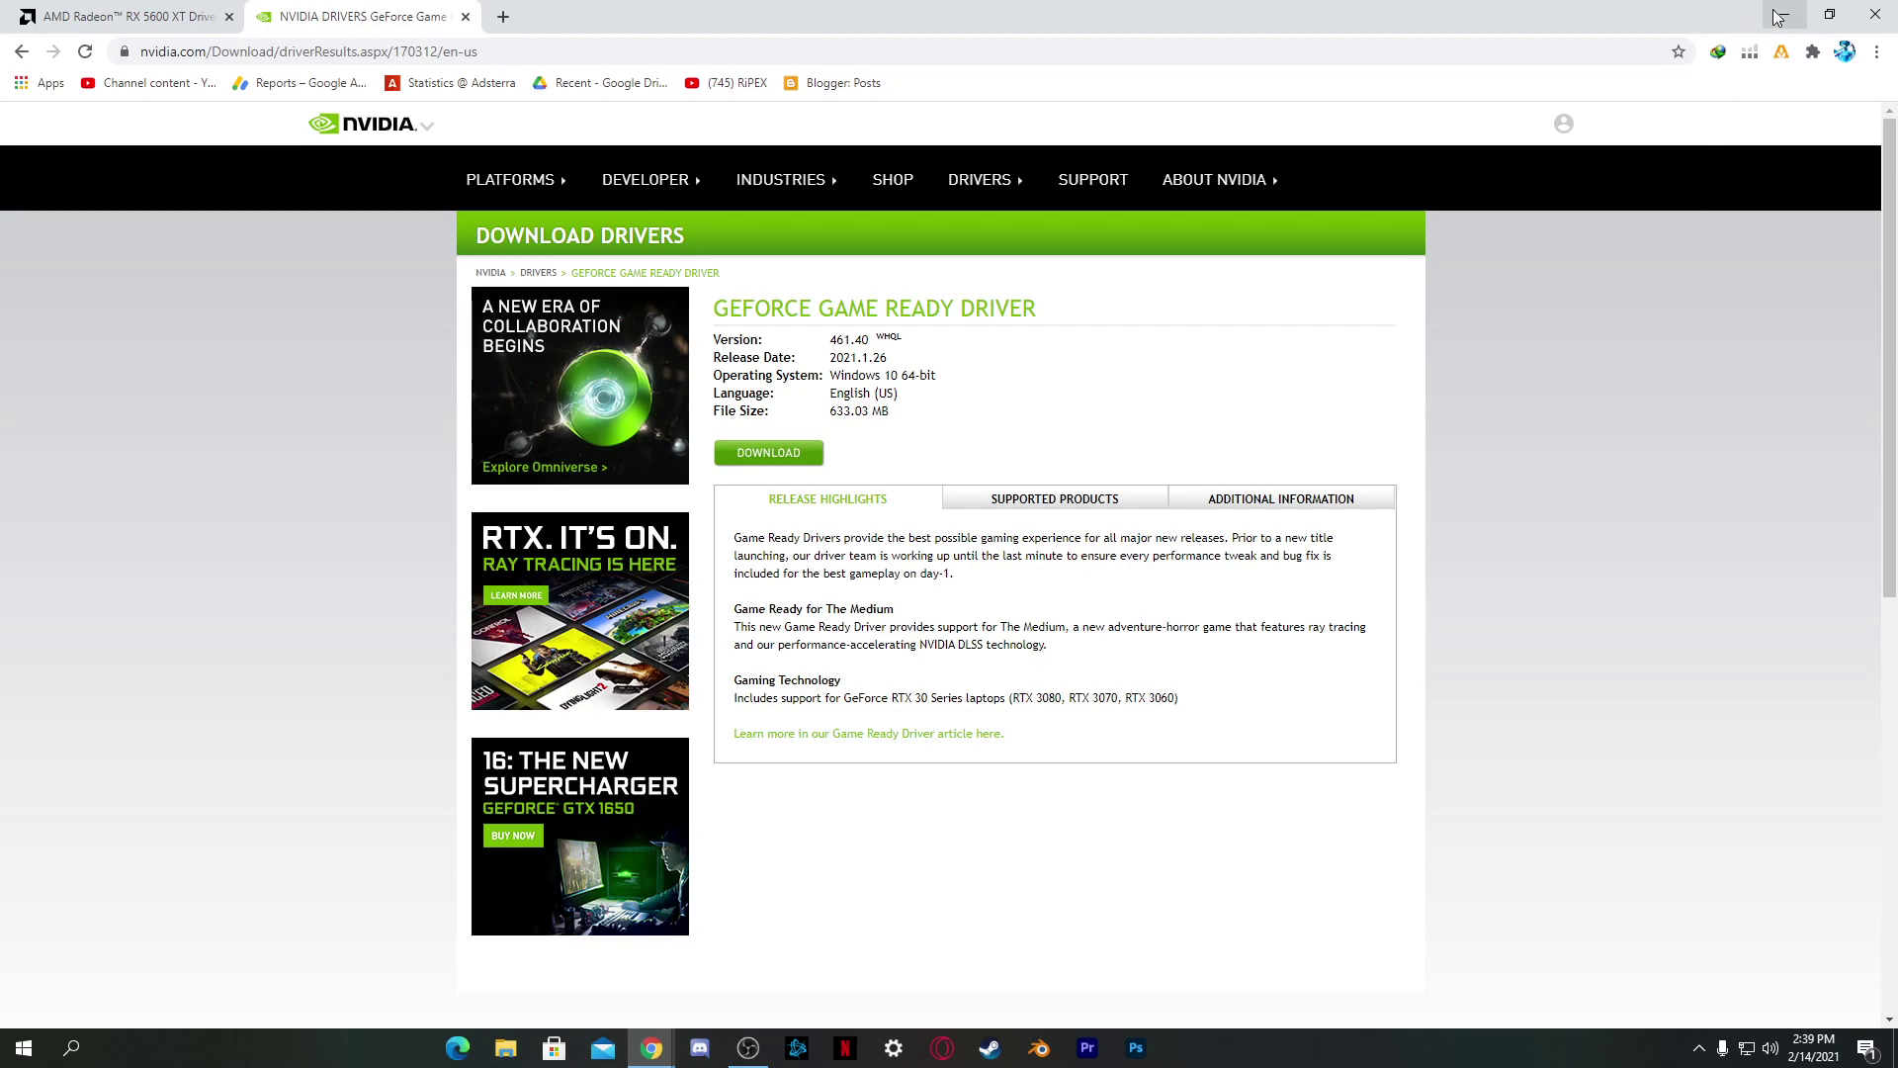
Minimize the Chrome window to reveal the desktop
{"action": "left_click", "coordinate": [1777, 16]}
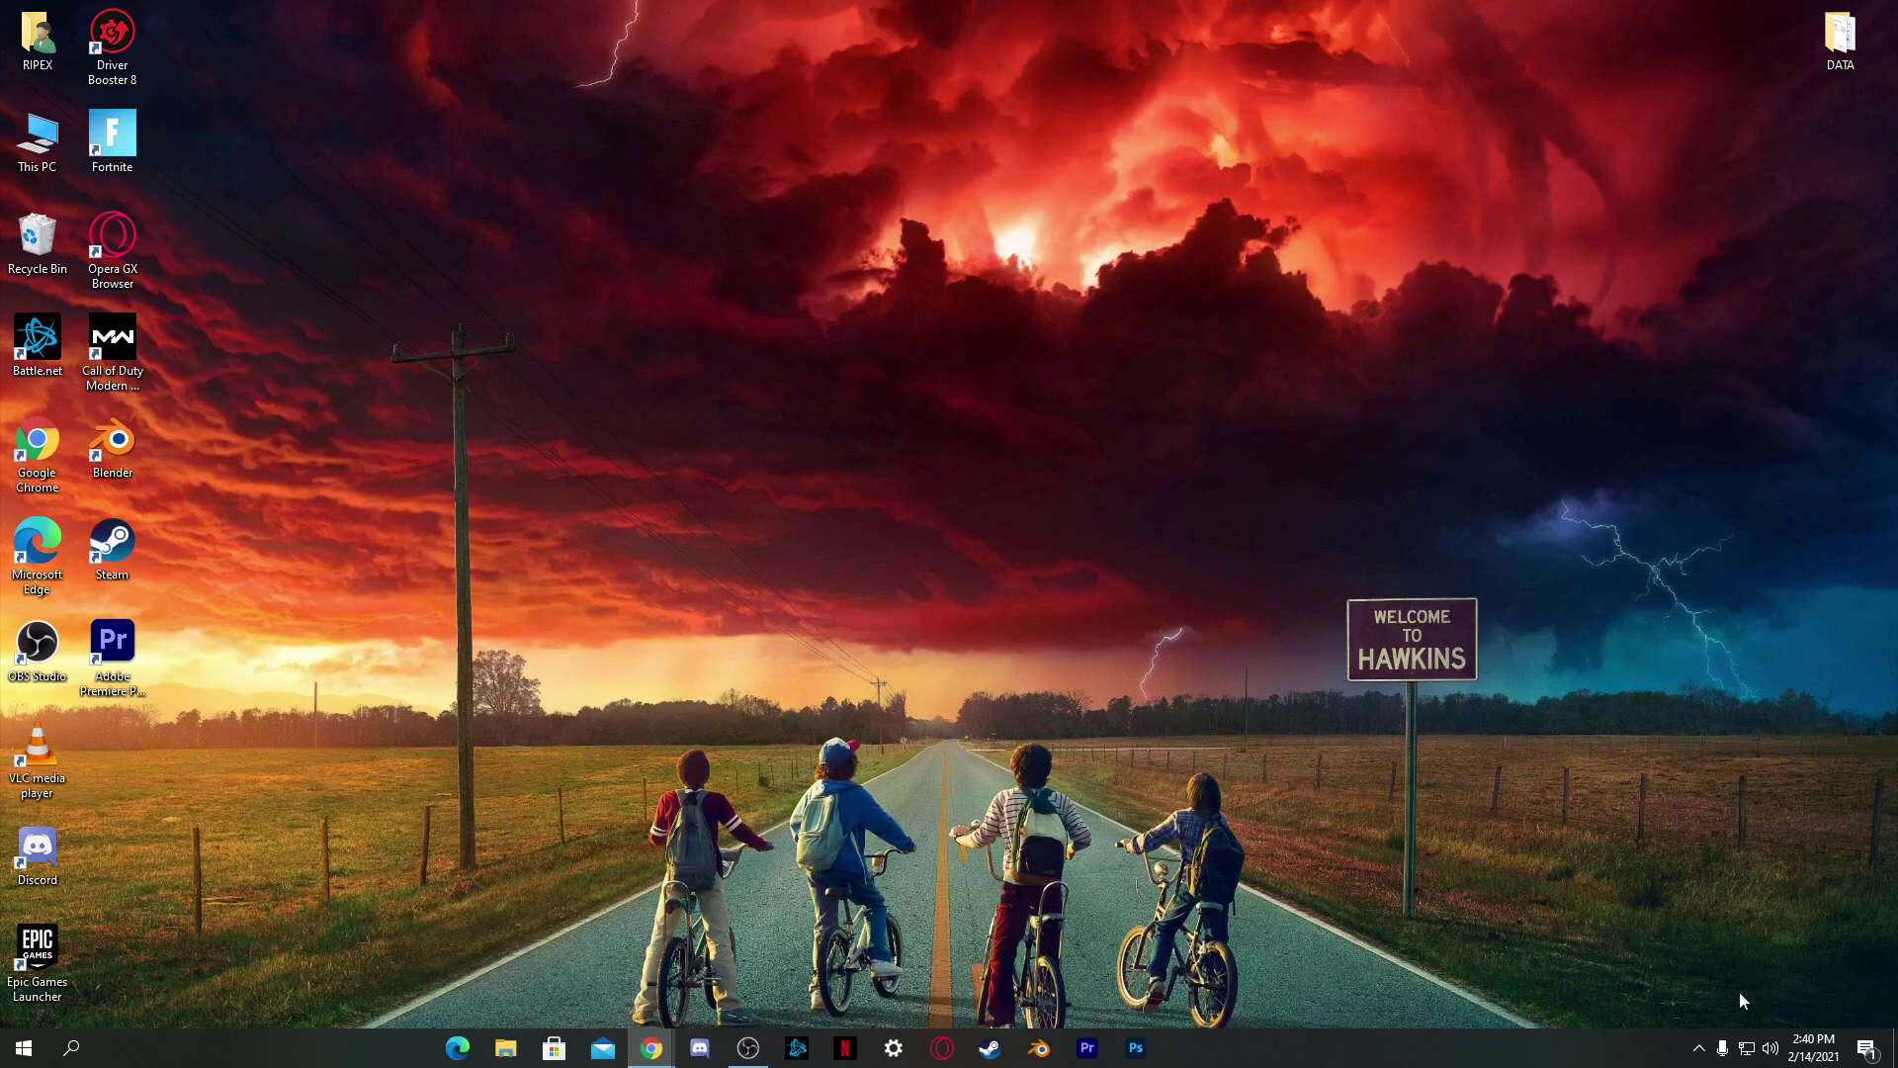
Open ParkControl's settings window from the hidden tray icons
{"action": "left_click", "coordinate": [1698, 1047]}
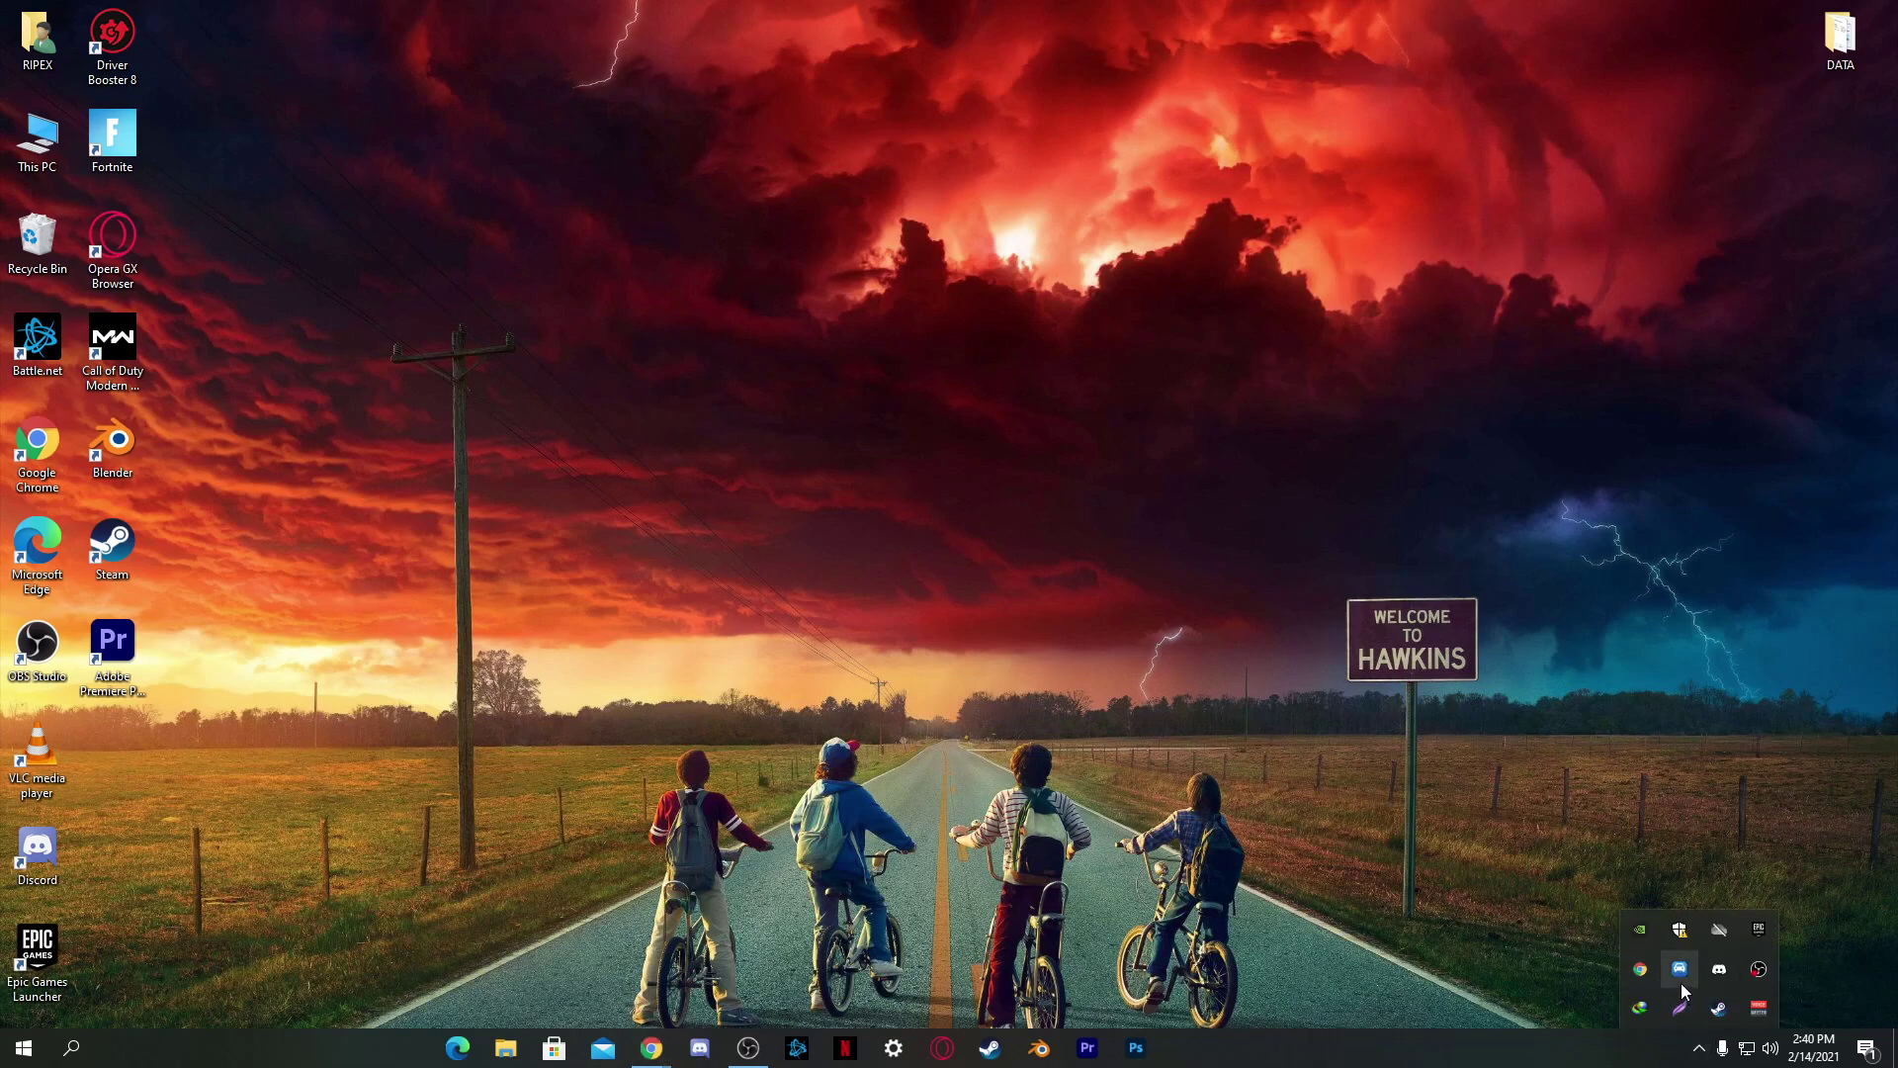
{"action": "left_click", "coordinate": [1678, 967]}
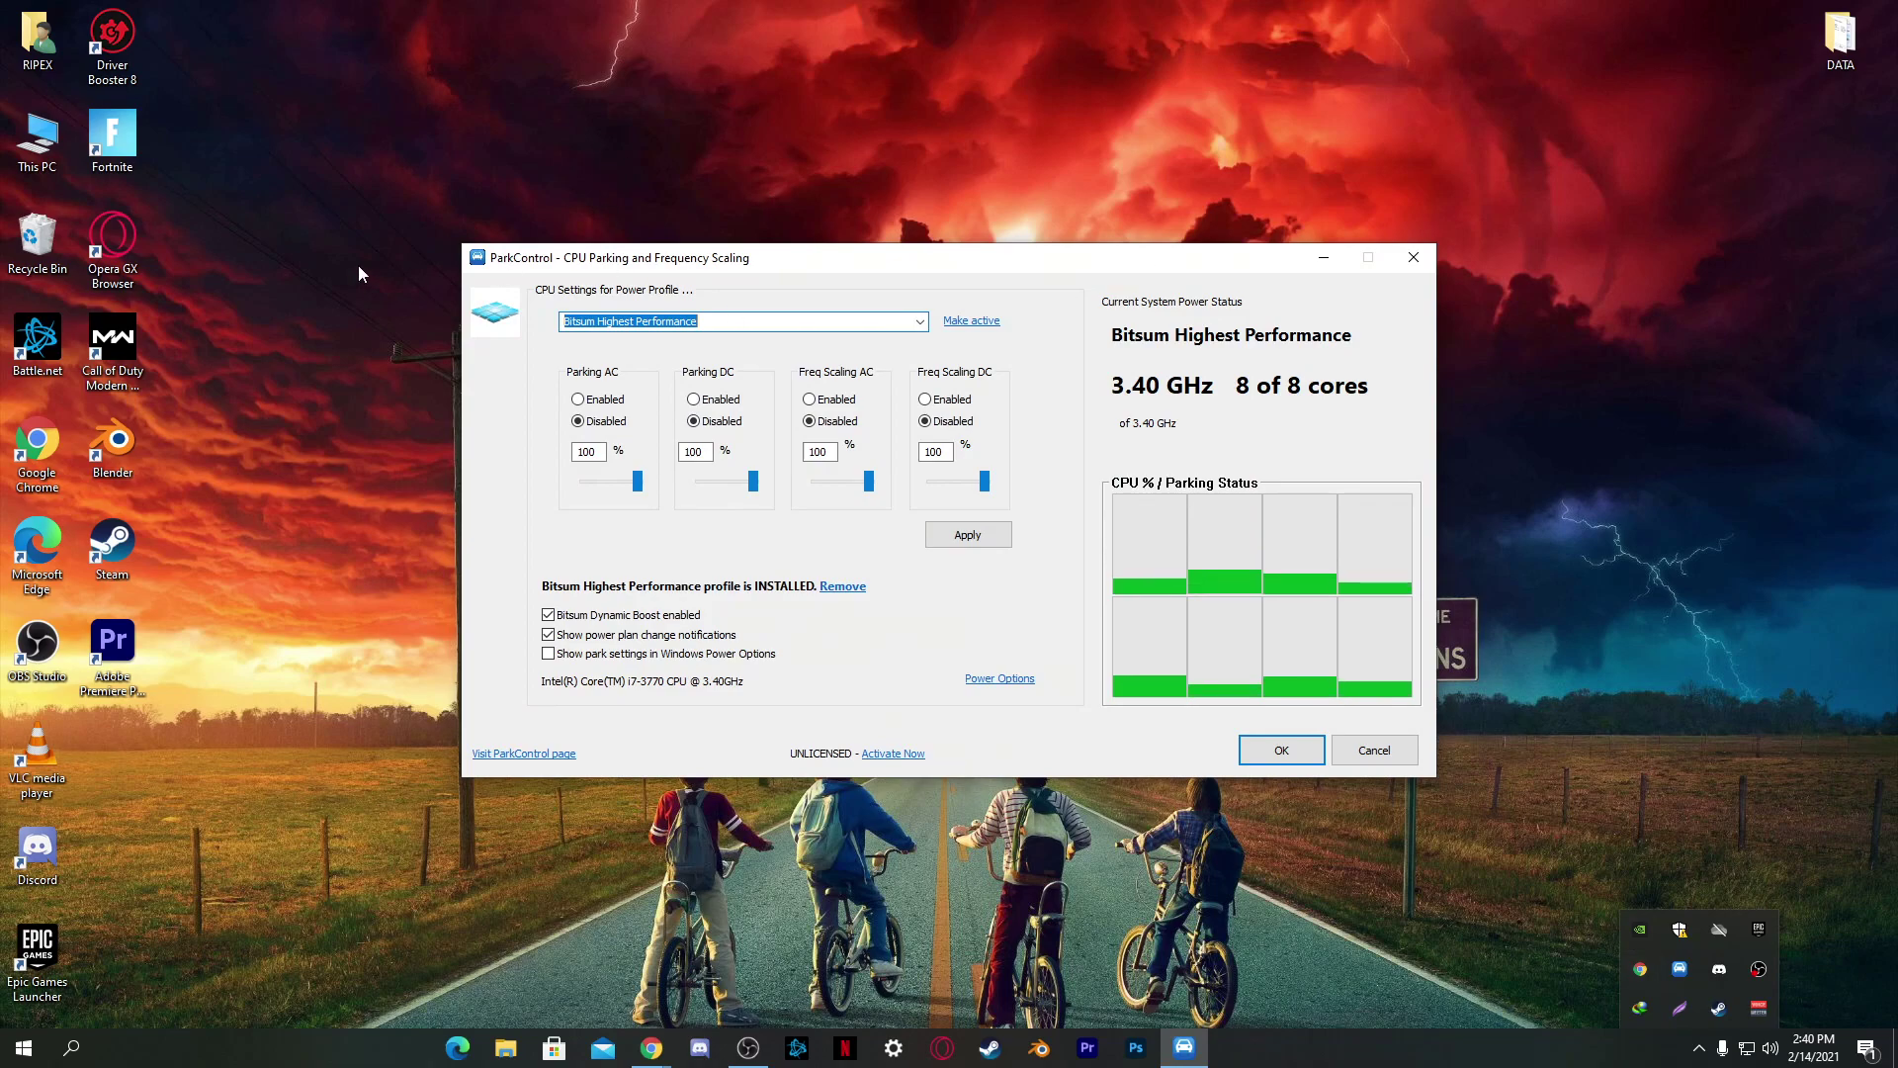
{"action": "left_click", "coordinate": [473, 304]}
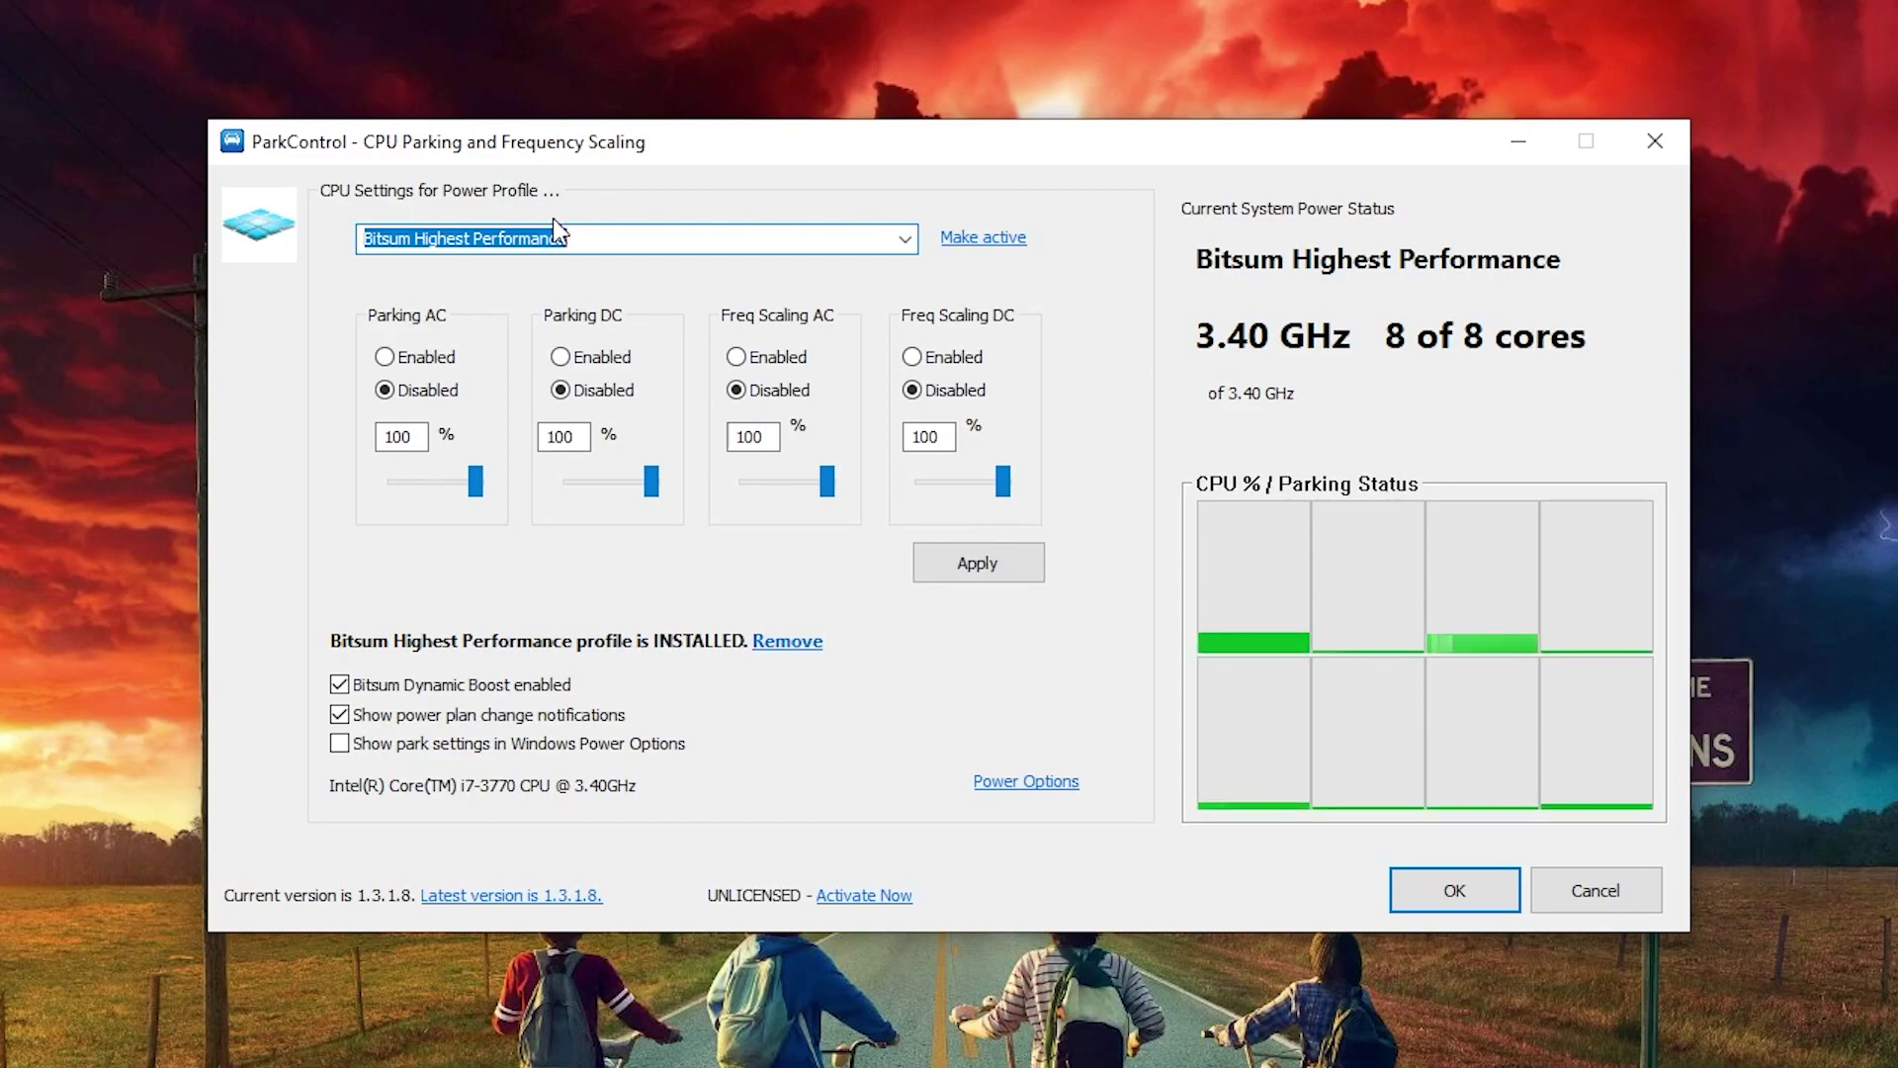
Make Bitsum Highest Performance the active profile and apply its parking settings
{"action": "left_click", "coordinate": [914, 239]}
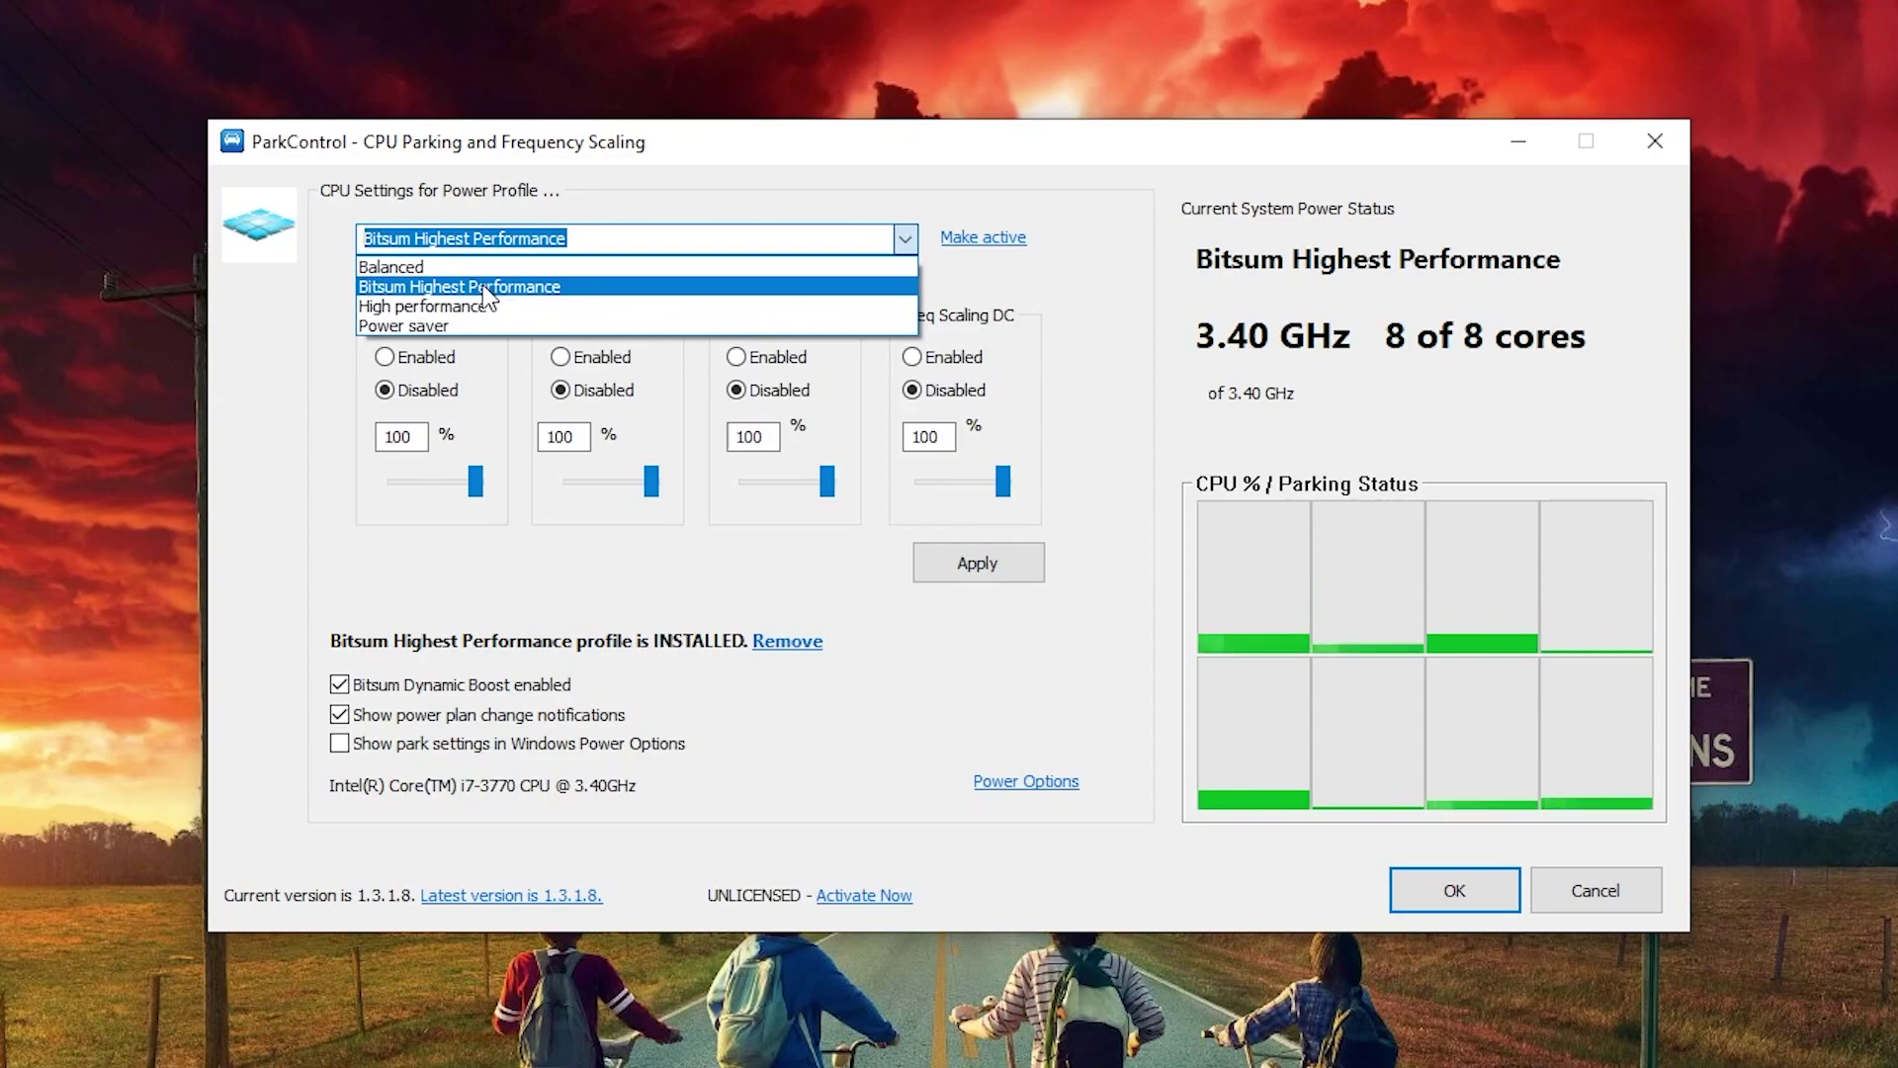
{"action": "left_click", "coordinate": [419, 286]}
{"action": "left_click", "coordinate": [987, 242]}
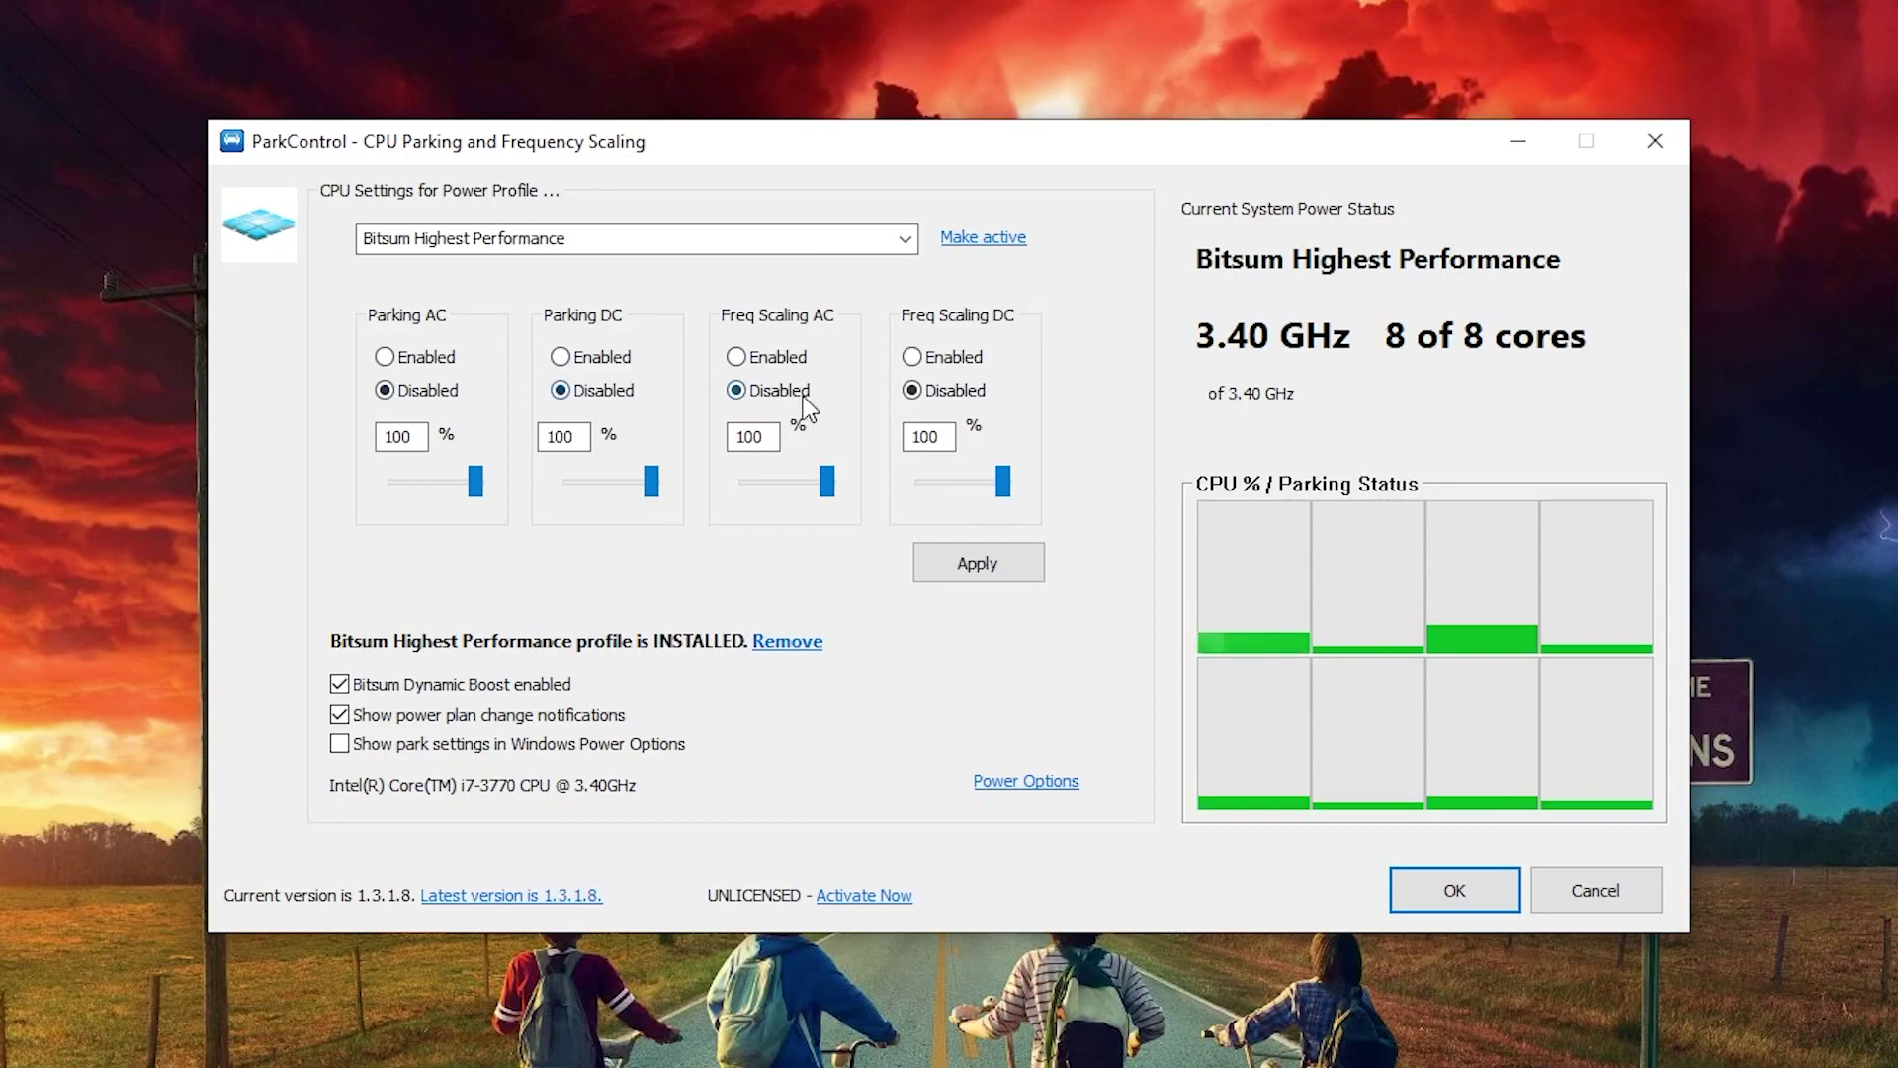
{"action": "left_click", "coordinate": [973, 556]}
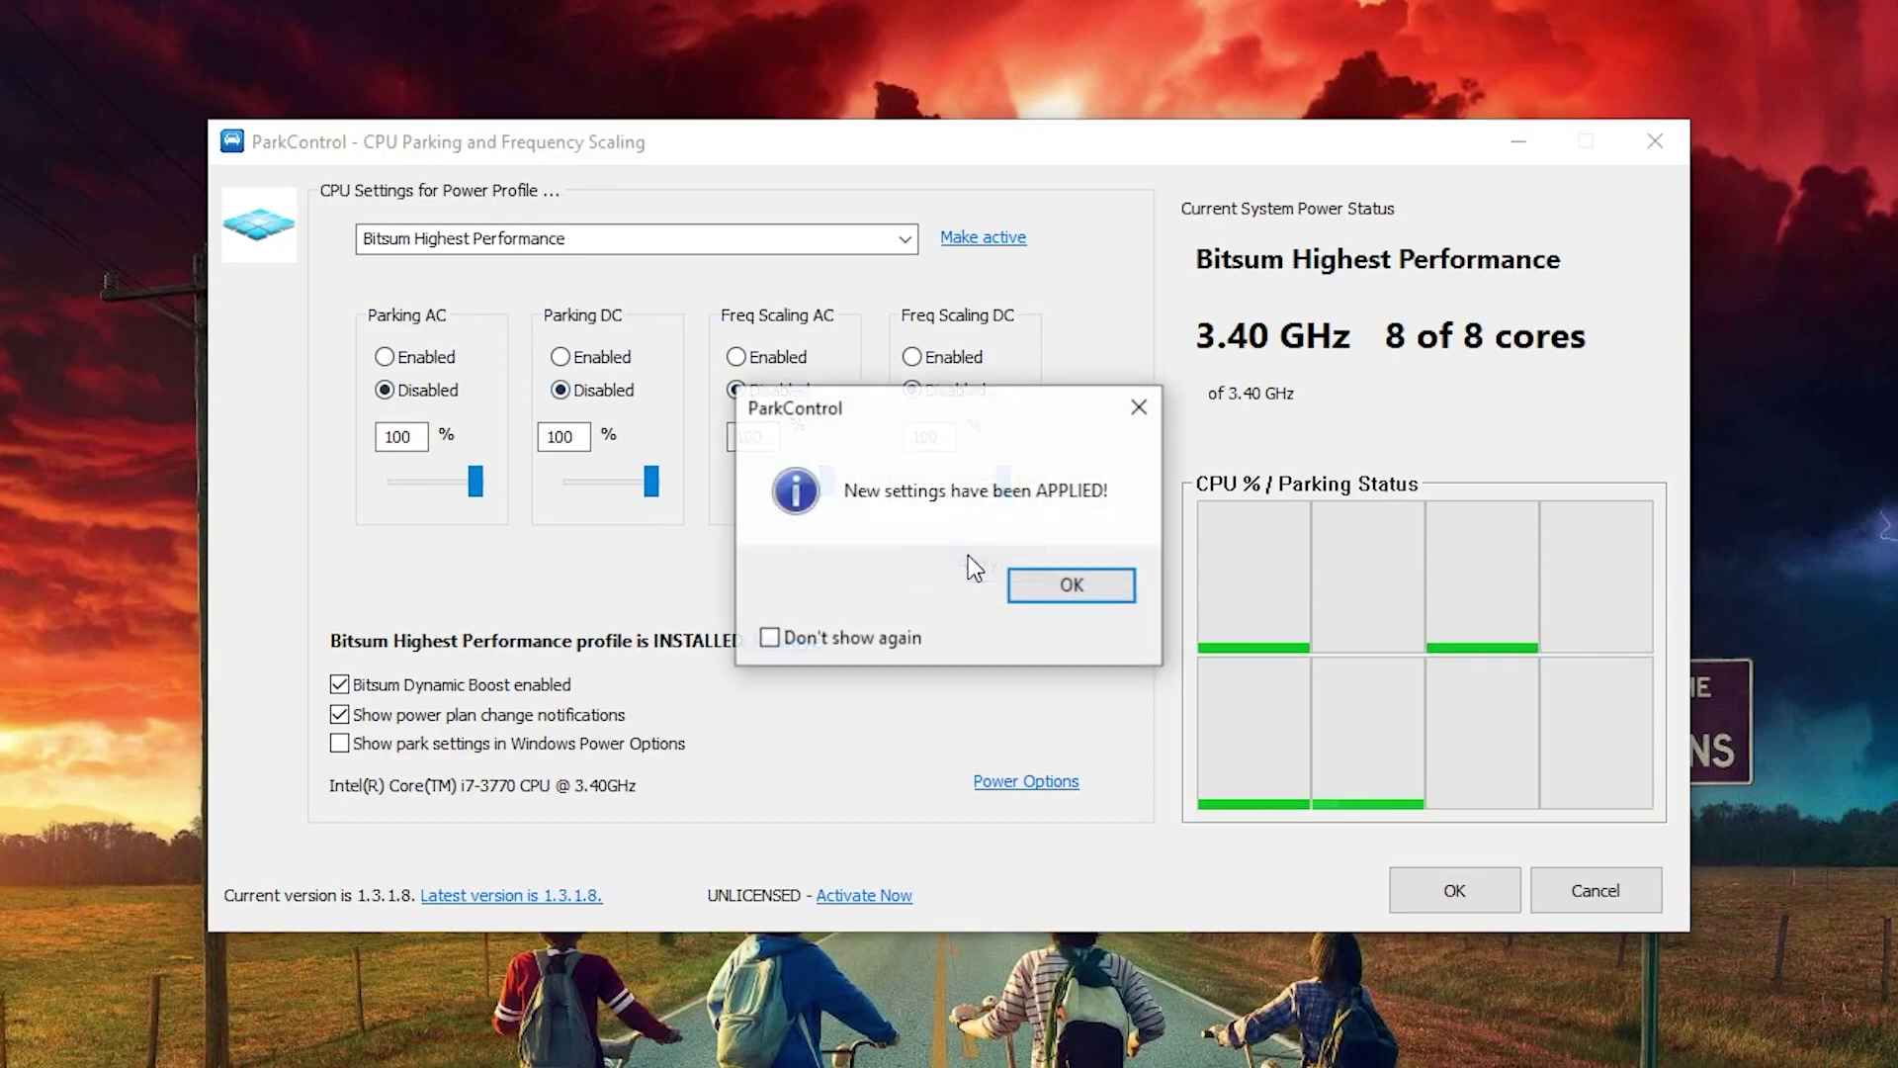
{"action": "left_click", "coordinate": [1032, 591]}
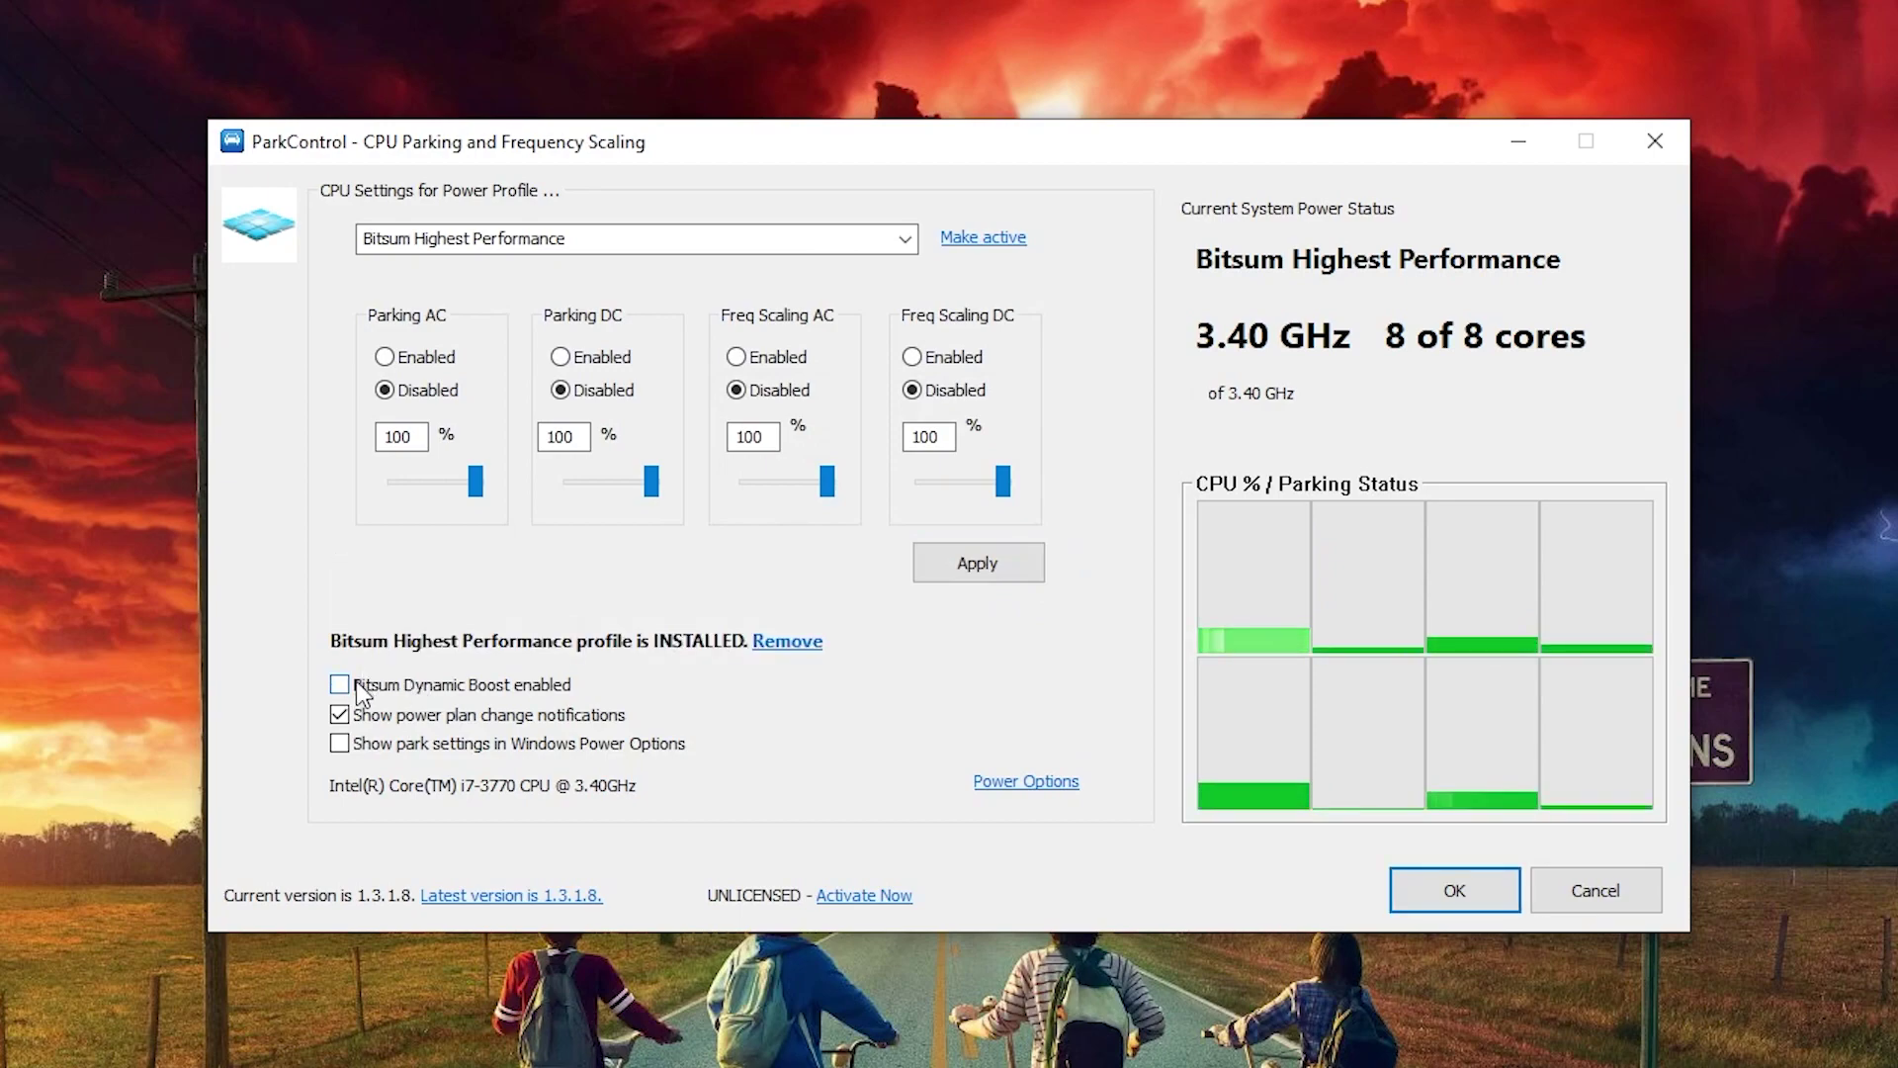
Turn on Bitsum Dynamic Boost with Bitsum Highest Performance for idle, apply, and close ParkControl
{"action": "left_click", "coordinate": [427, 684]}
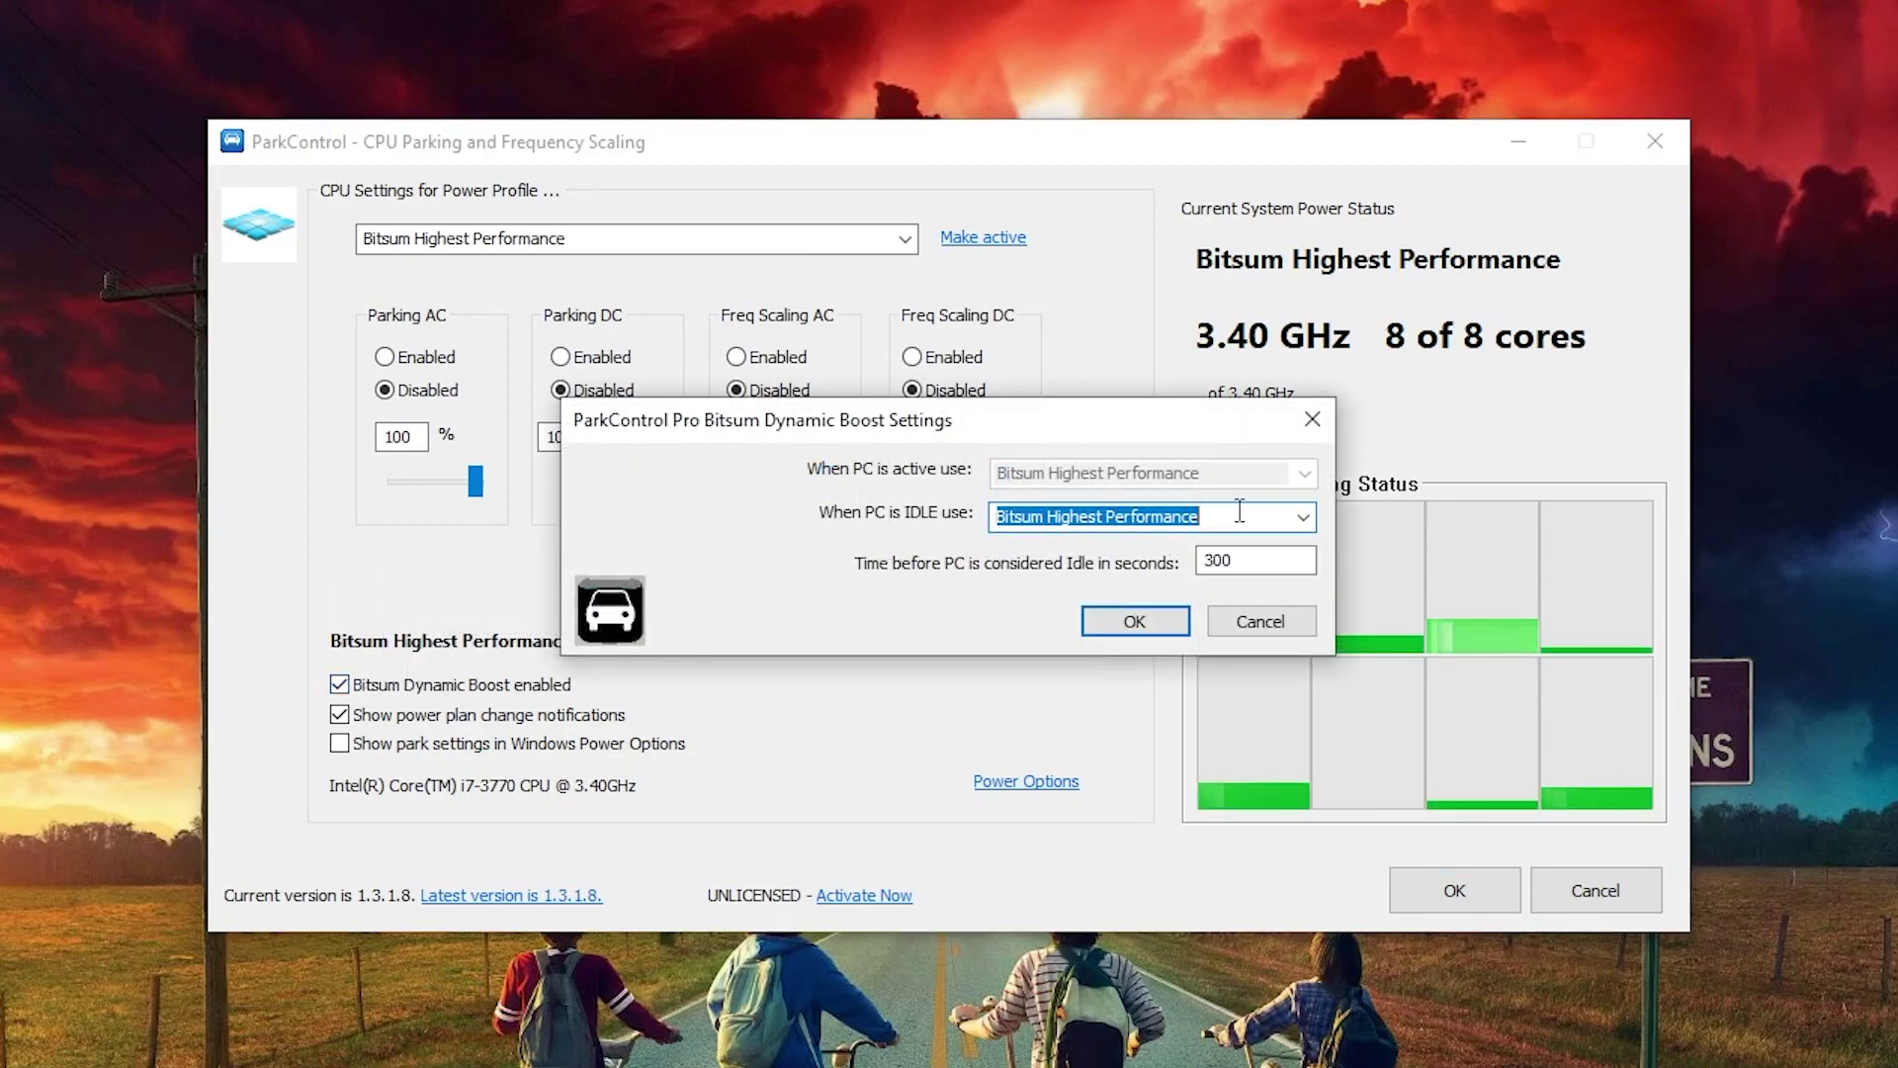
{"action": "left_click", "coordinate": [1298, 531]}
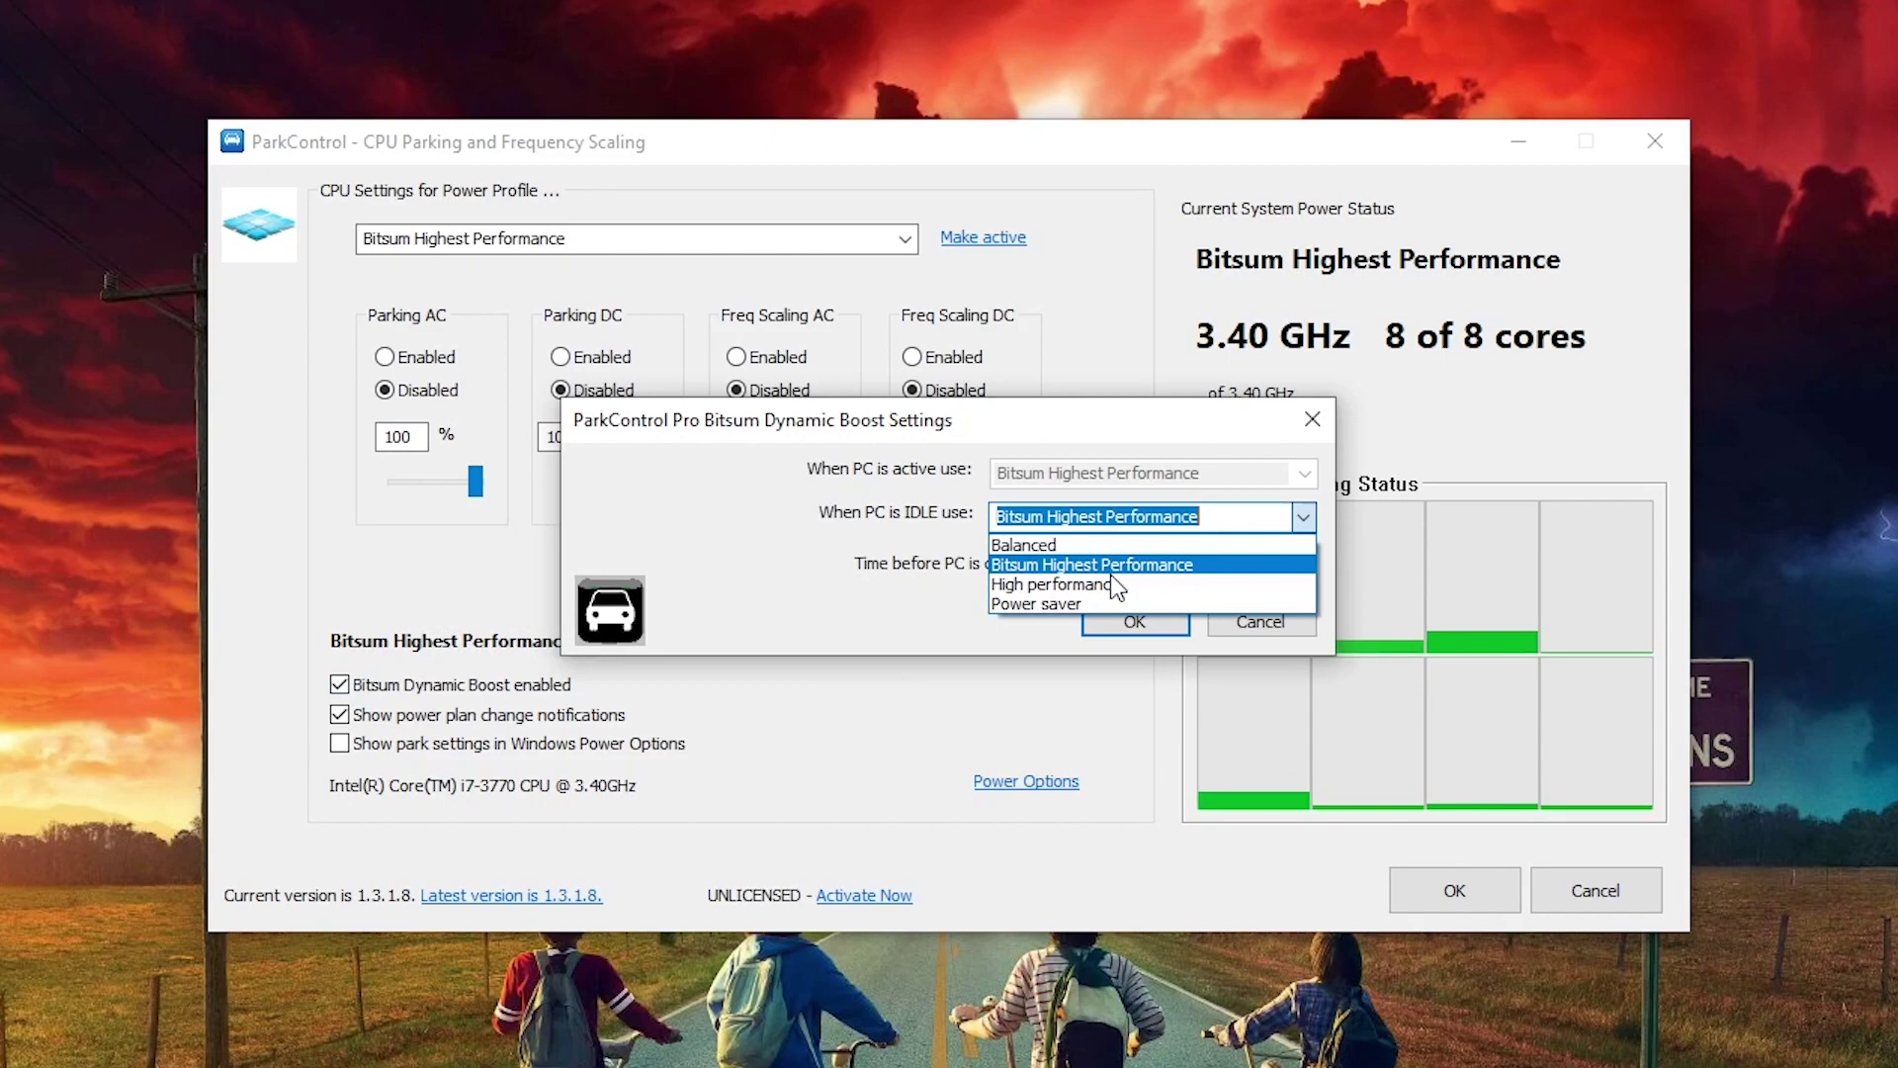
{"action": "left_click", "coordinate": [1105, 559]}
{"action": "left_click", "coordinate": [1135, 619]}
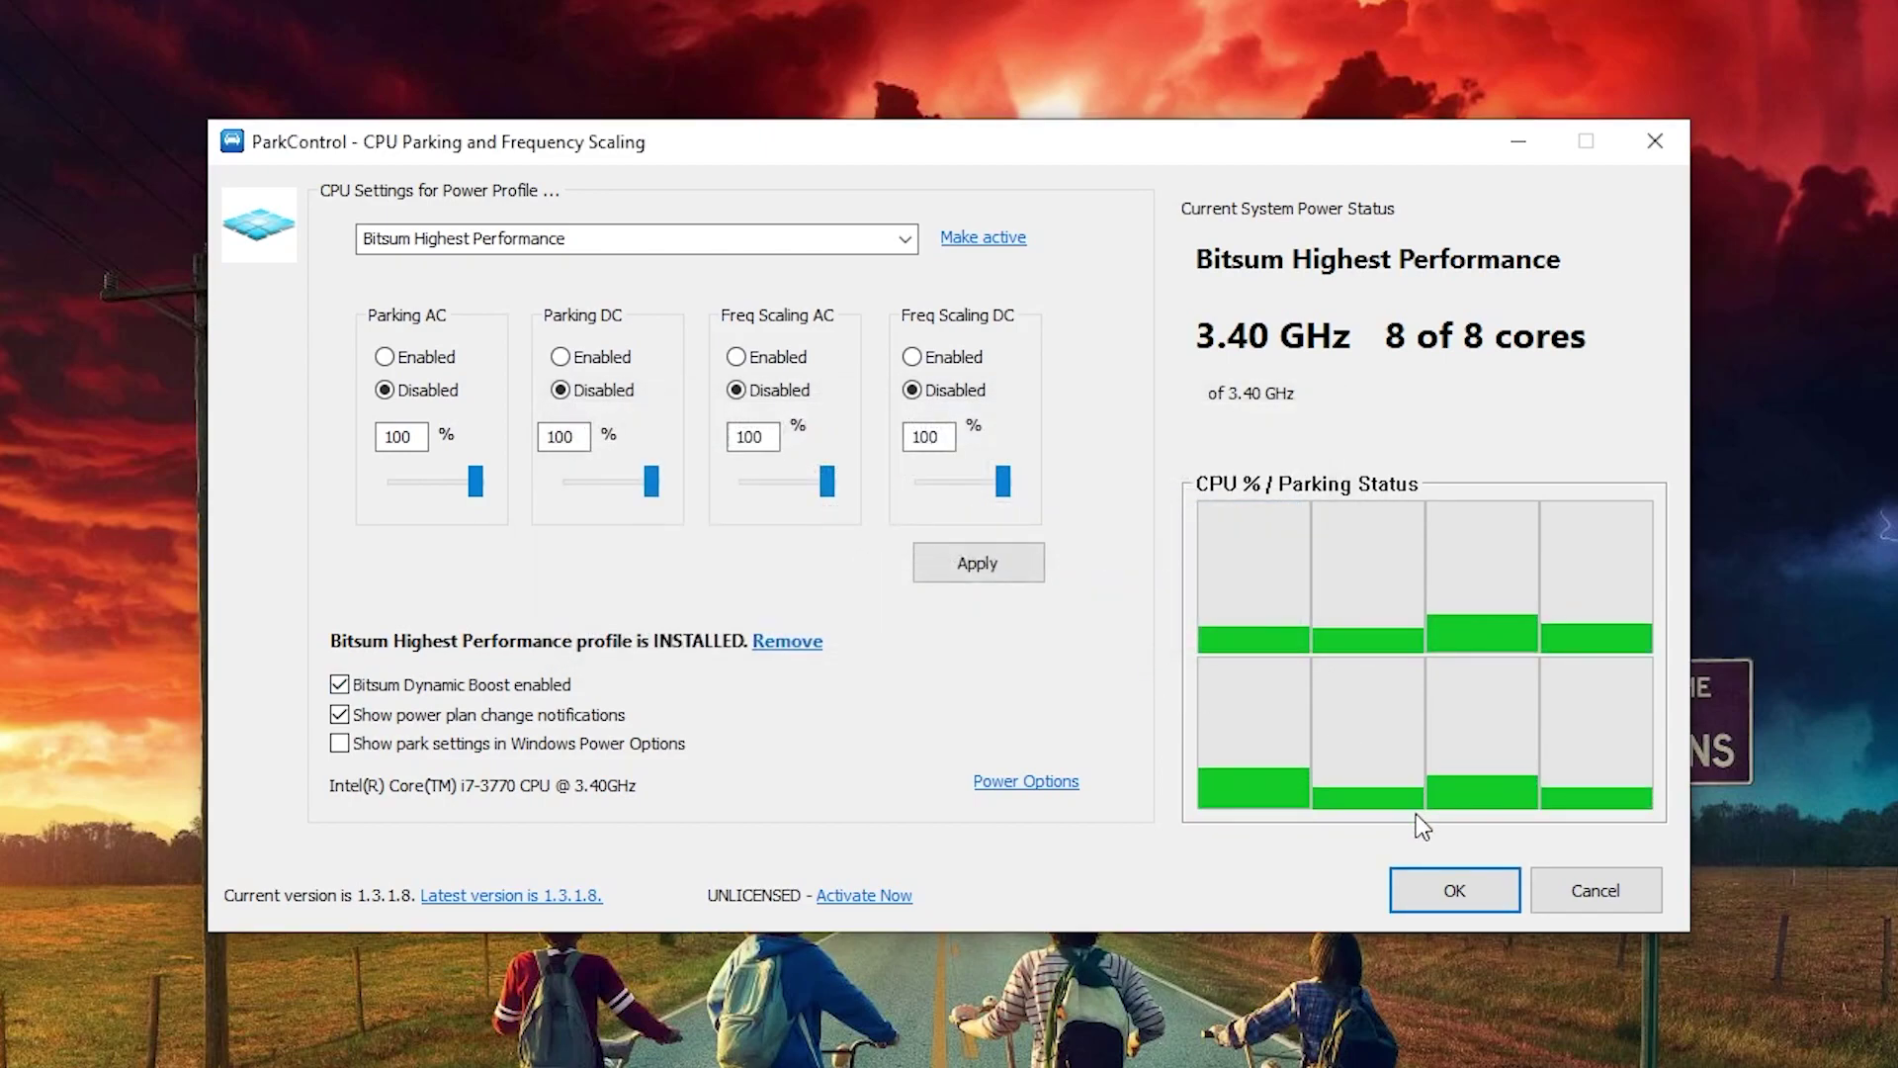
{"action": "left_click", "coordinate": [979, 561]}
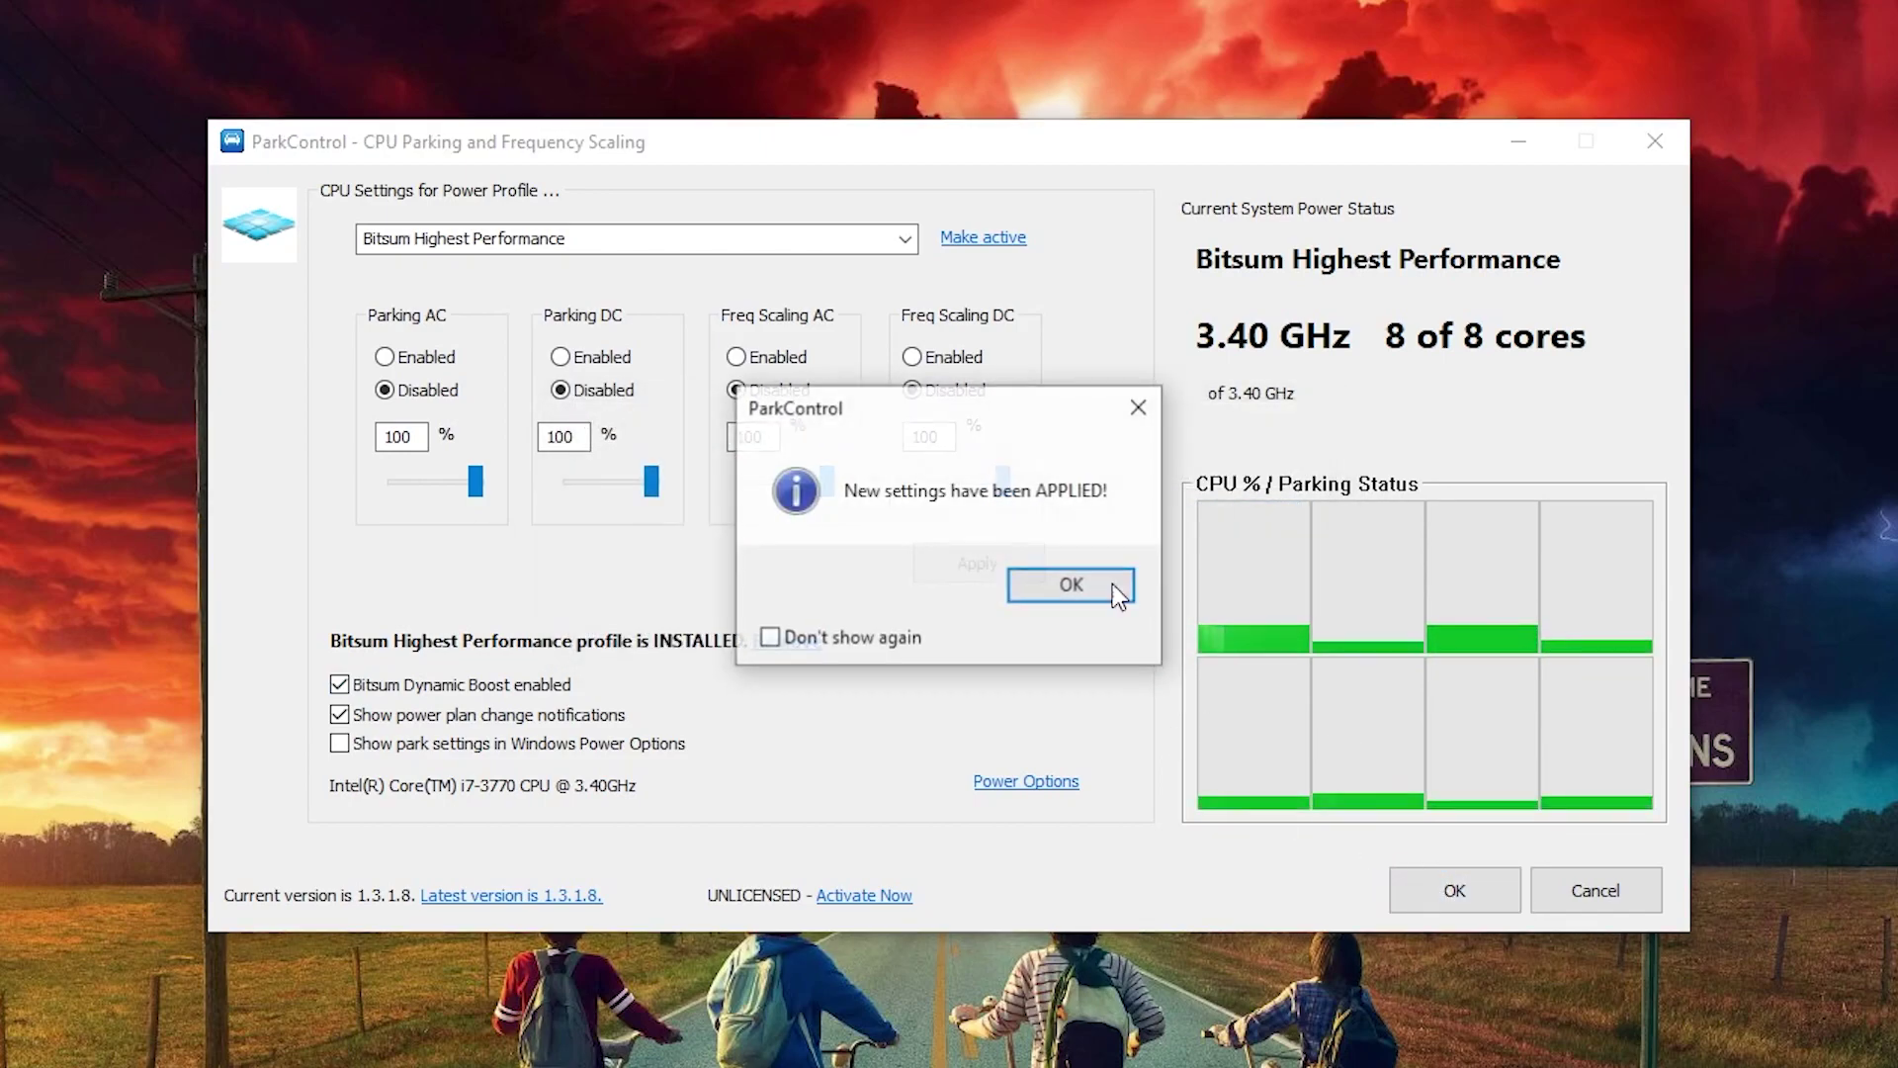
{"action": "left_click", "coordinate": [1074, 589]}
{"action": "left_click", "coordinate": [1459, 885]}
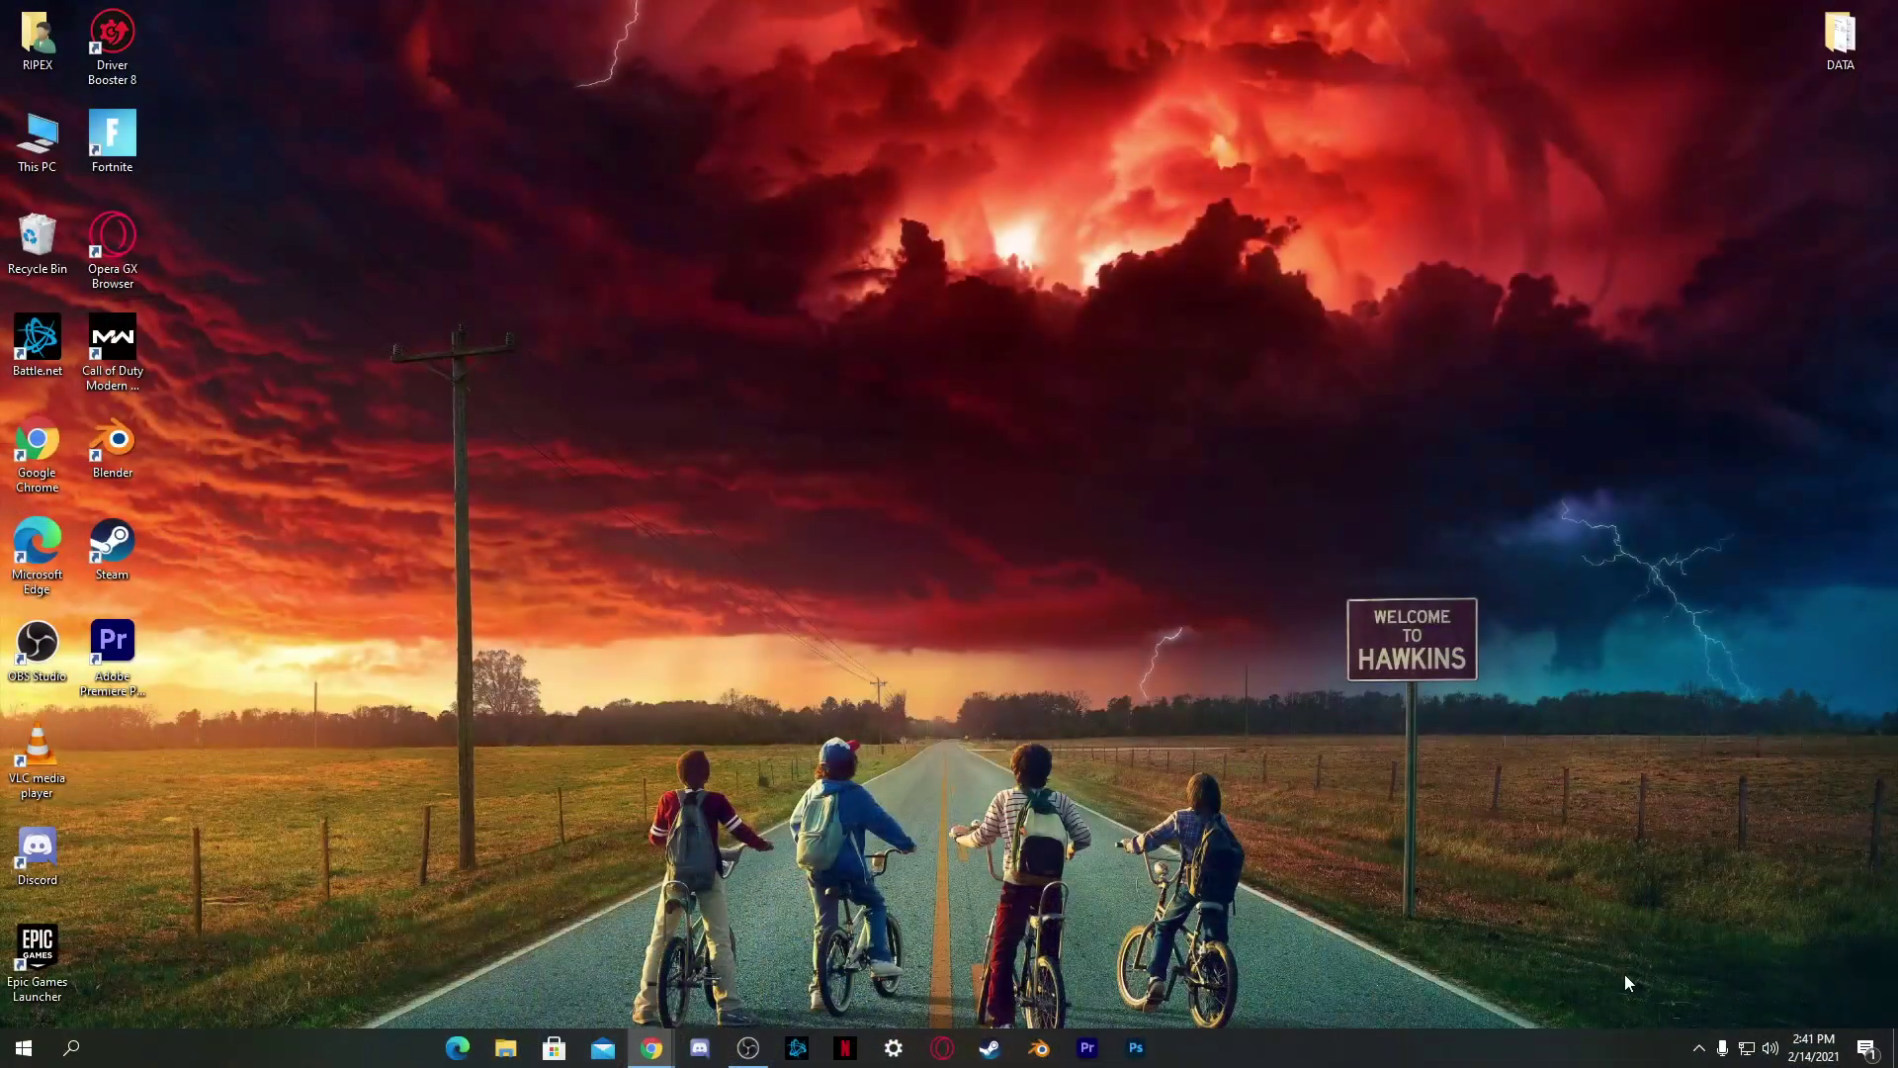
Open Display settings from the desktop's right-click menu
{"action": "left_click", "coordinate": [1697, 1047]}
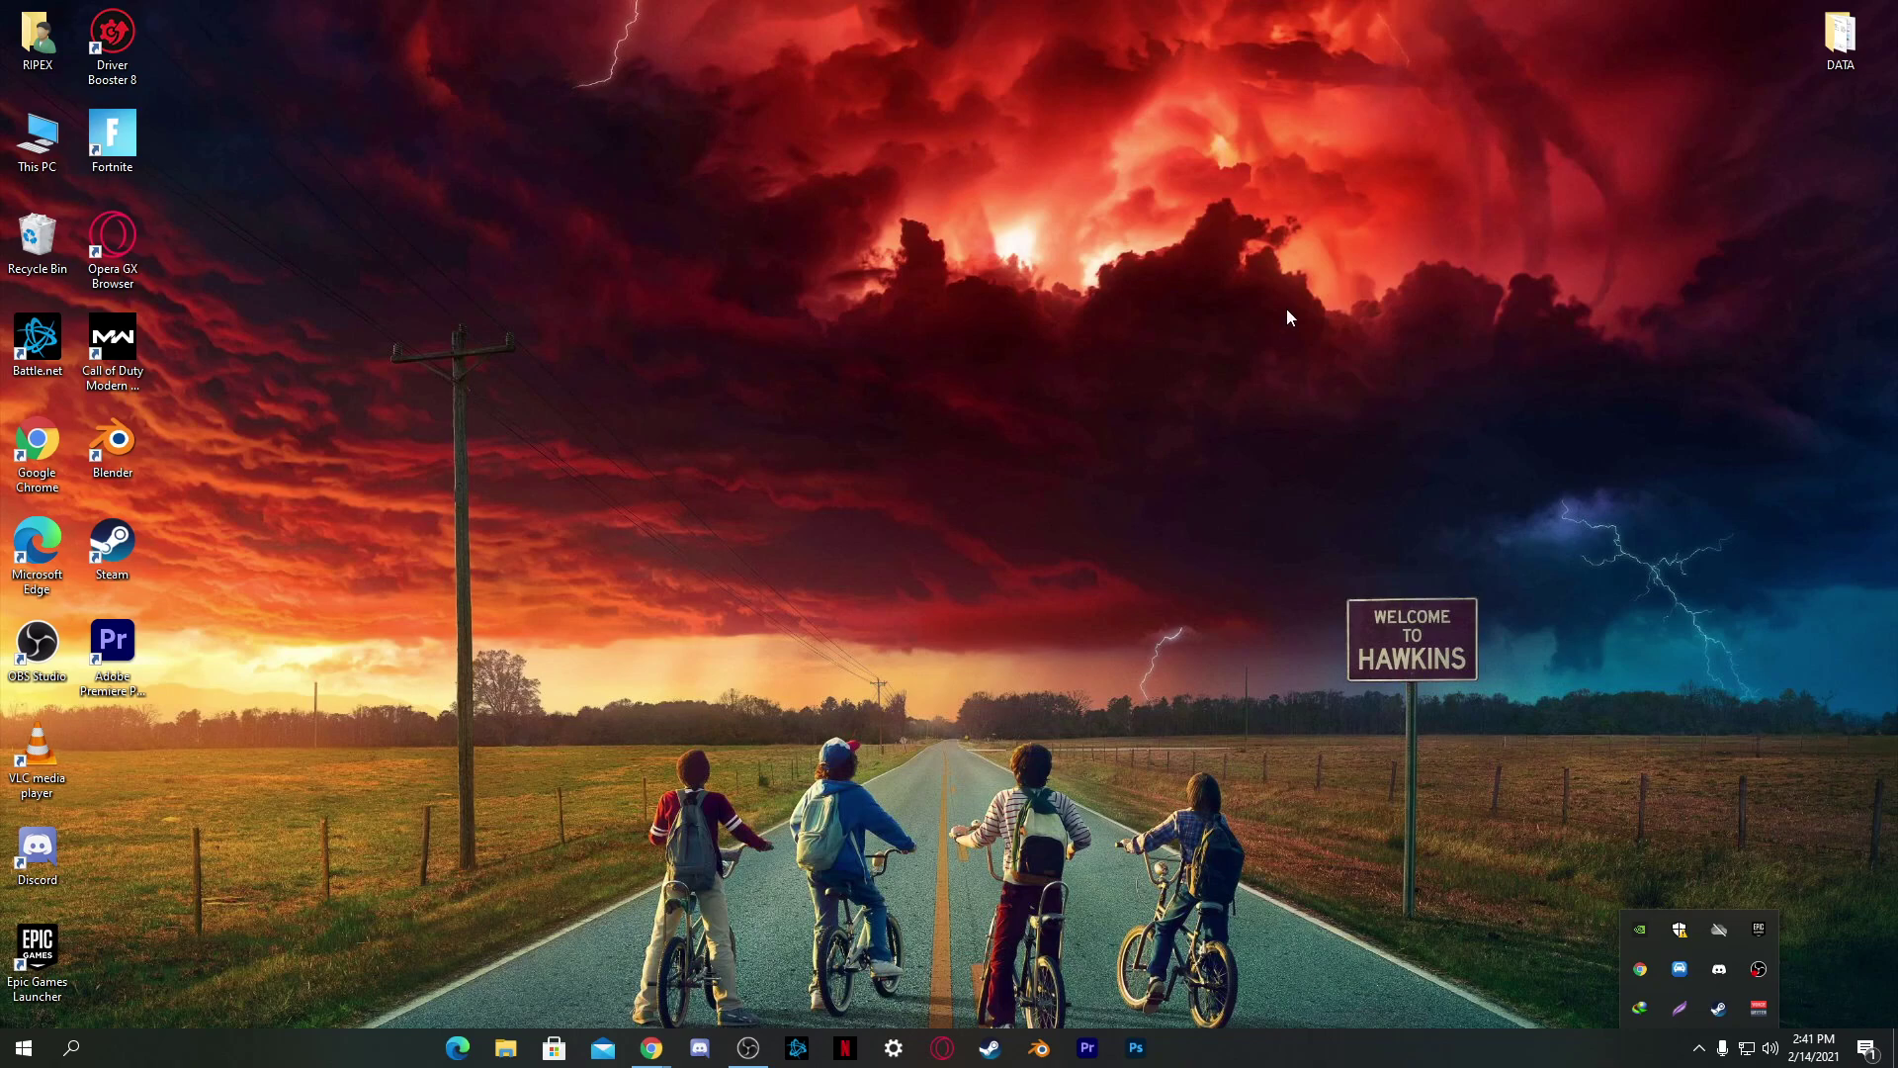
{"action": "right_click", "coordinate": [652, 387]}
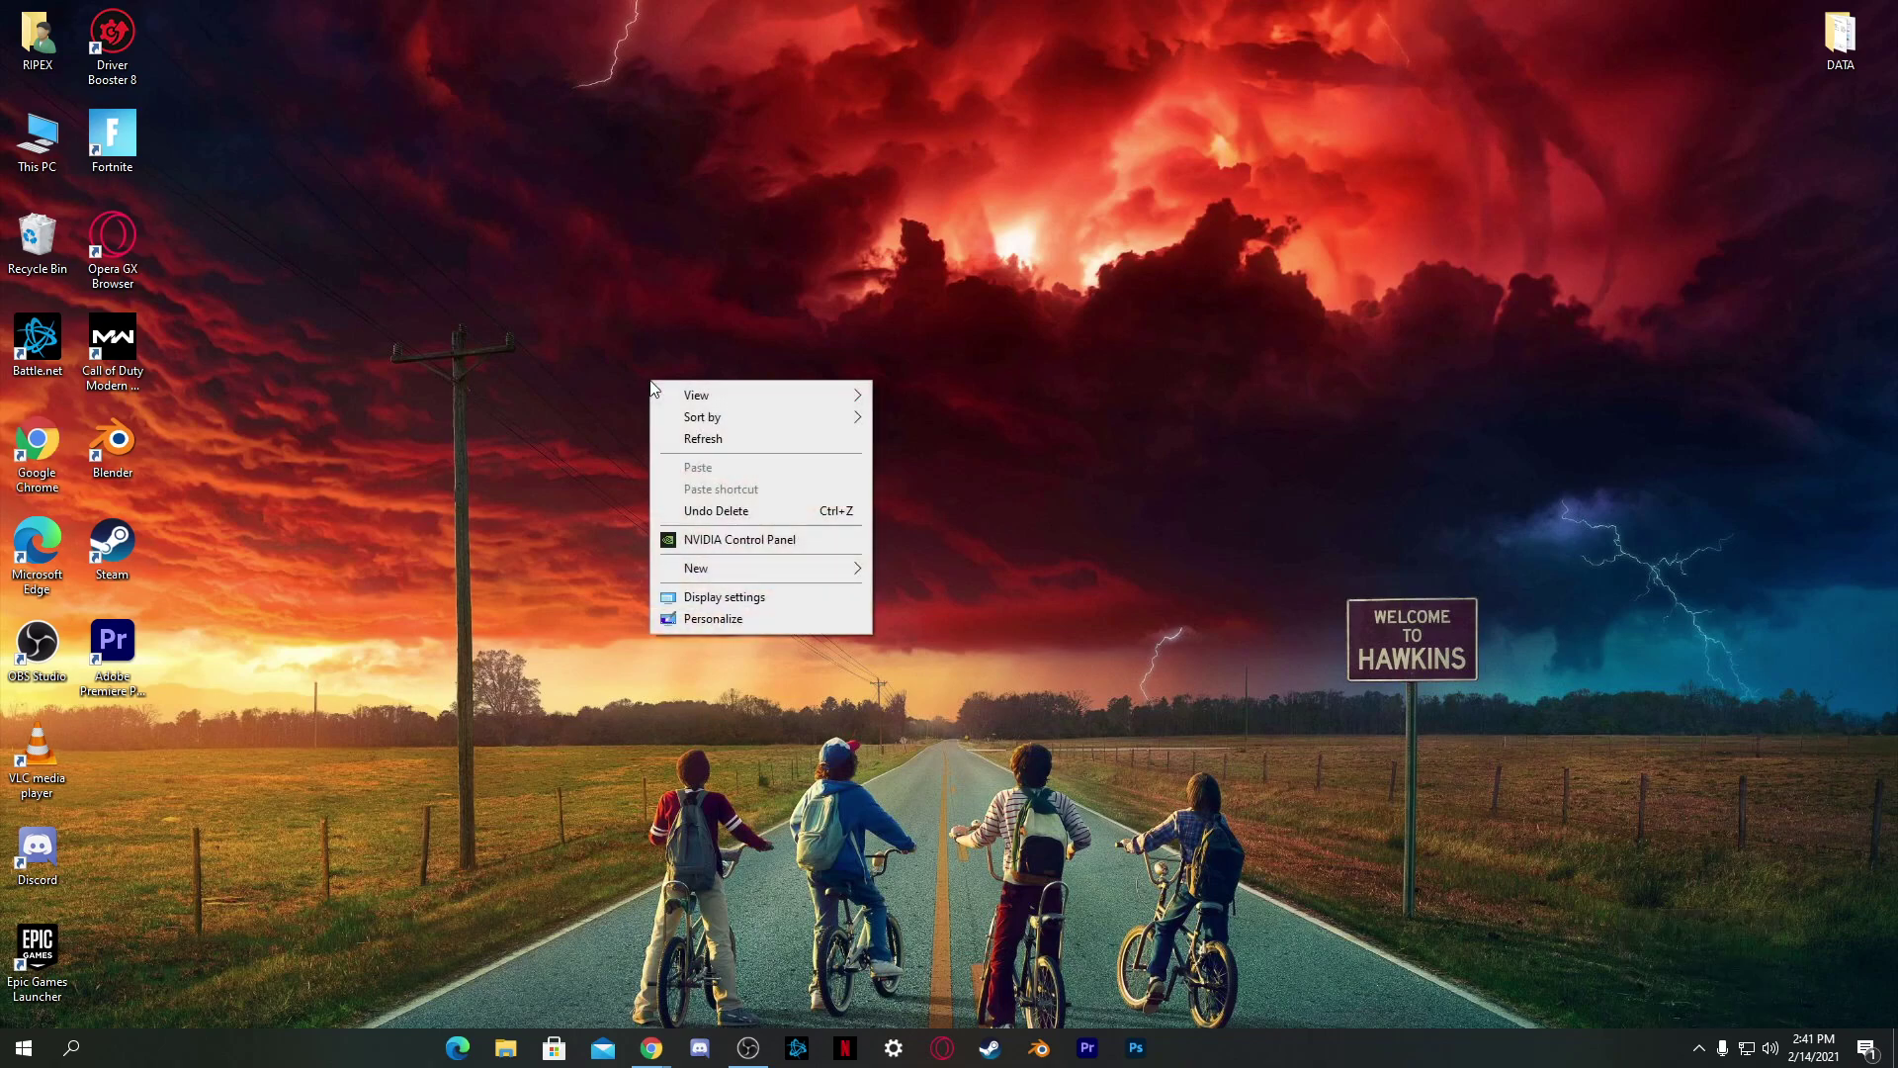
{"action": "left_click", "coordinate": [729, 597]}
Go from the Display page to the Graphics settings page
{"action": "scroll", "coordinate": [484, 590], "scroll_direction": "down", "scroll_amount": 3}
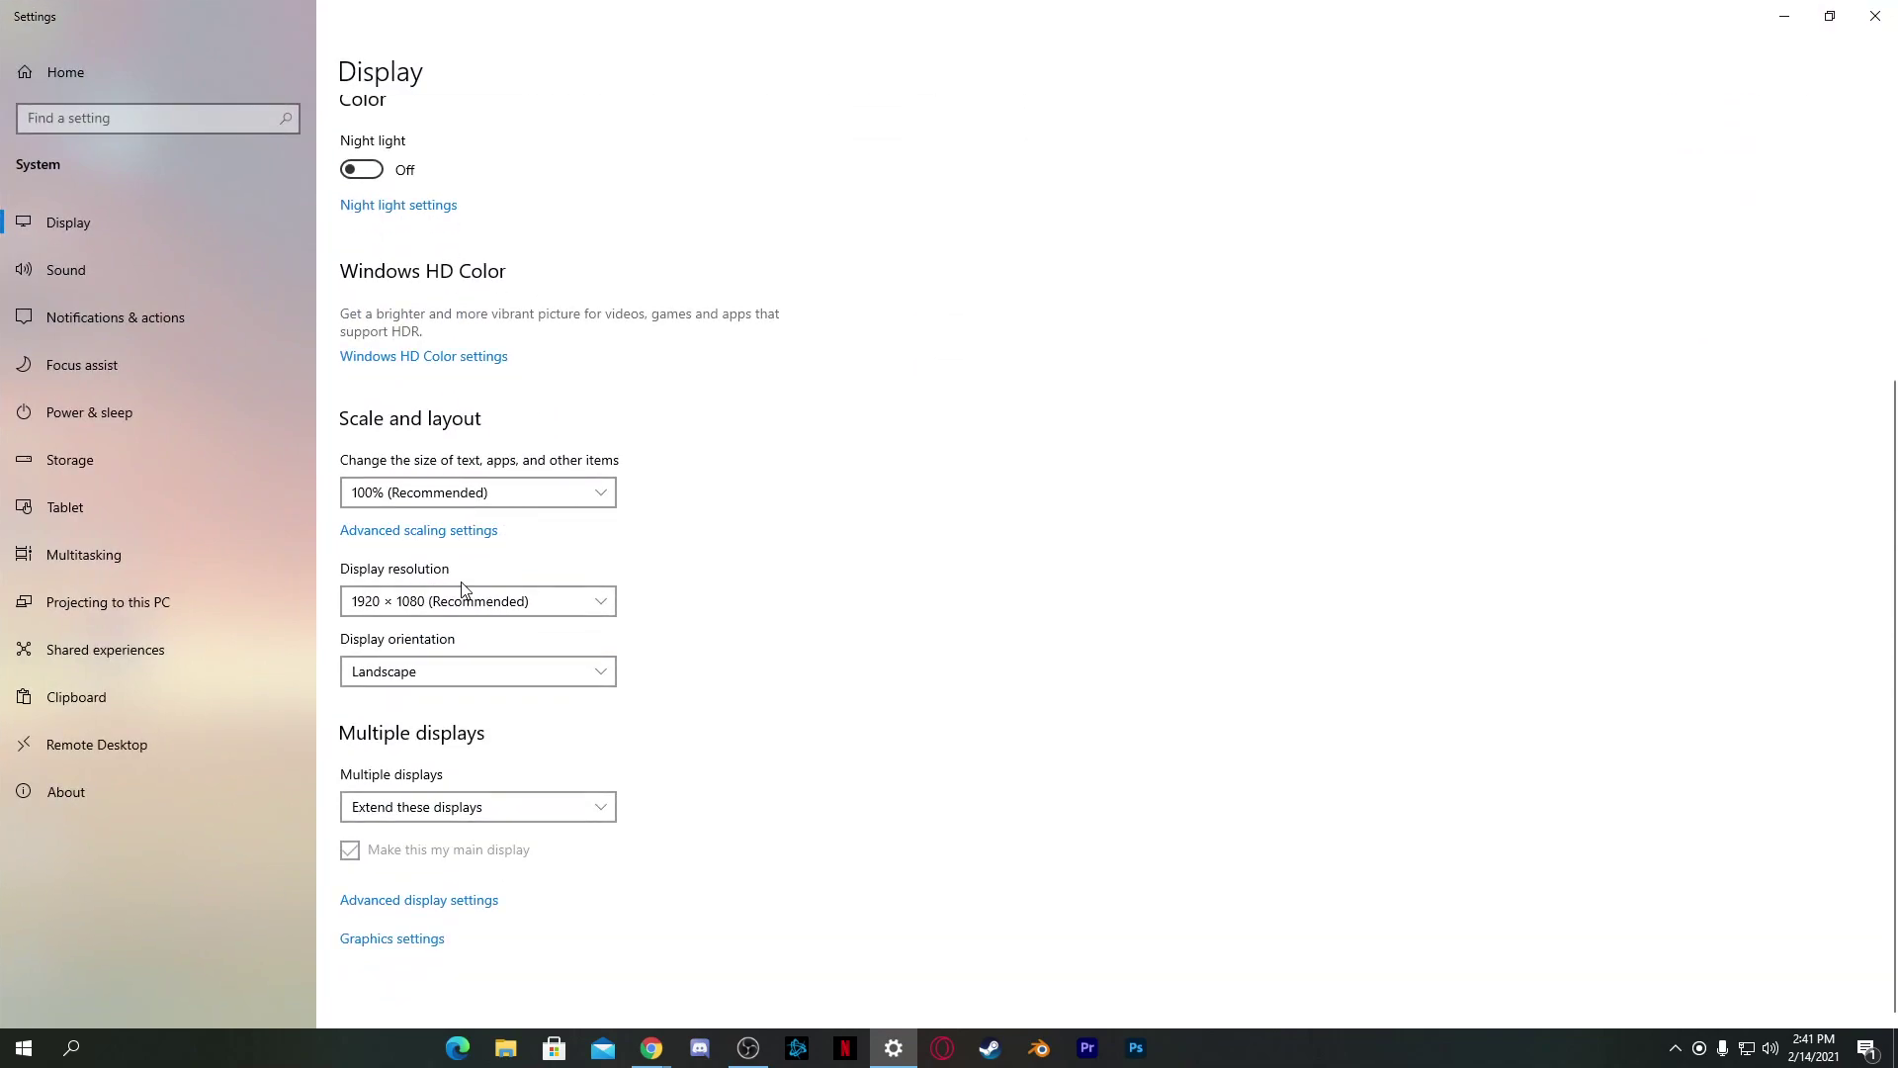
{"action": "left_click", "coordinate": [400, 940]}
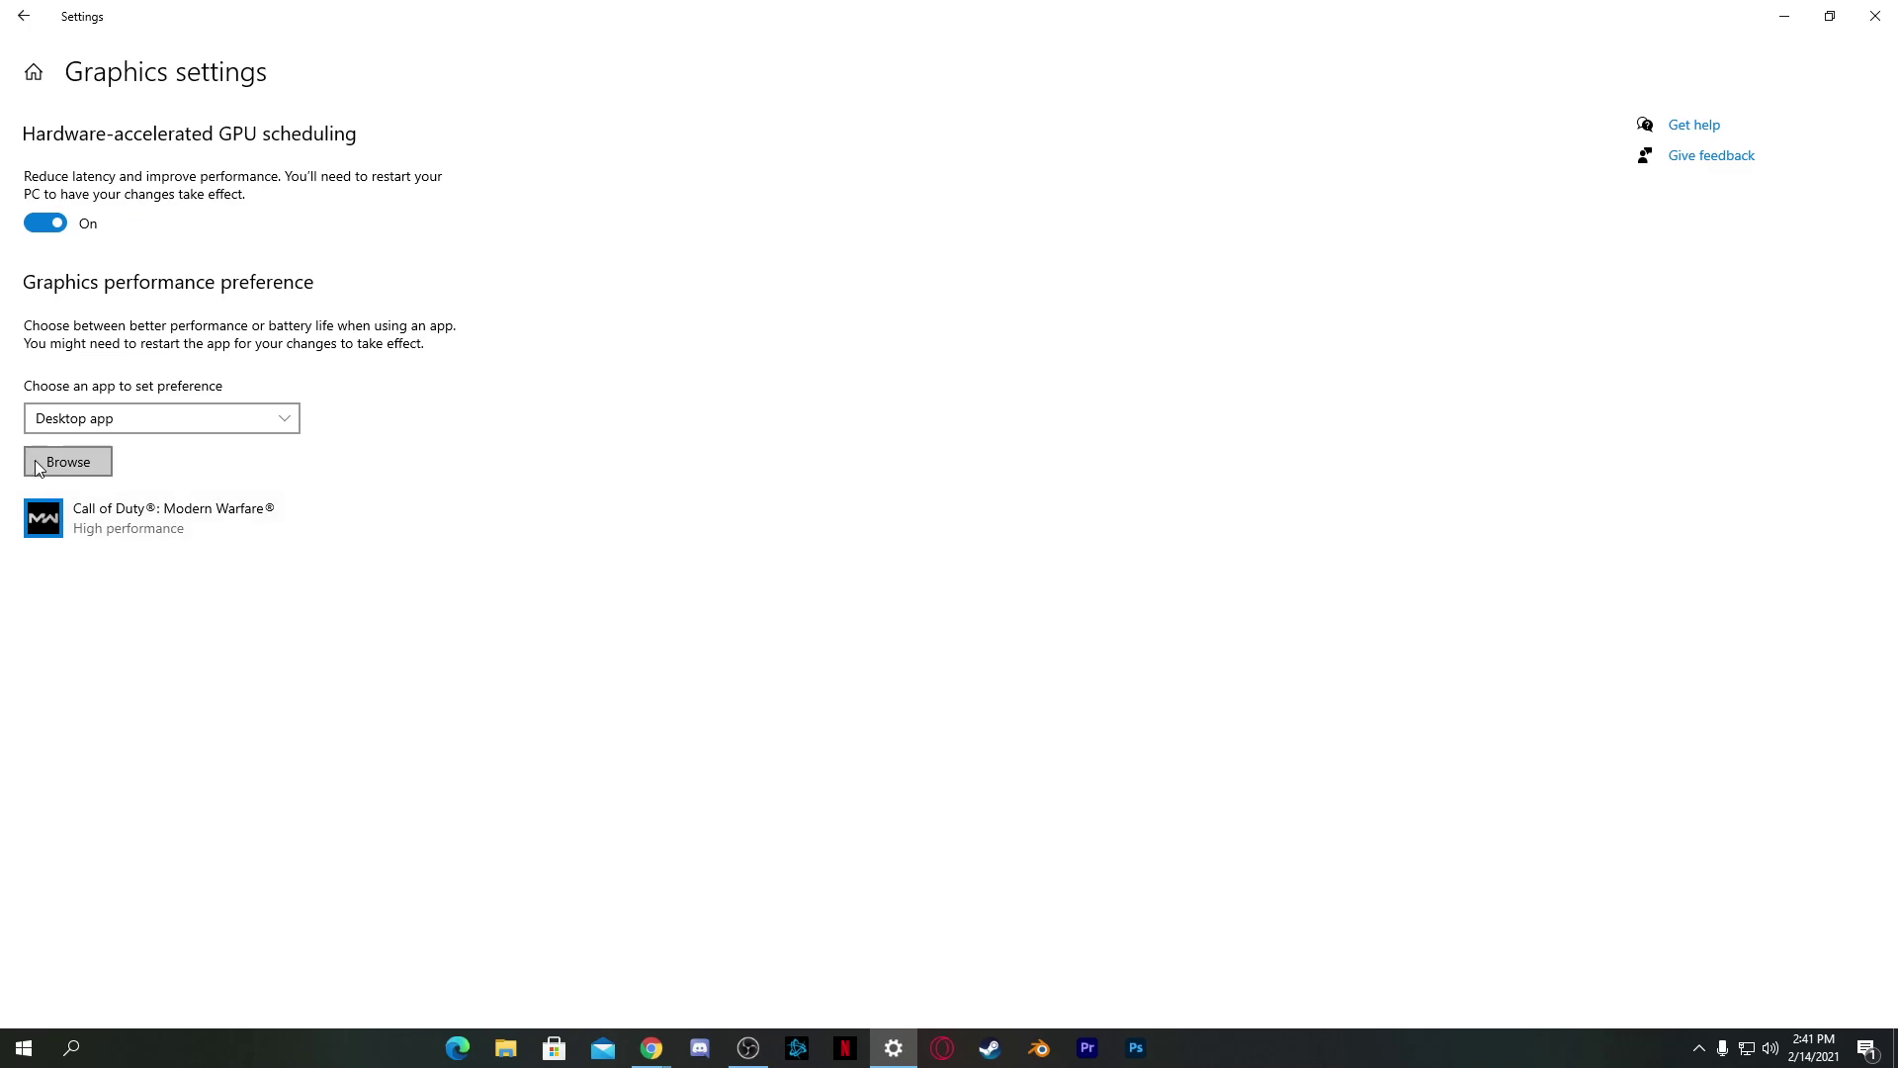
Browse to D:\Fortnite\FortniteGame\Binaries\Win64 and select FortniteClient-Win64-Shipping
{"action": "left_click", "coordinate": [71, 461]}
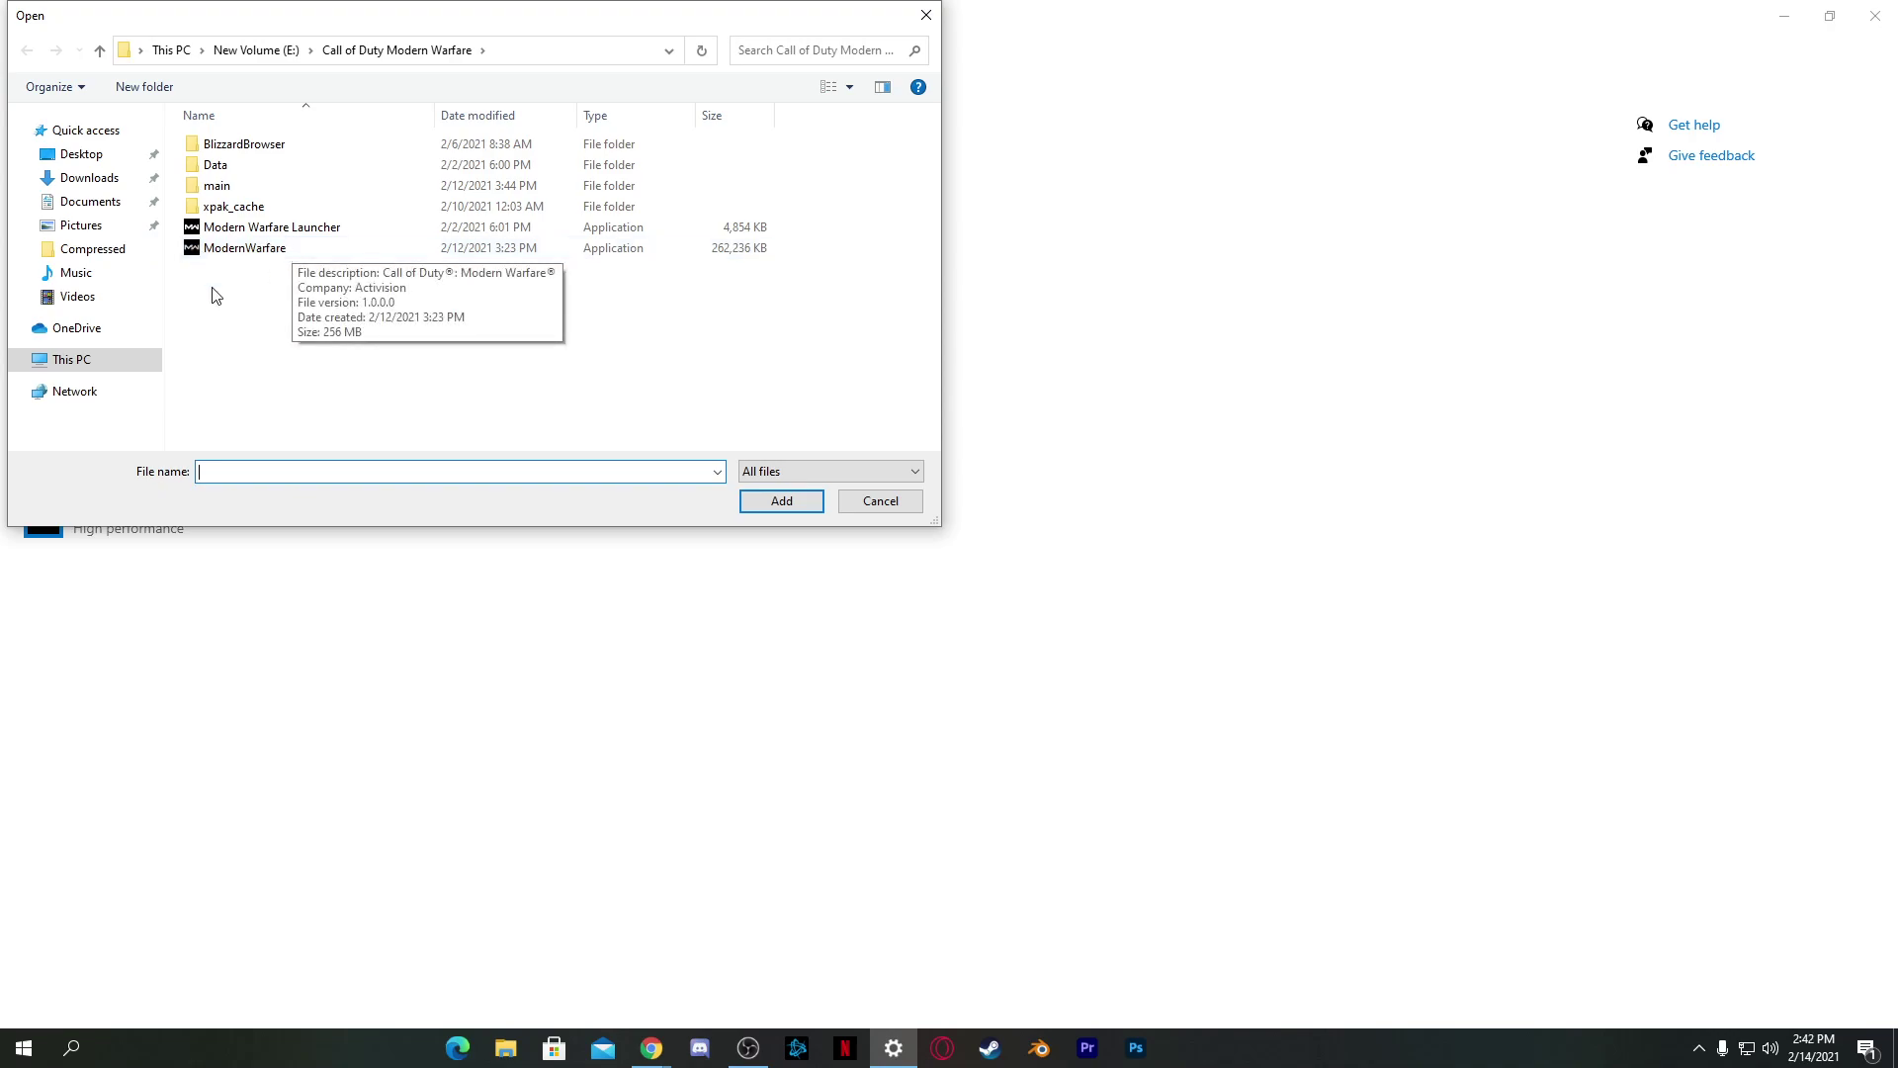
{"action": "left_click", "coordinate": [67, 361]}
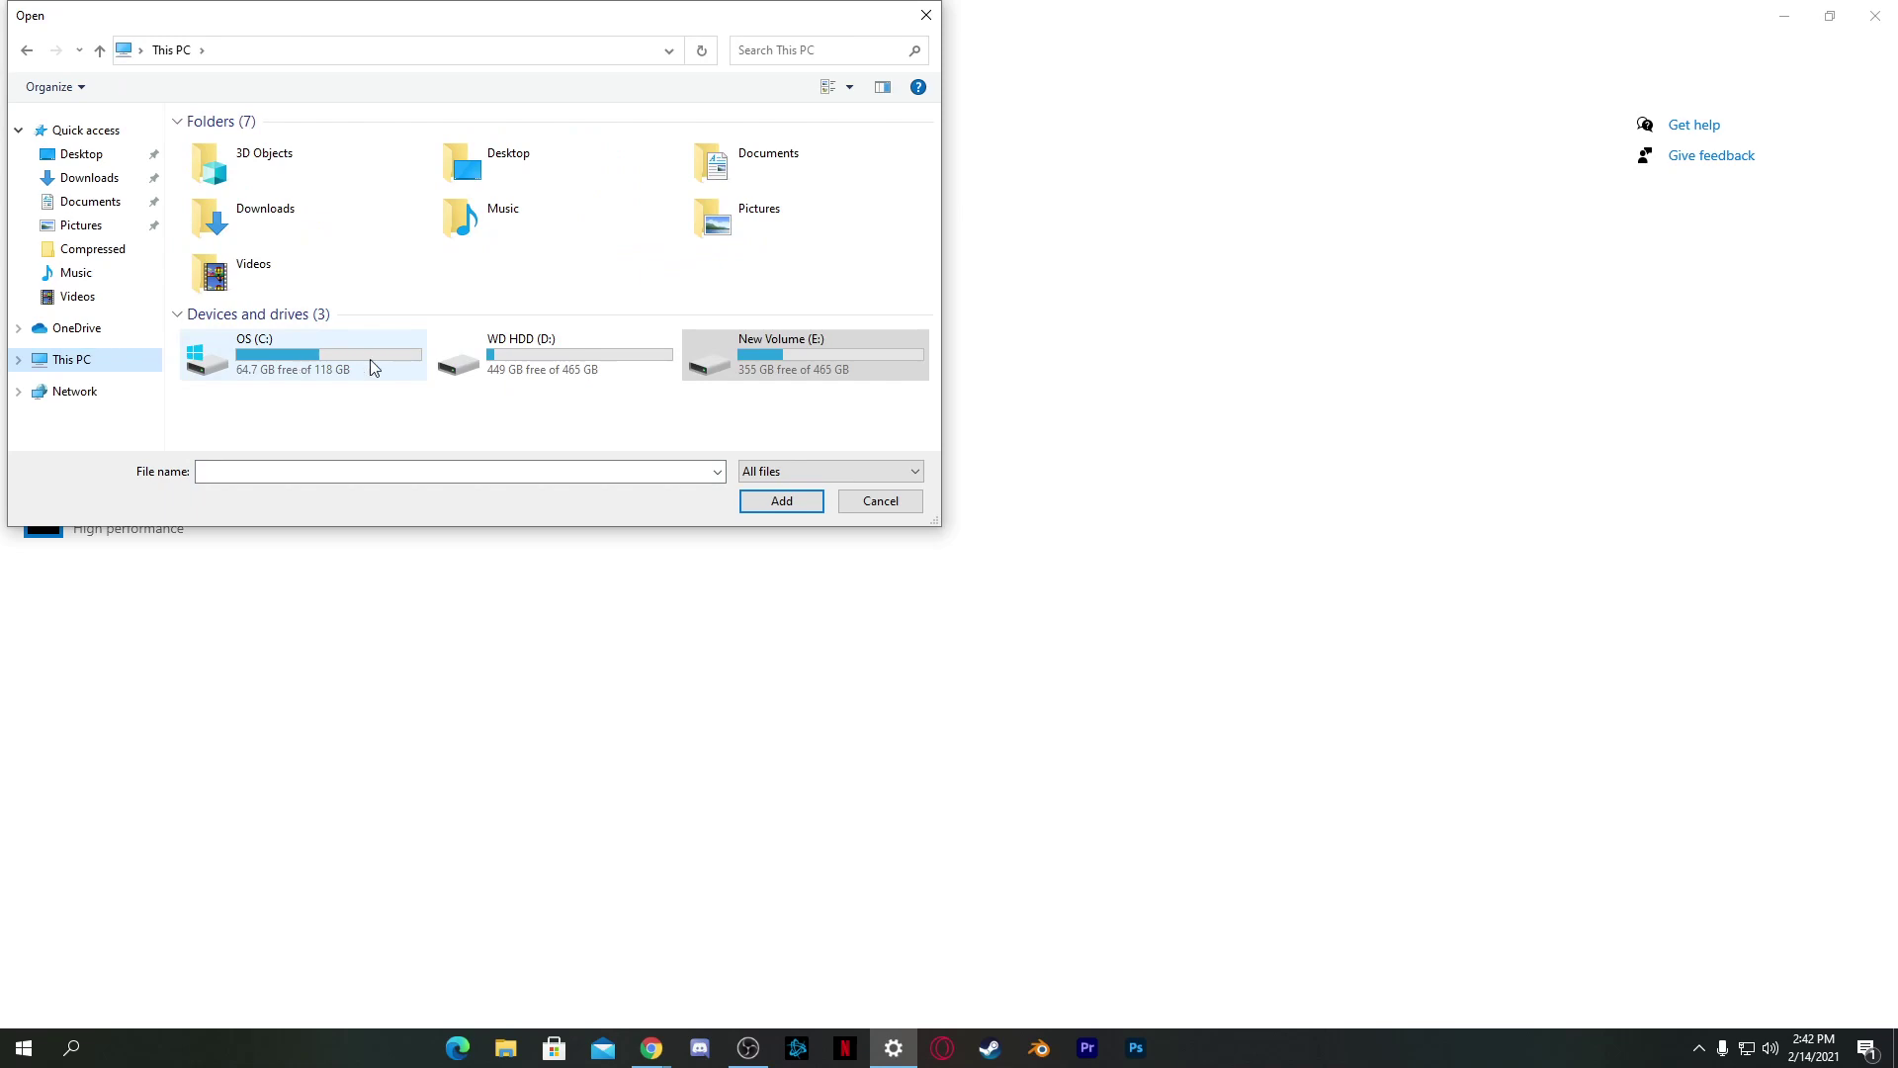
{"action": "double_click", "coordinate": [567, 361]}
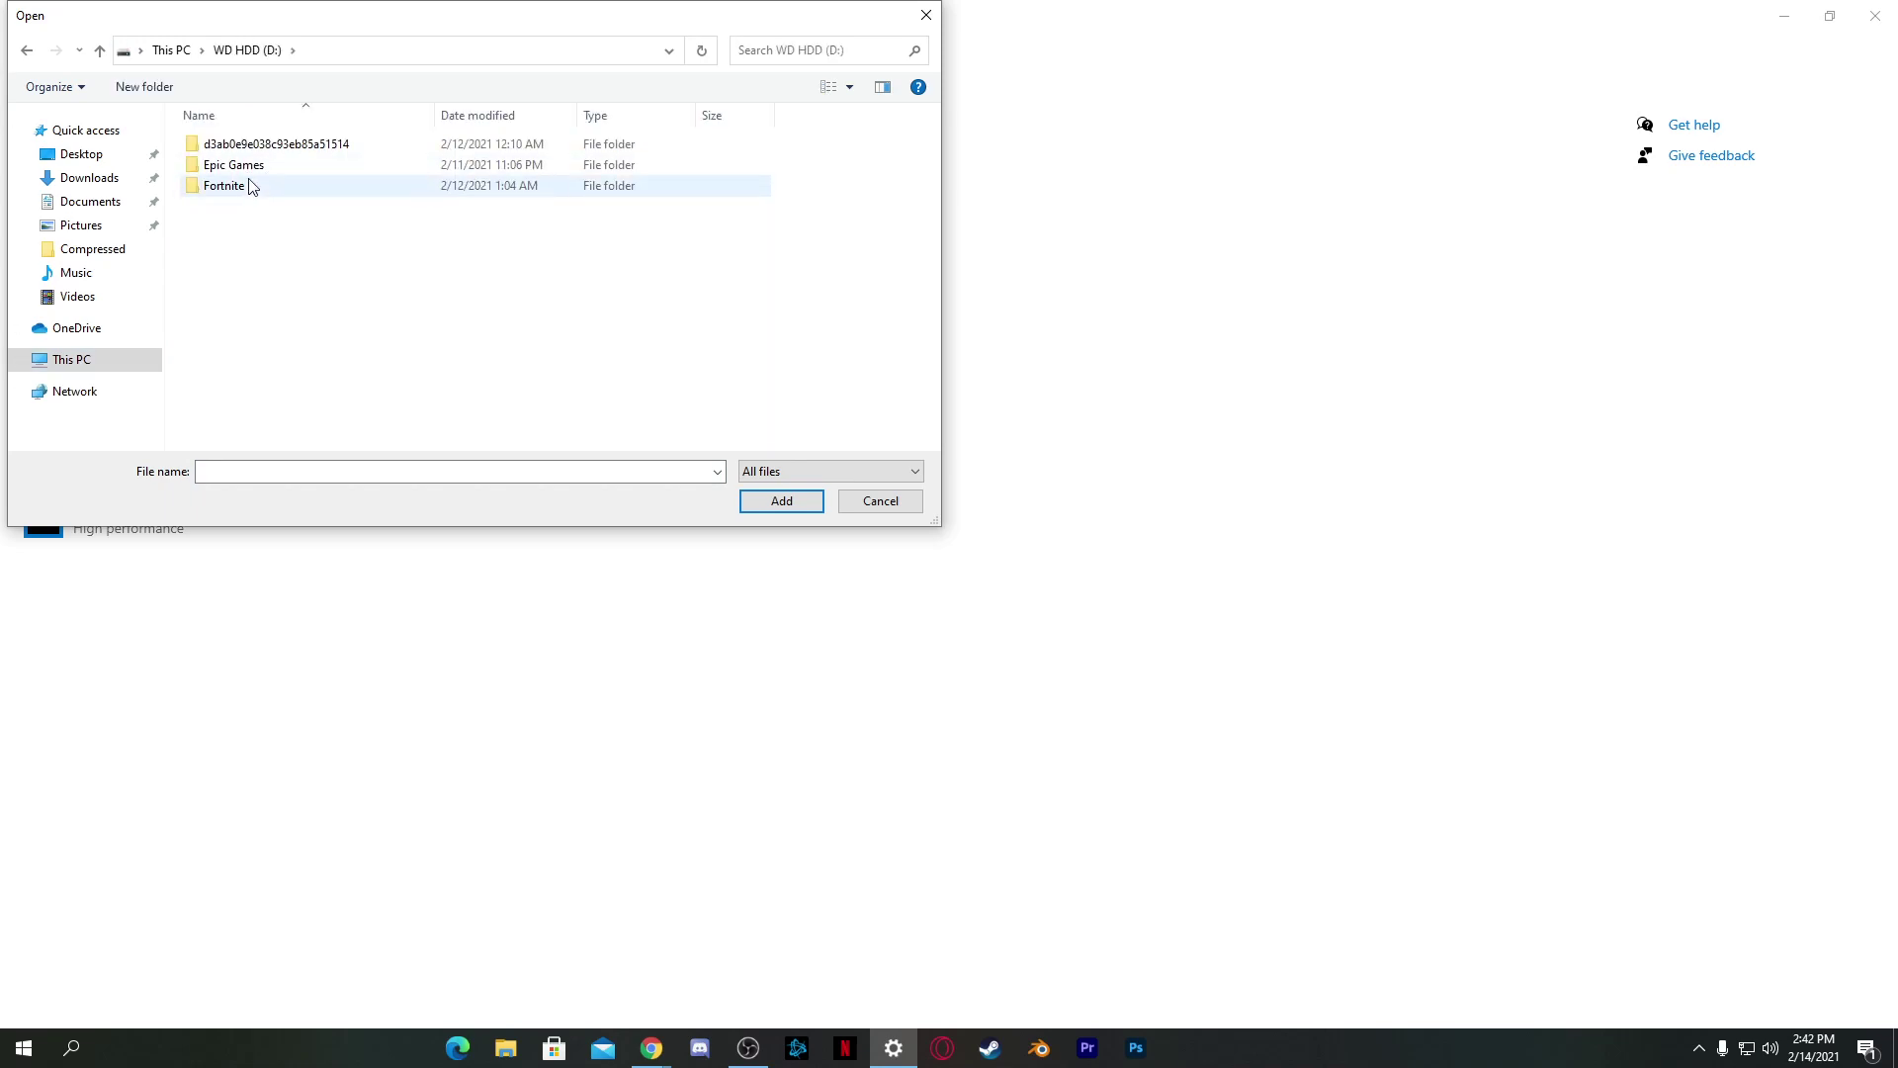
{"action": "double_click", "coordinate": [239, 186]}
{"action": "double_click", "coordinate": [254, 186]}
{"action": "double_click", "coordinate": [259, 149]}
{"action": "double_click", "coordinate": [254, 166]}
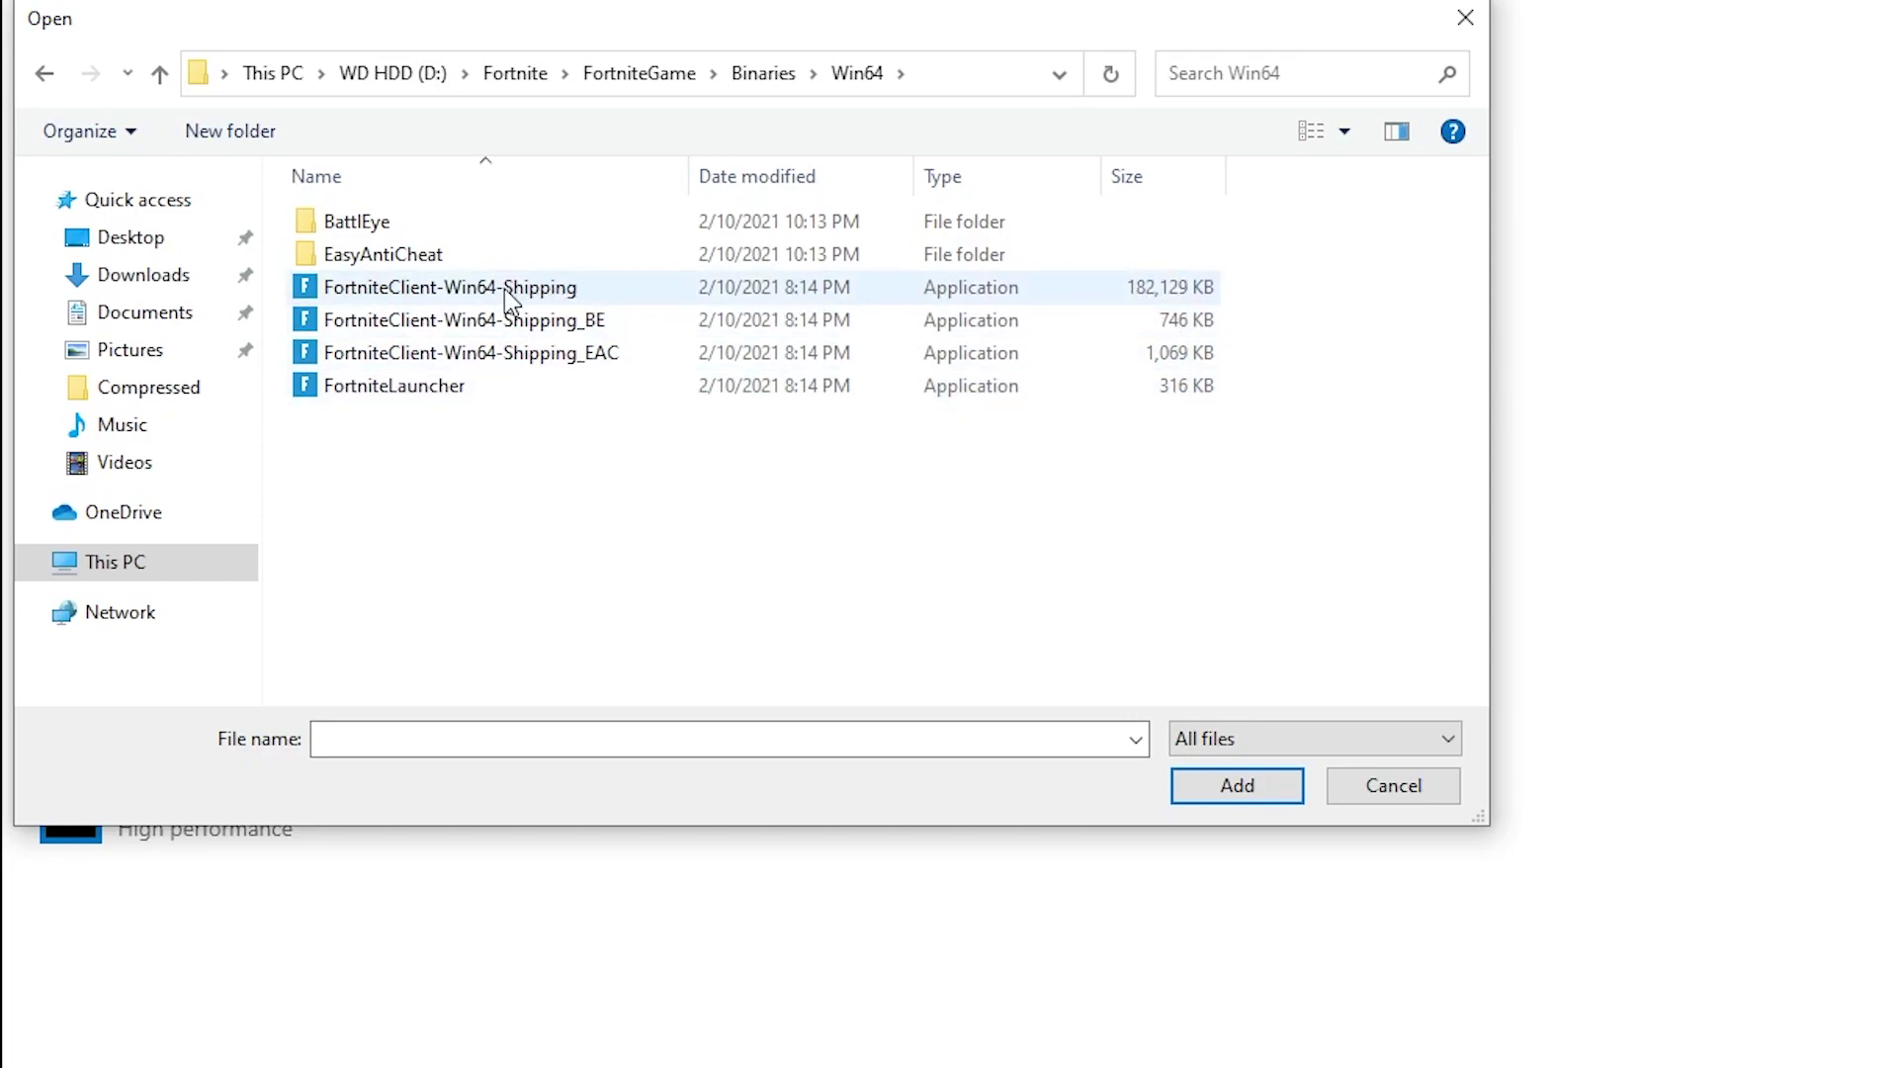
{"action": "left_click", "coordinate": [442, 291]}
Add FortniteClient-Win64-Shipping and save its graphics preference as High performance
{"action": "left_click", "coordinate": [1237, 785]}
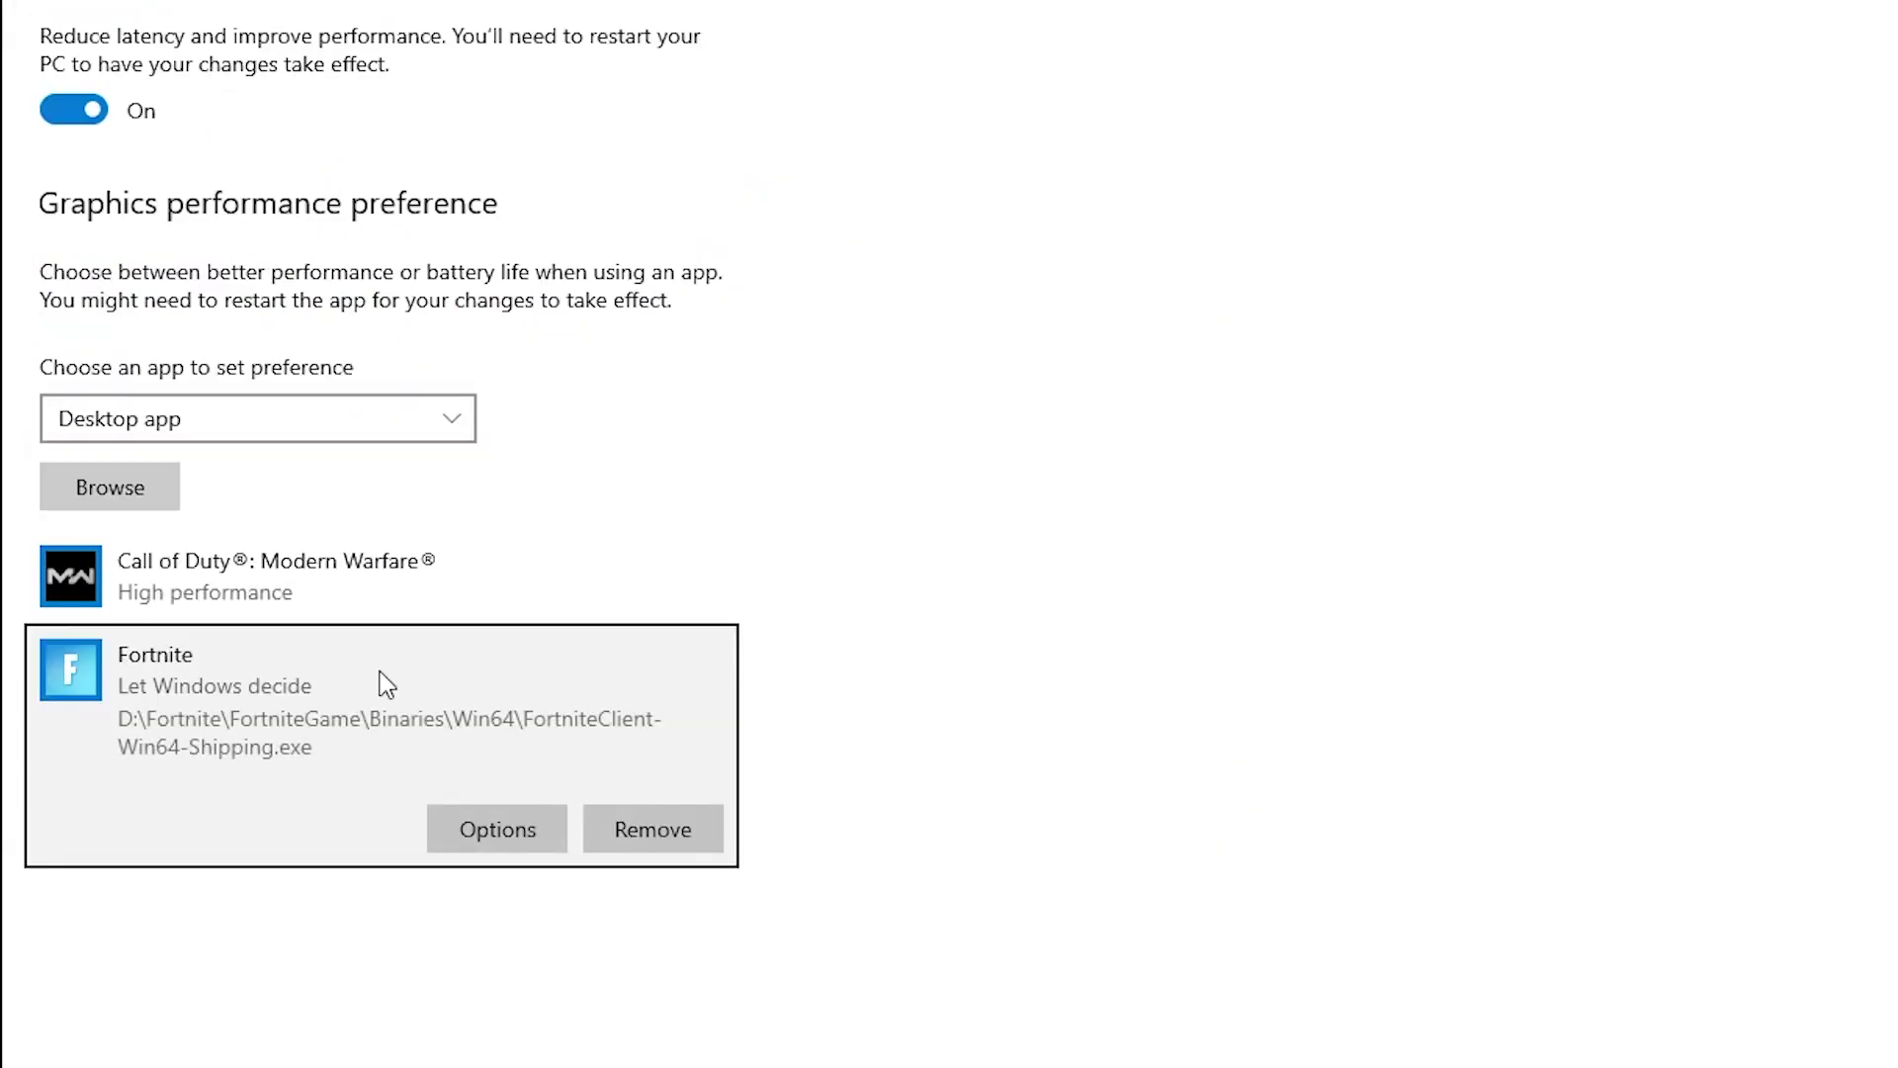
{"action": "left_click", "coordinate": [530, 827]}
{"action": "left_click", "coordinate": [1352, 653]}
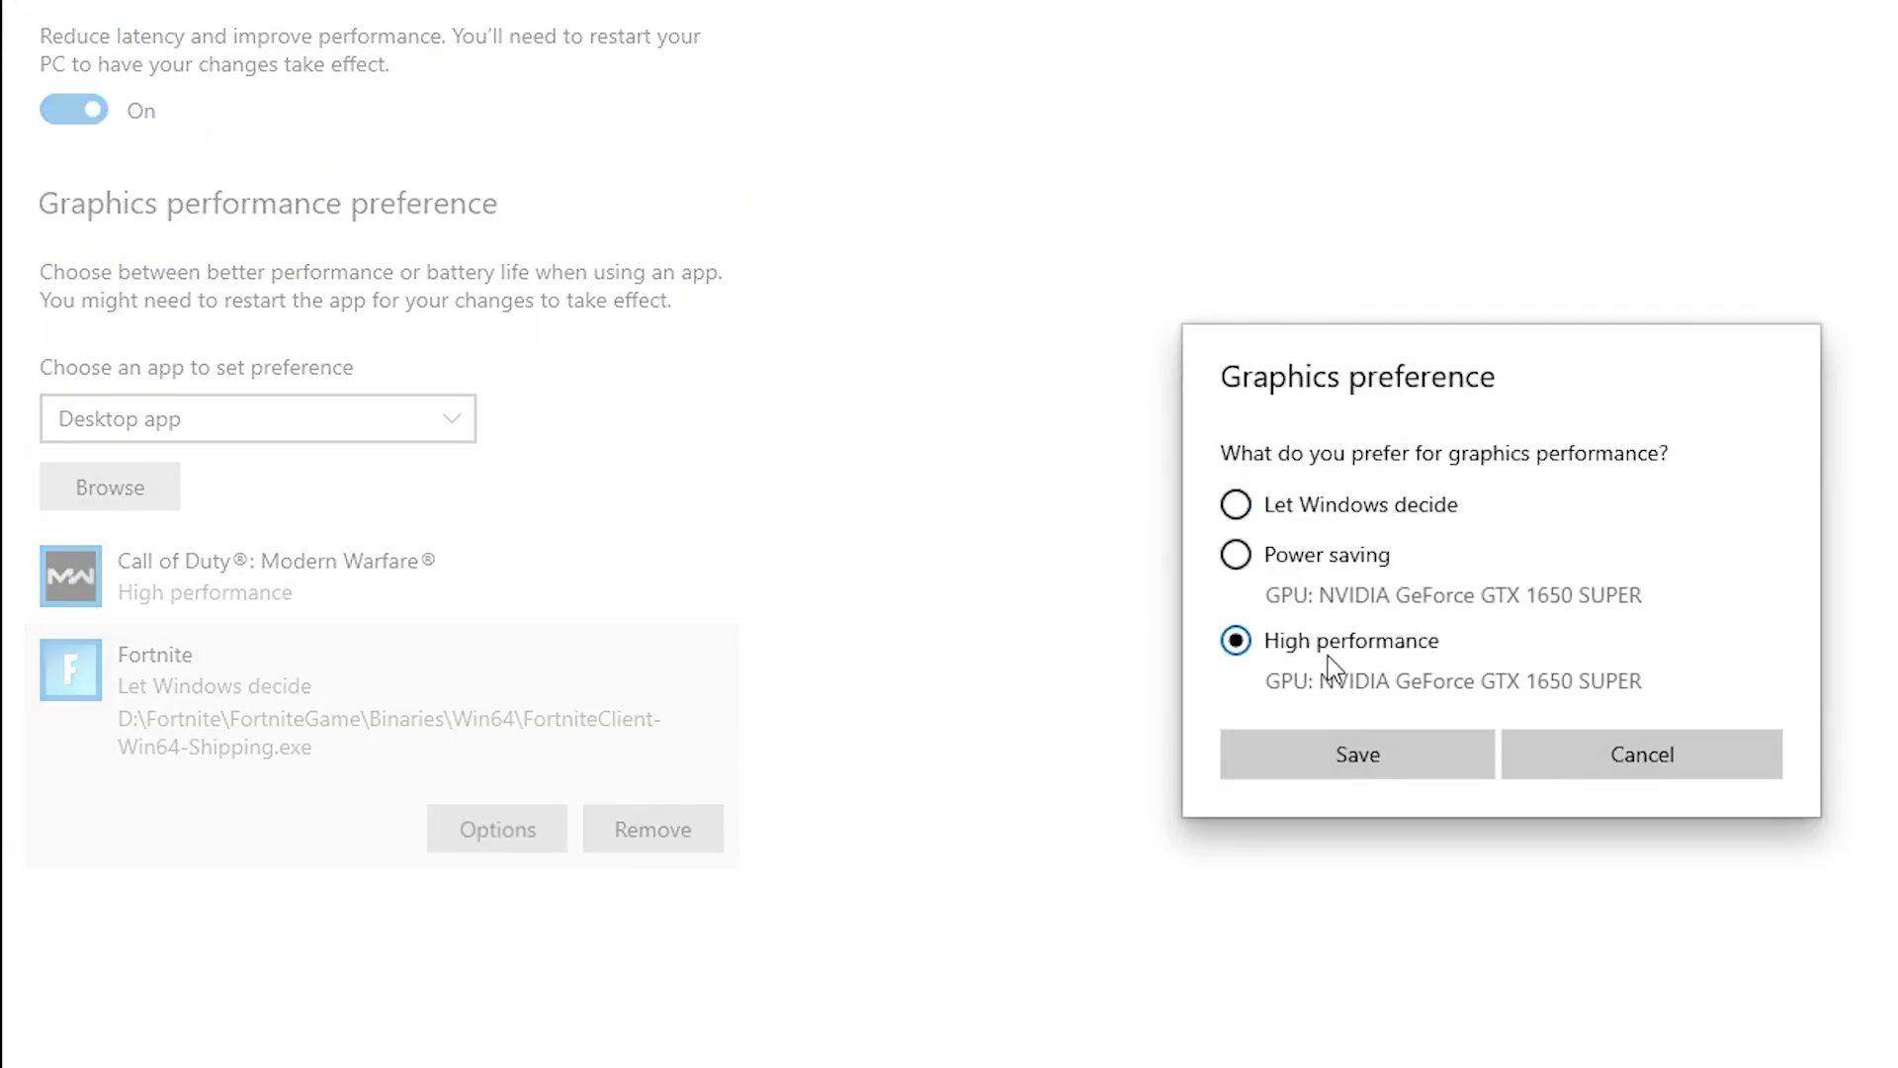
{"action": "left_click", "coordinate": [1347, 759]}
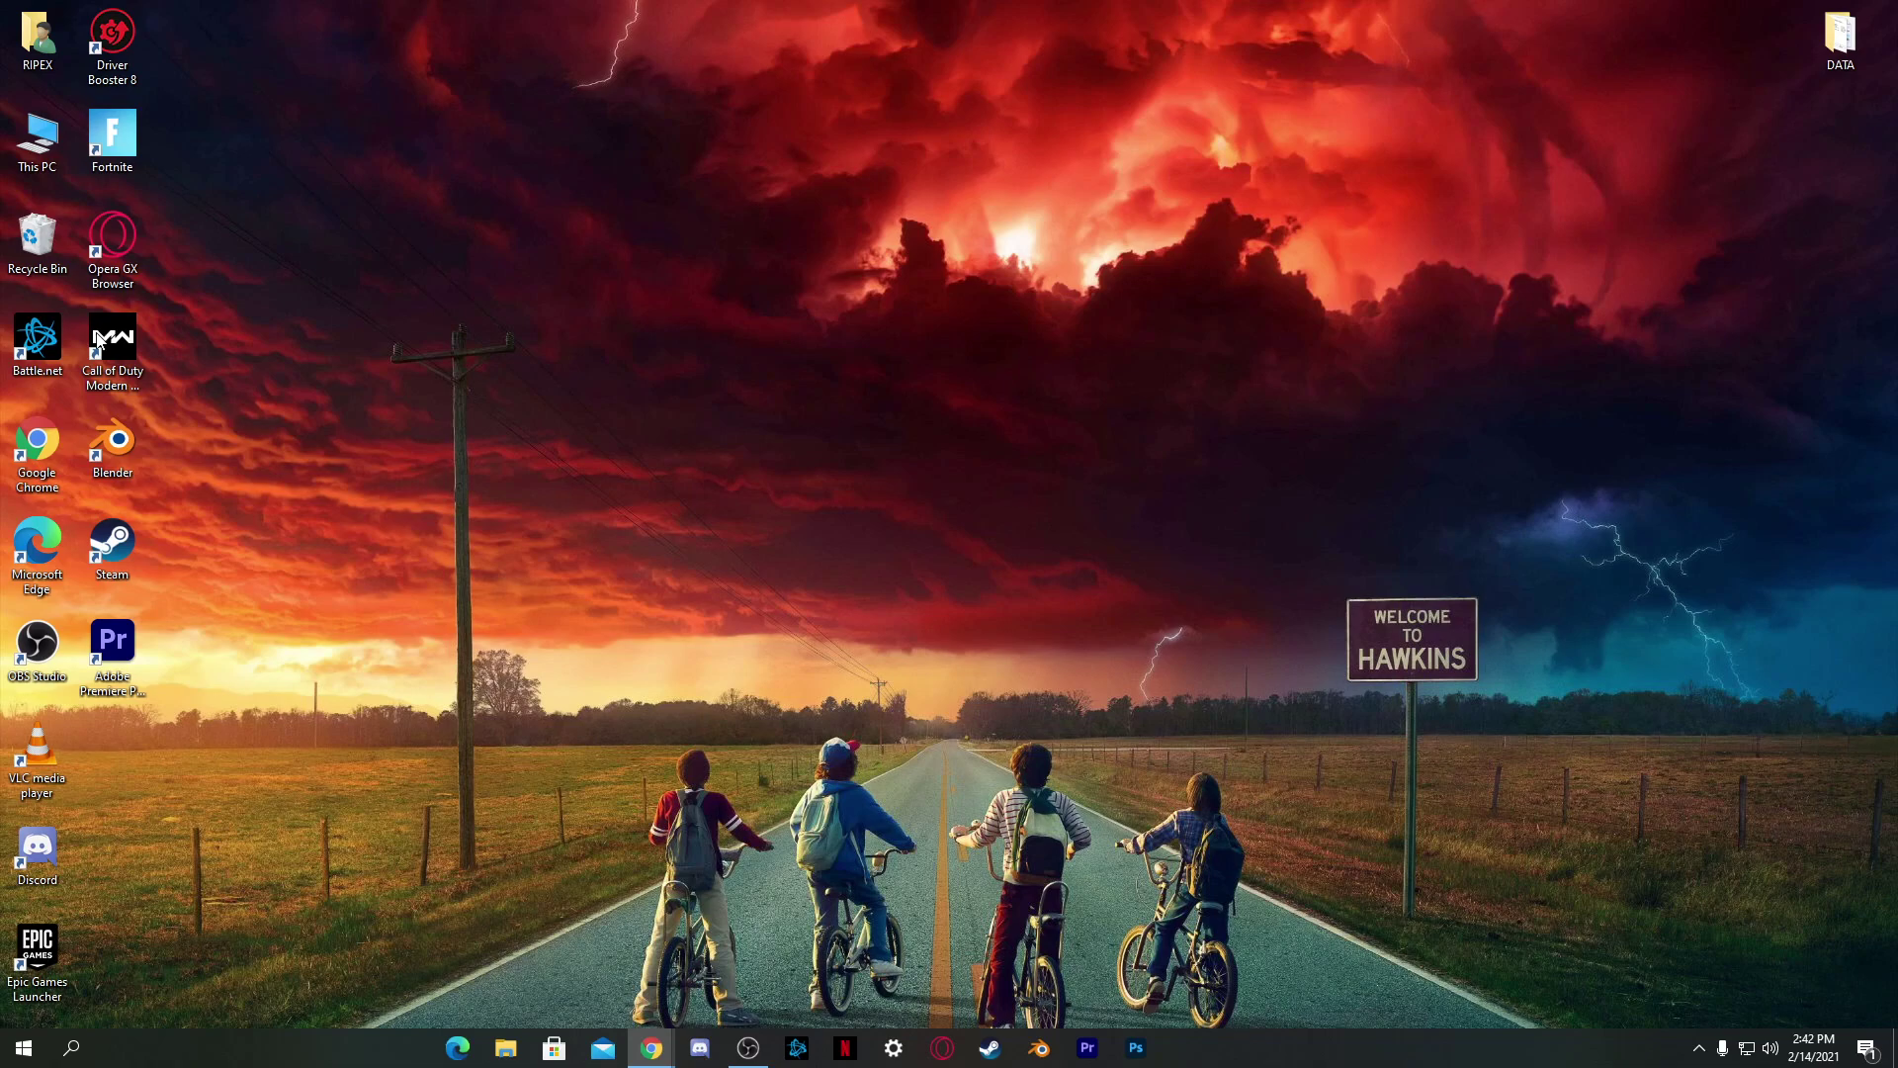
Open This PC maximized in File Explorer and select the WD HDD (D:) drive
{"action": "double_click", "coordinate": [39, 164]}
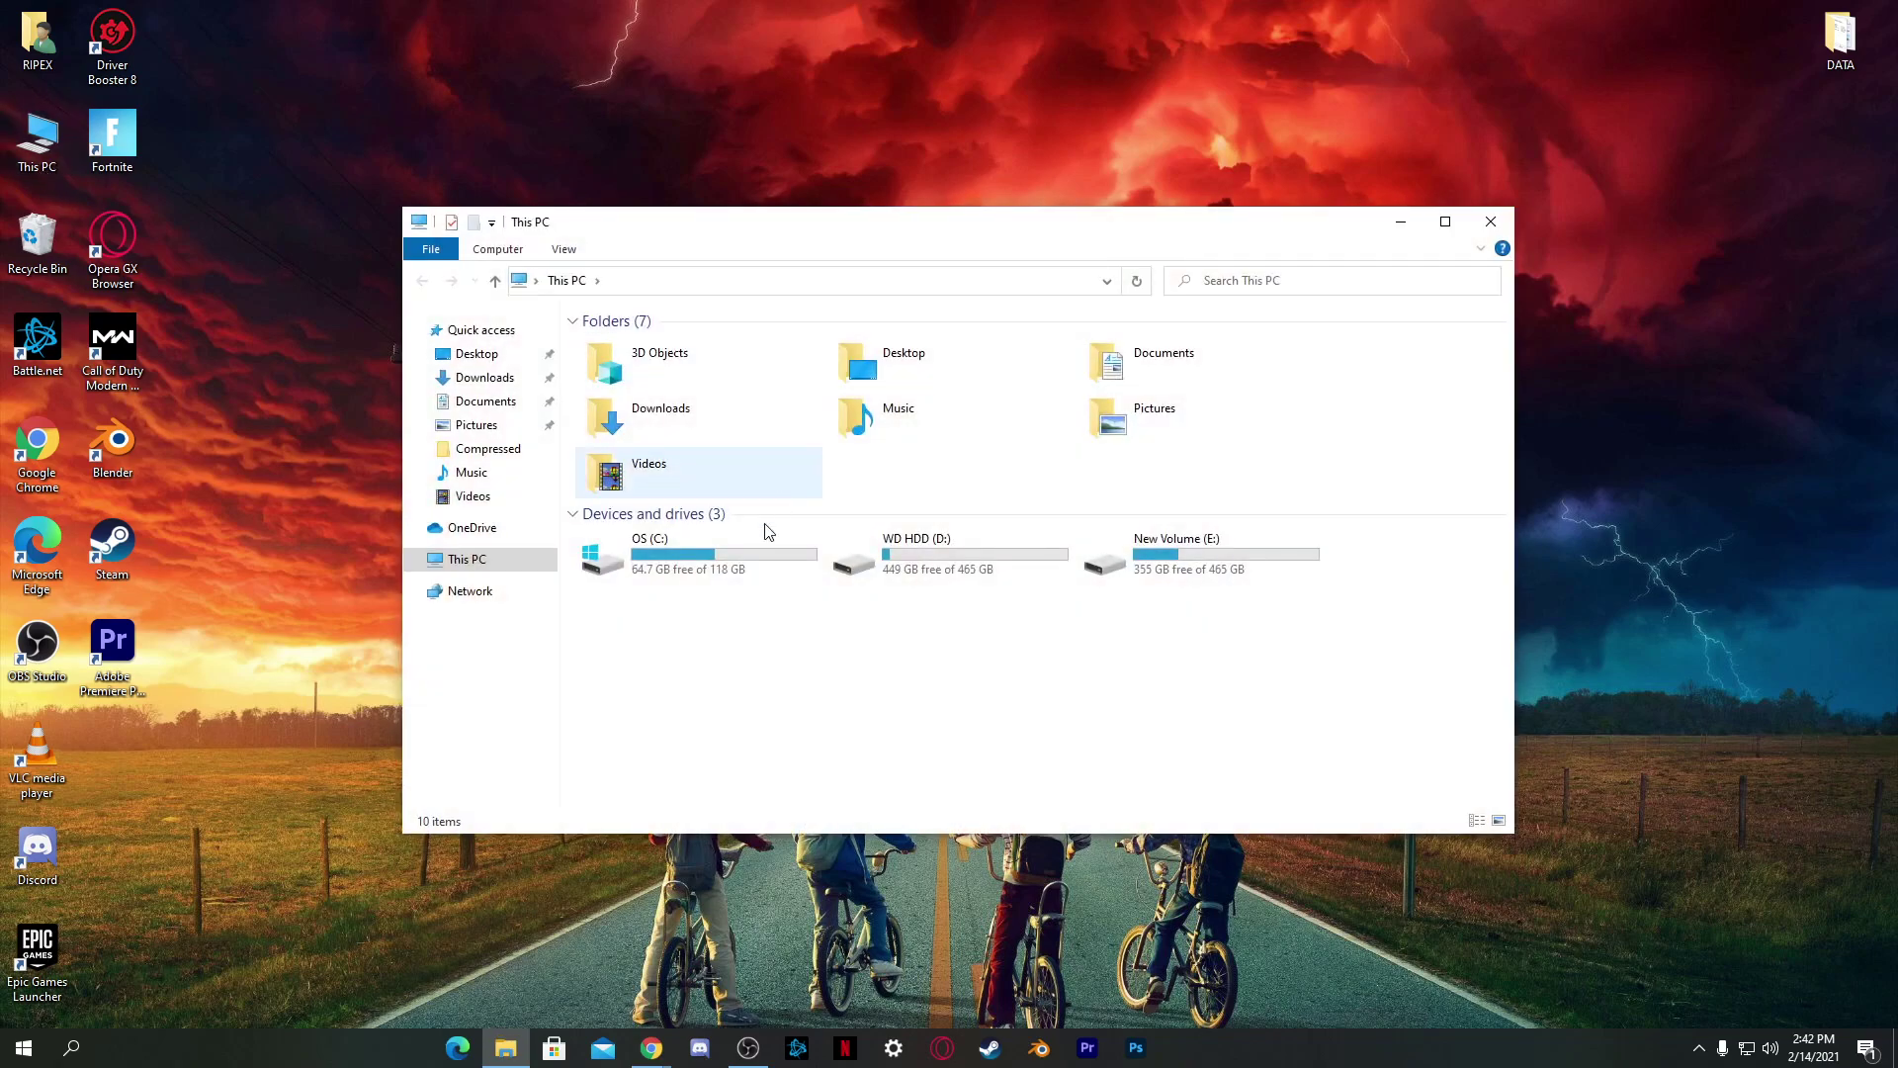
{"action": "double_click", "coordinate": [785, 241]}
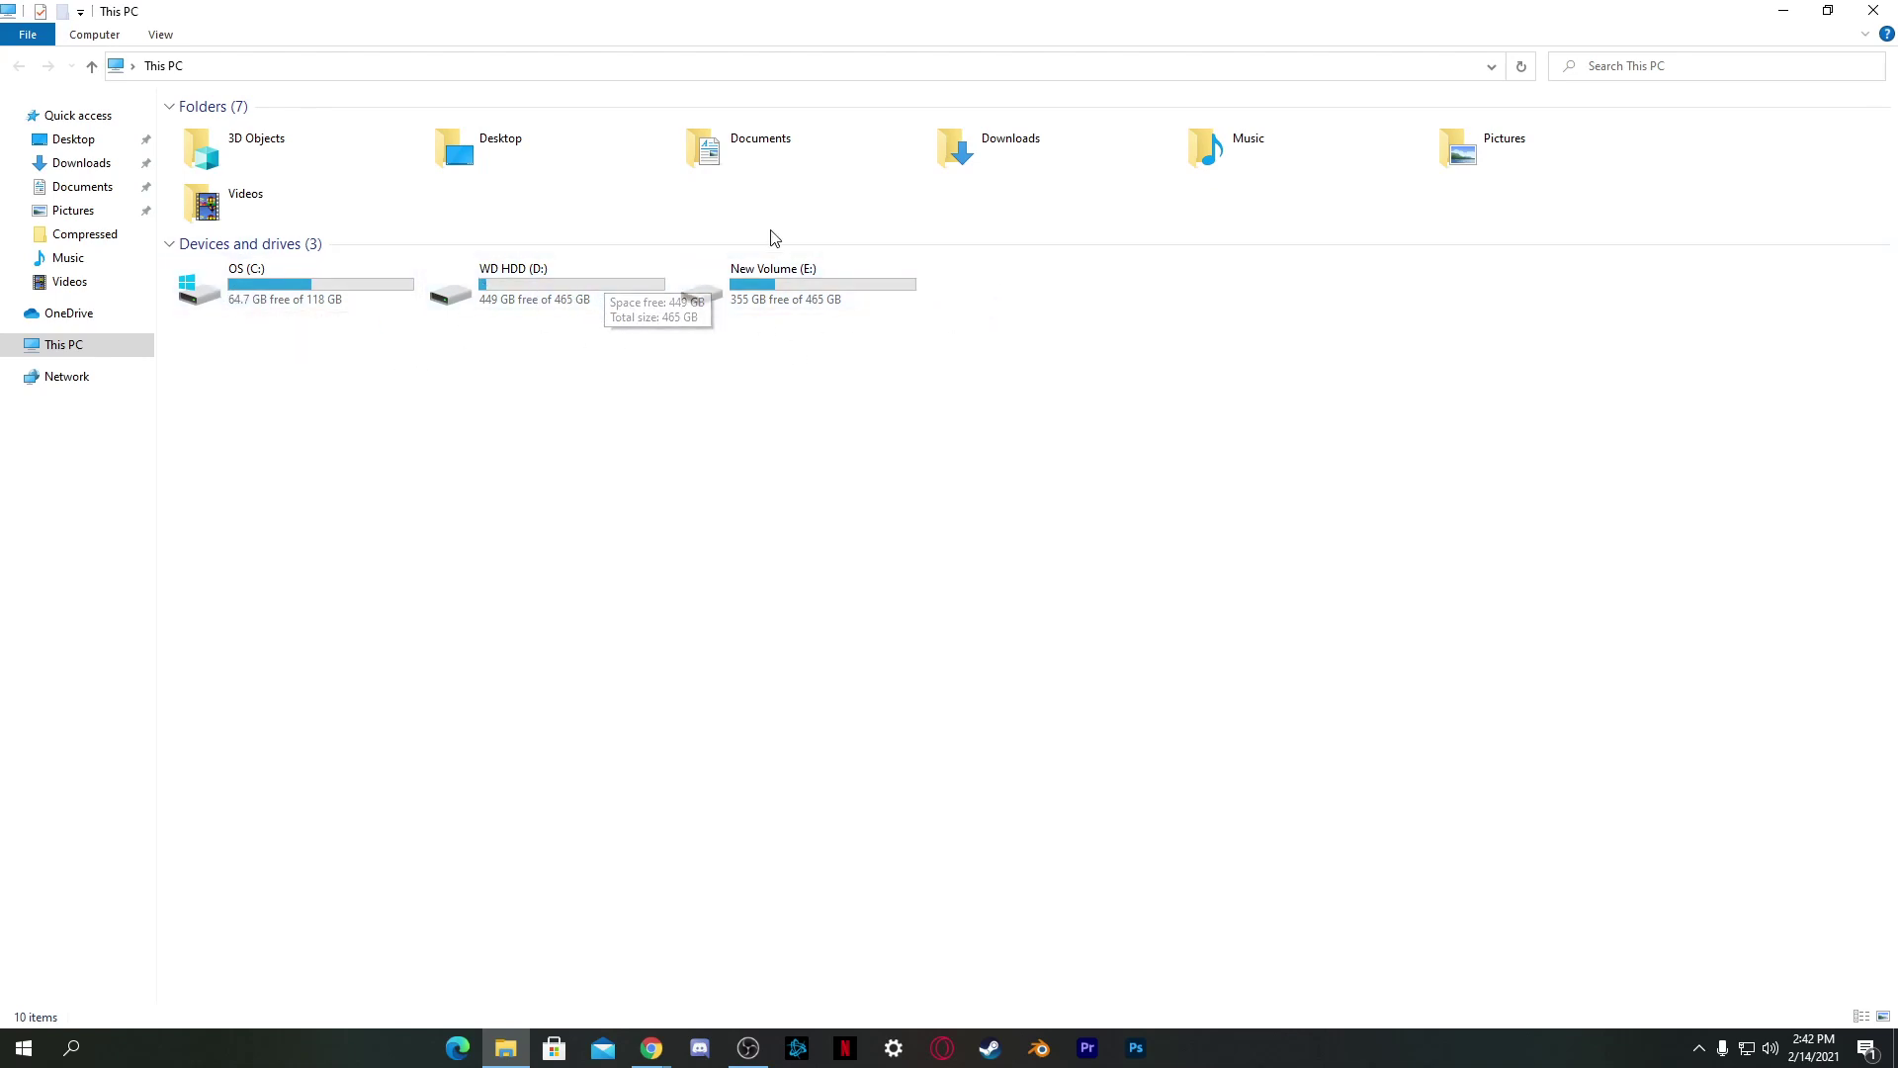
{"action": "right_click", "coordinate": [822, 286]}
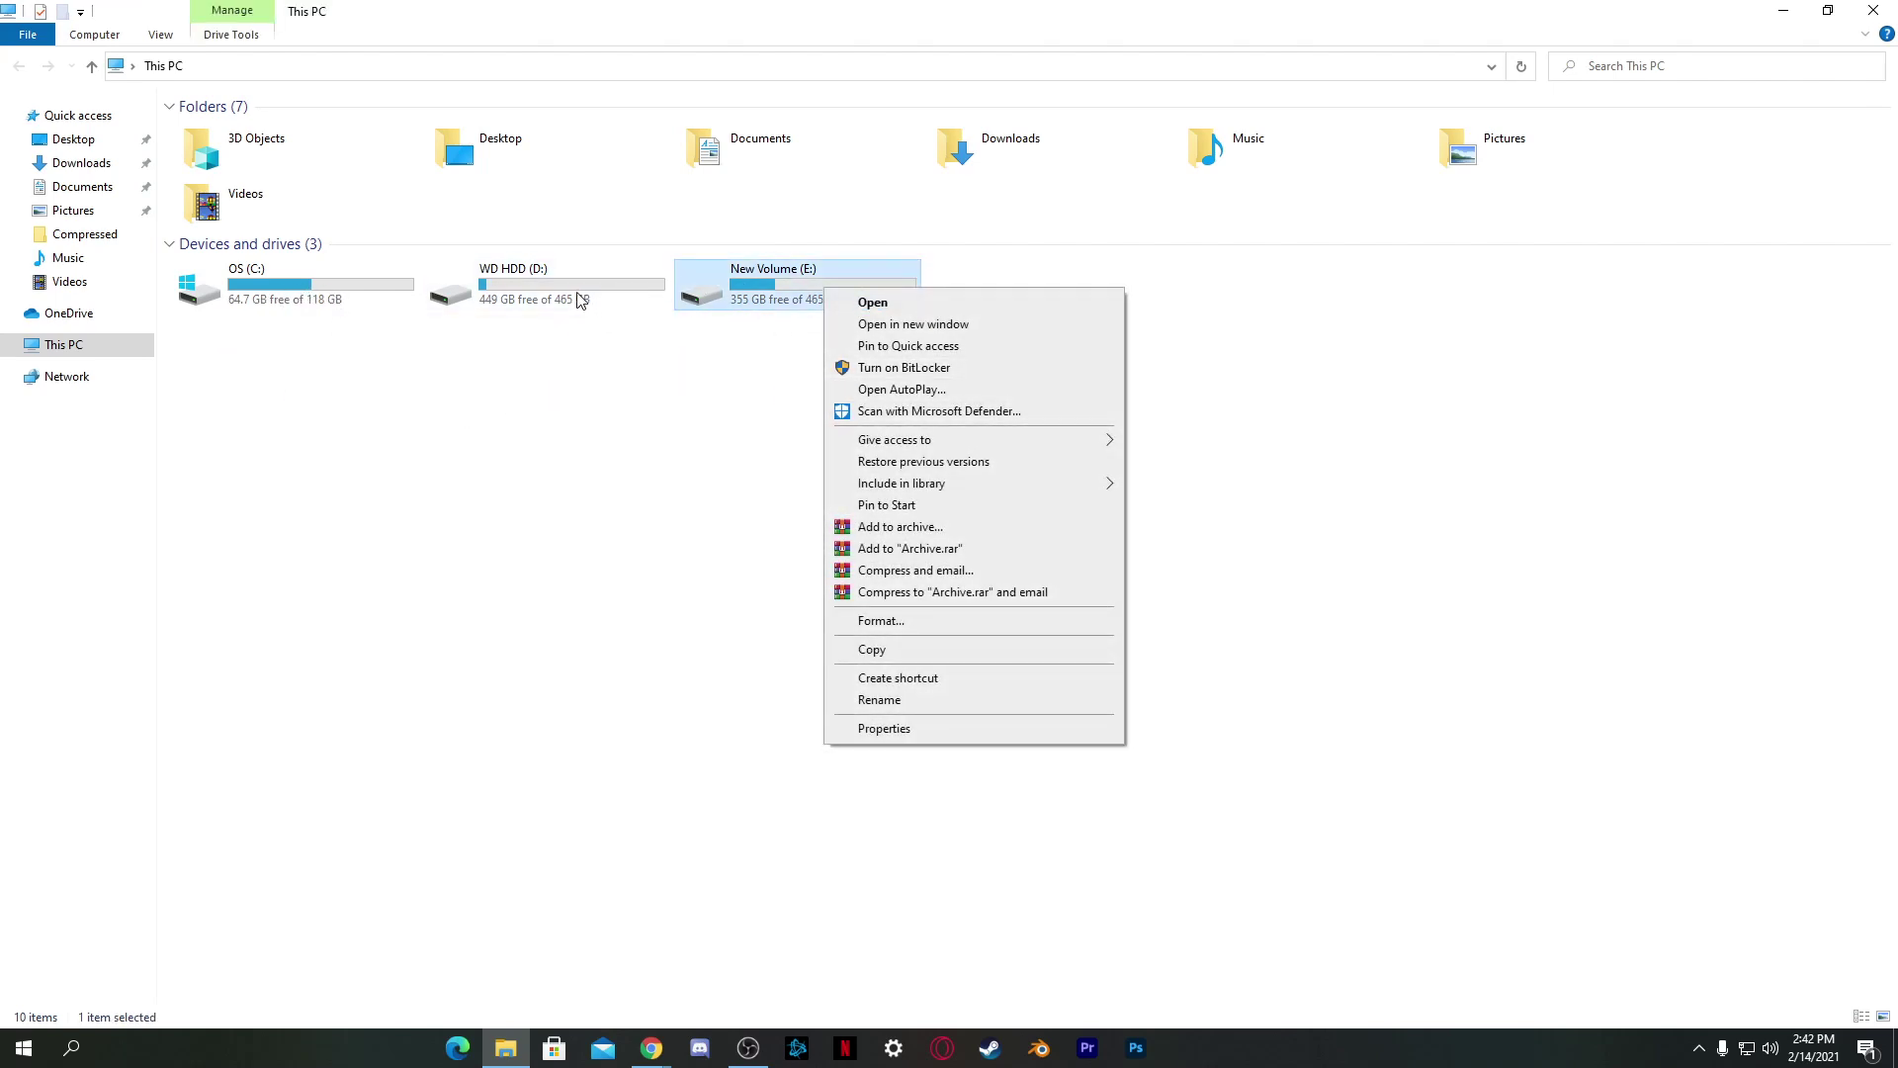
{"action": "left_click", "coordinate": [524, 285]}
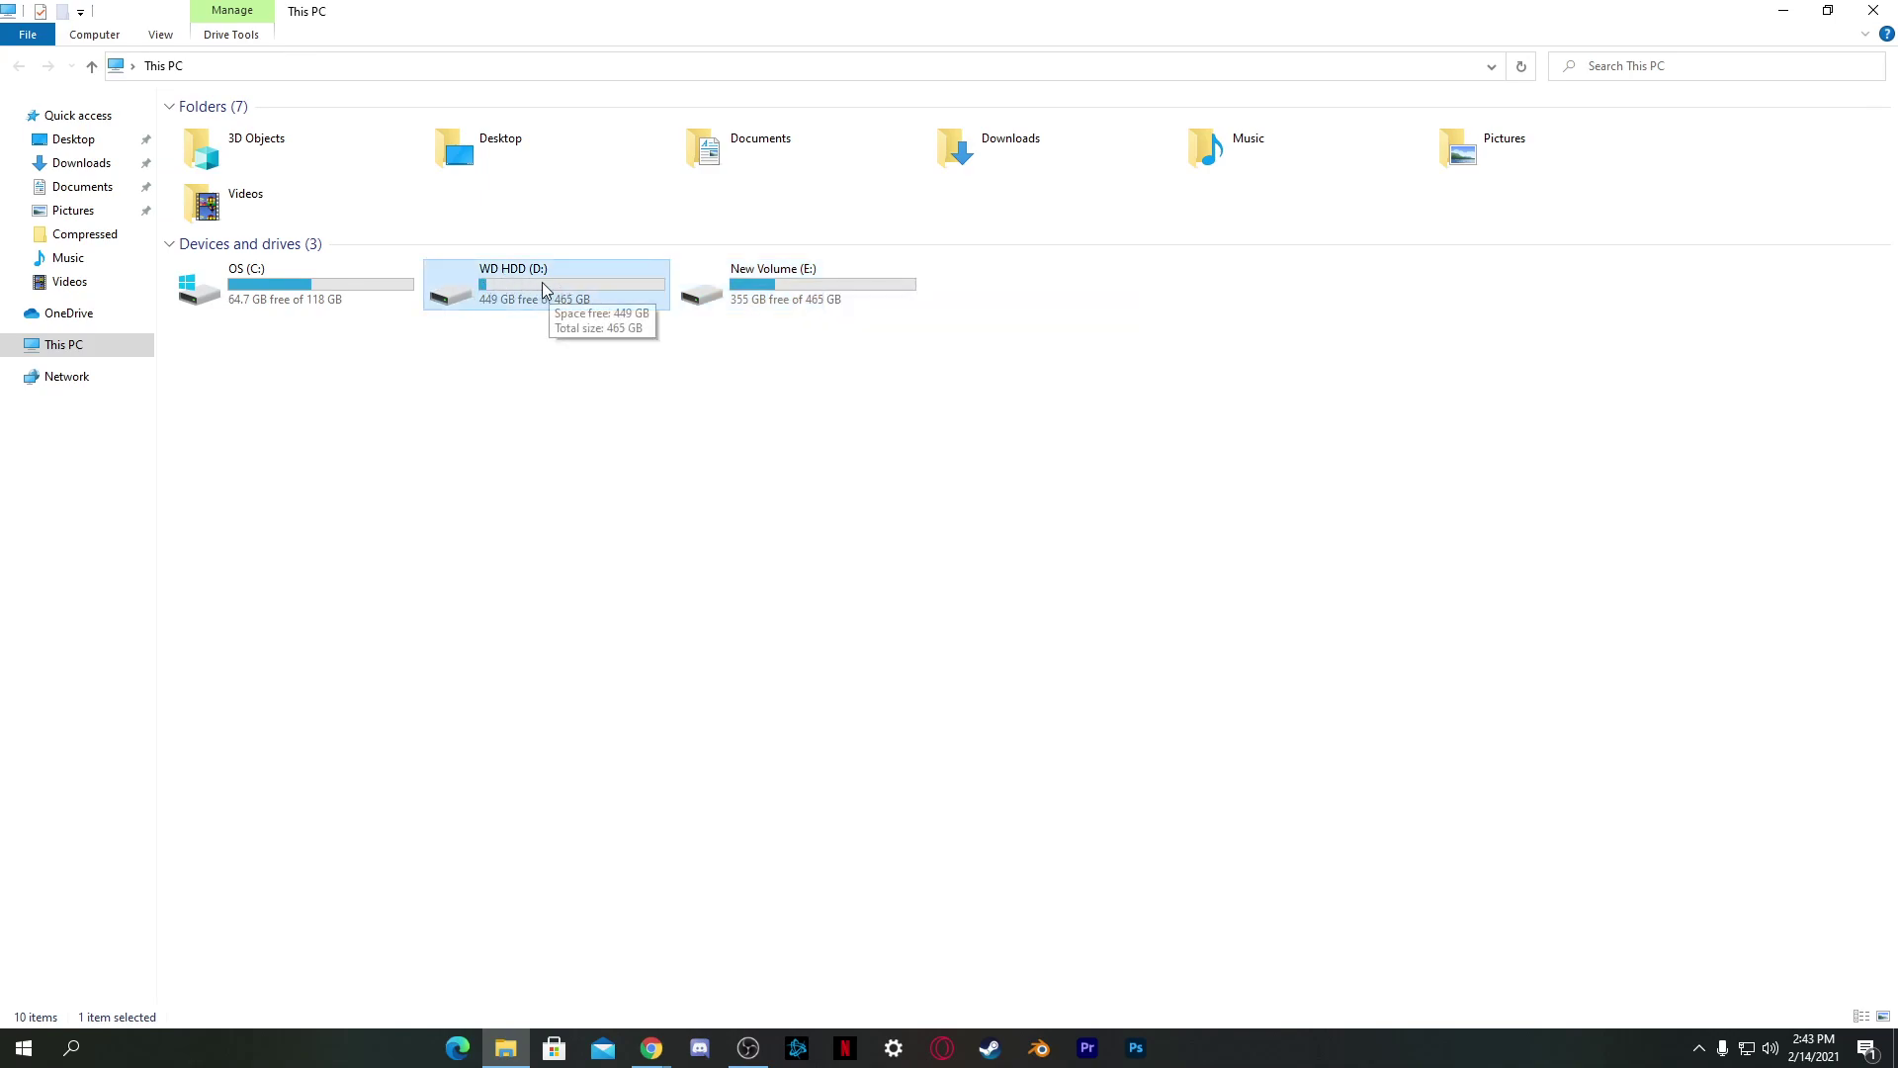
Open the Optimize Drives tool from the WD HDD (D:) Properties Tools tab
{"action": "right_click", "coordinate": [532, 288]}
{"action": "left_click", "coordinate": [588, 711]}
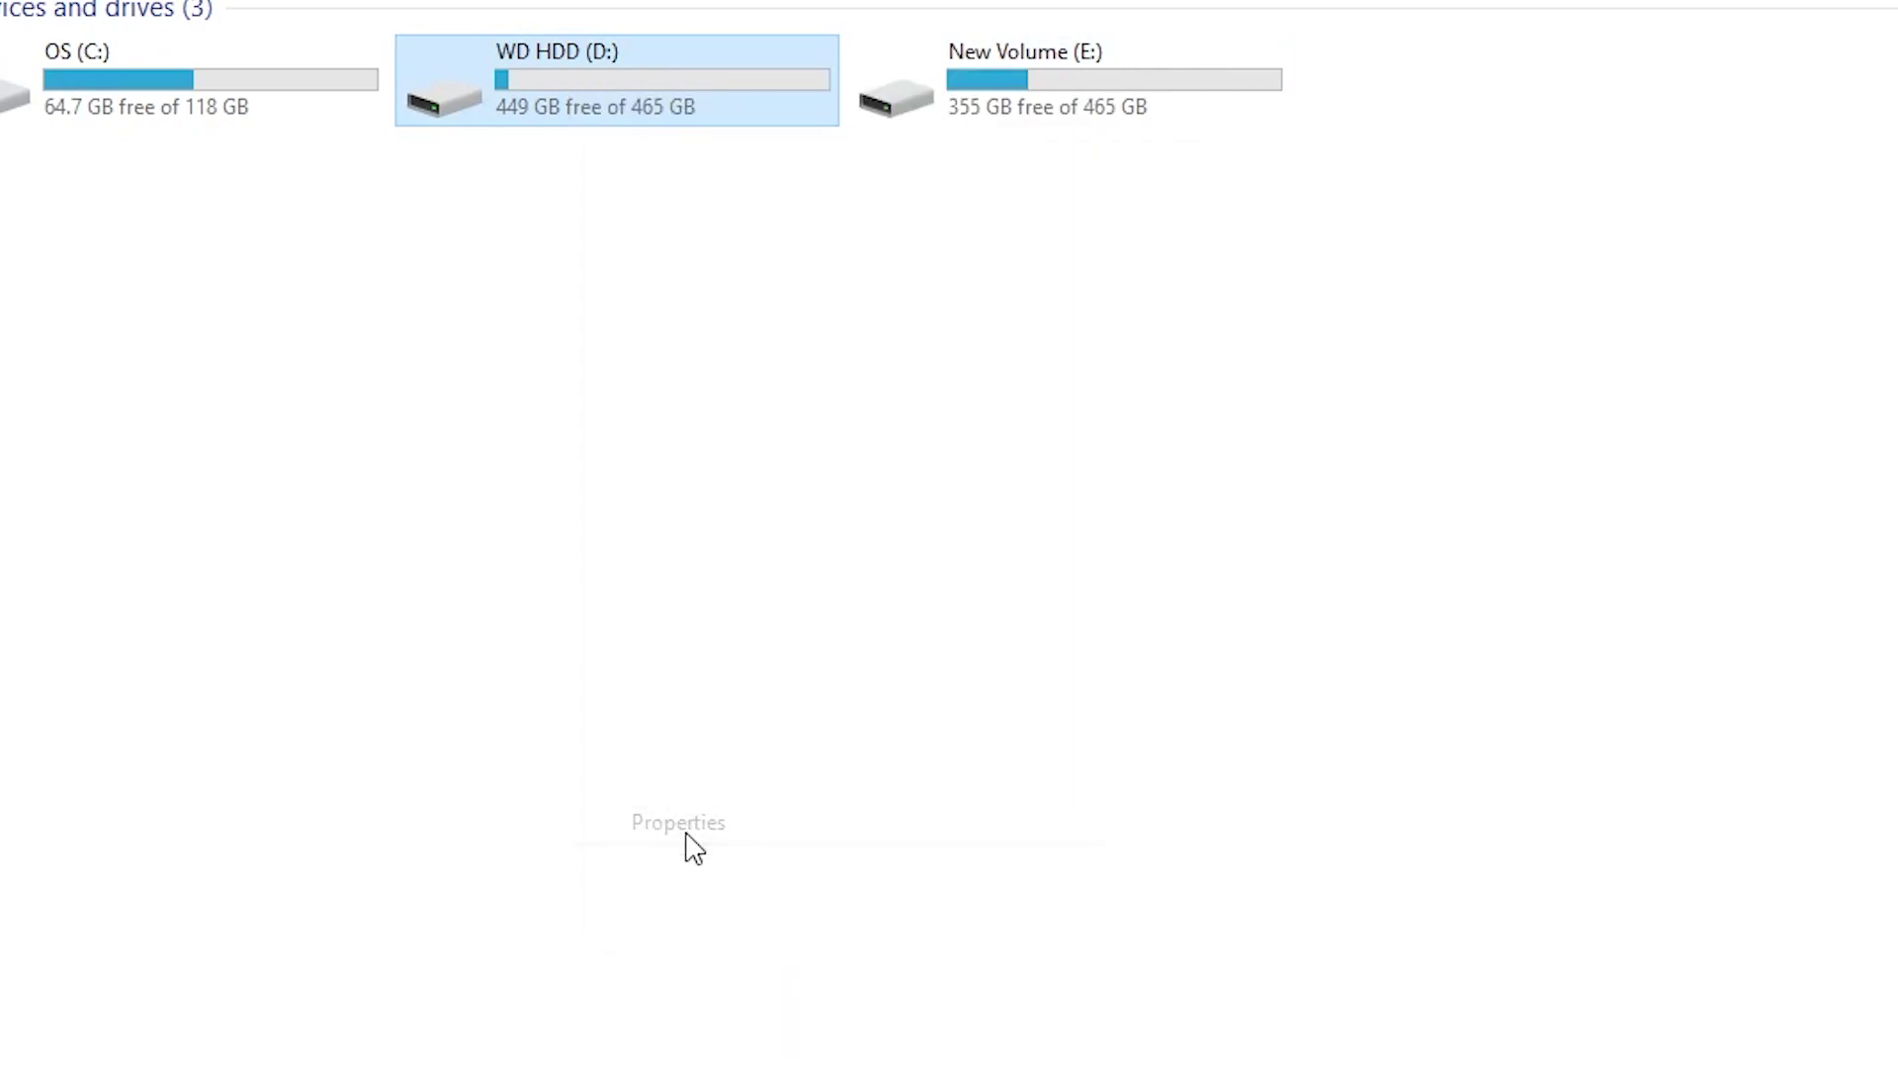
{"action": "left_click", "coordinate": [816, 190]}
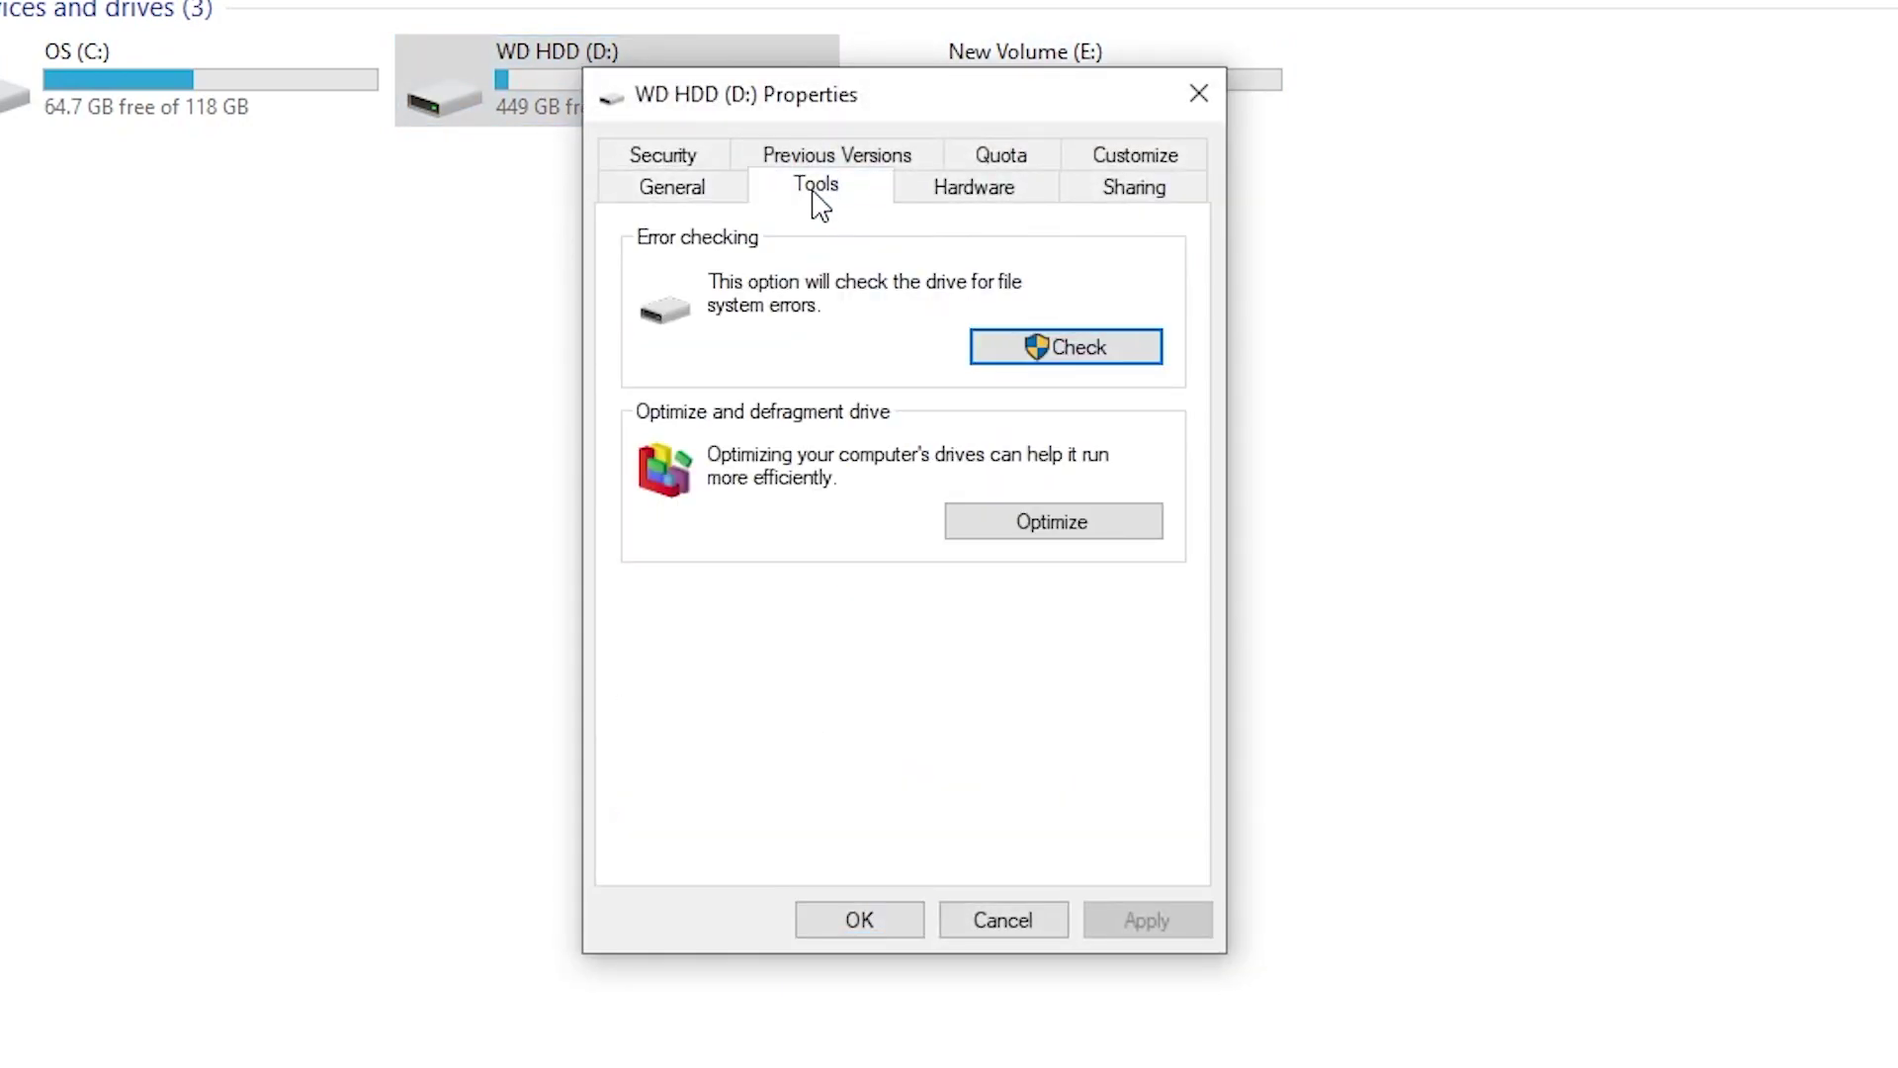
{"action": "left_click", "coordinate": [1036, 526]}
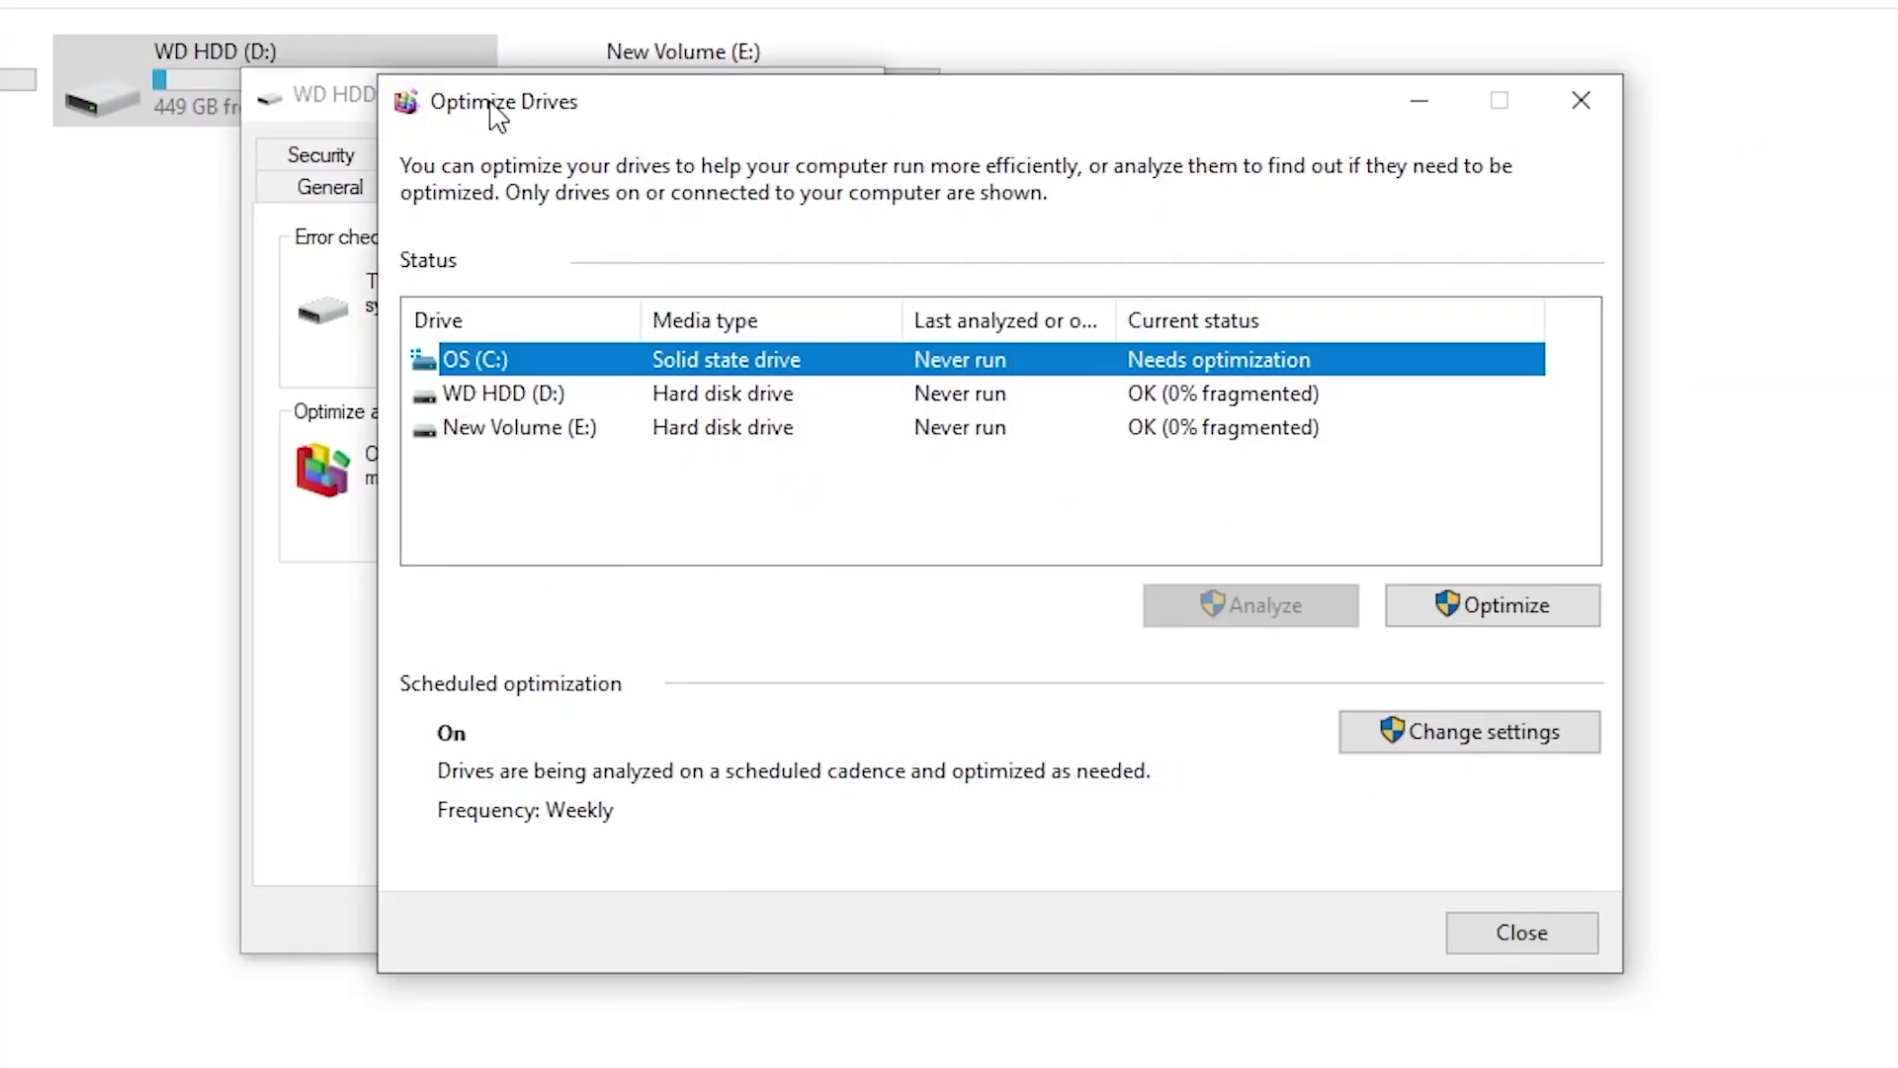
Optimize (retrim) the OS (C:) drive in Optimize Drives
{"action": "left_click", "coordinate": [549, 390]}
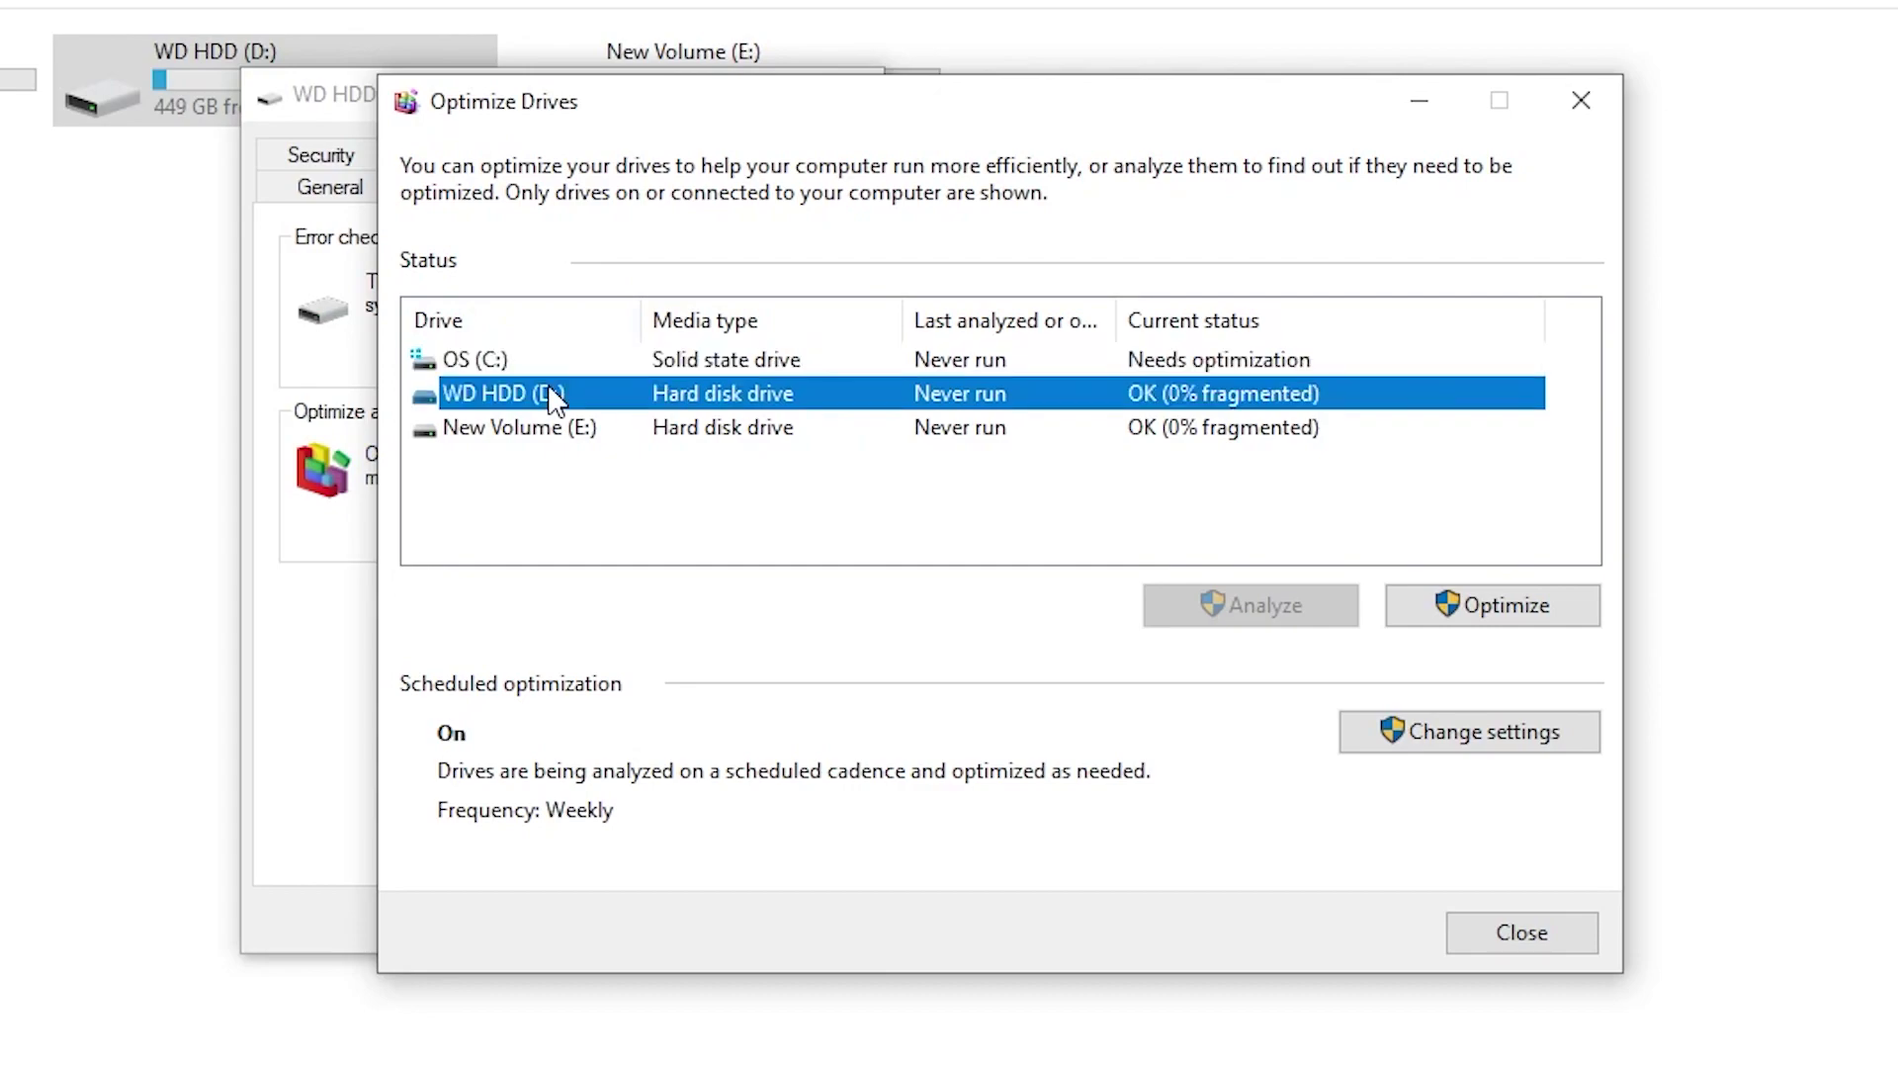
{"action": "left_click", "coordinate": [521, 427]}
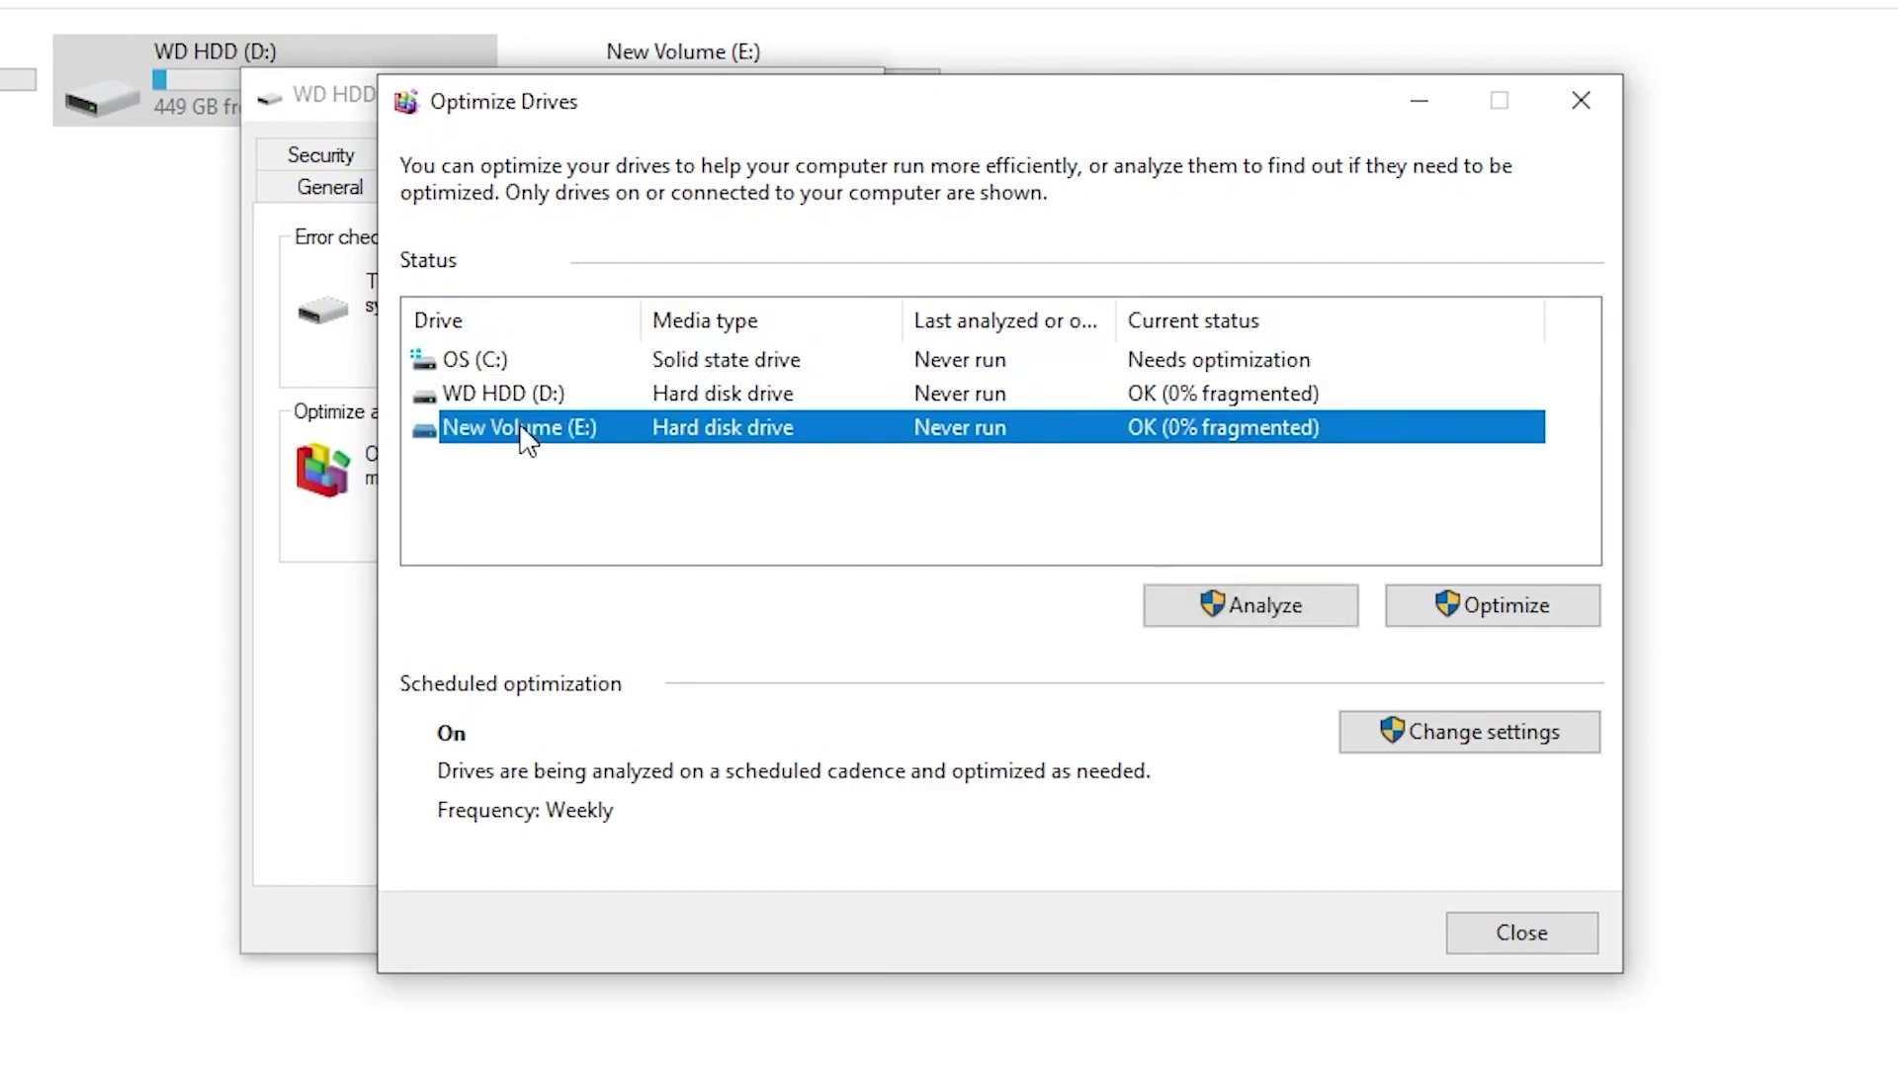
{"action": "left_click", "coordinate": [480, 361]}
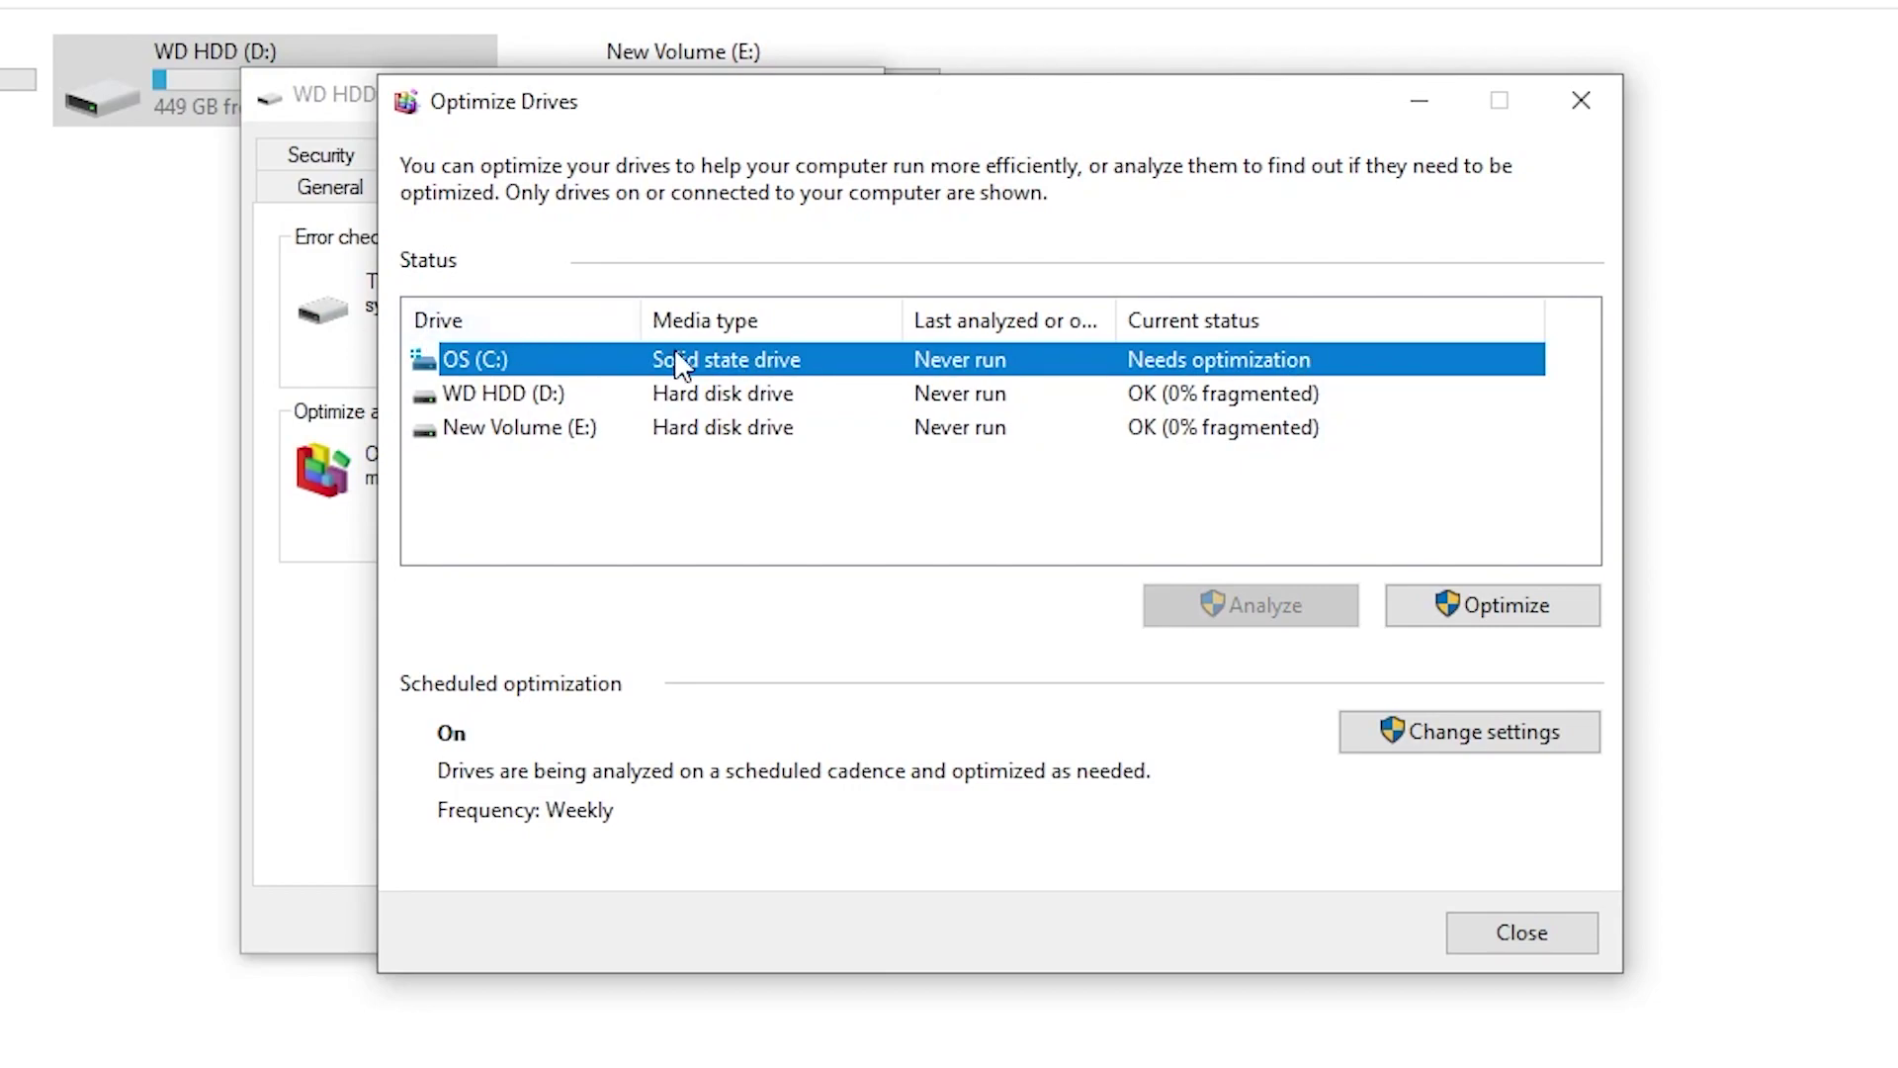
{"action": "left_click", "coordinate": [1476, 608]}
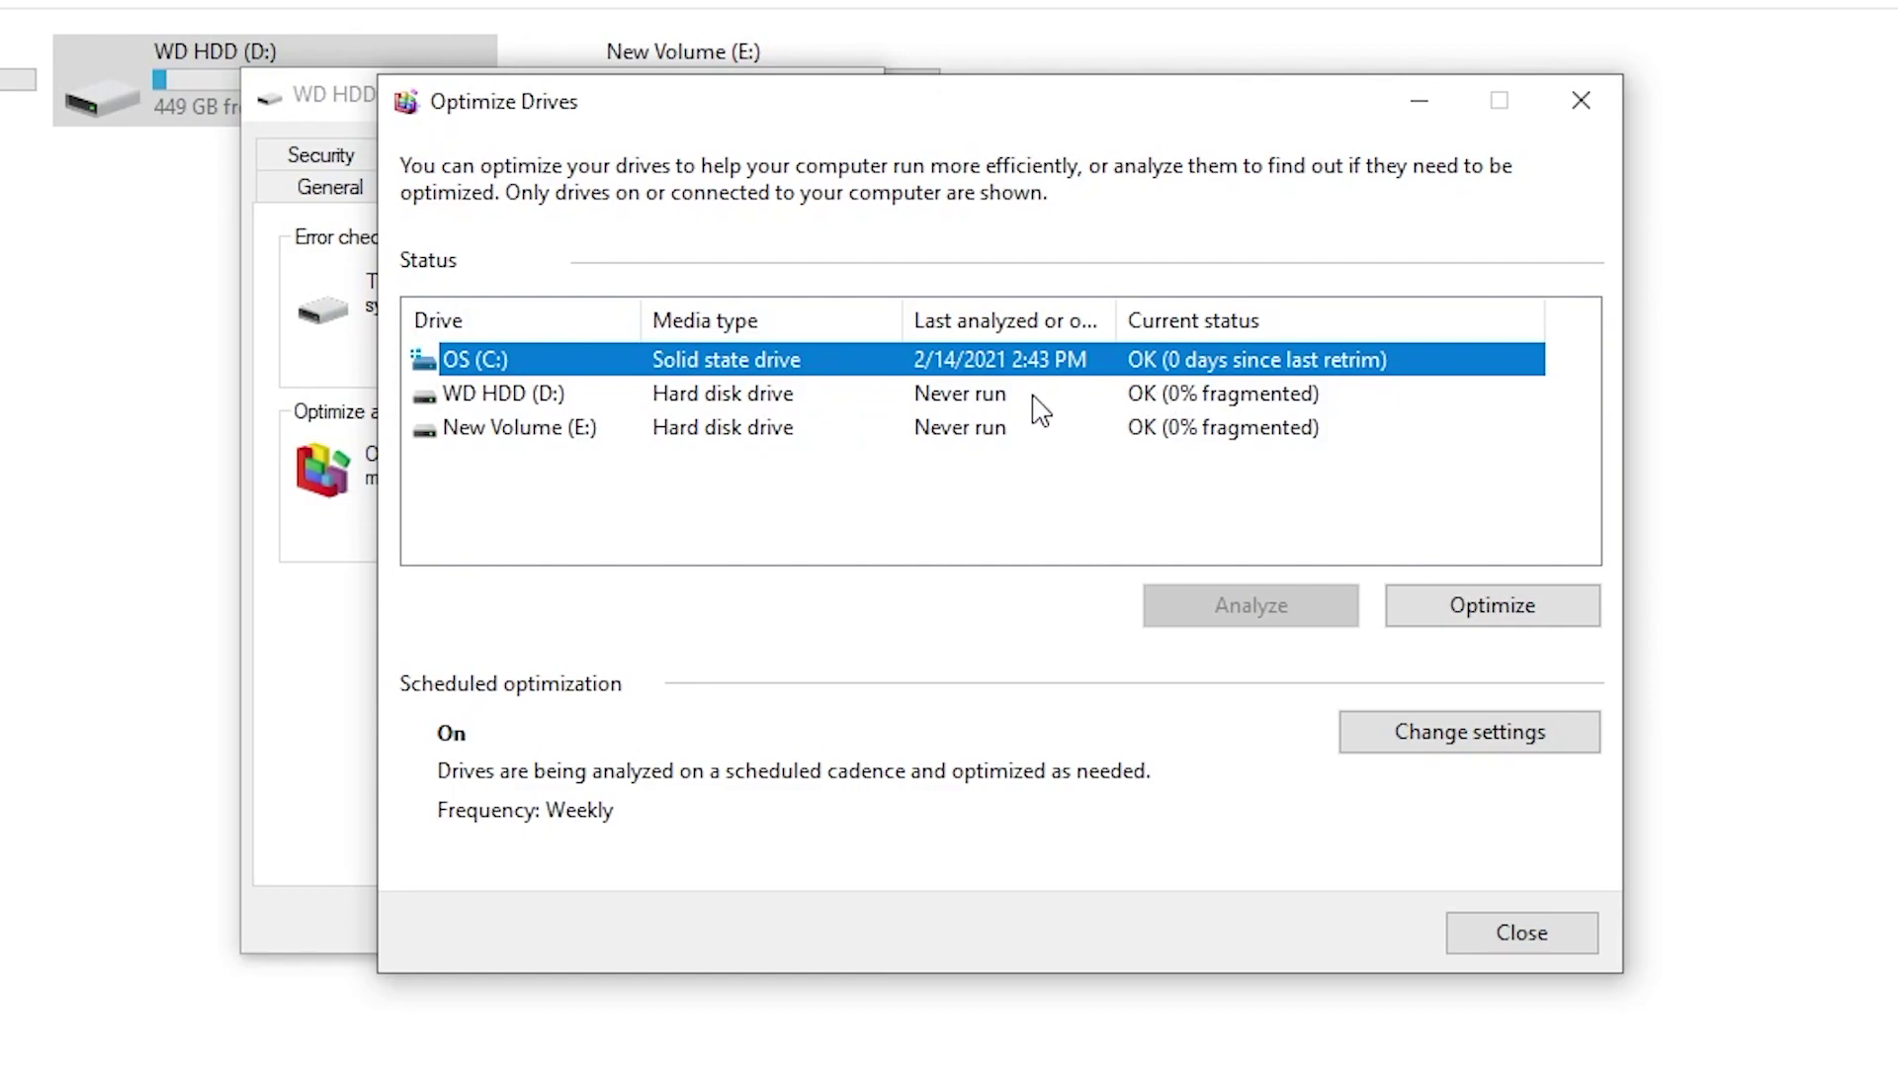
Close Optimize Drives and the WD HDD (D:) Properties window
{"action": "left_click", "coordinate": [632, 393]}
{"action": "left_click", "coordinate": [817, 425]}
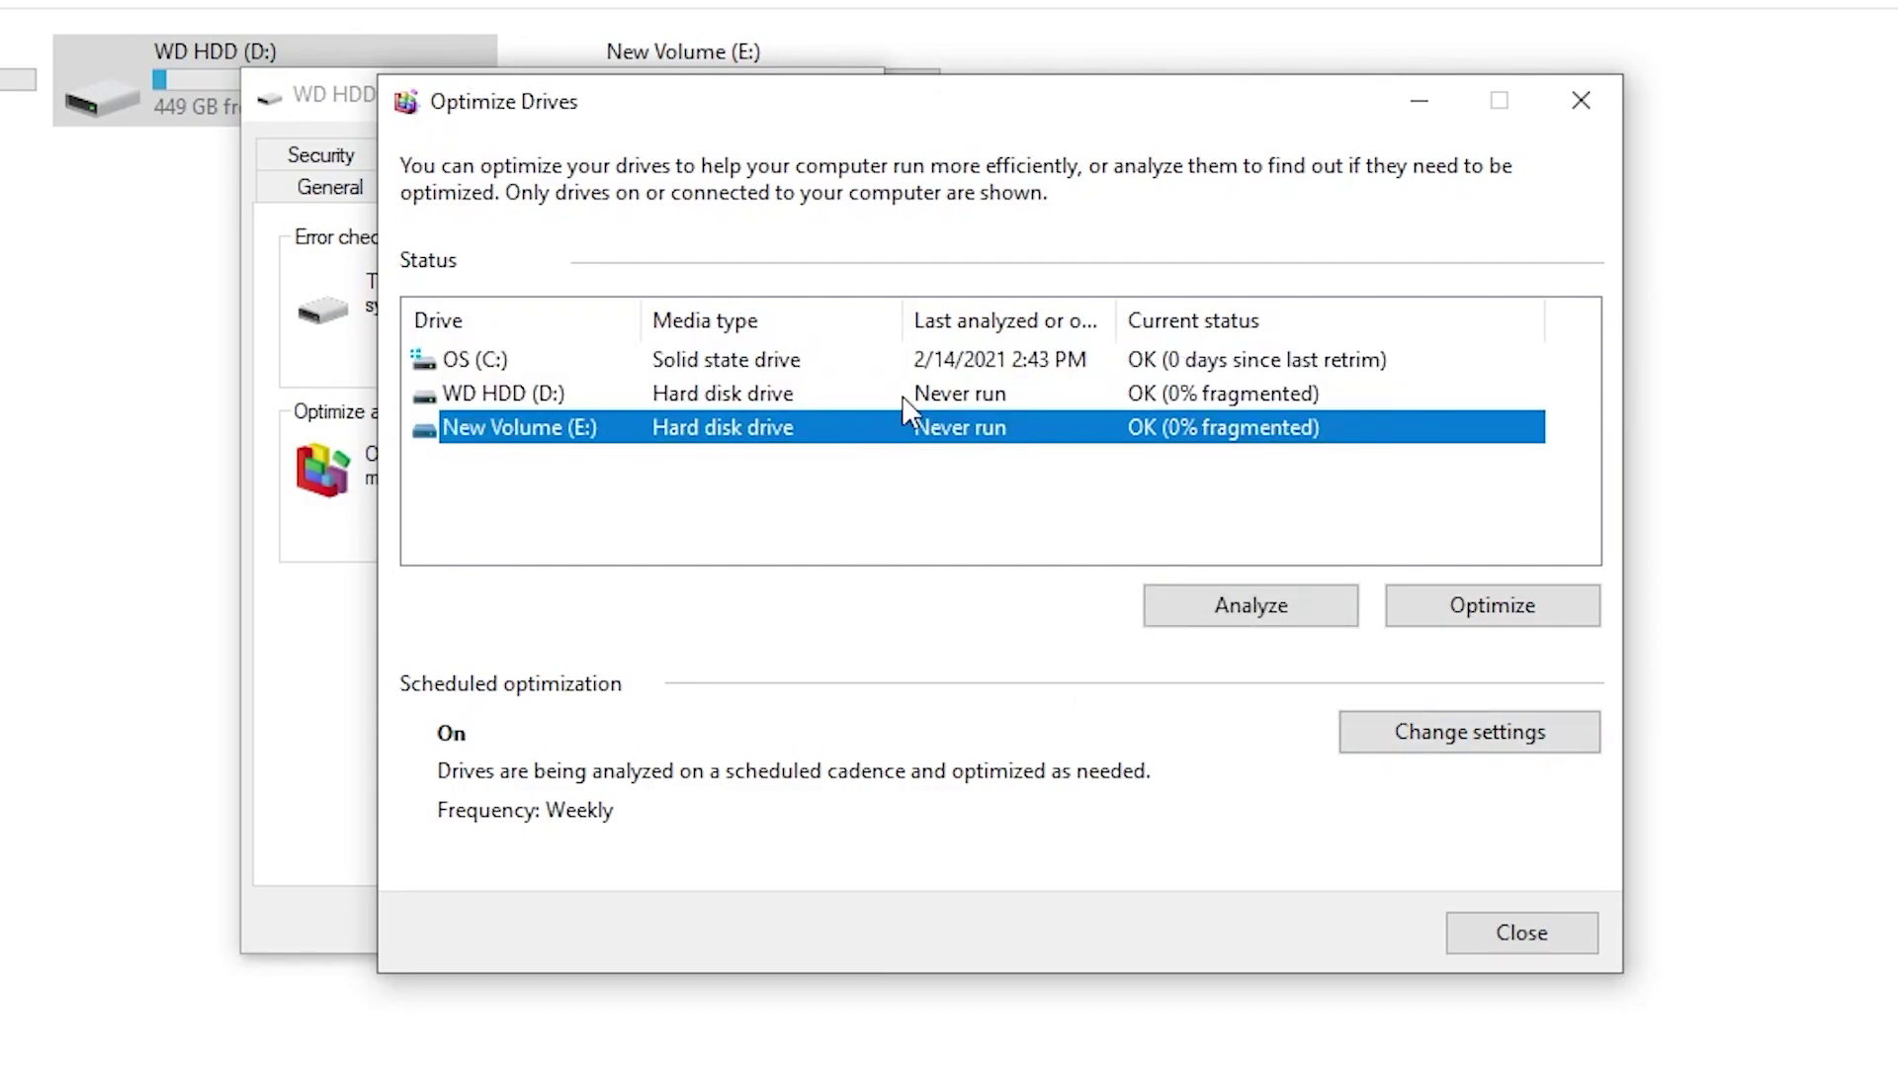
{"action": "left_click", "coordinate": [1530, 931]}
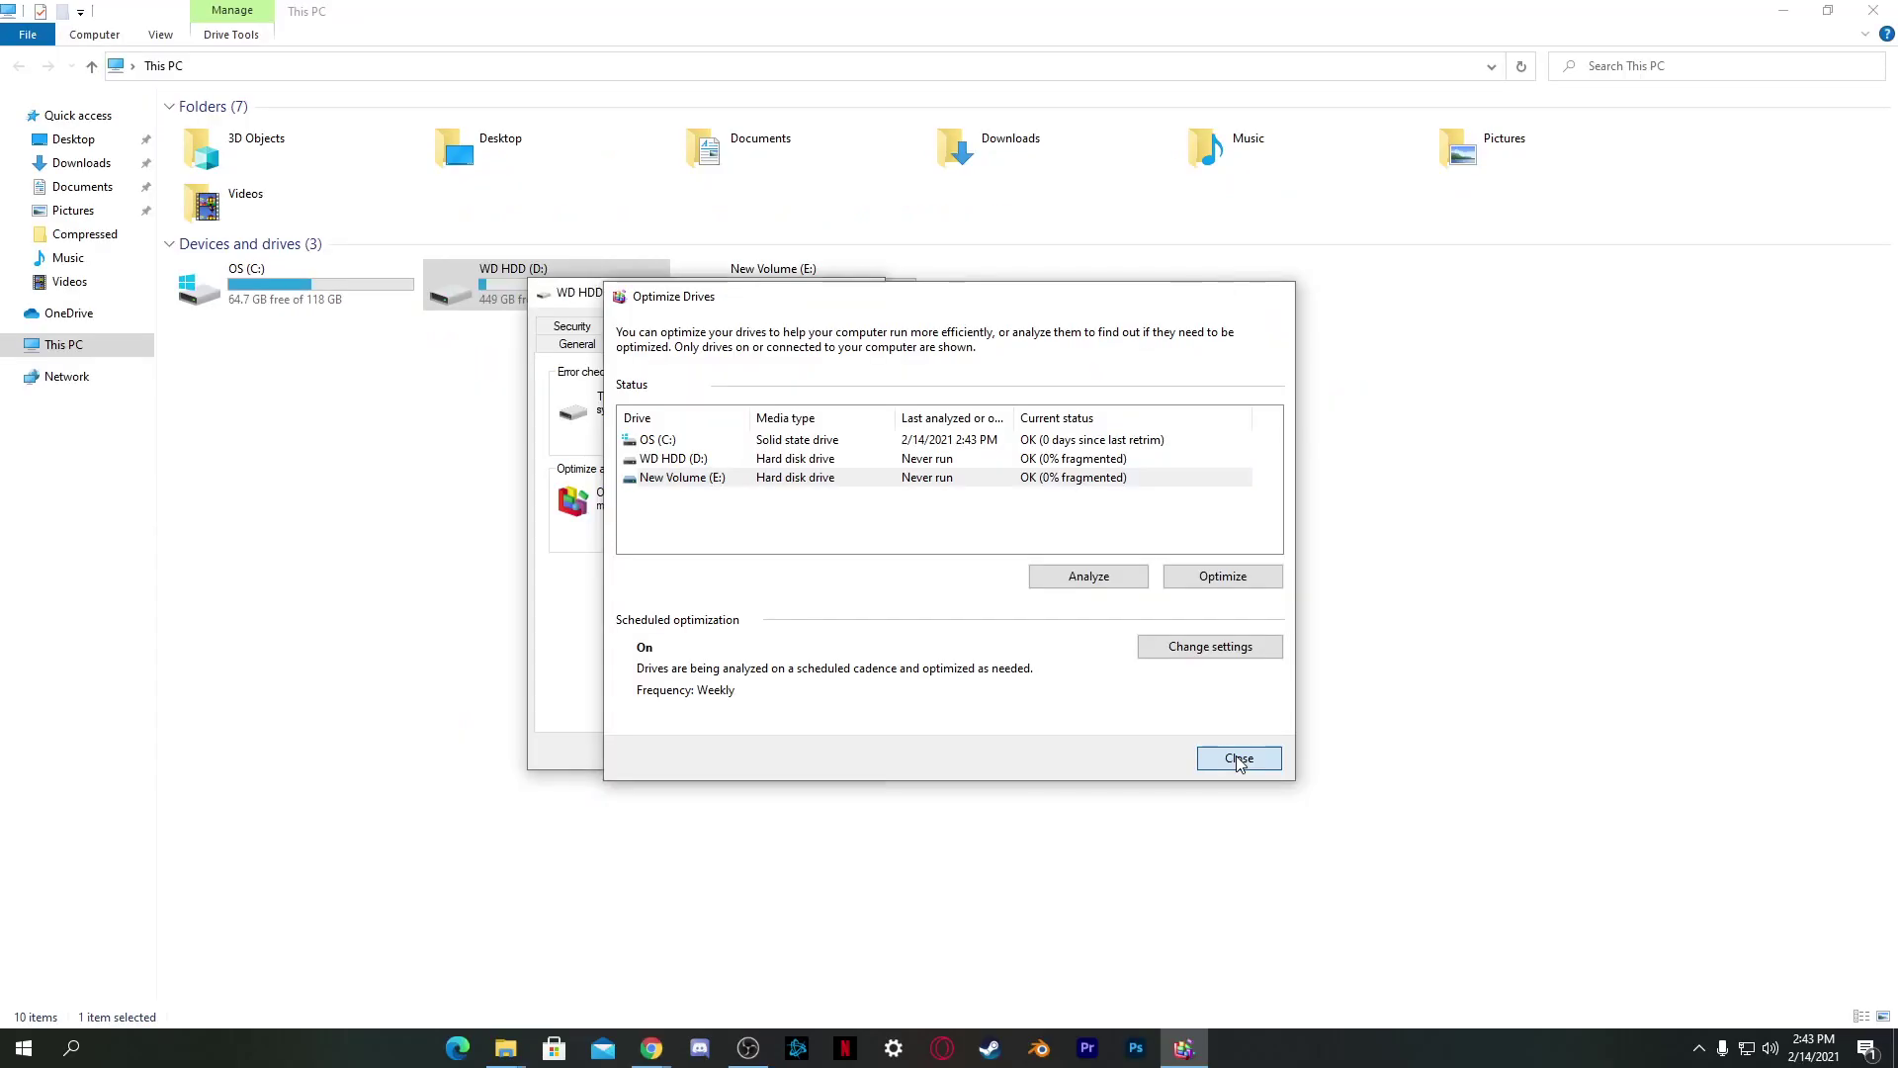
{"action": "left_click", "coordinate": [1235, 755]}
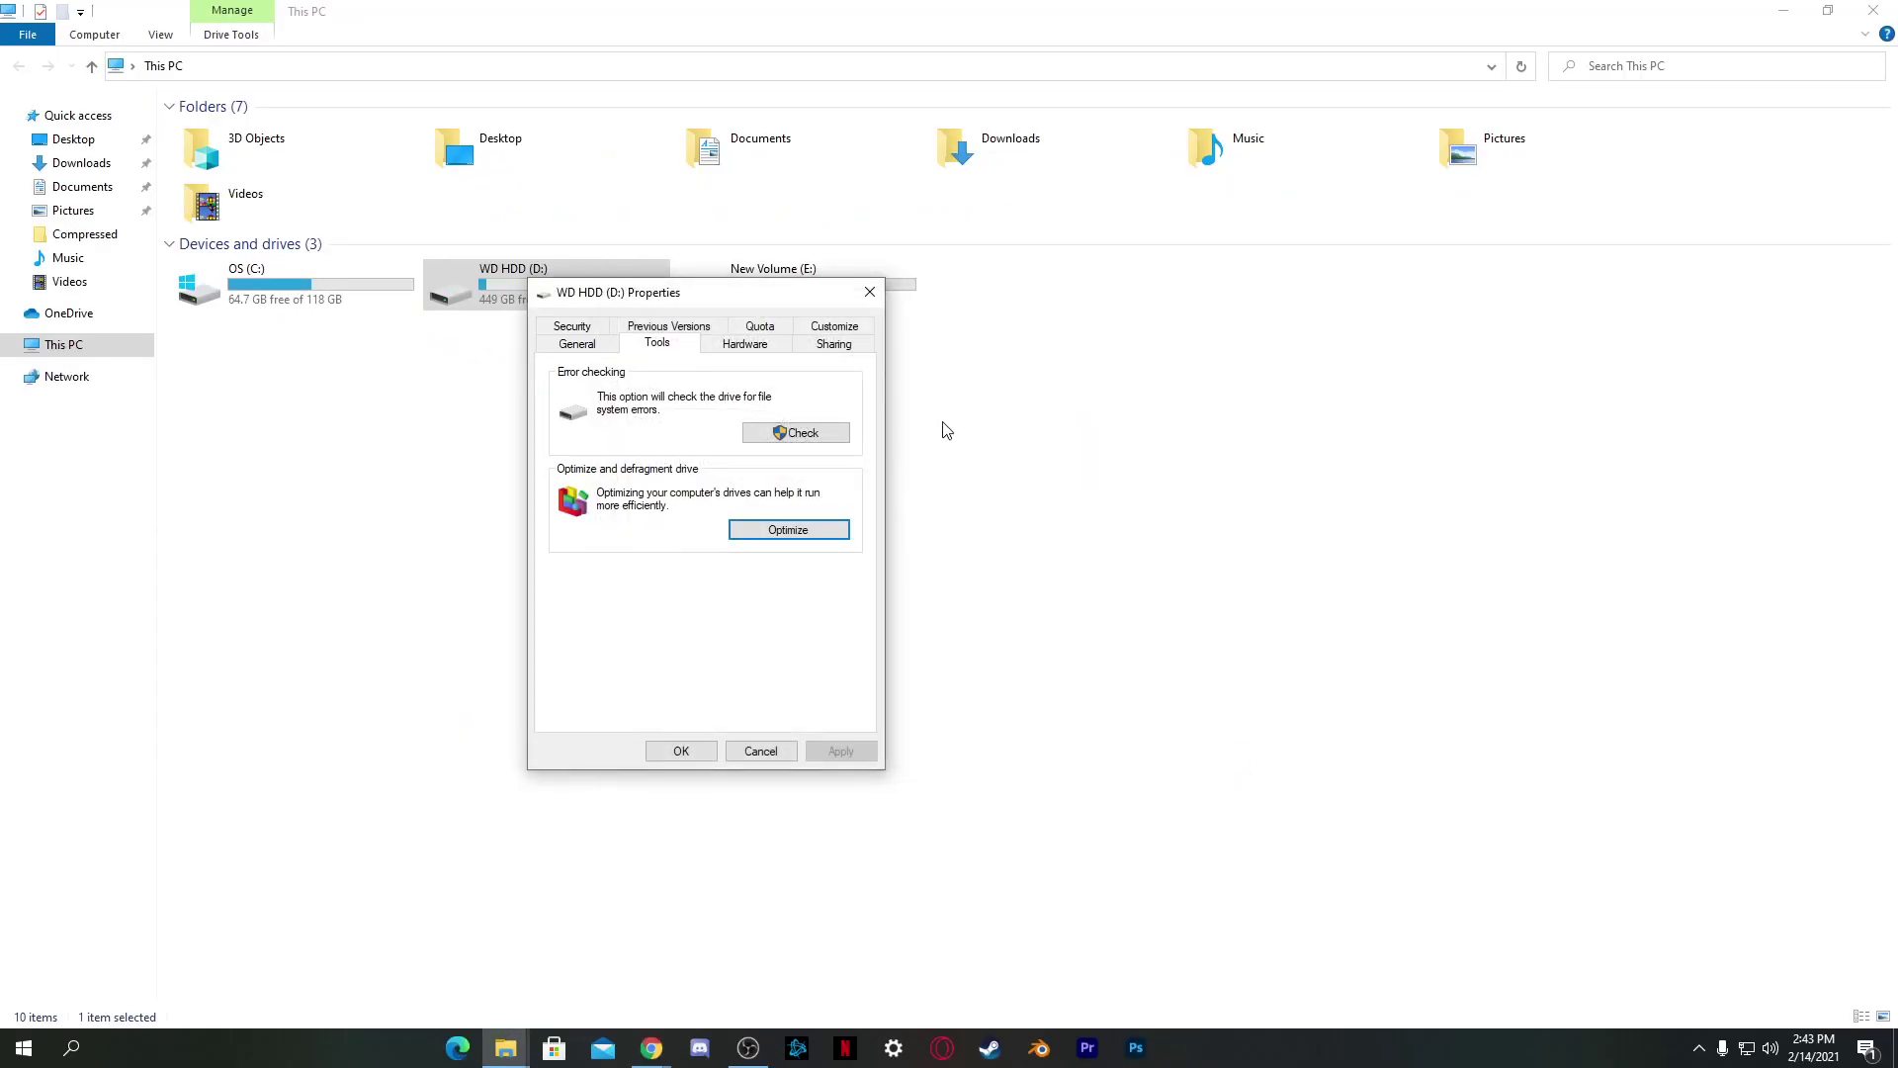
{"action": "left_click", "coordinate": [870, 292]}
Run Disk Cleanup on OS (C:), including system files
{"action": "right_click", "coordinate": [252, 297]}
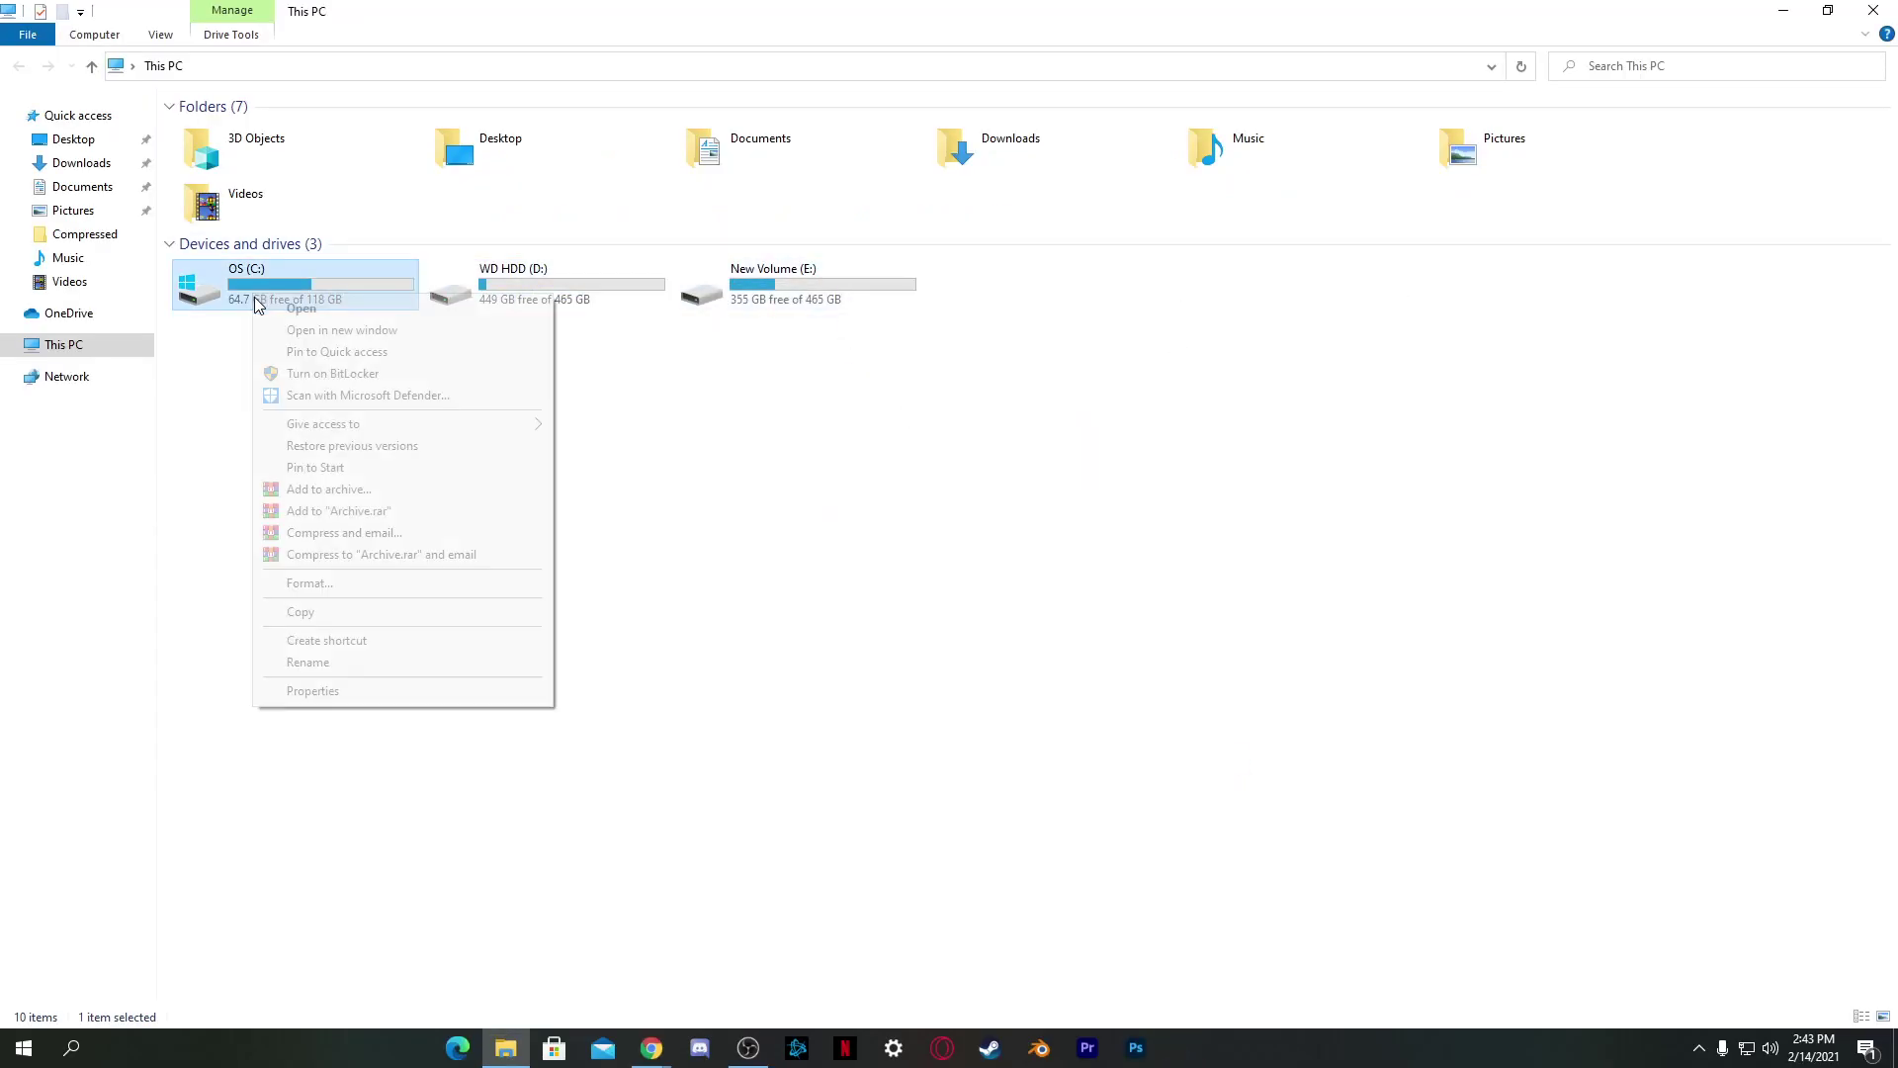
{"action": "left_click", "coordinate": [326, 682]}
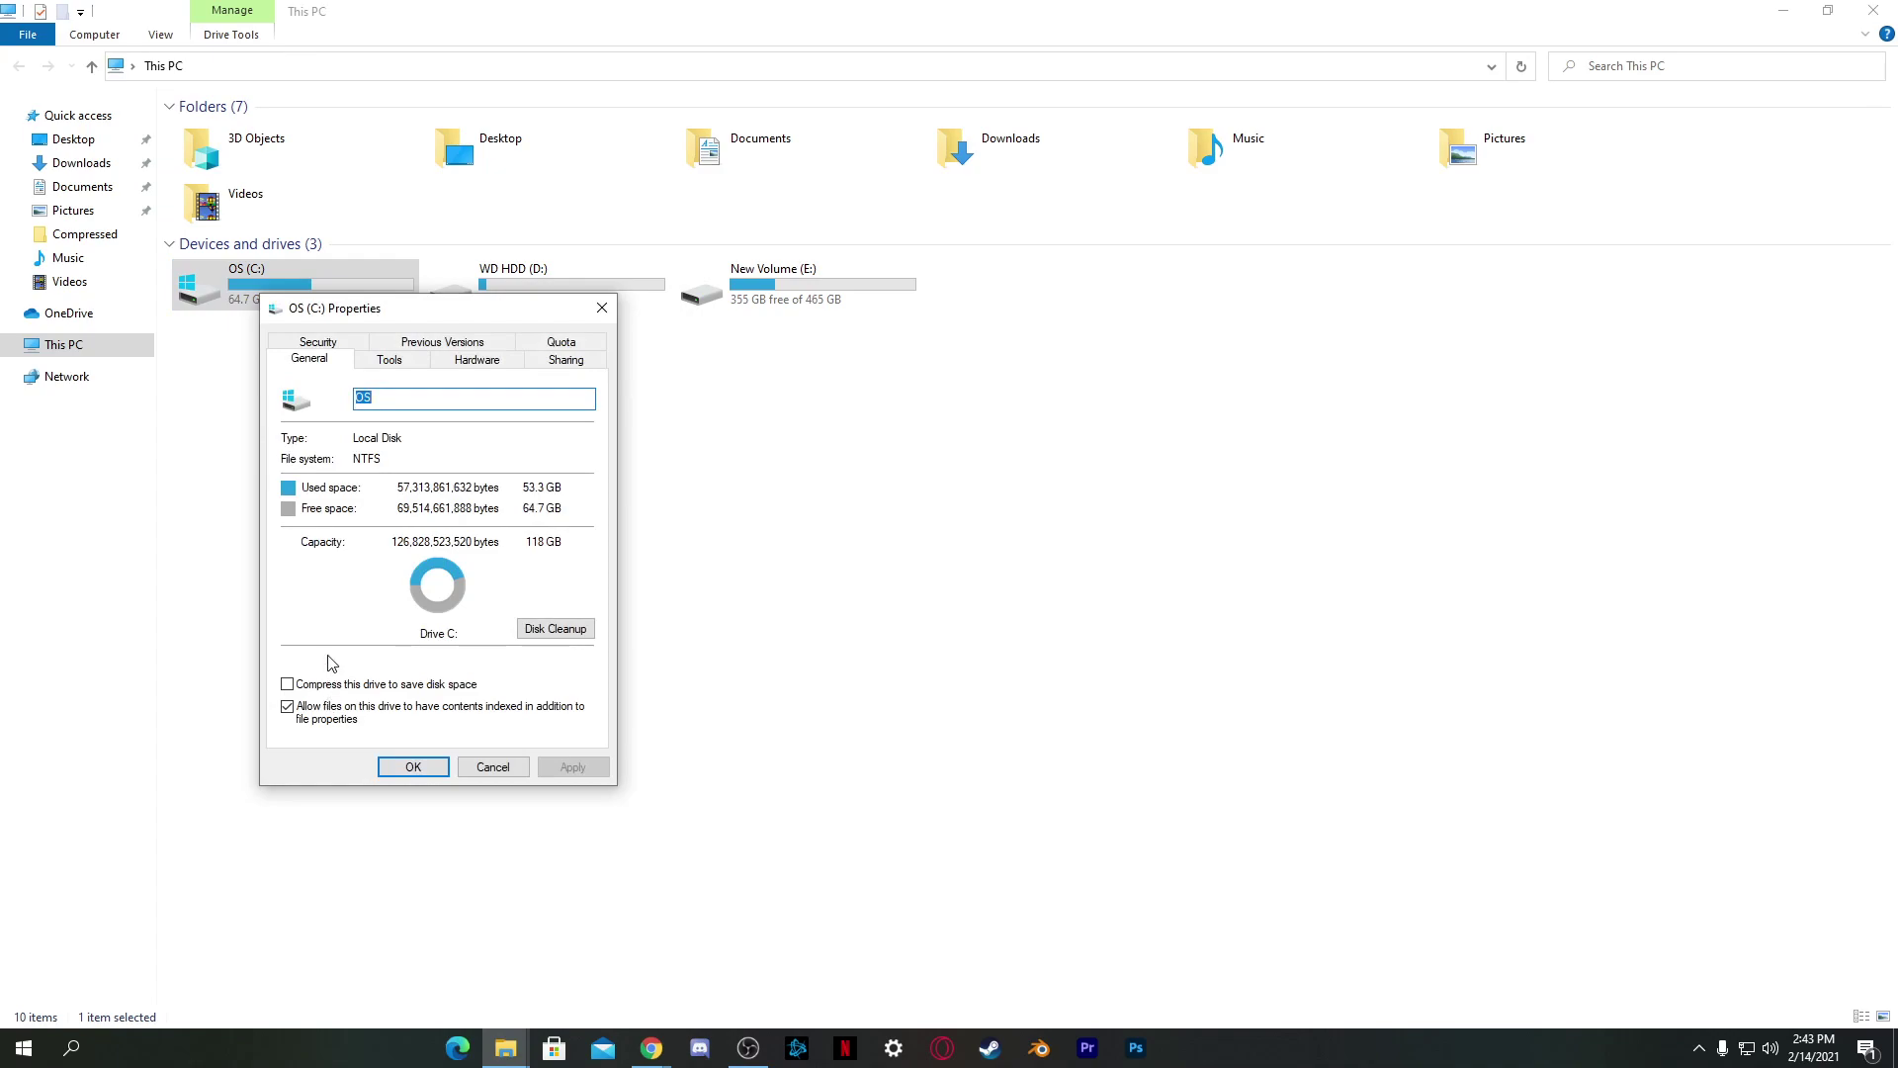
{"action": "left_click", "coordinate": [555, 629]}
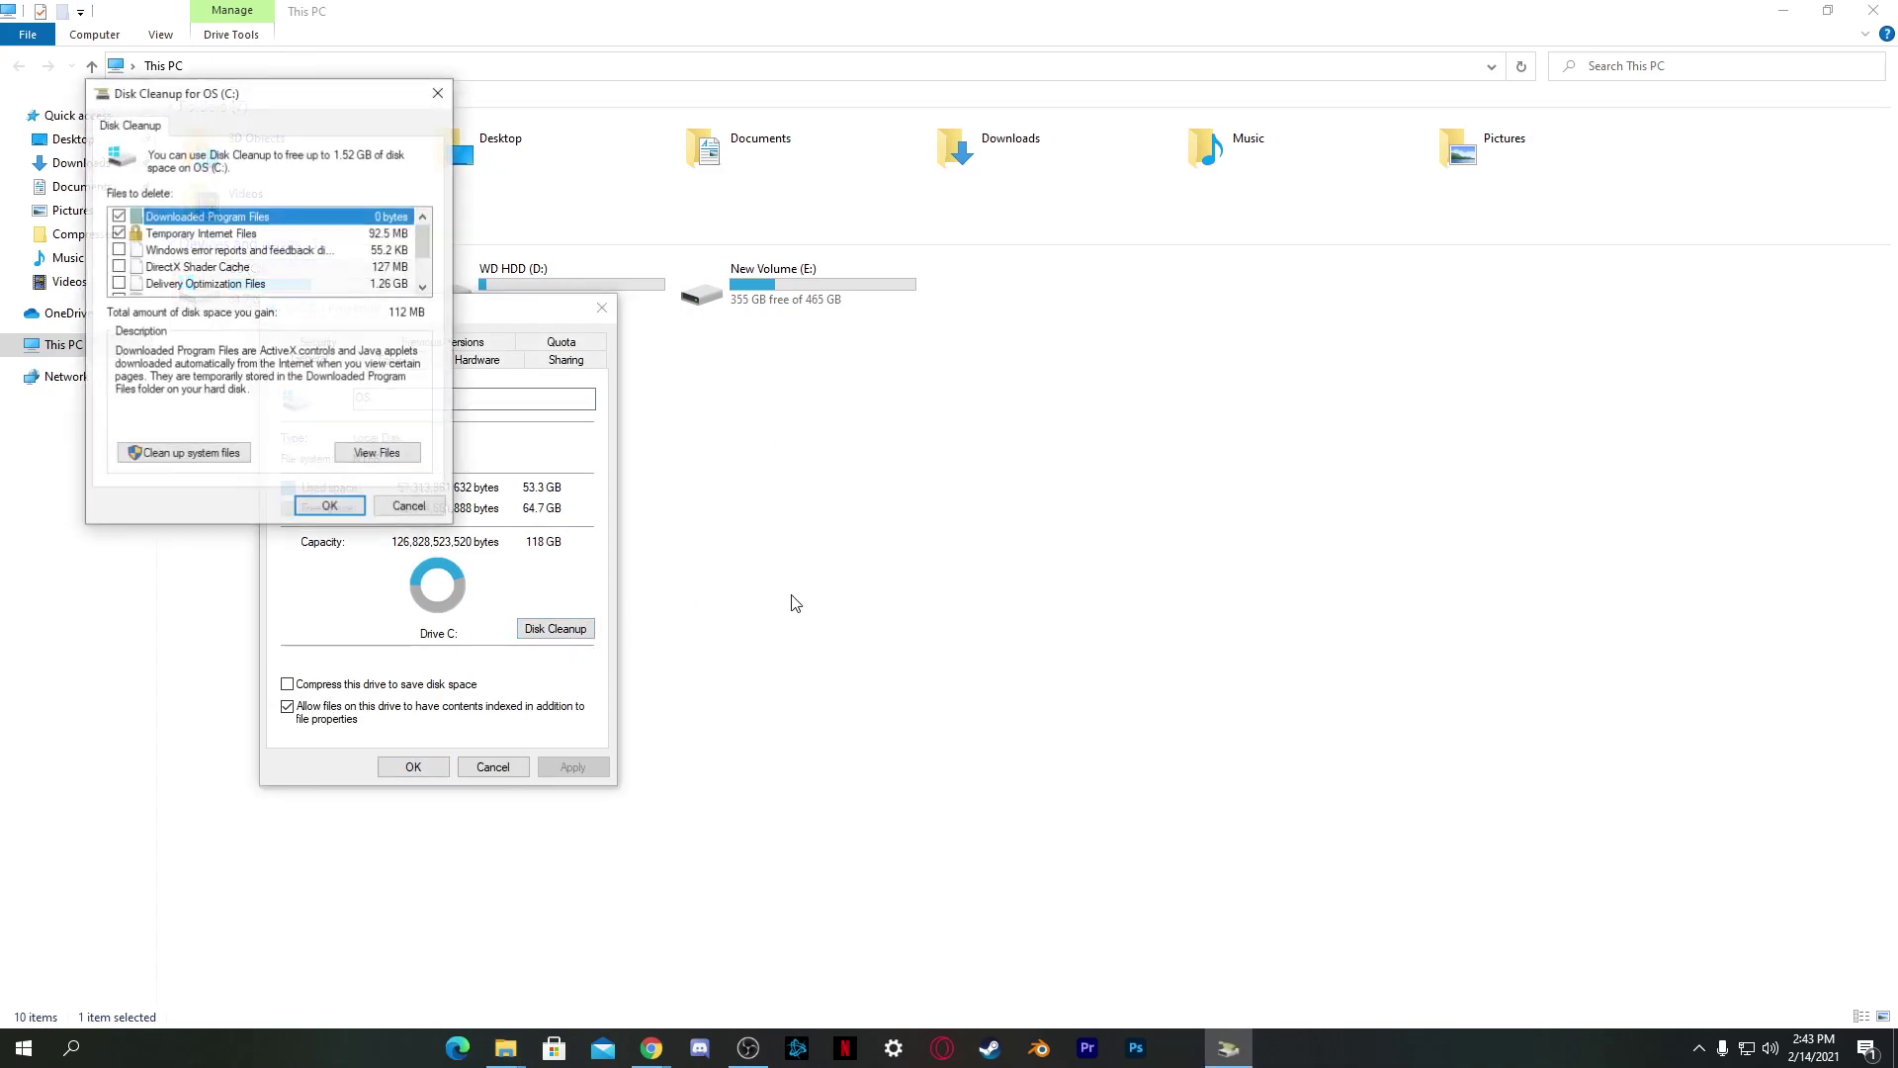
{"action": "left_click_drag", "start_coordinate": [241, 99], "coordinate": [495, 145]}
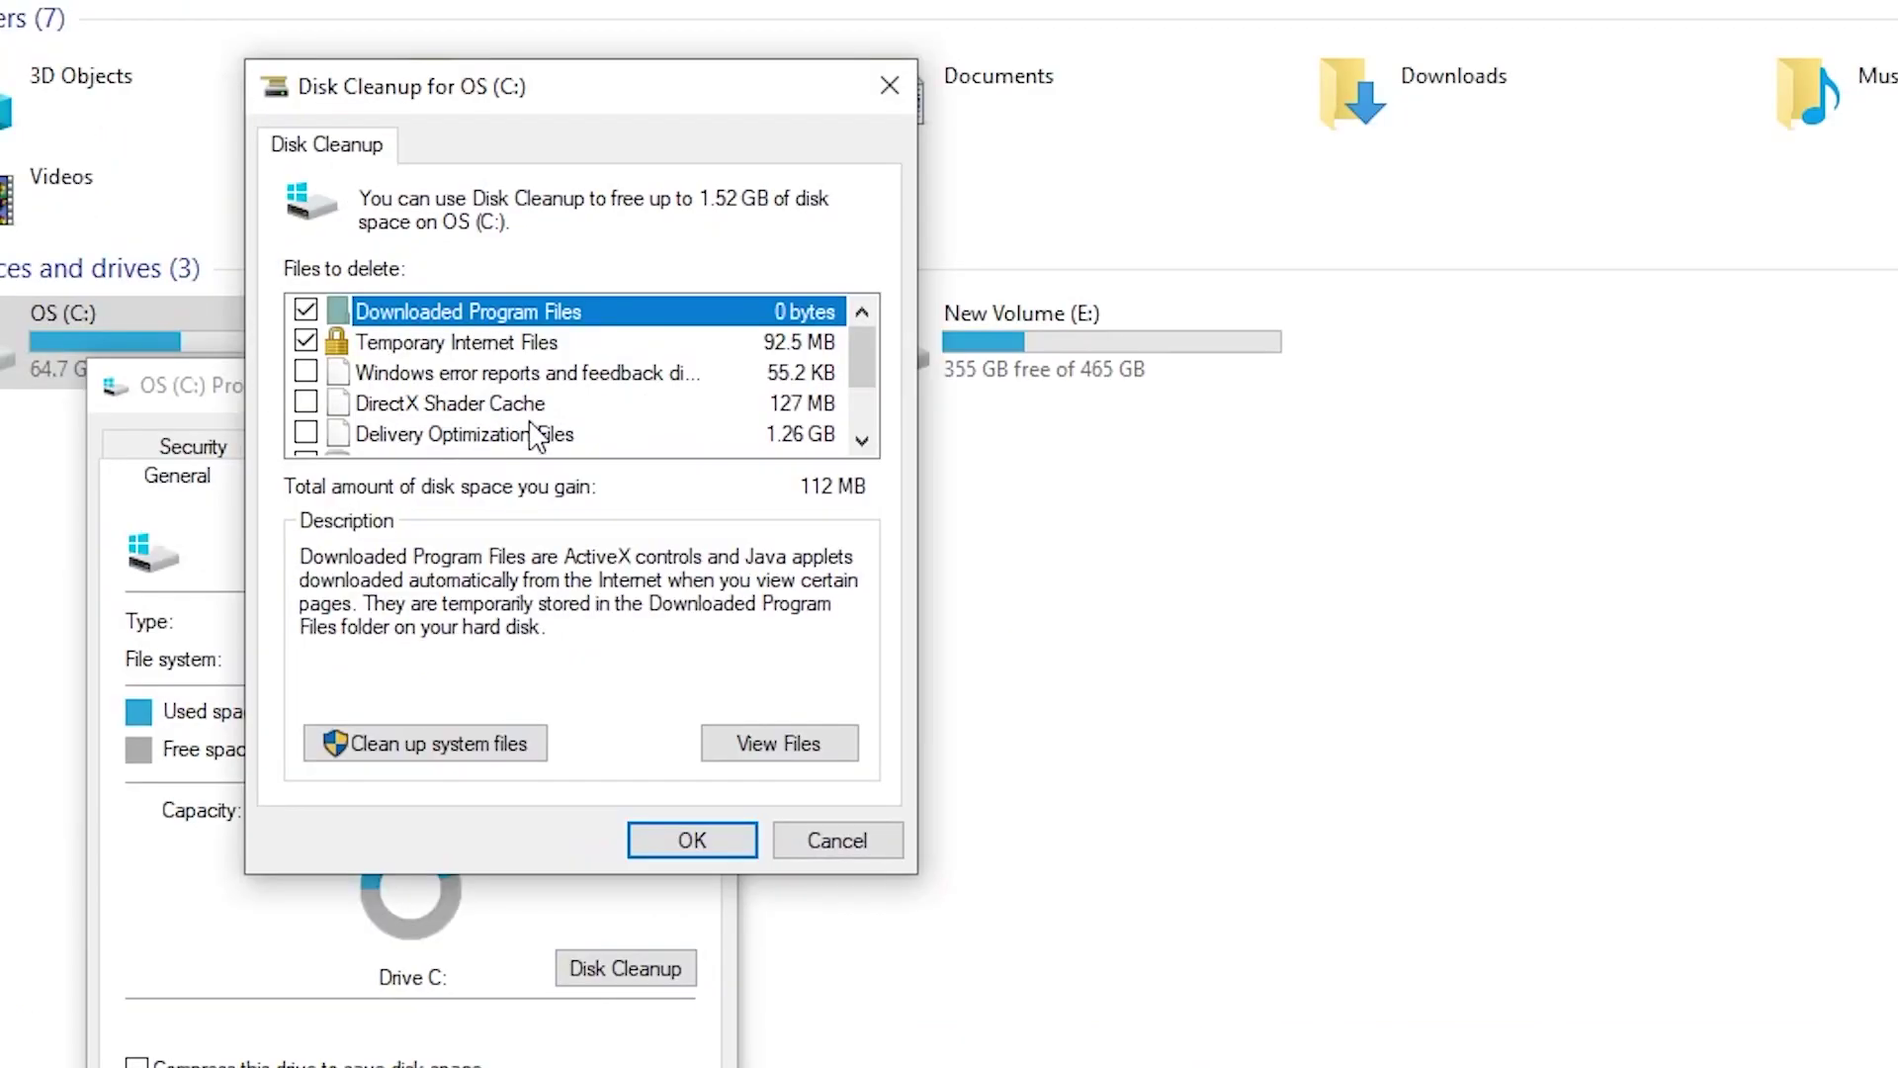
{"action": "left_click", "coordinate": [423, 751]}
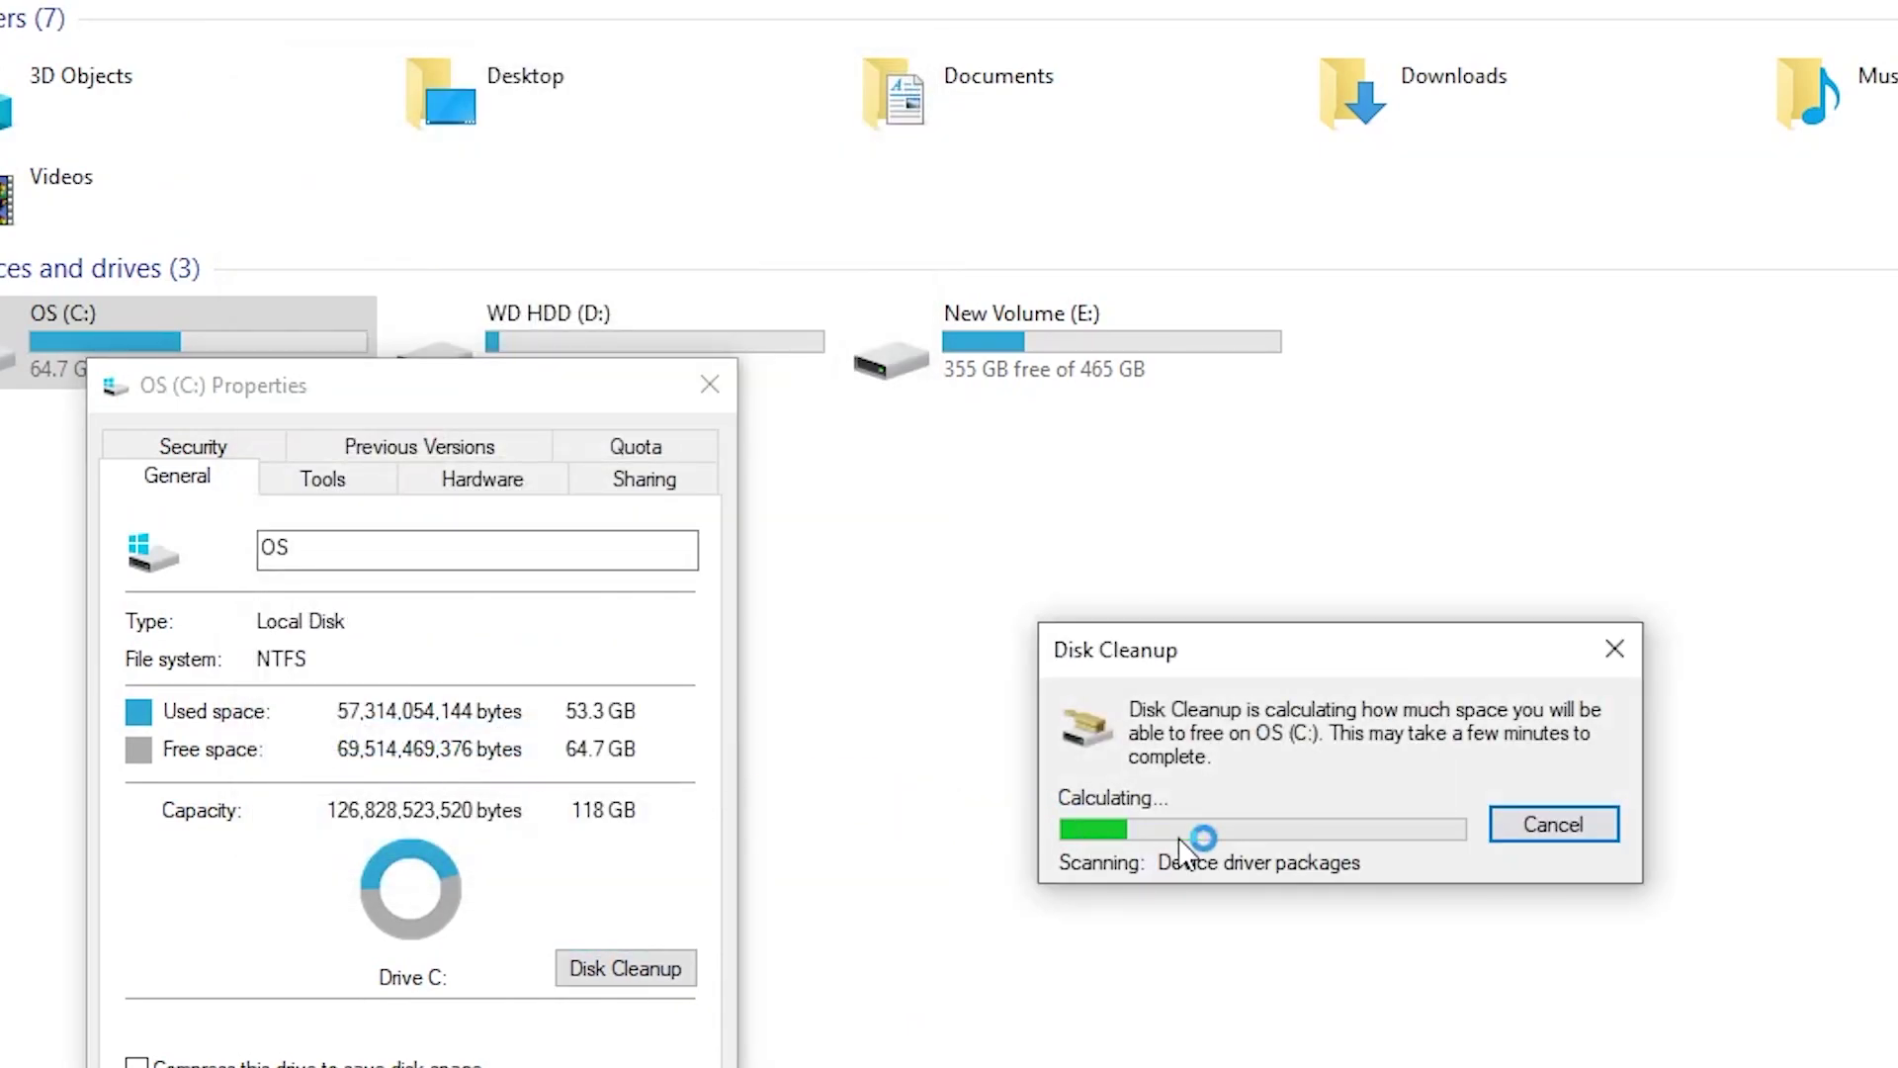
Delete the selected cleanup files and close File Explorer
{"action": "left_click", "coordinate": [710, 385]}
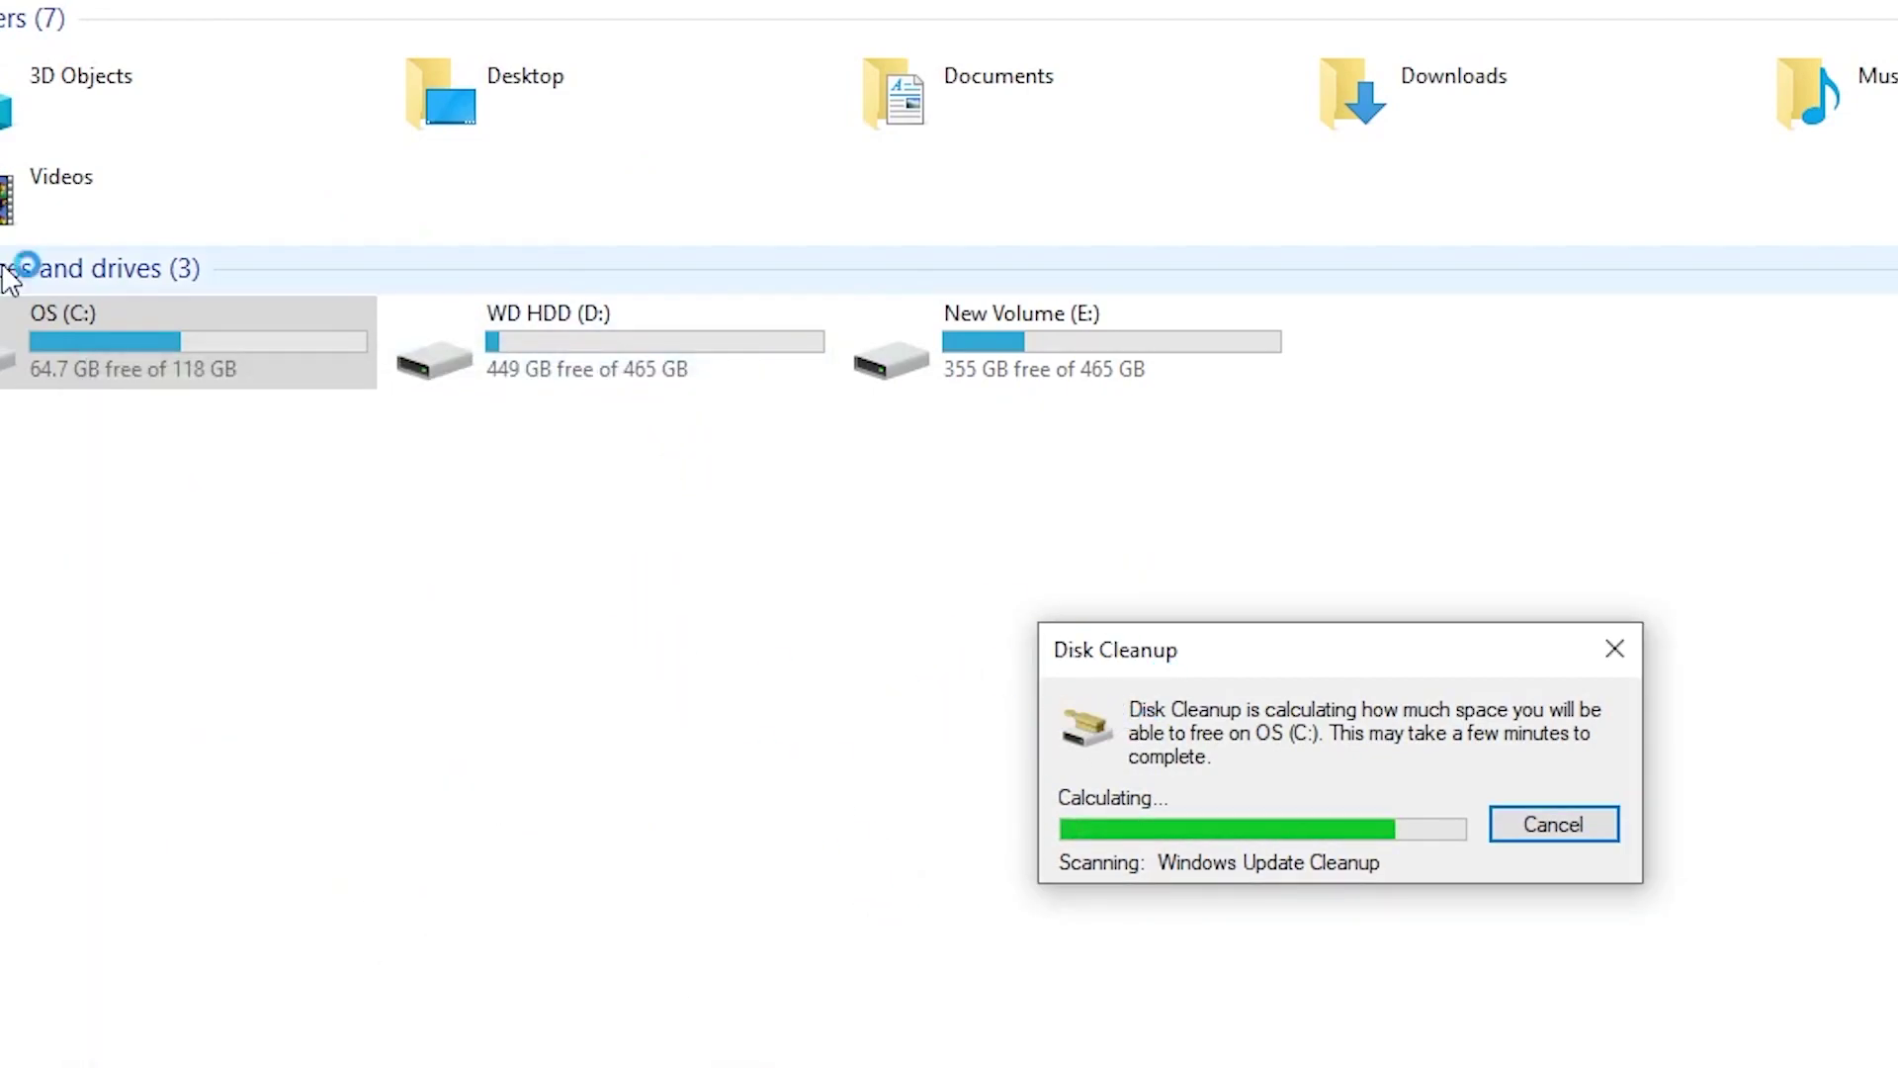
{"action": "scroll", "coordinate": [211, 351], "scroll_direction": "down", "scroll_amount": 3}
{"action": "scroll", "coordinate": [54, 341], "scroll_direction": "up", "scroll_amount": 3}
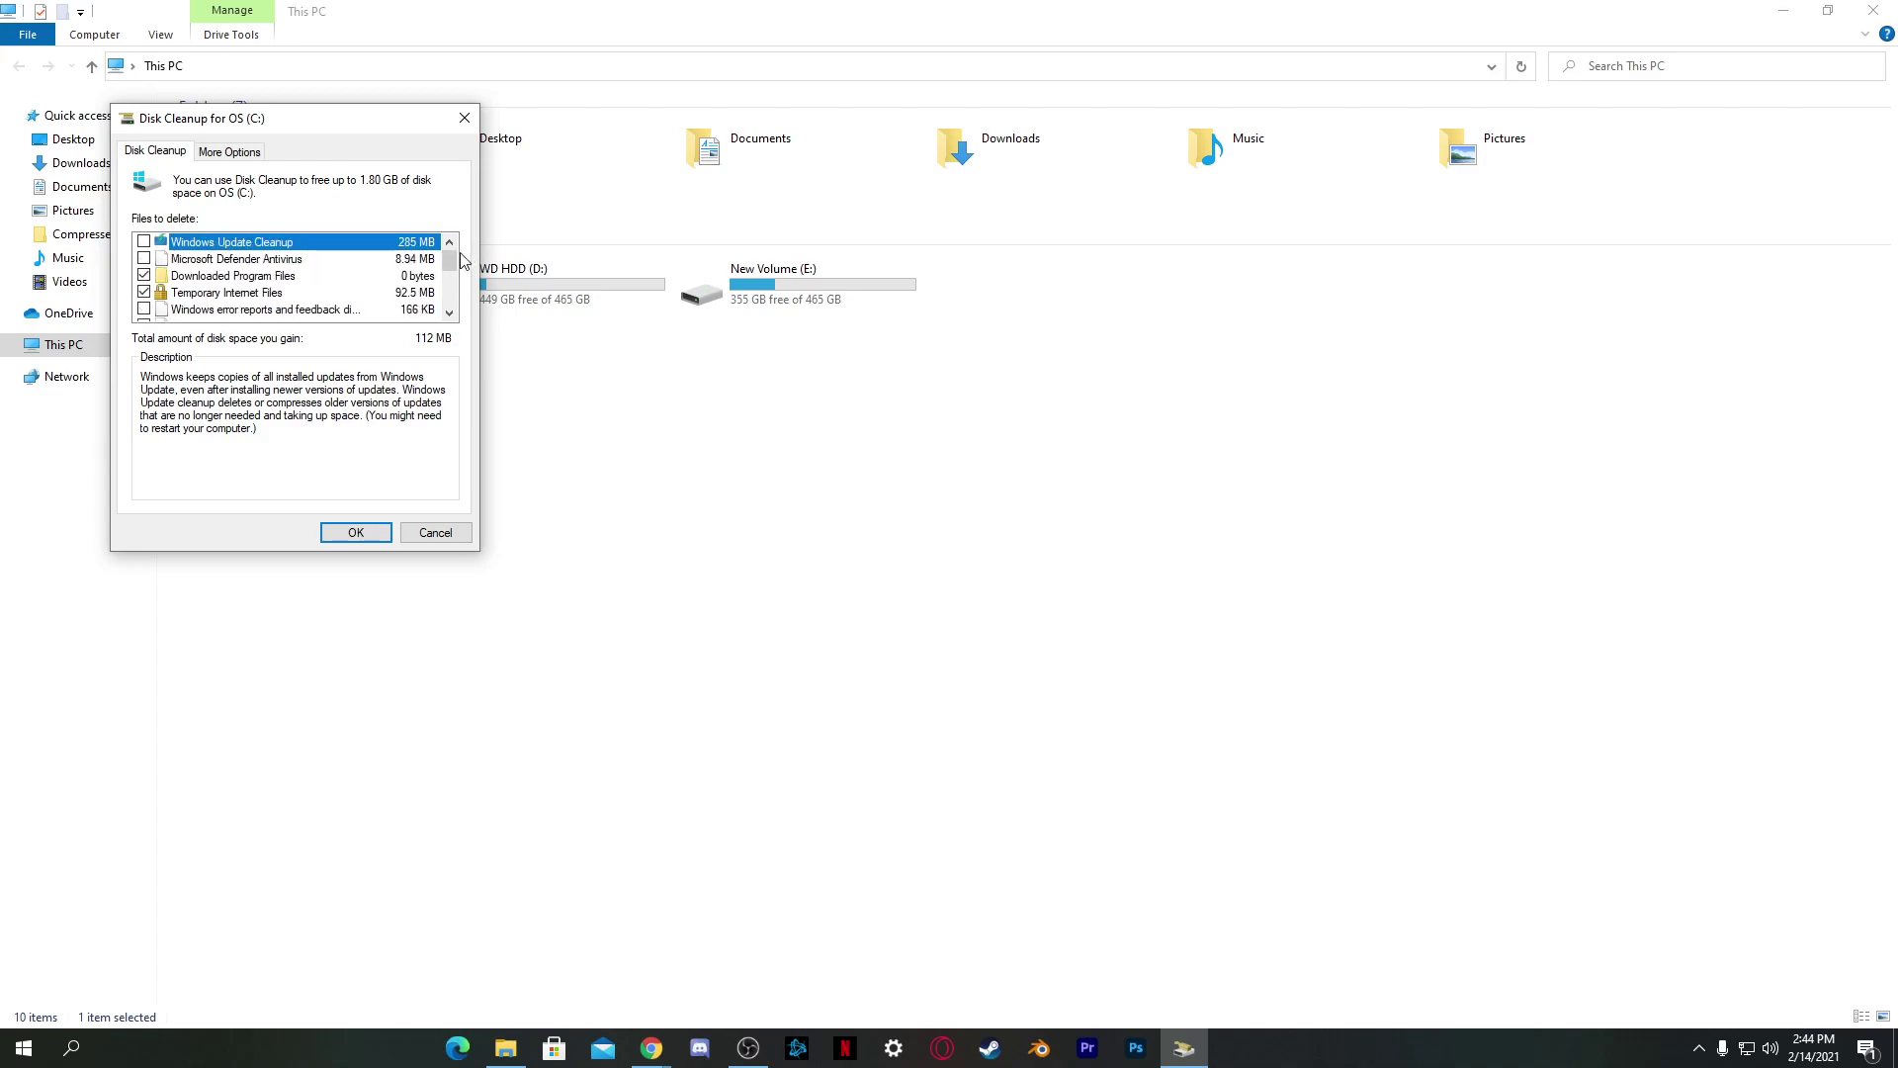
{"action": "left_click", "coordinate": [354, 535]}
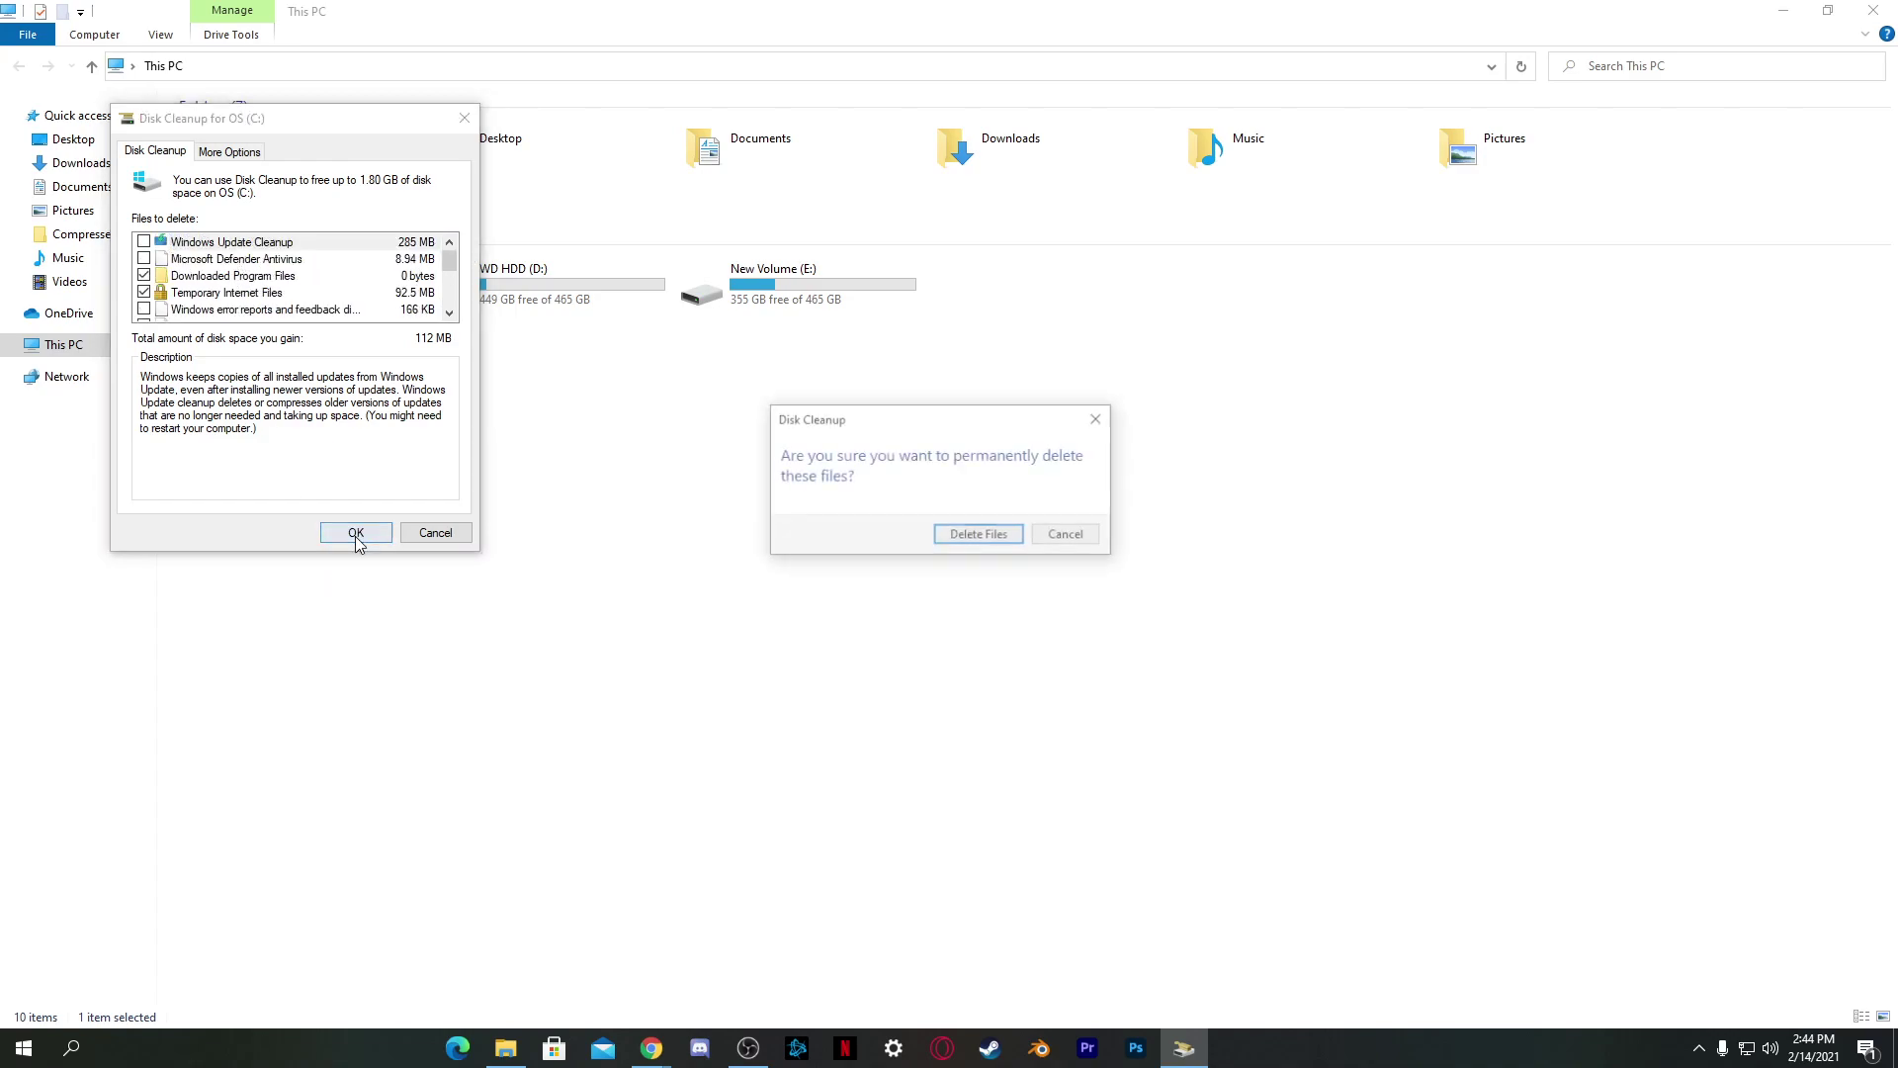
{"action": "left_click", "coordinate": [968, 538]}
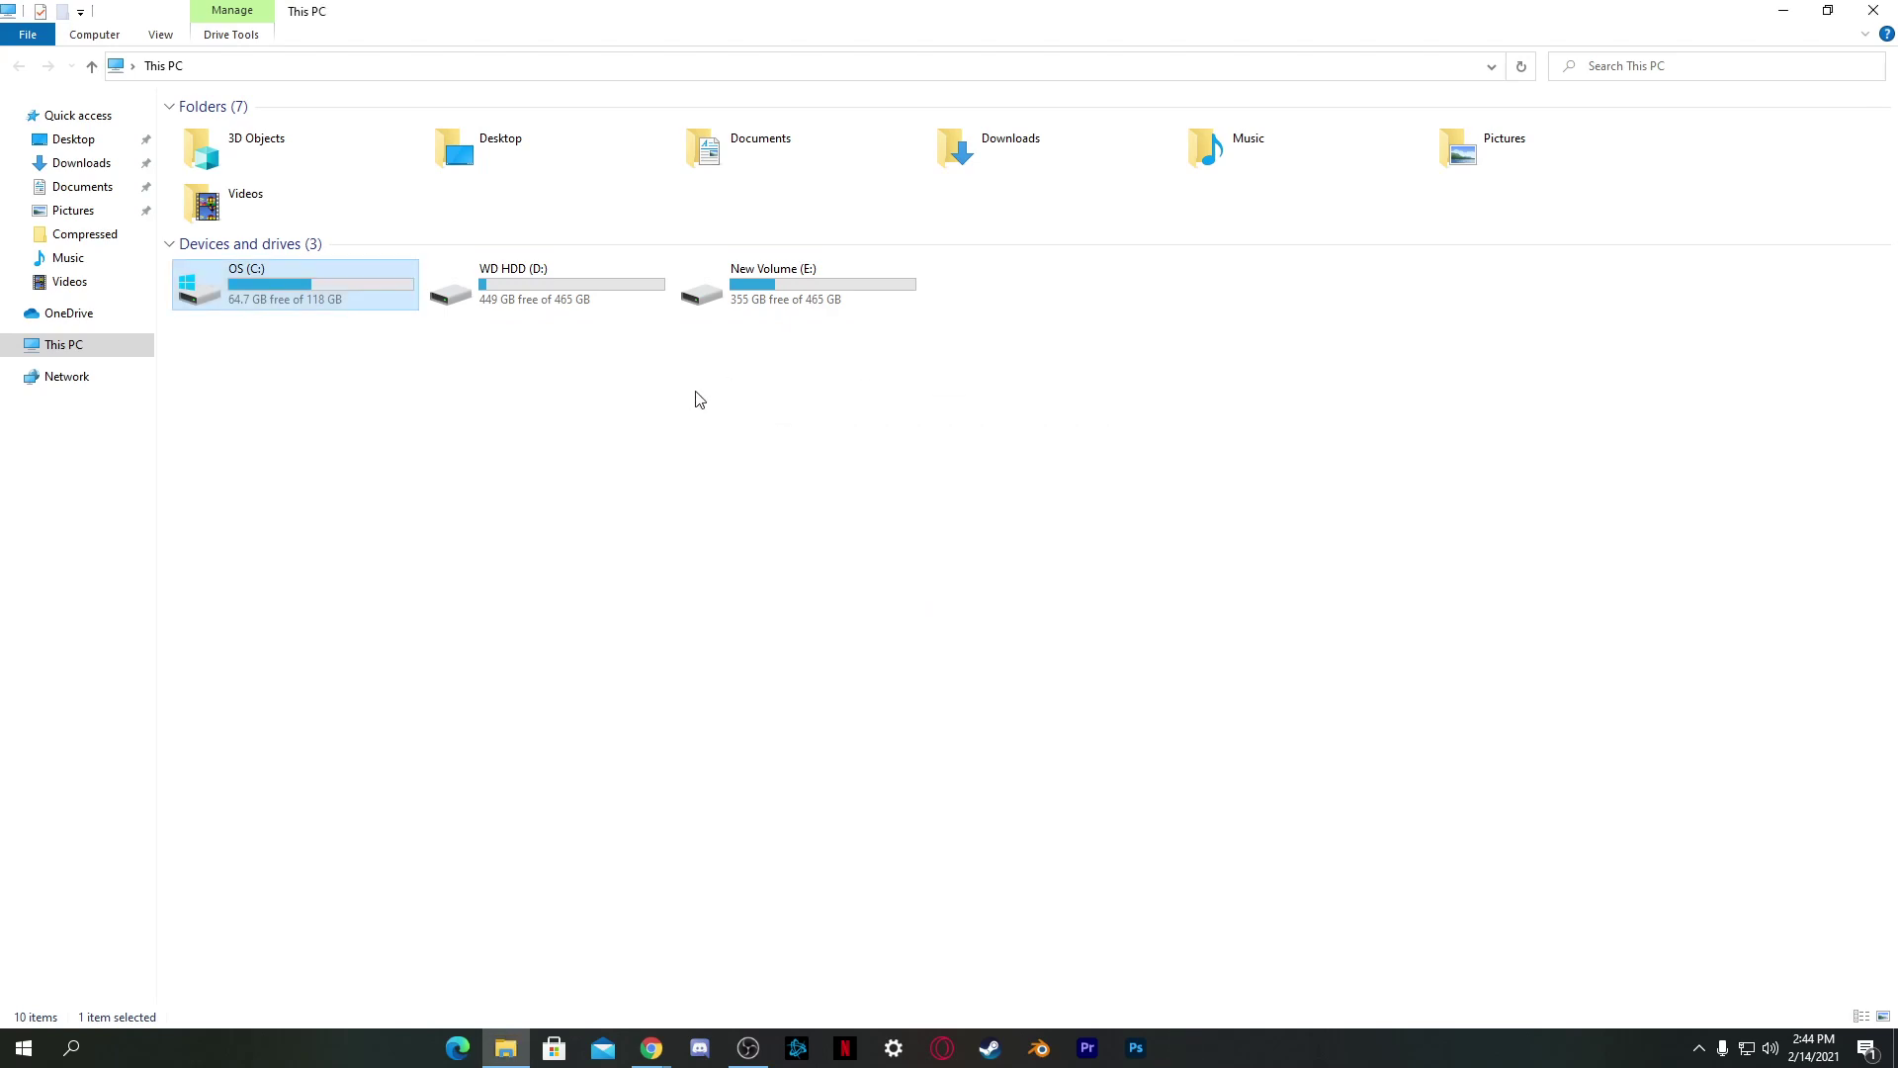
{"action": "left_click", "coordinate": [1873, 10]}
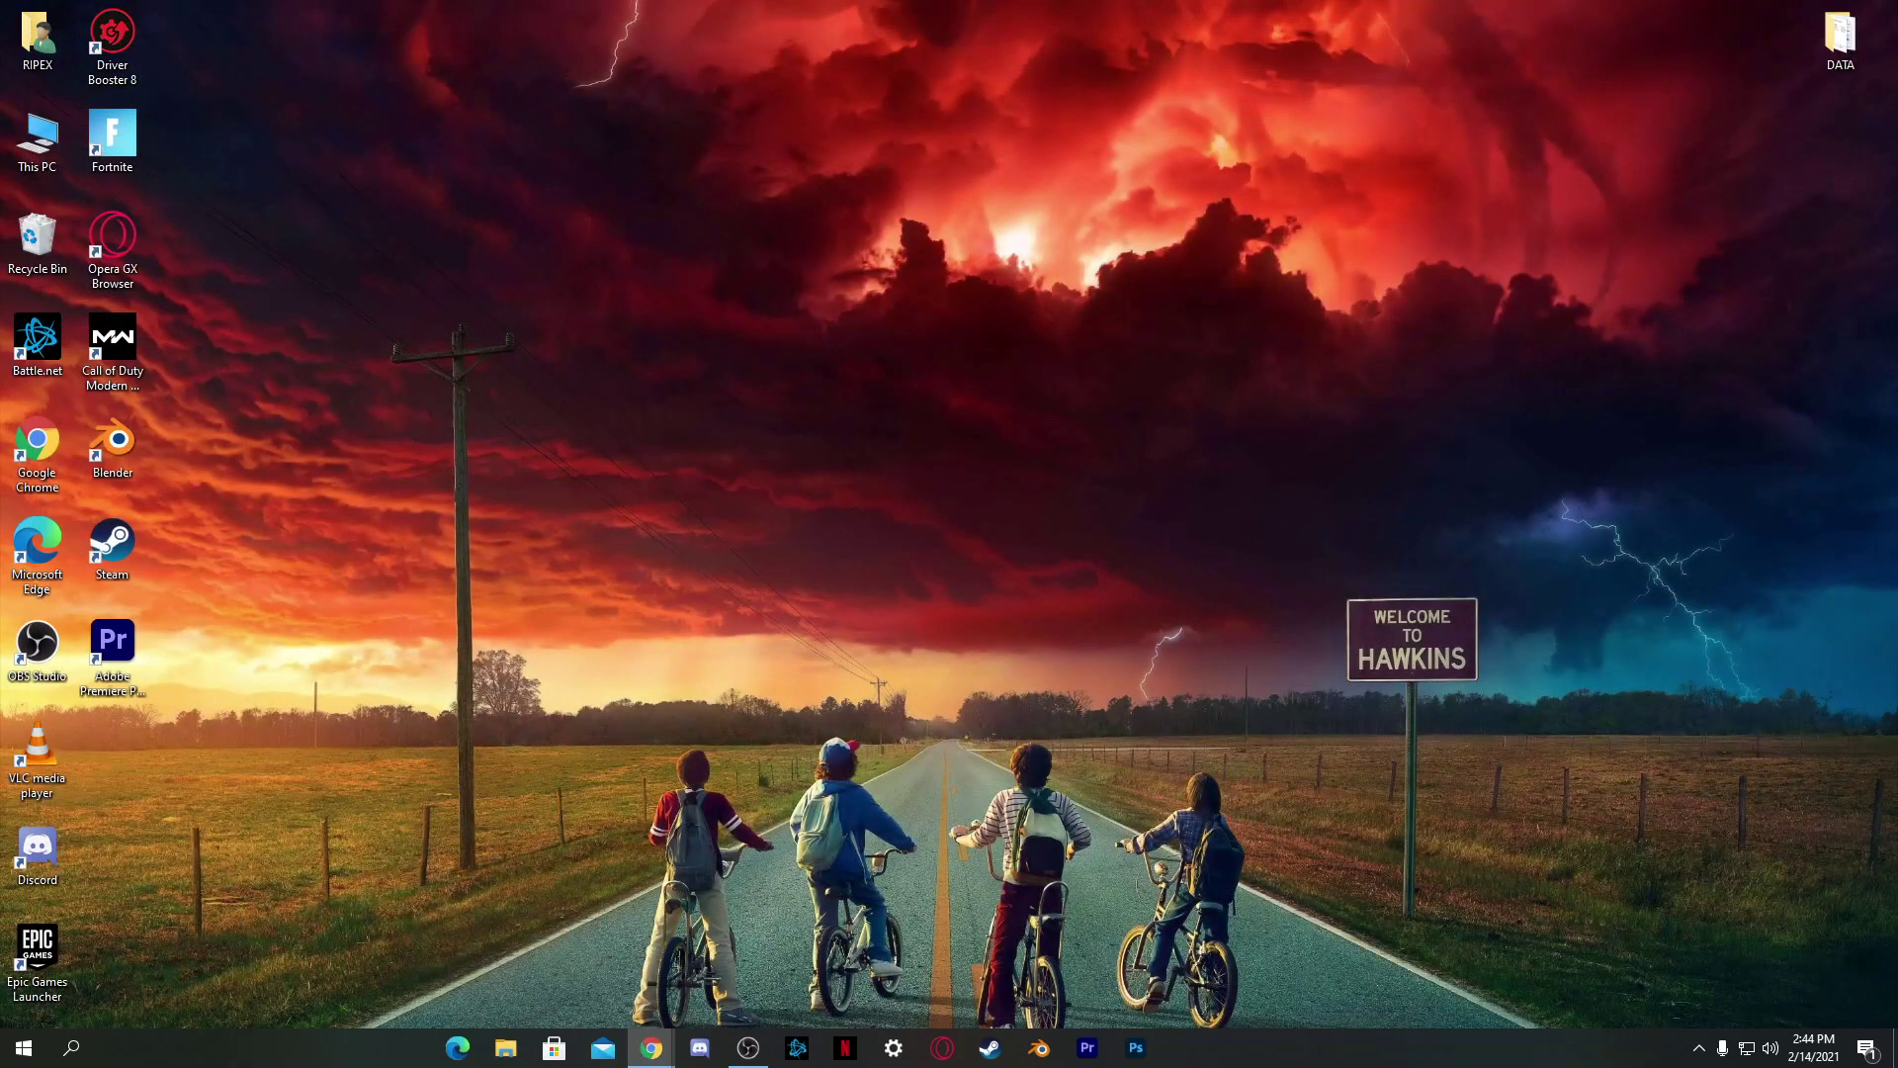
Empty the Recycle Bin from its desktop icon, confirming with Yes
{"action": "right_click", "coordinate": [49, 231]}
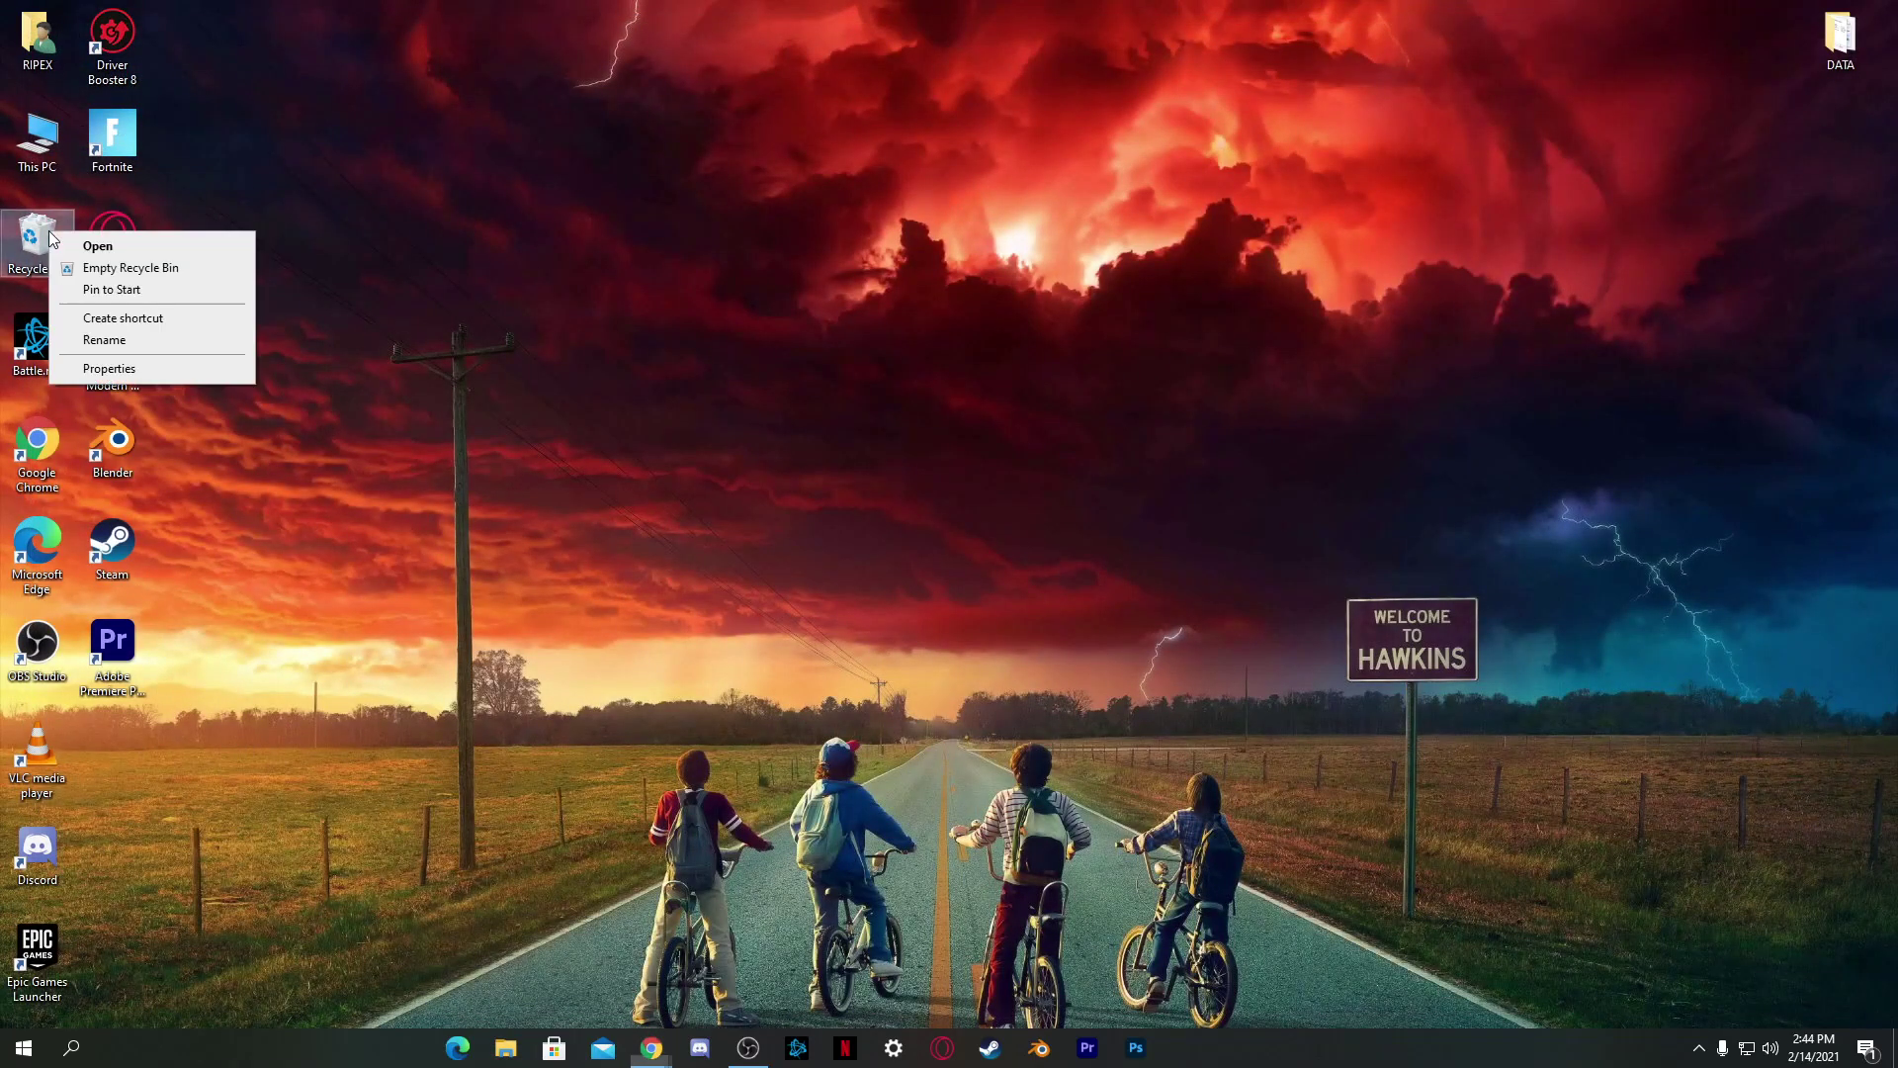
{"action": "left_click", "coordinate": [109, 269]}
{"action": "left_click", "coordinate": [992, 542]}
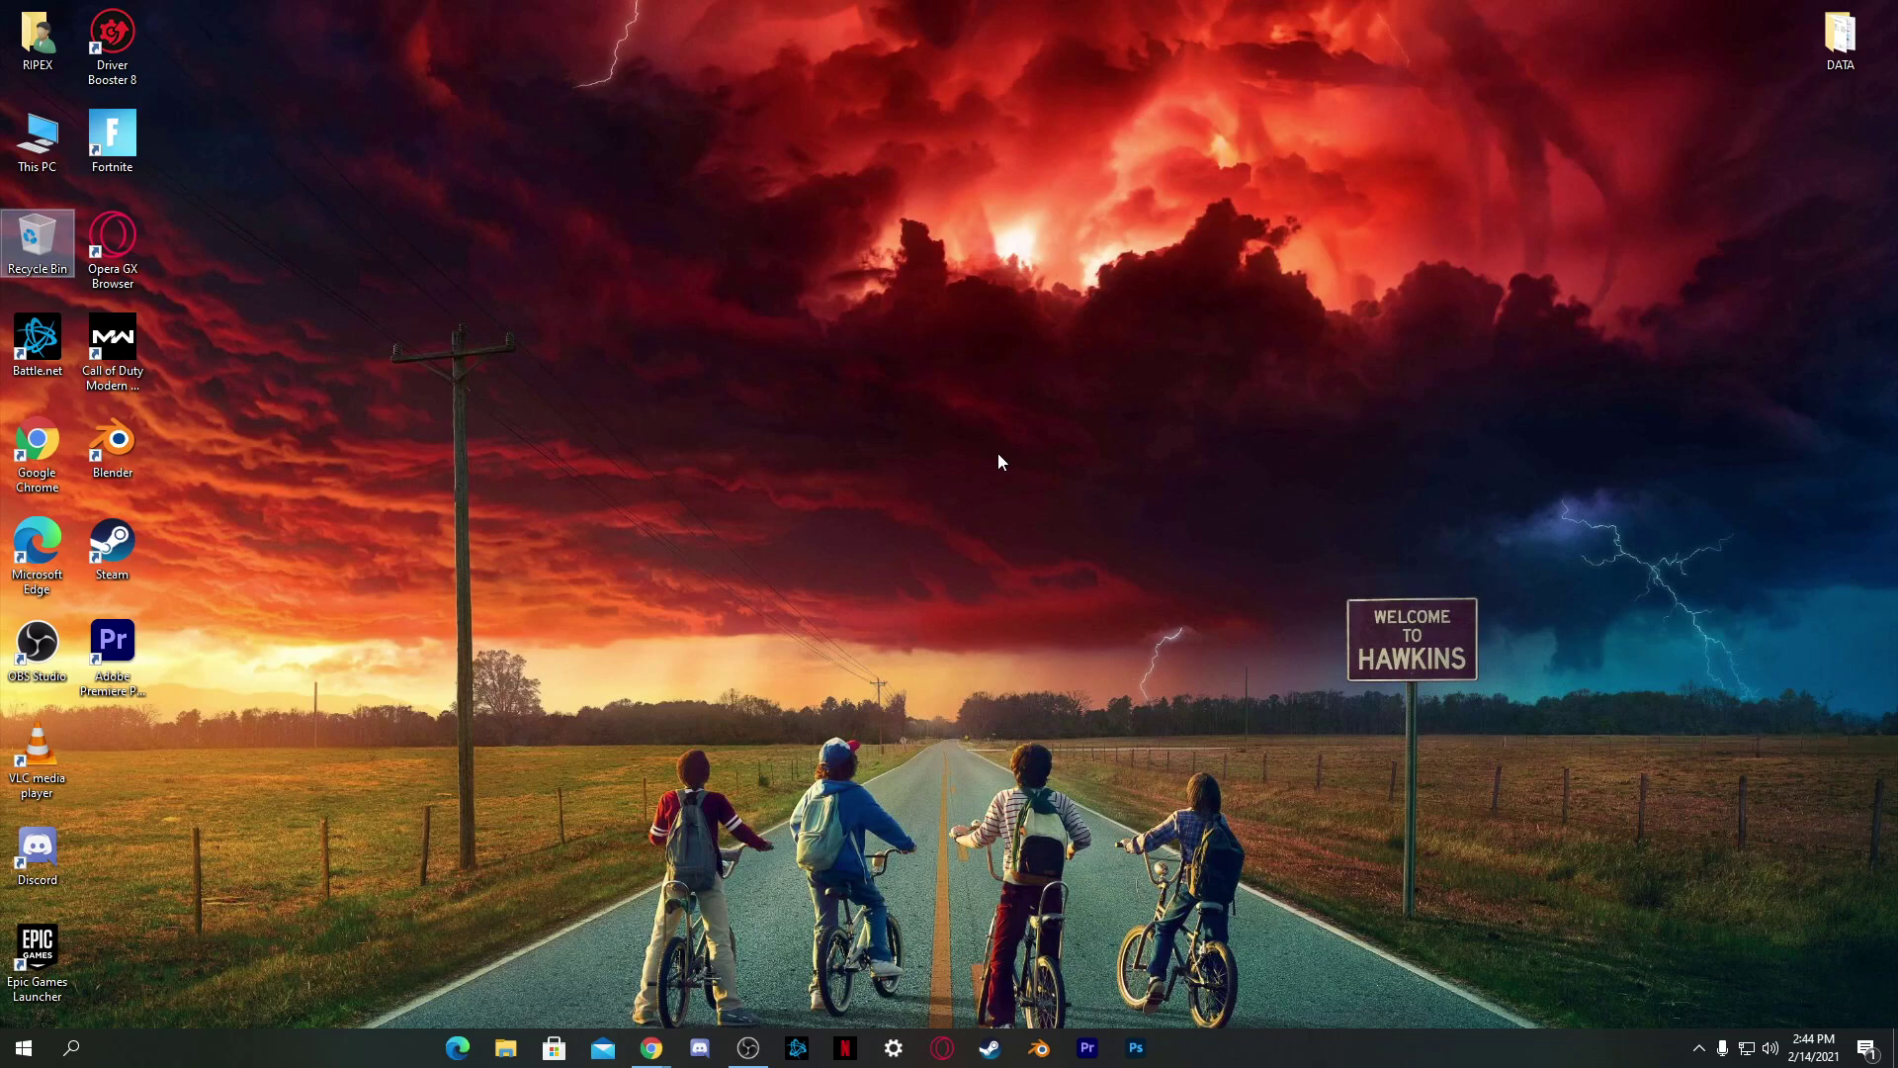
{"action": "right_click", "coordinate": [384, 1044]}
In Task Manager's Startup tab, disable EpicGamesLauncher and Google Chrome
{"action": "left_click", "coordinate": [453, 944]}
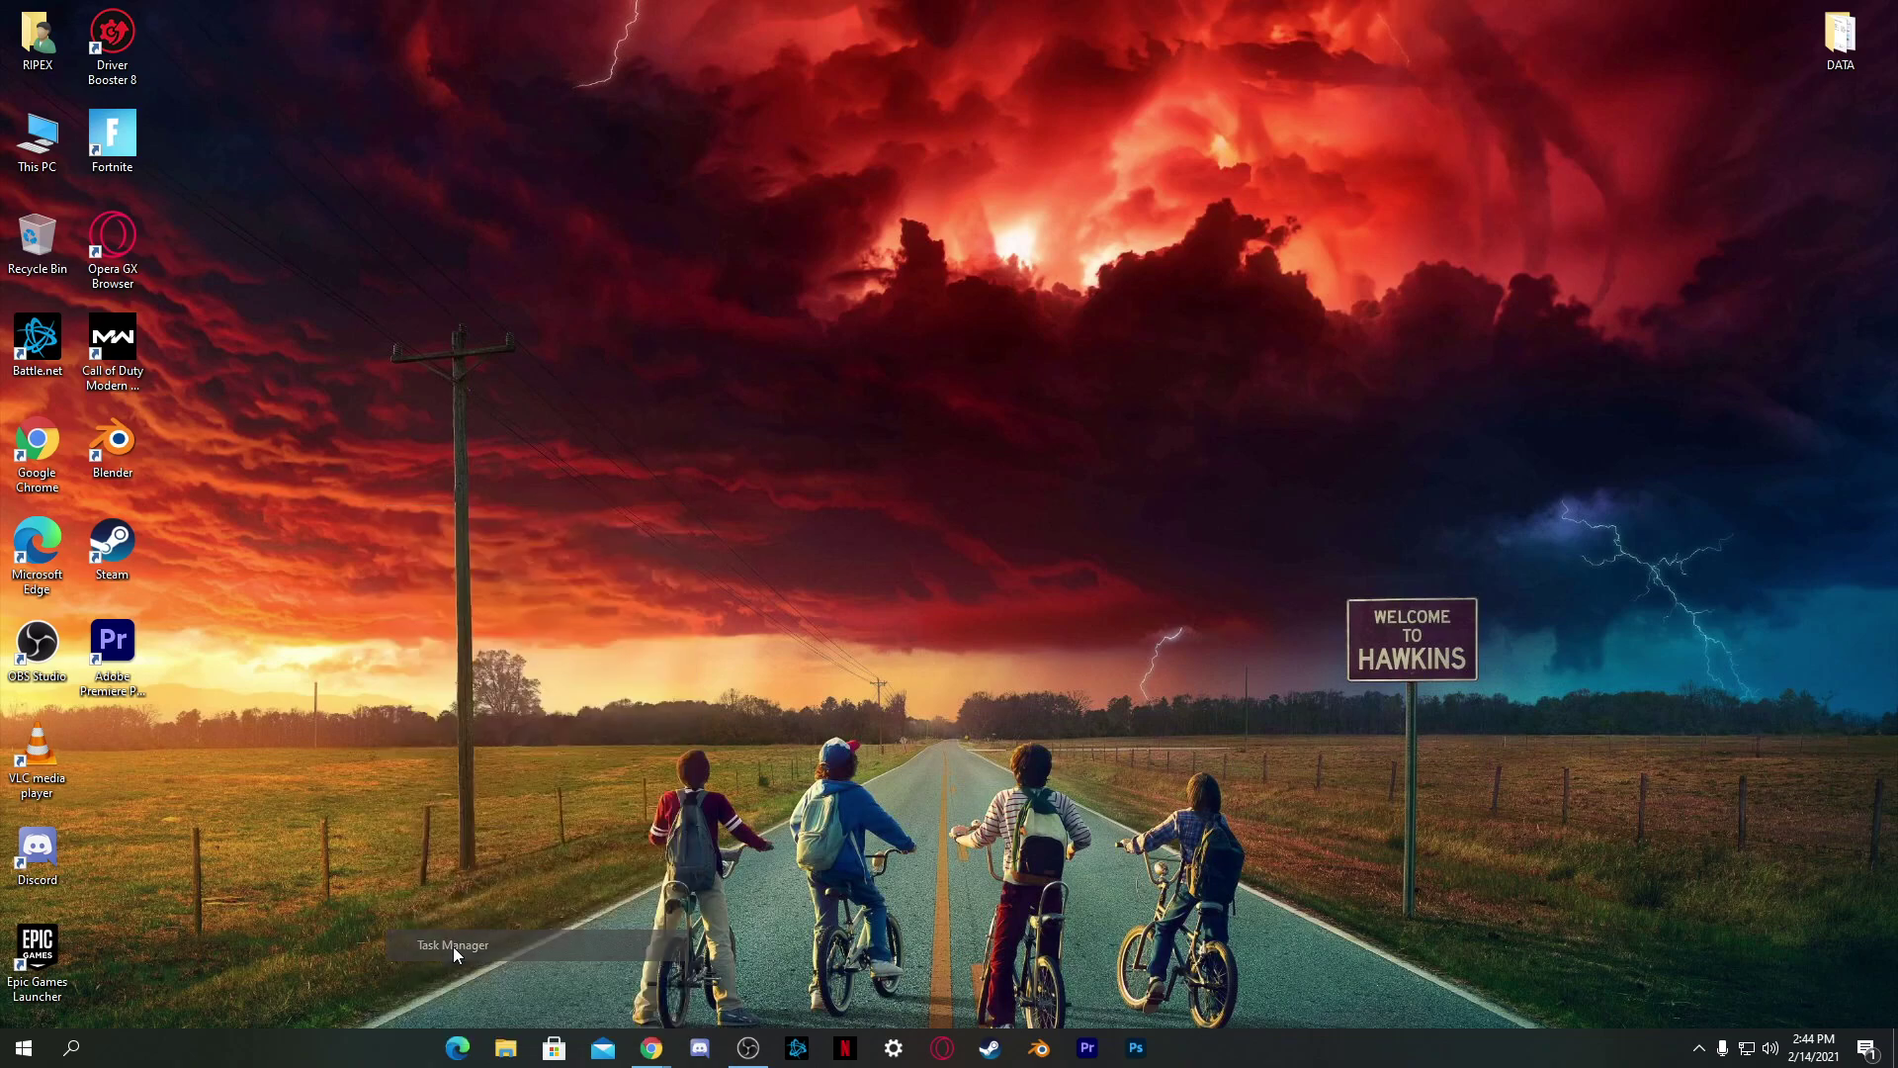
{"action": "left_click", "coordinate": [803, 399]}
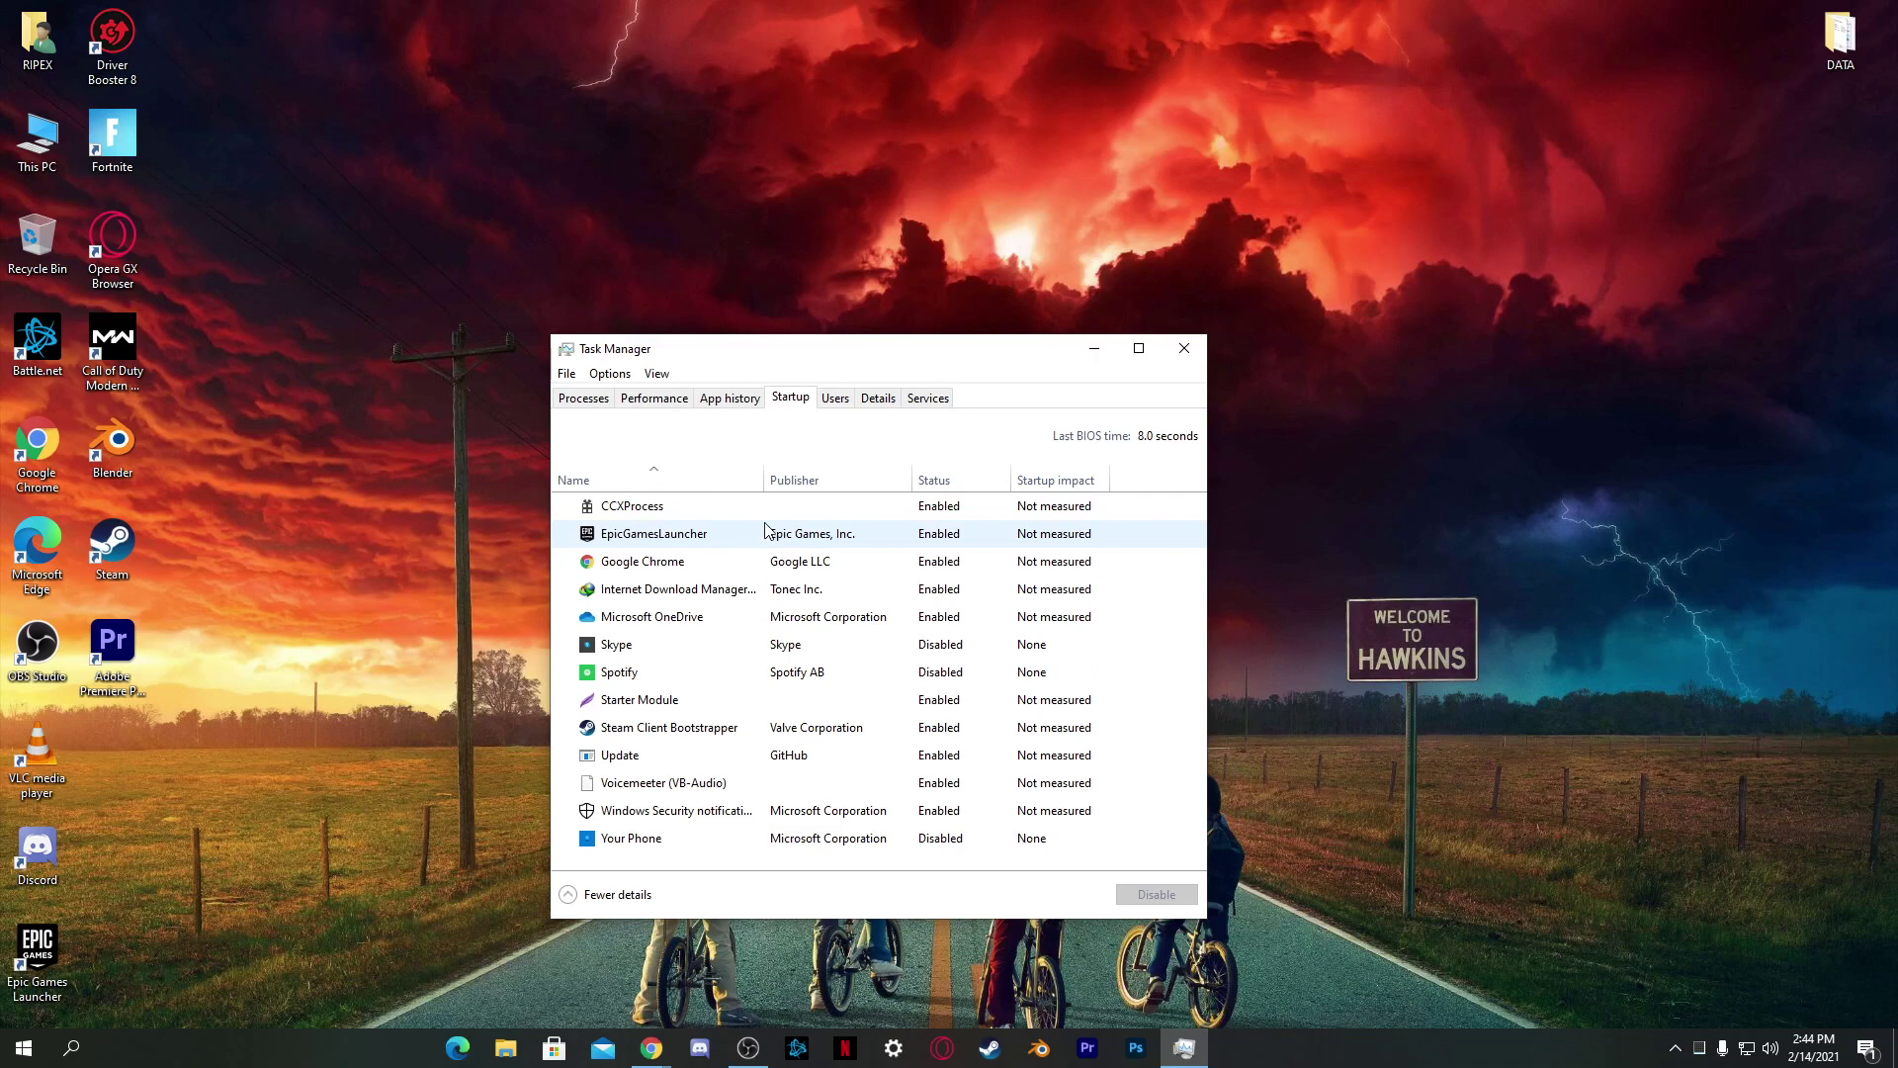
{"action": "right_click", "coordinate": [644, 543]}
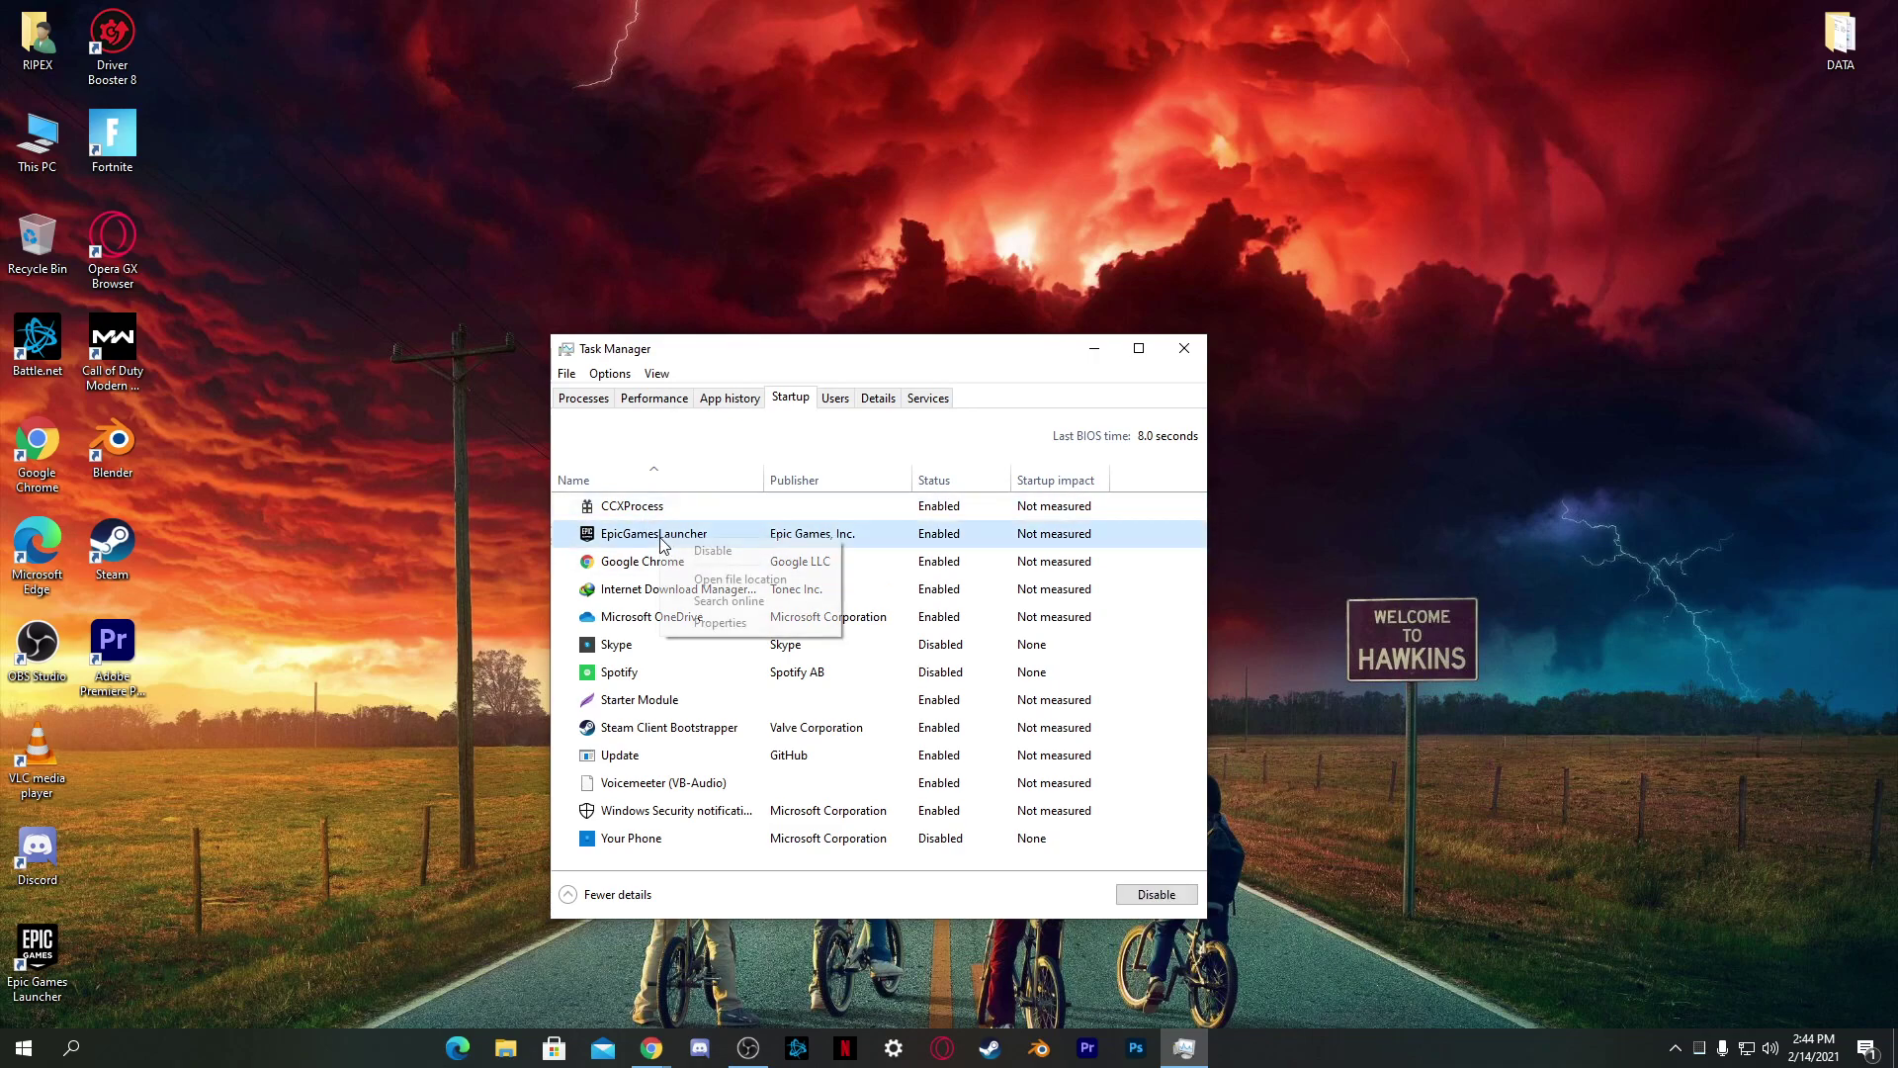
{"action": "key", "text": "Escape"}
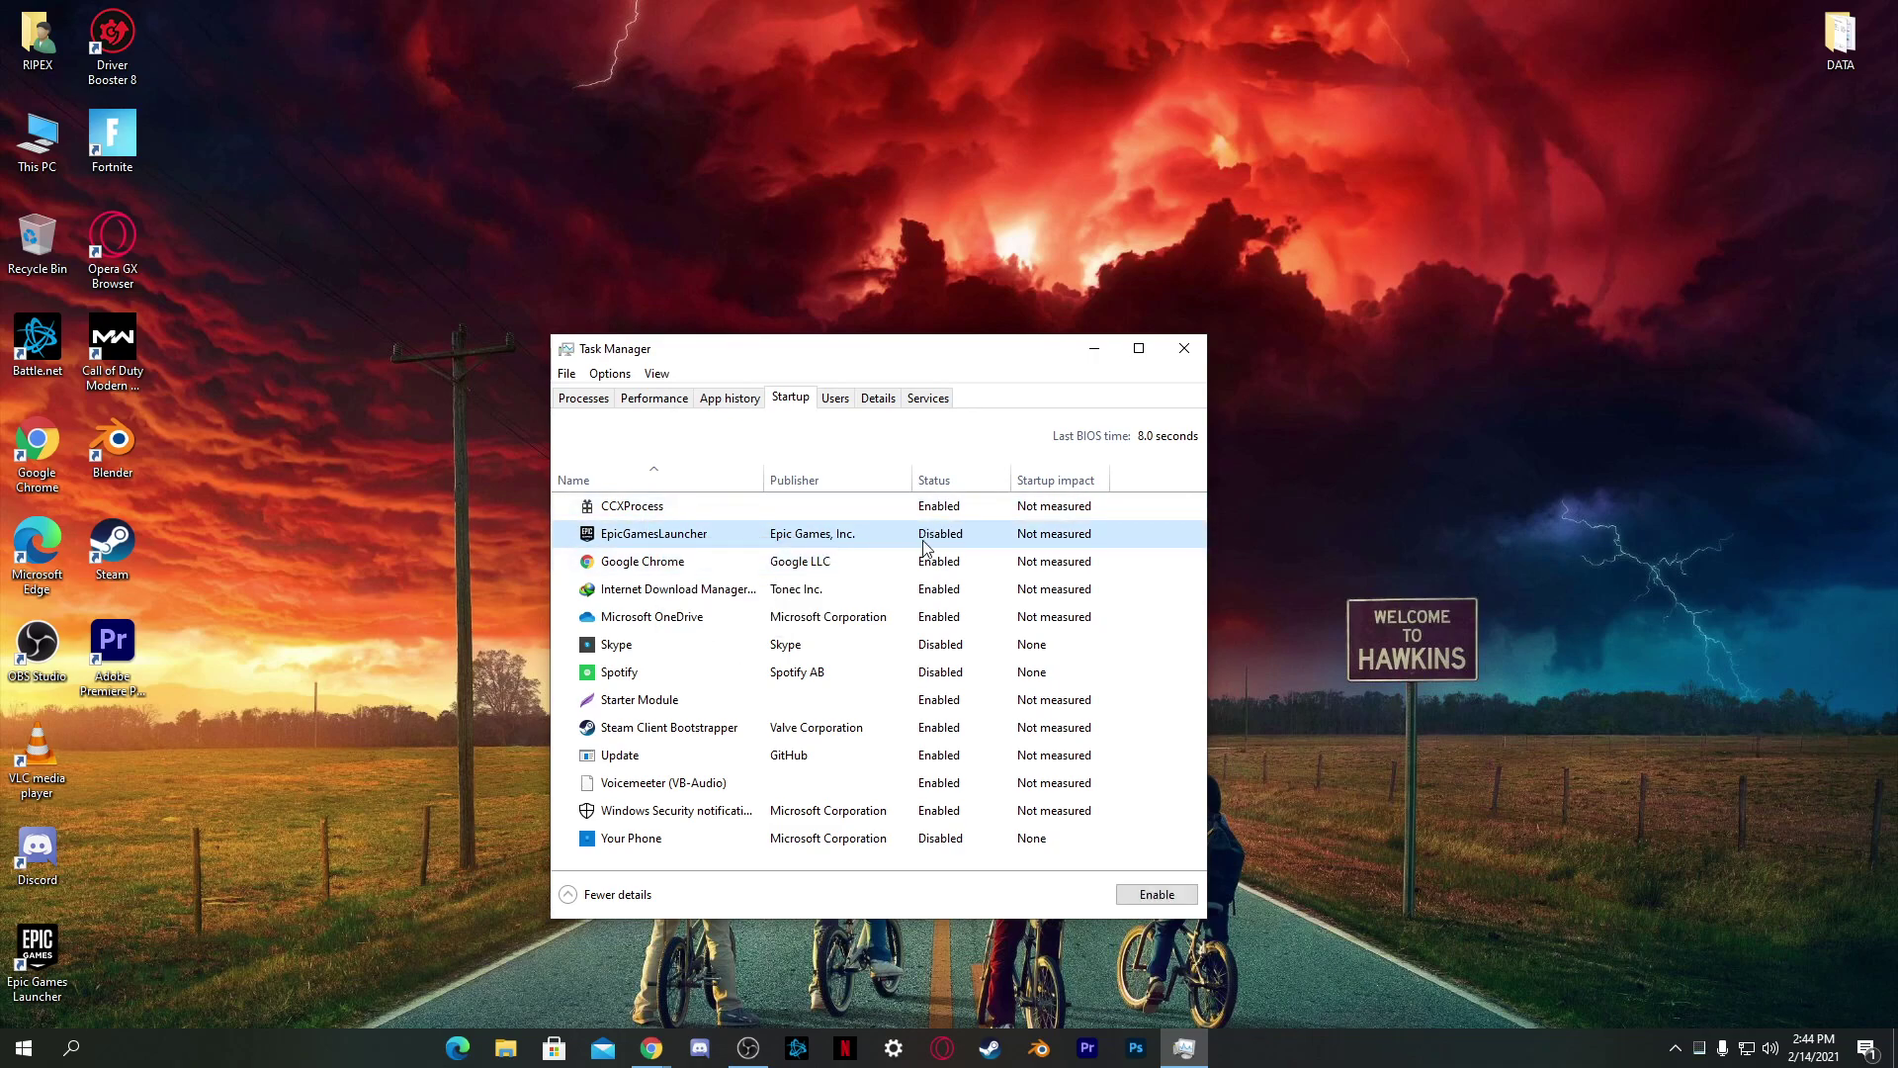
{"action": "right_click", "coordinate": [648, 566]}
{"action": "left_click", "coordinate": [692, 575]}
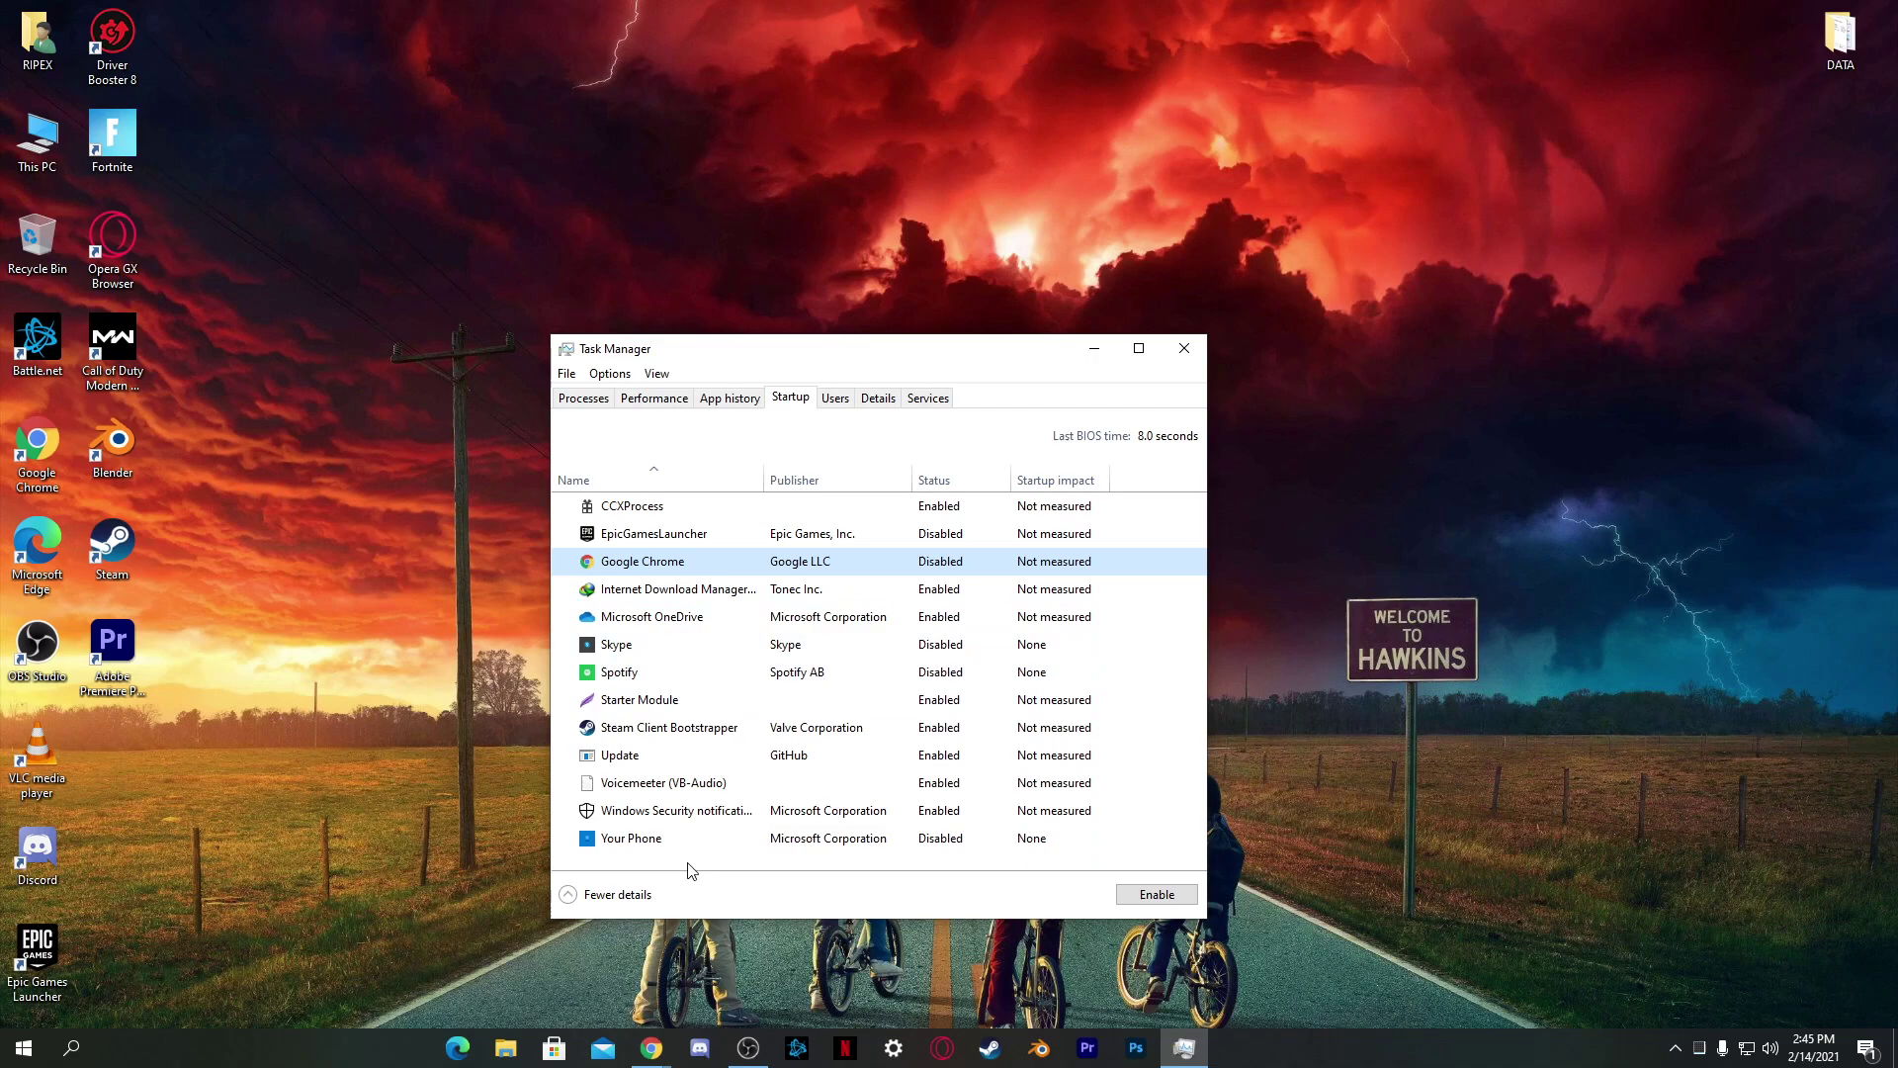
Disable Steam Client Bootstrapper and Microsoft OneDrive at startup, then close Task Manager
{"action": "right_click", "coordinate": [620, 736]}
{"action": "left_click", "coordinate": [657, 744]}
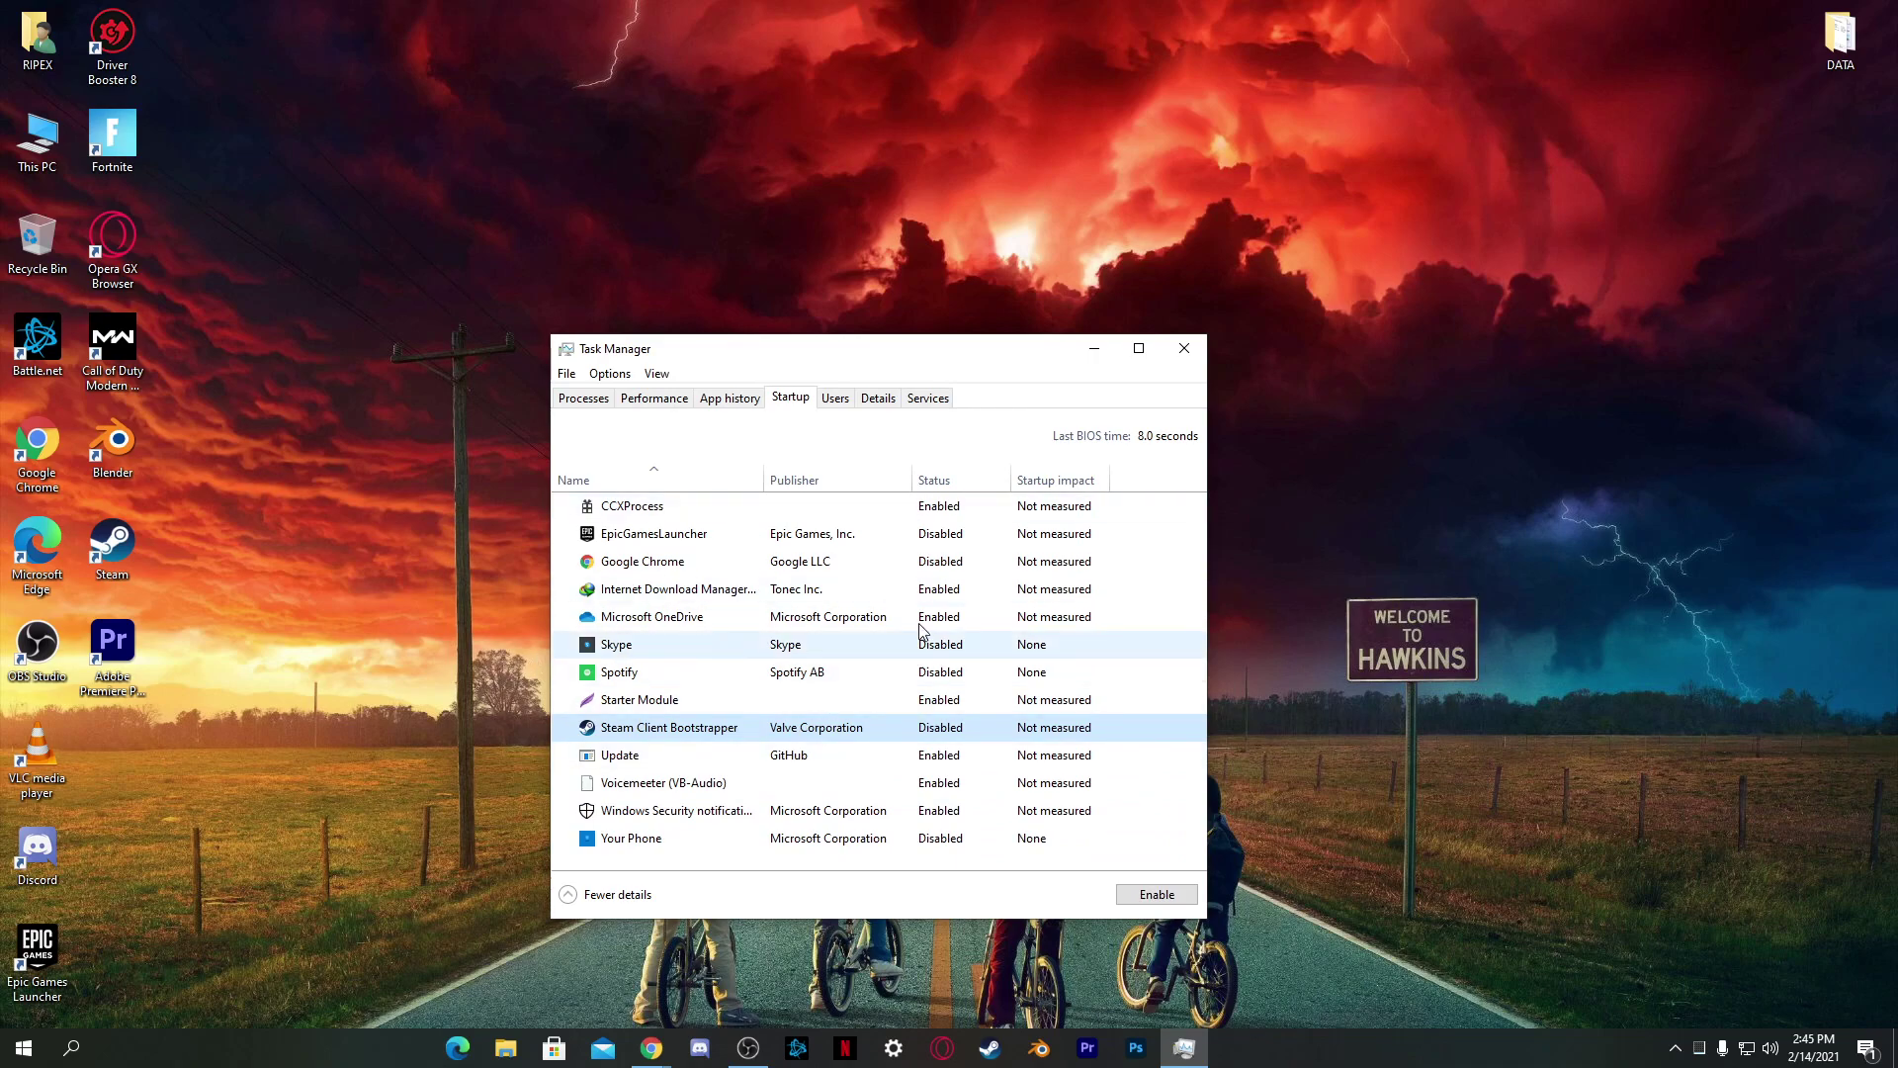
{"action": "right_click", "coordinate": [951, 617]}
{"action": "key", "text": "Escape"}
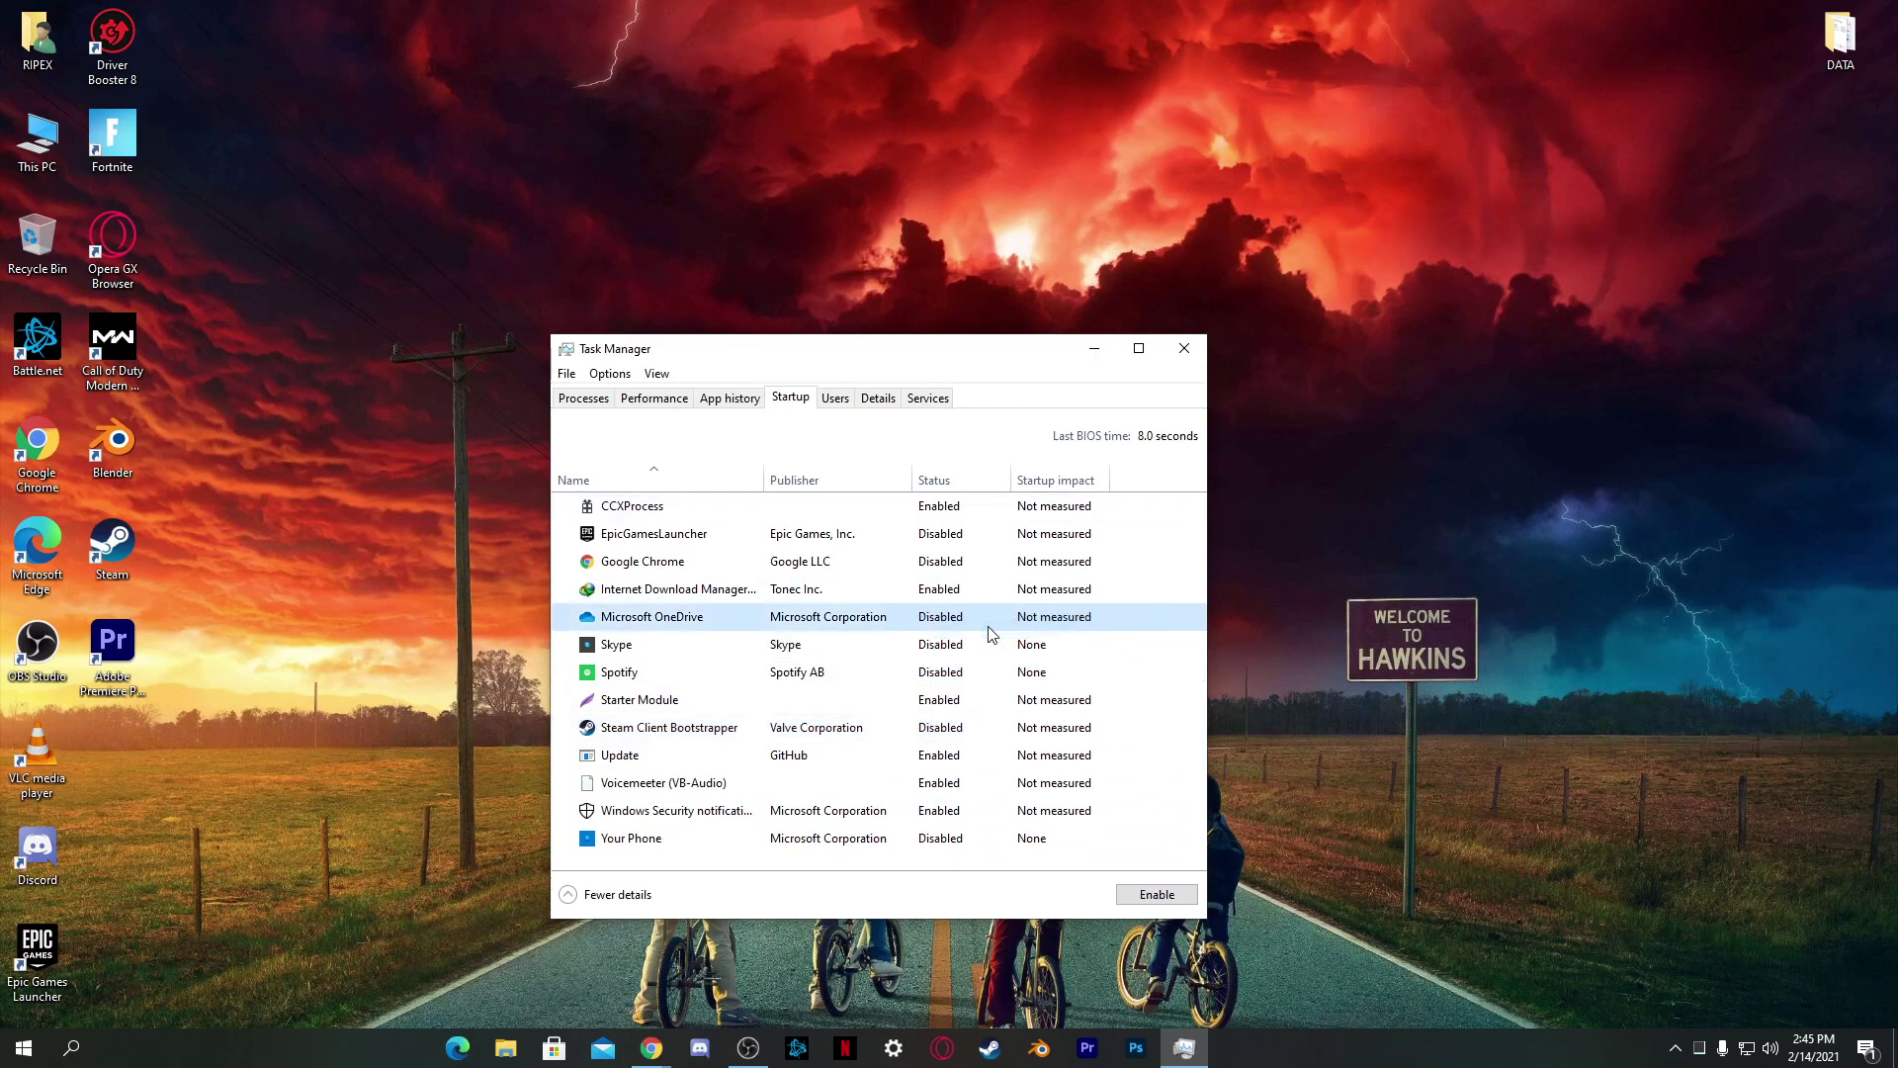
{"action": "left_click", "coordinate": [1184, 349]}
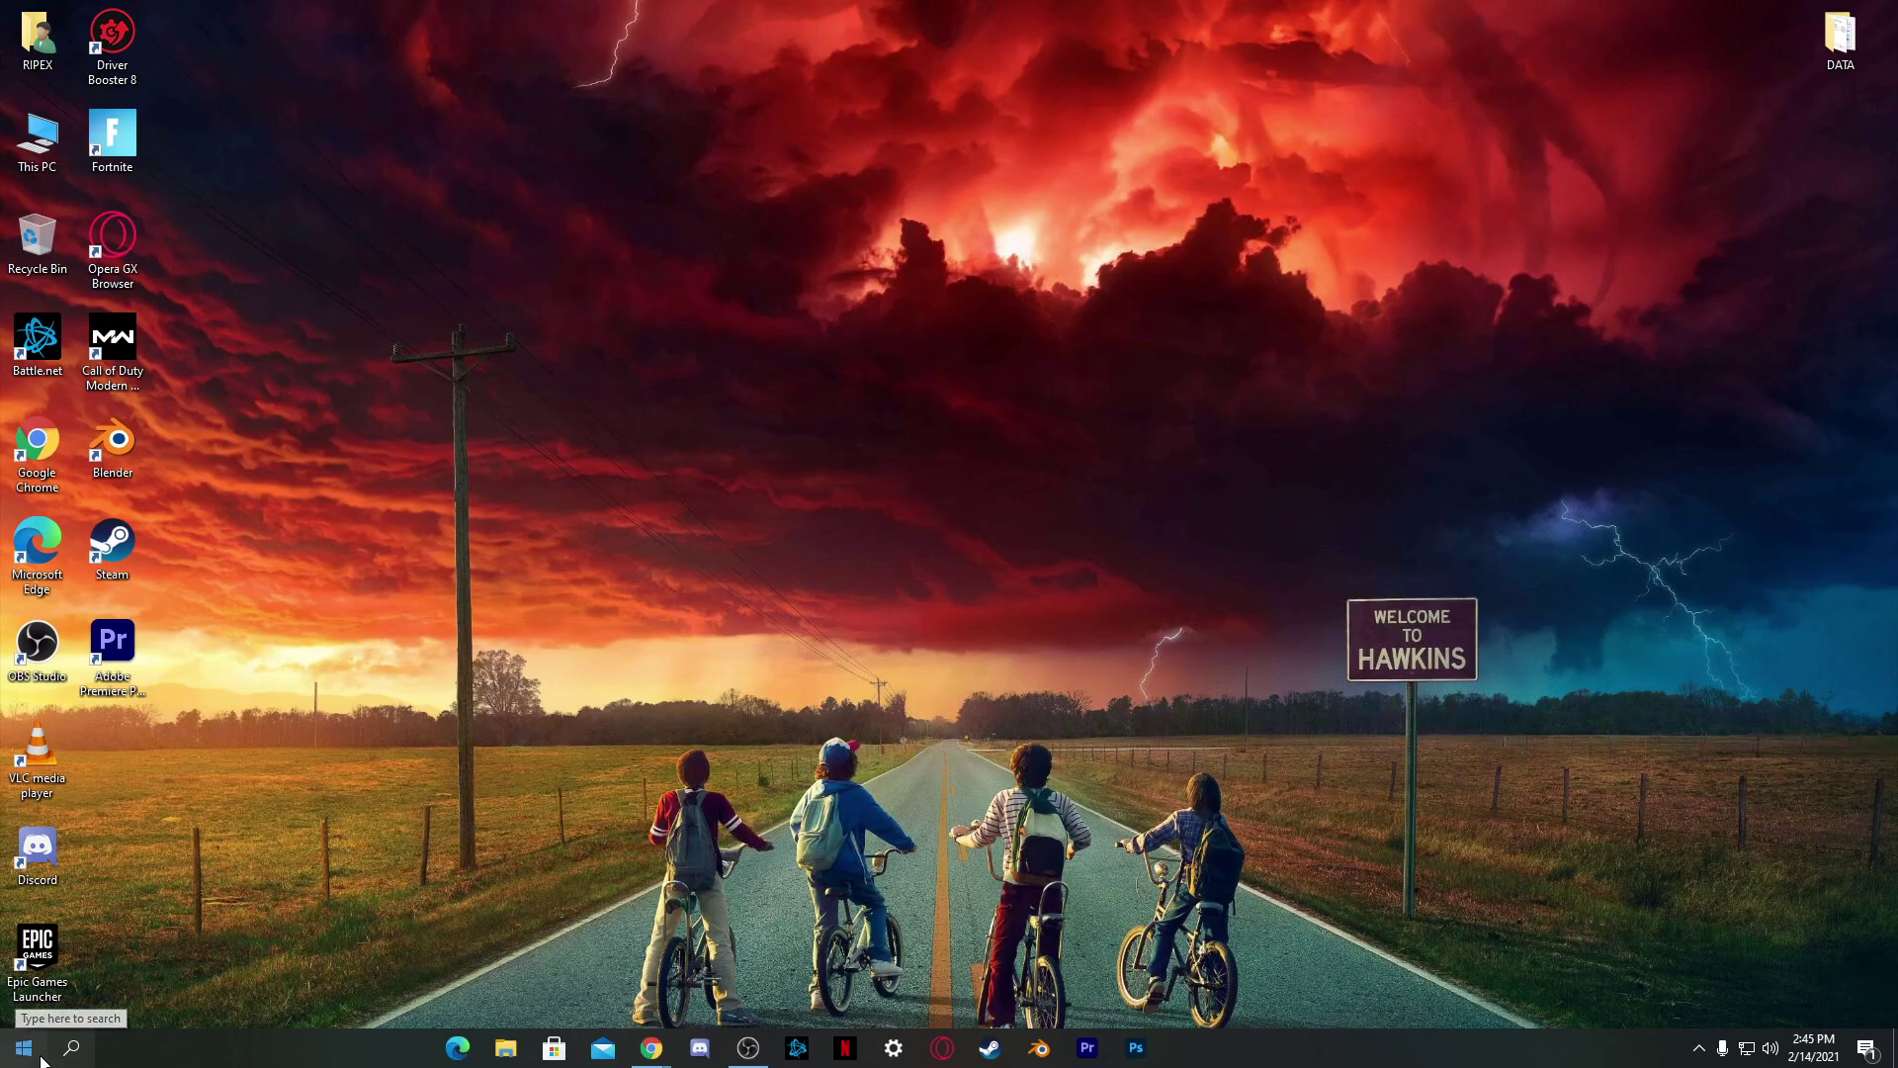
Open Apps & features in Settings and browse the installed apps list
{"action": "left_click", "coordinate": [894, 1050]}
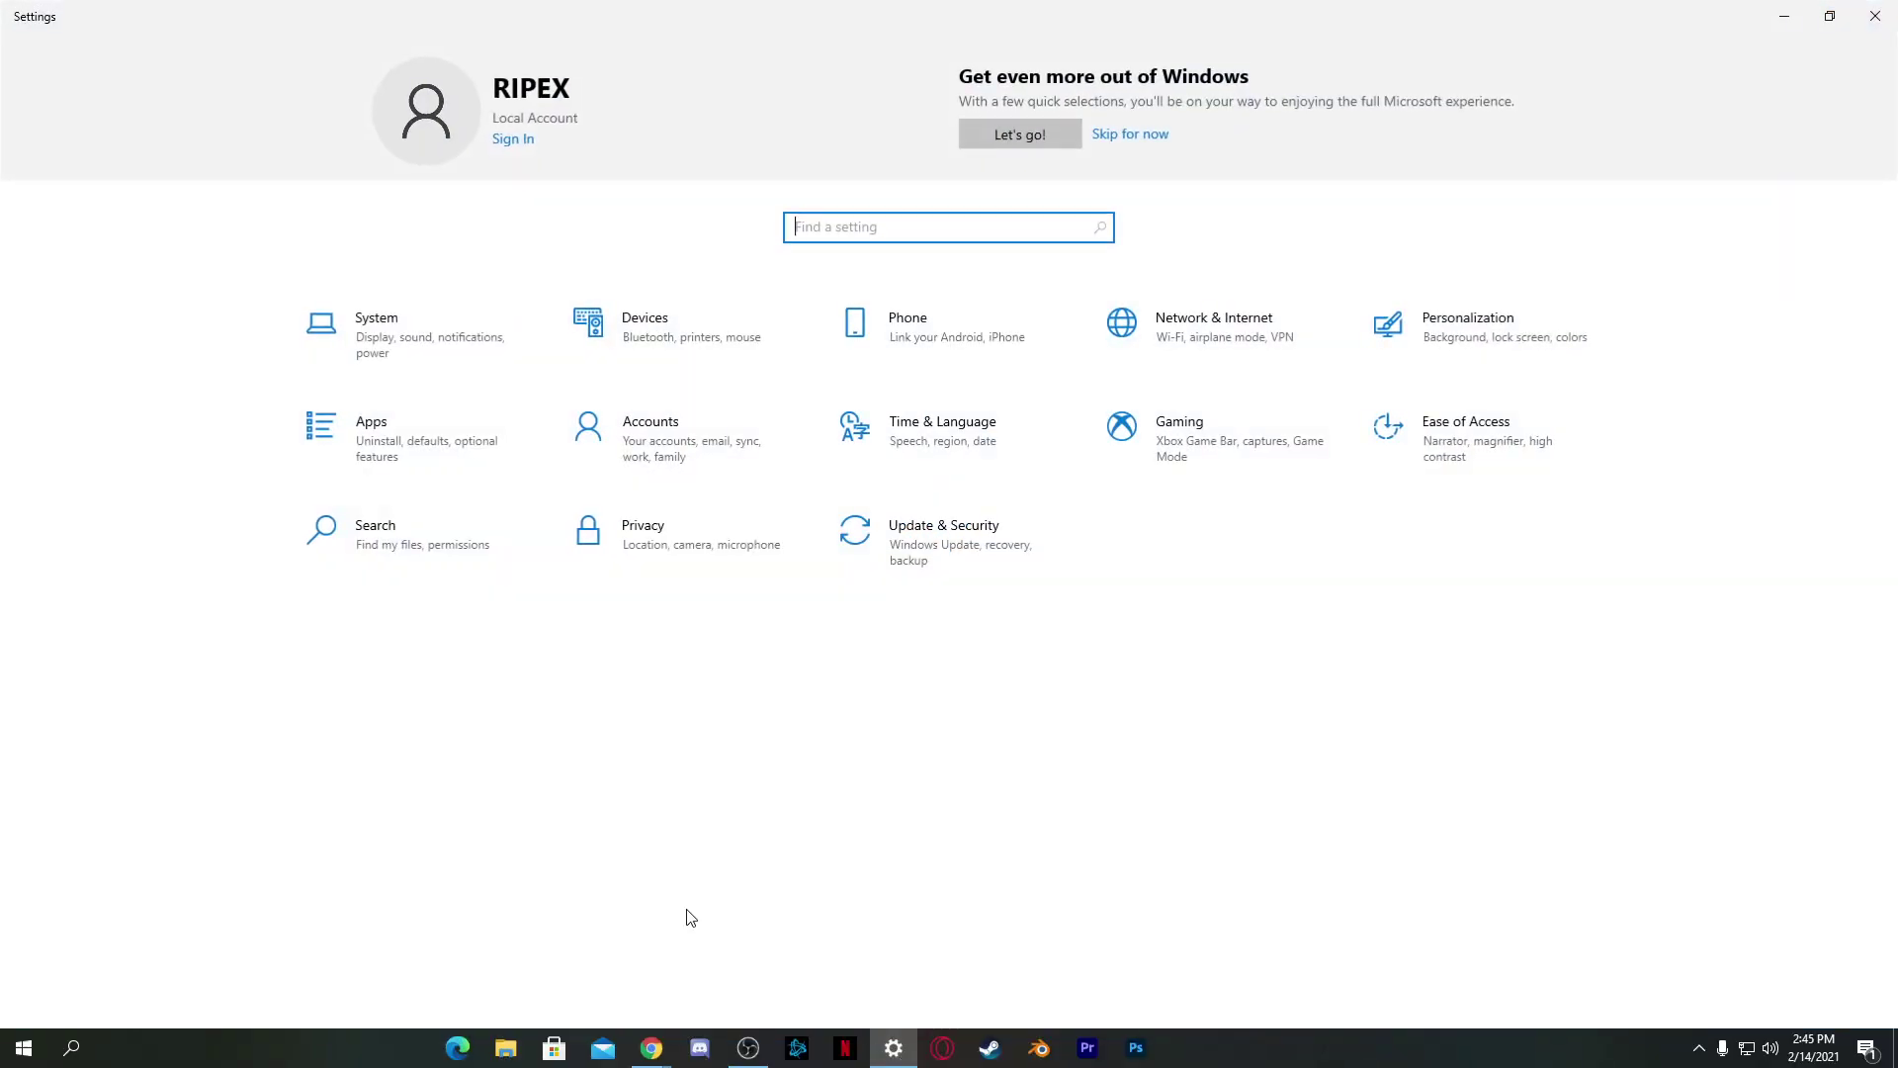
{"action": "left_click", "coordinate": [348, 461]}
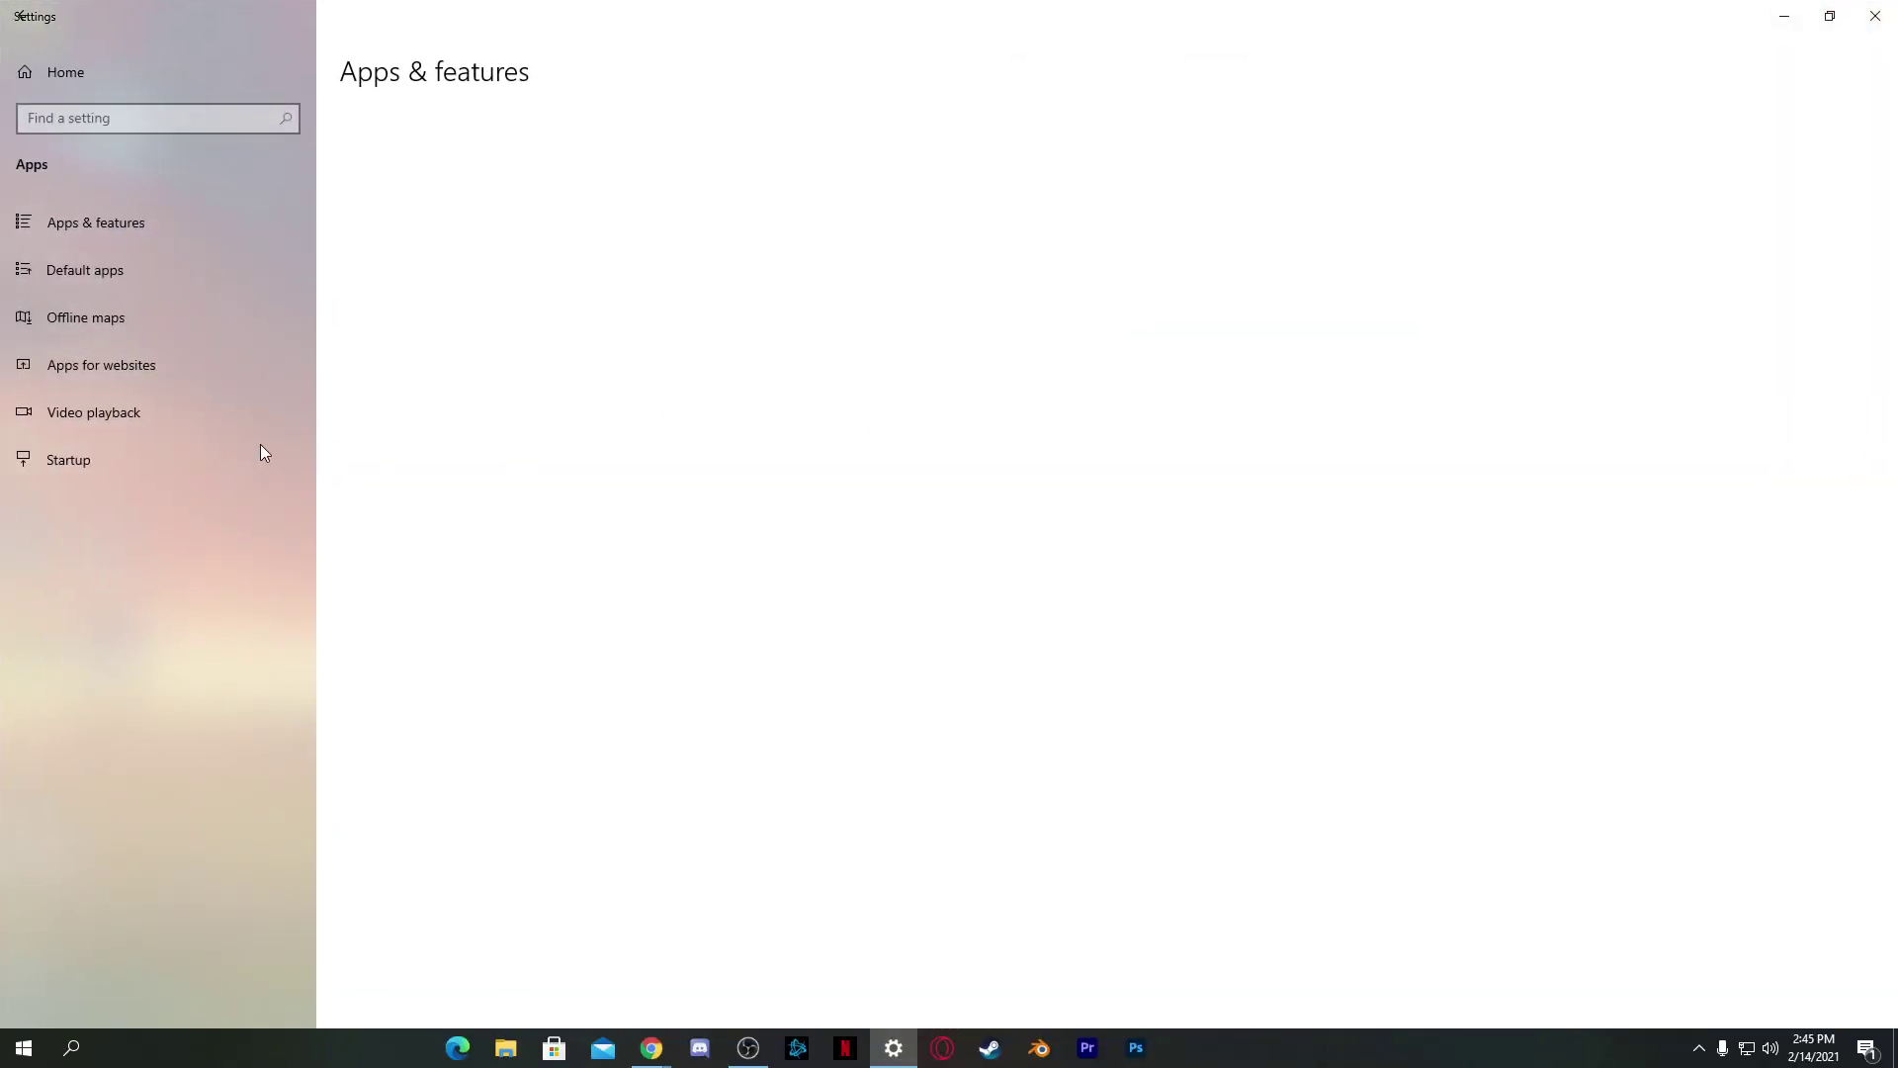
{"action": "scroll", "coordinate": [575, 633], "scroll_direction": "down", "scroll_amount": 5}
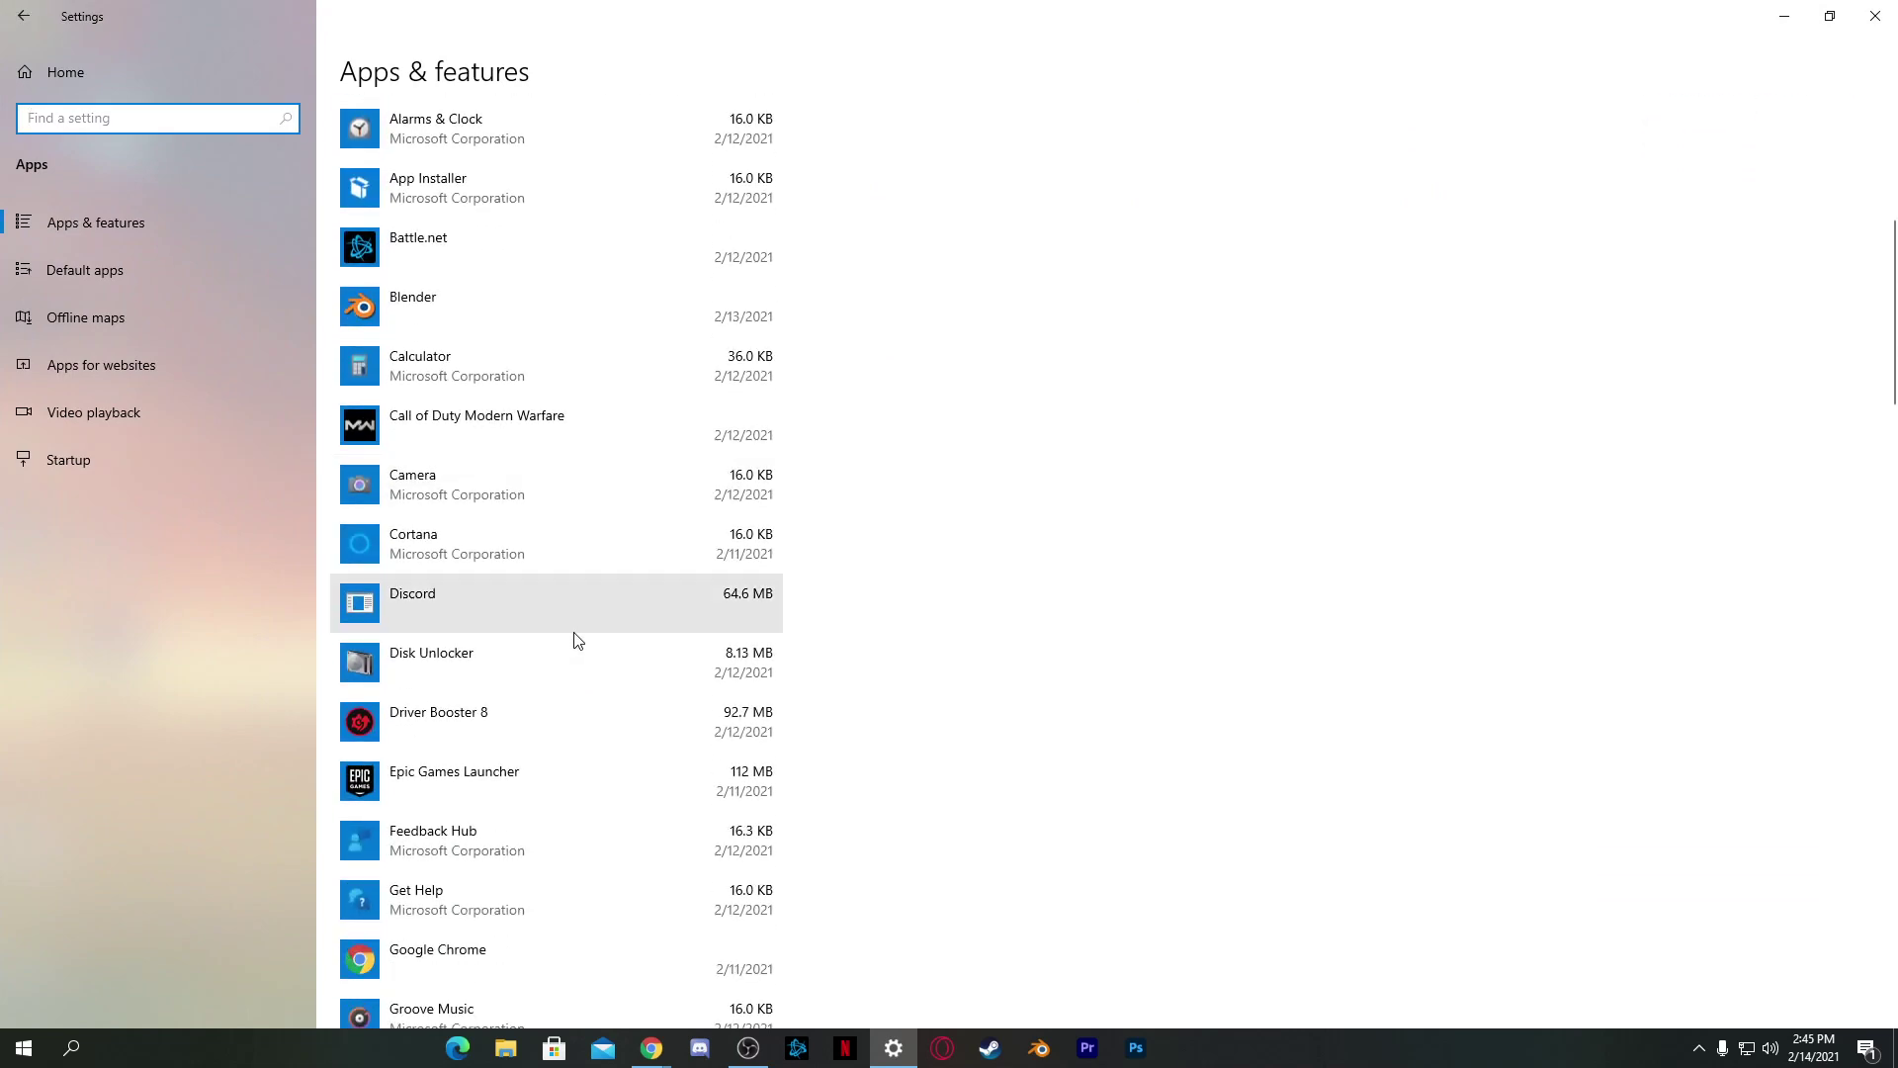
{"action": "left_click", "coordinate": [481, 554]}
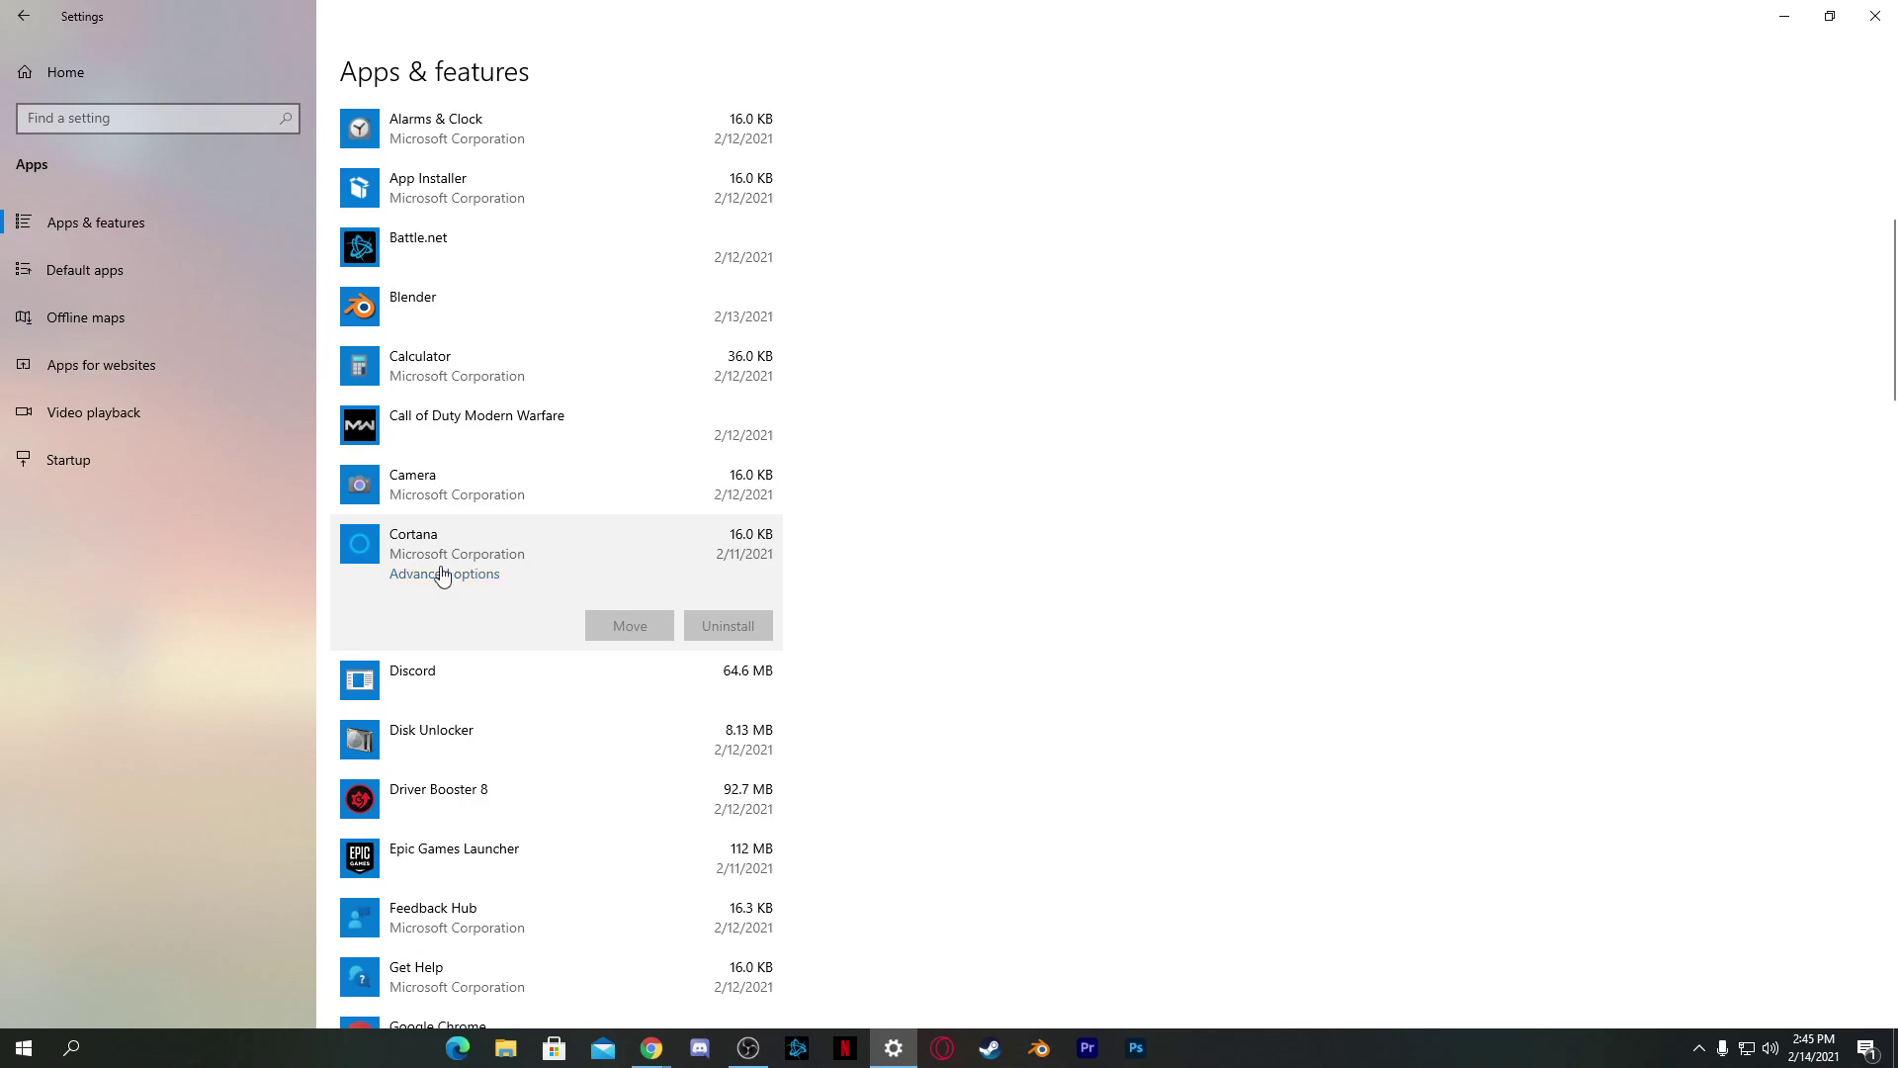
{"action": "left_click", "coordinate": [429, 741]}
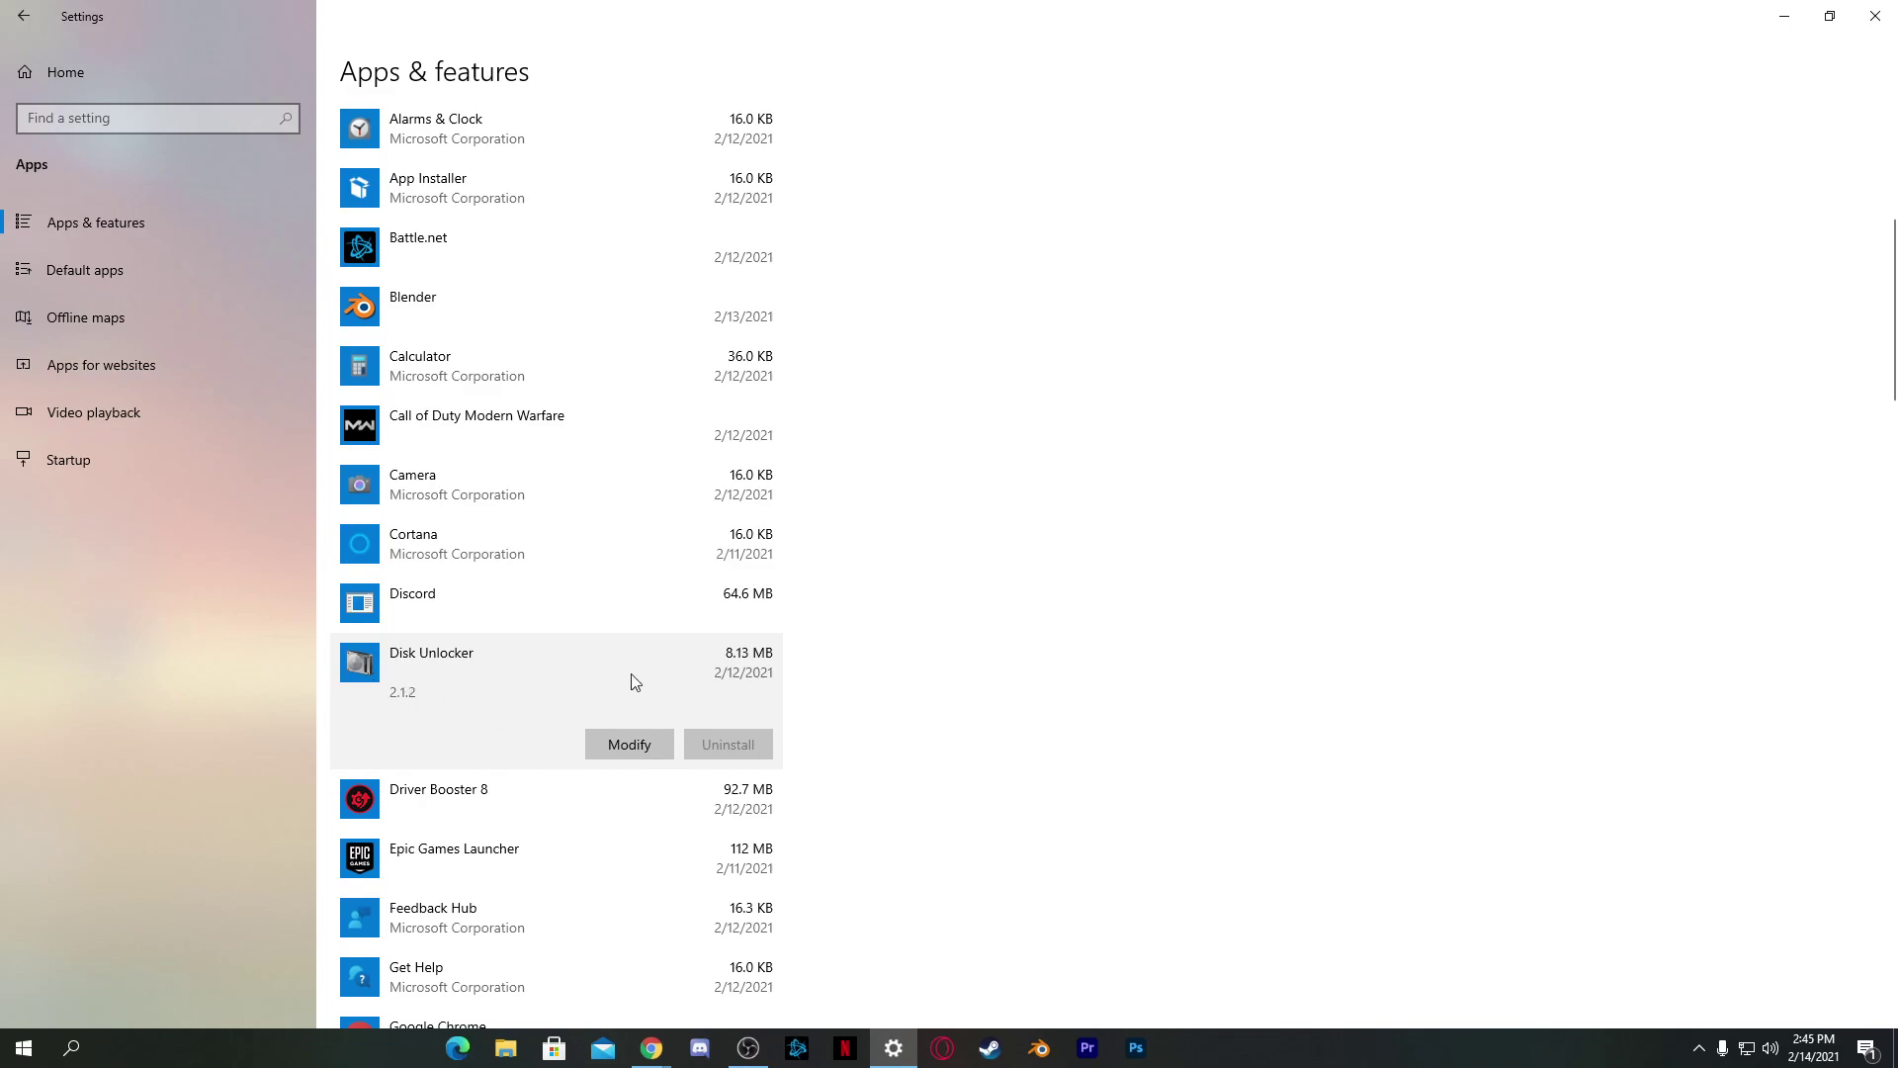
Uninstall Microsoft Solitaire Collection and close Settings
{"action": "scroll", "coordinate": [559, 752], "scroll_direction": "down", "scroll_amount": 5}
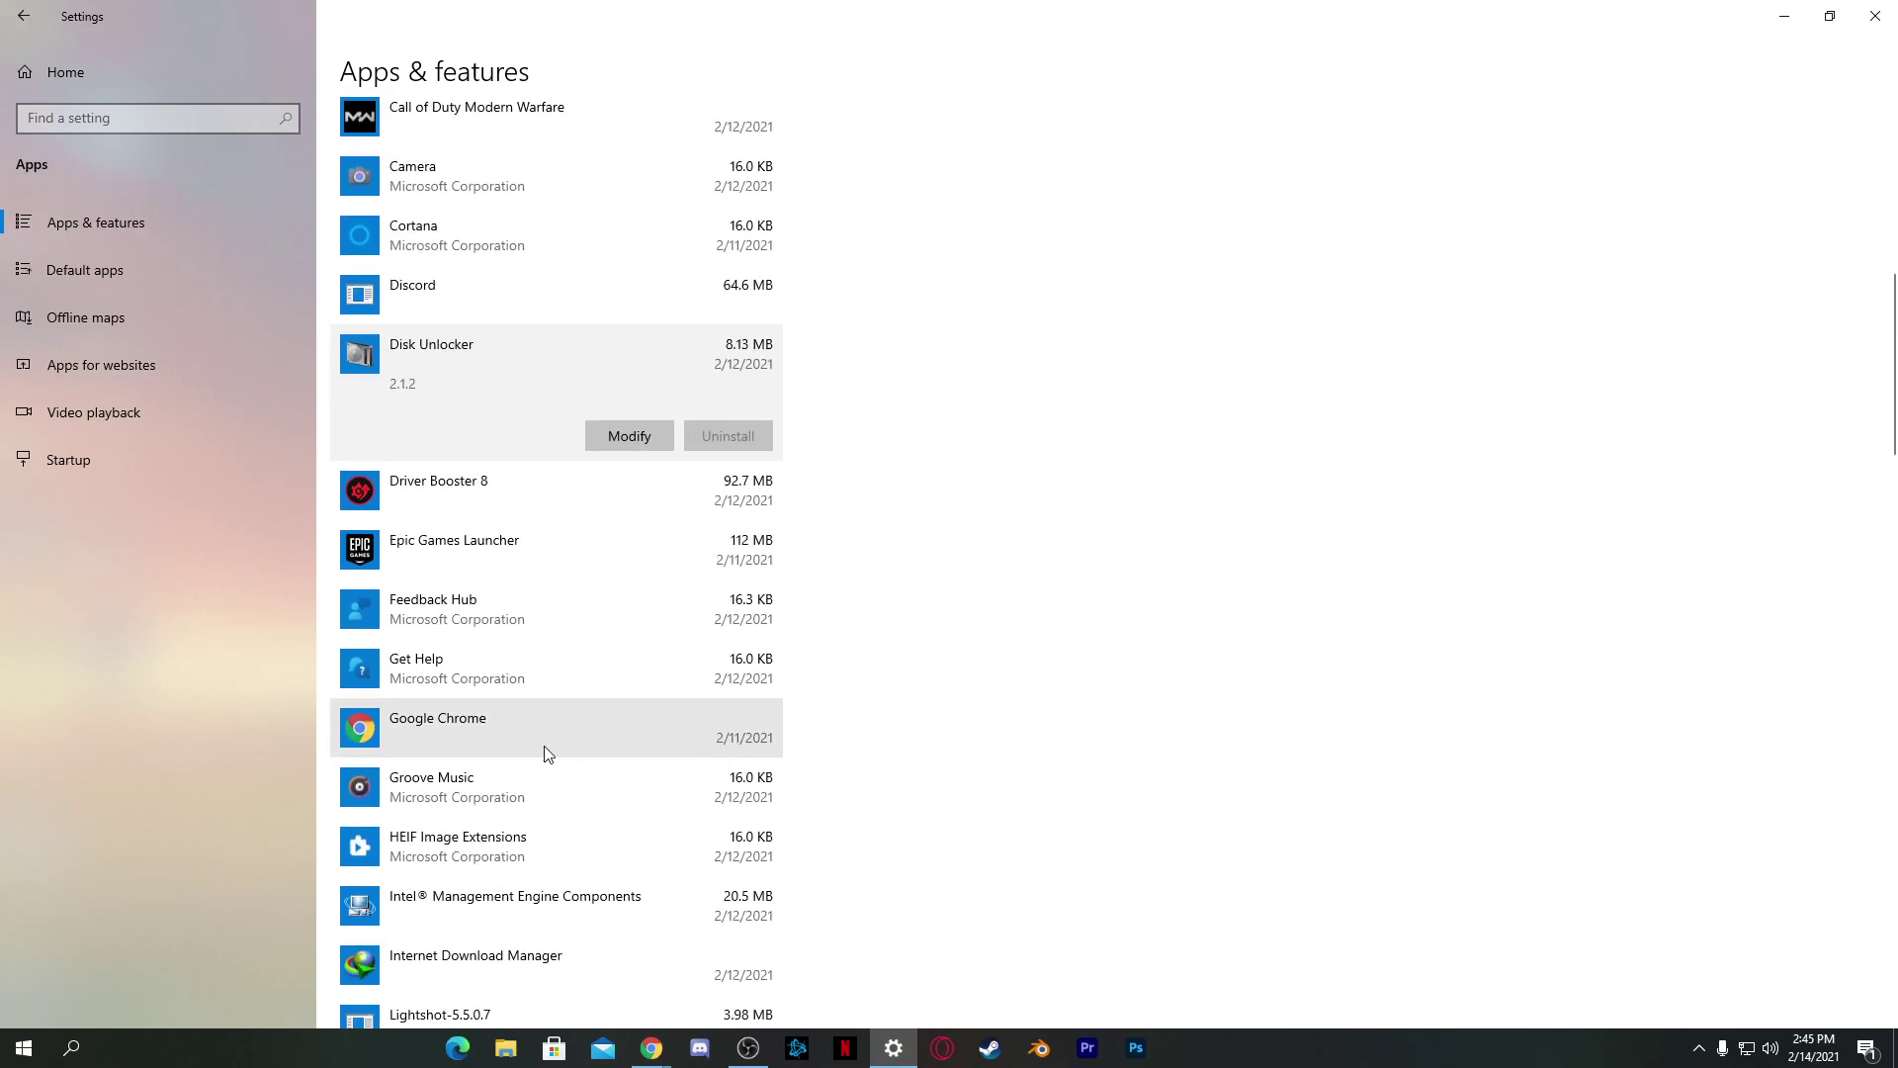
{"action": "scroll", "coordinate": [554, 531], "scroll_direction": "down", "scroll_amount": 2}
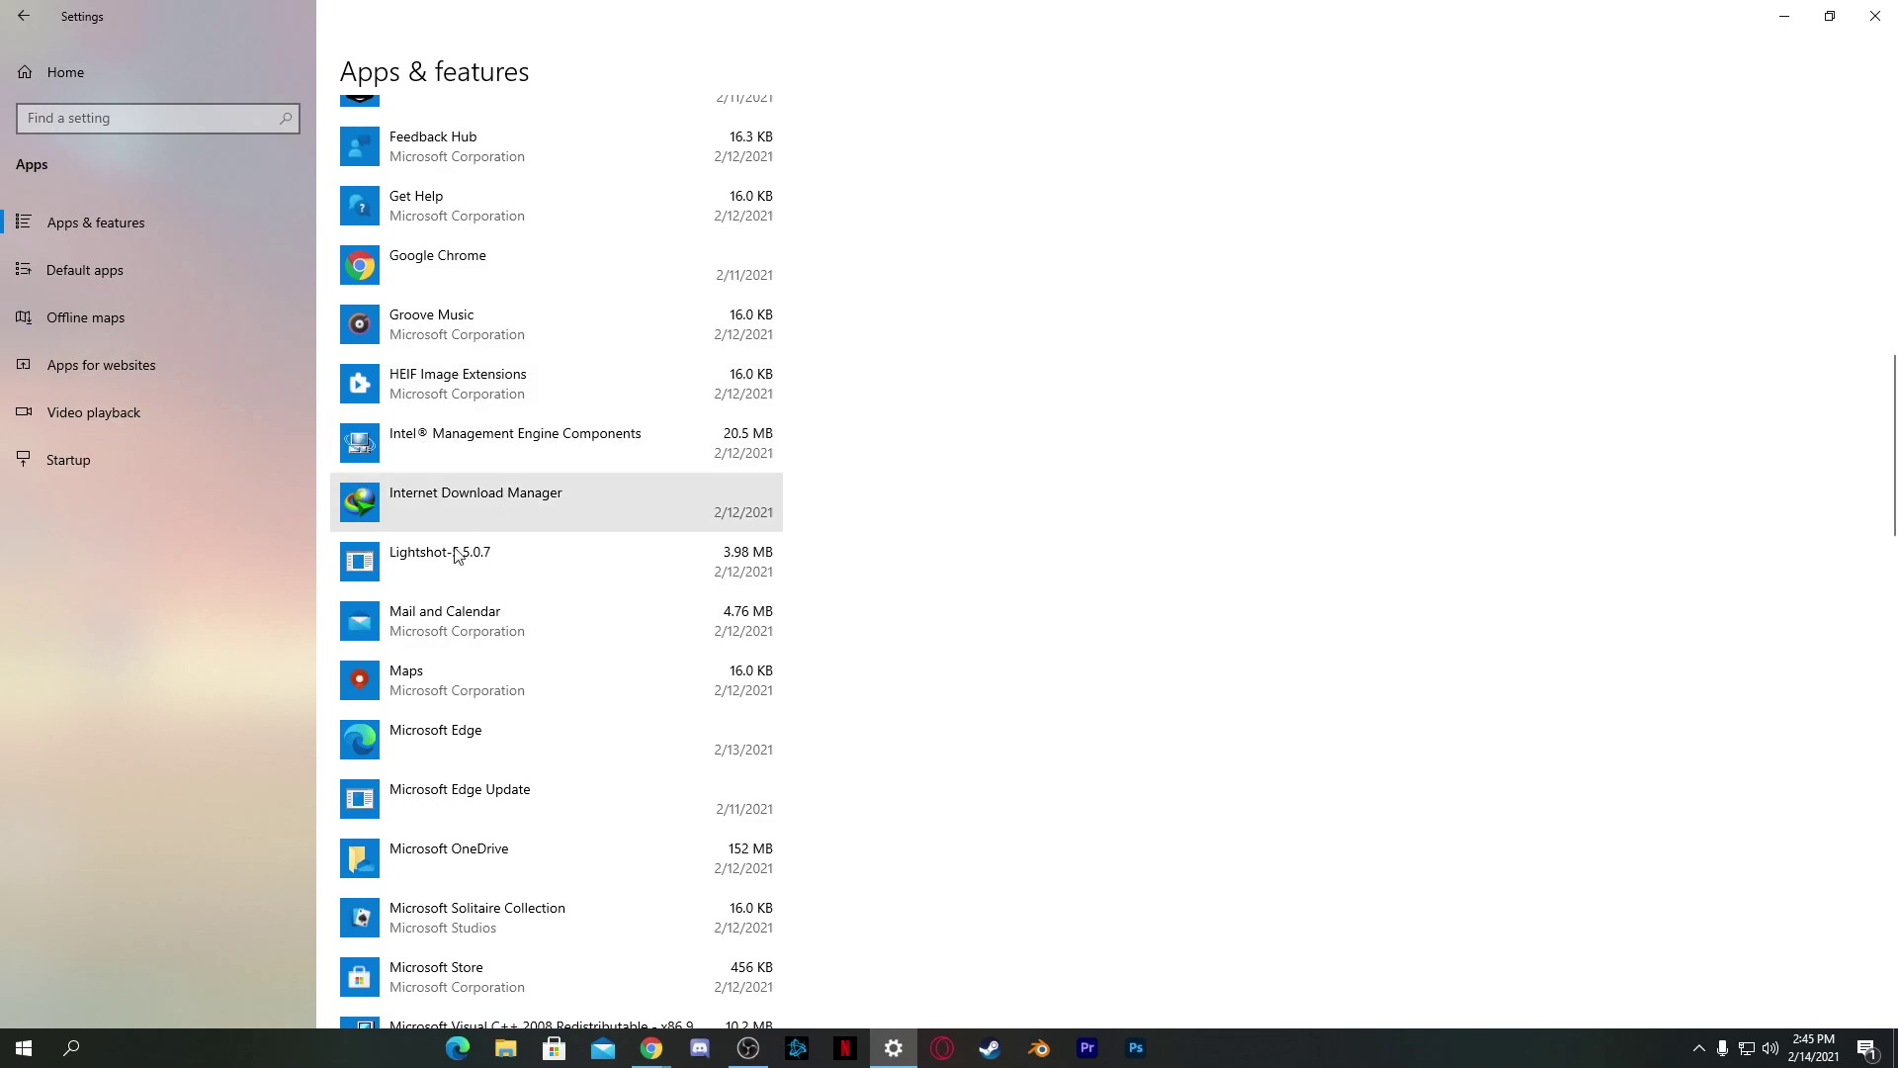
{"action": "scroll", "coordinate": [402, 537], "scroll_direction": "down", "scroll_amount": 3}
{"action": "scroll", "coordinate": [546, 593], "scroll_direction": "down", "scroll_amount": 1}
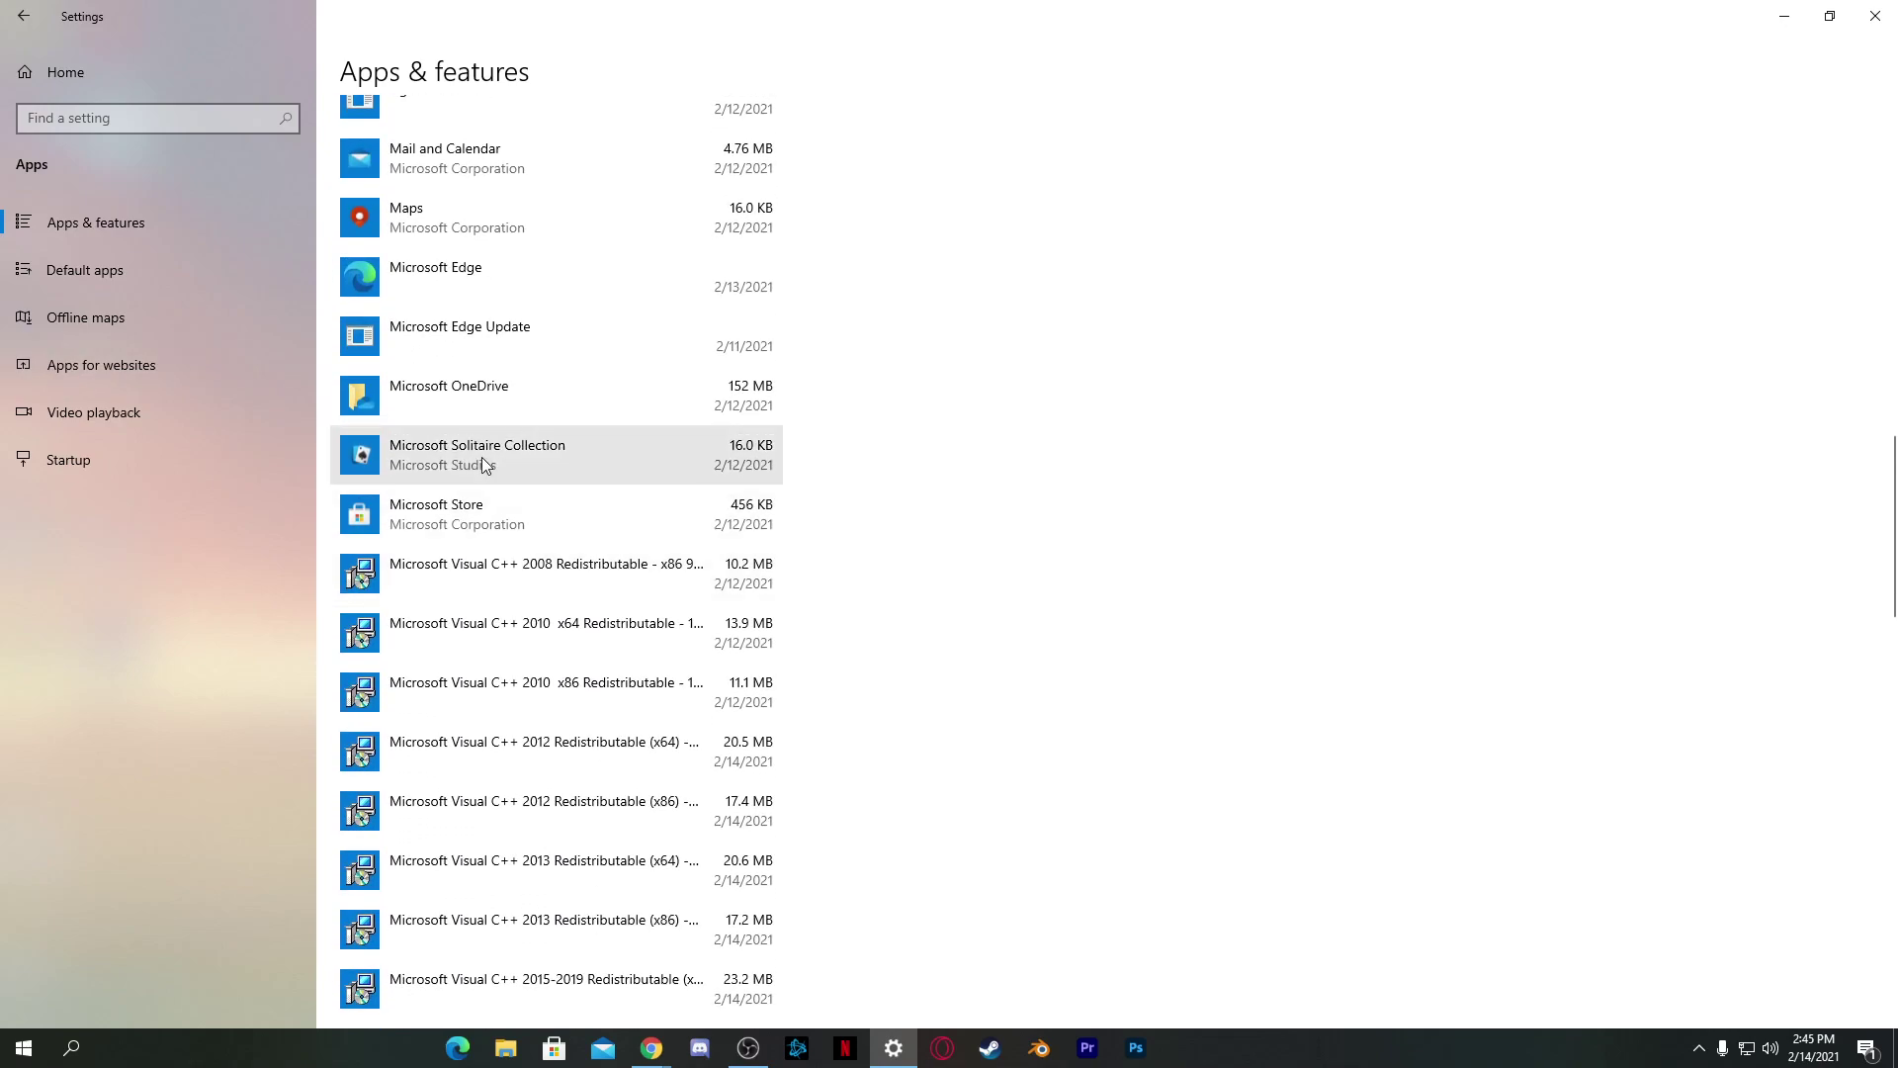
{"action": "left_click", "coordinate": [412, 455]}
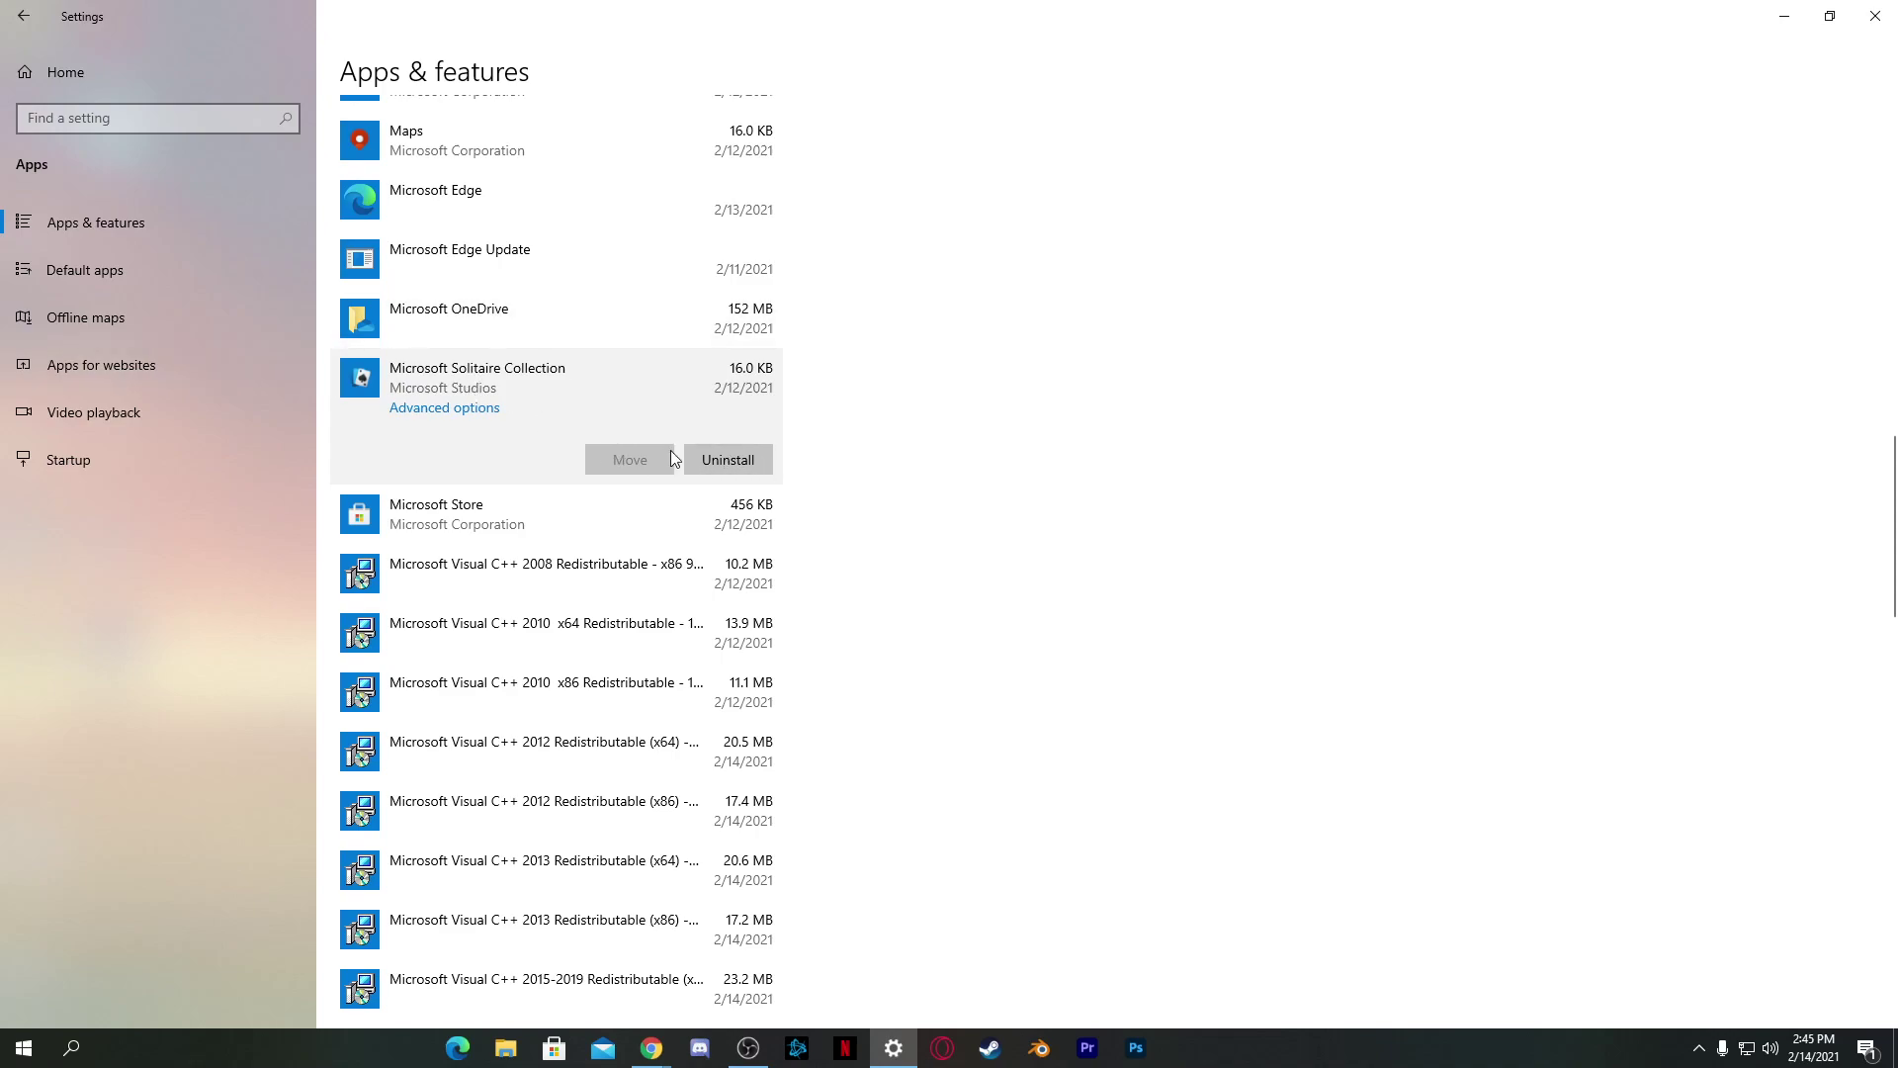
{"action": "left_click", "coordinate": [721, 453]}
{"action": "left_click", "coordinate": [817, 412]}
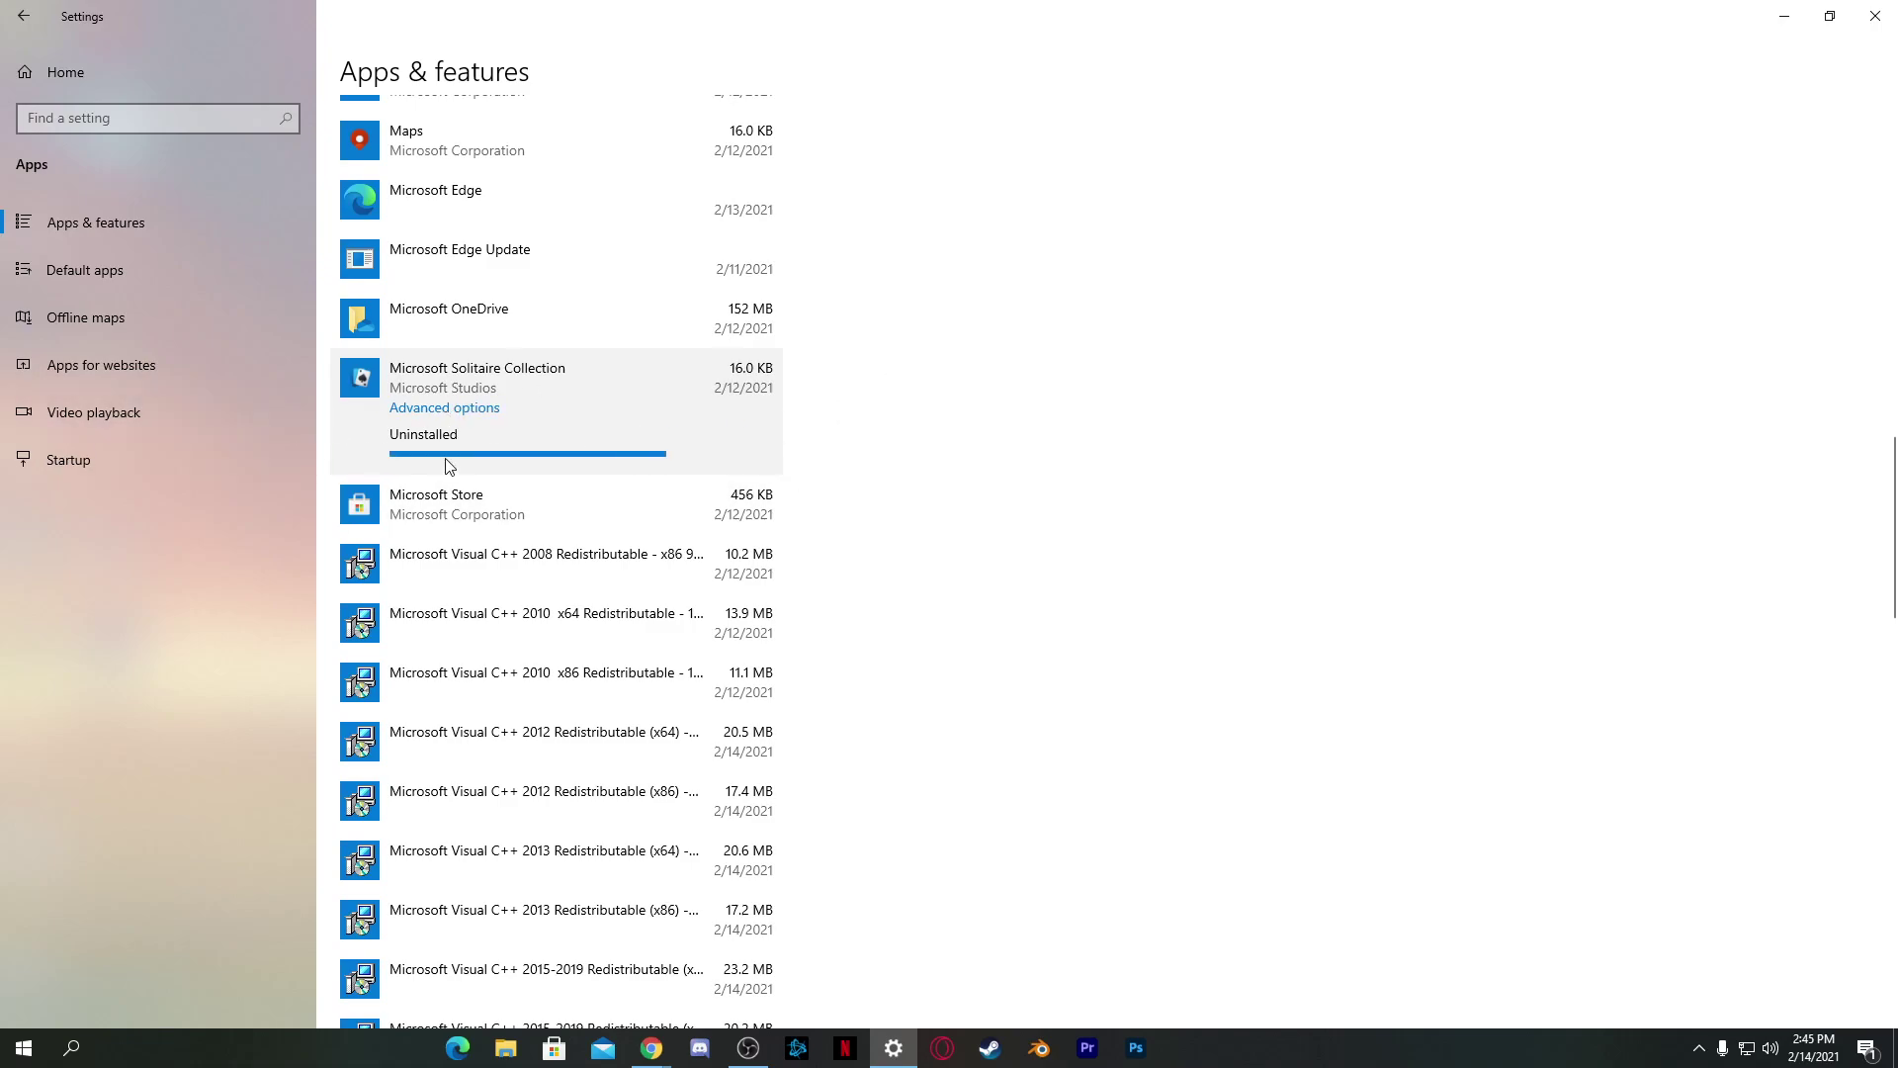
{"action": "left_click", "coordinate": [1876, 16]}
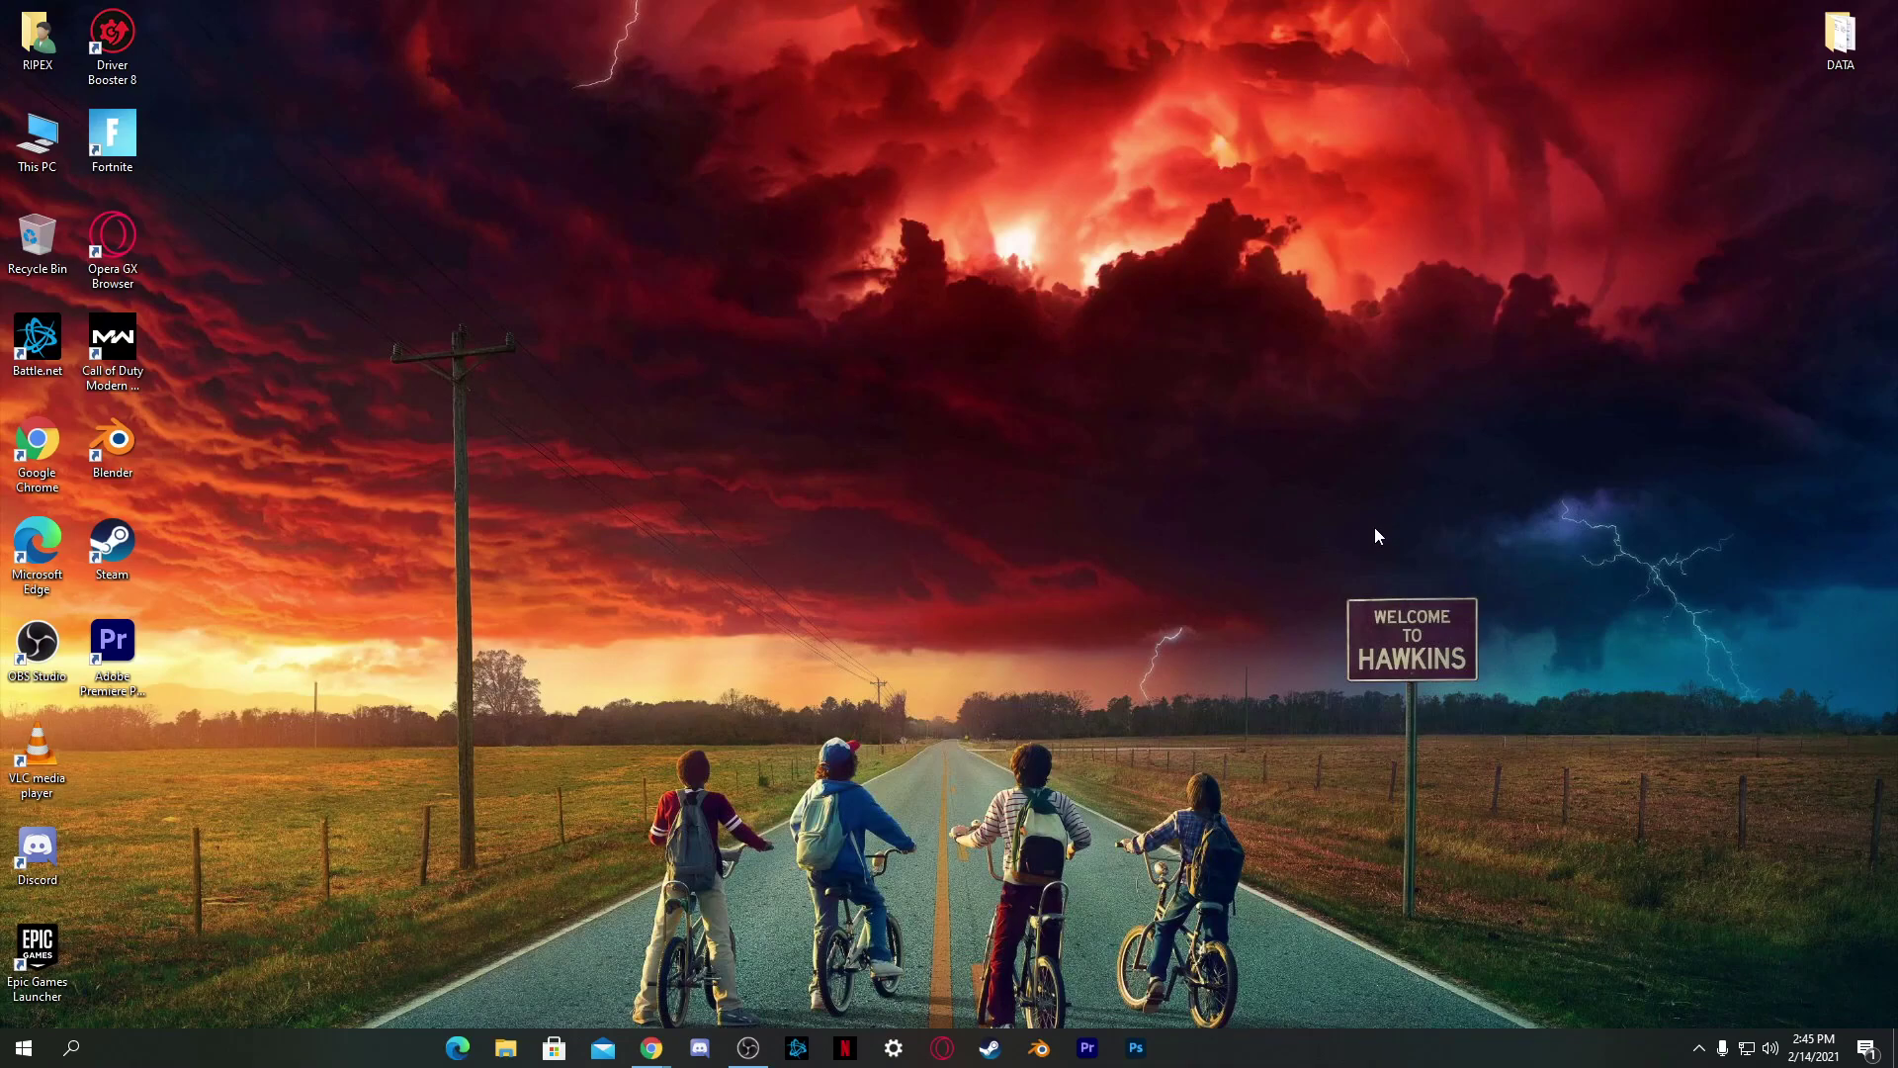
Switch 'Let apps run in the background' Off under Privacy > Background apps
{"action": "left_click", "coordinate": [893, 1047]}
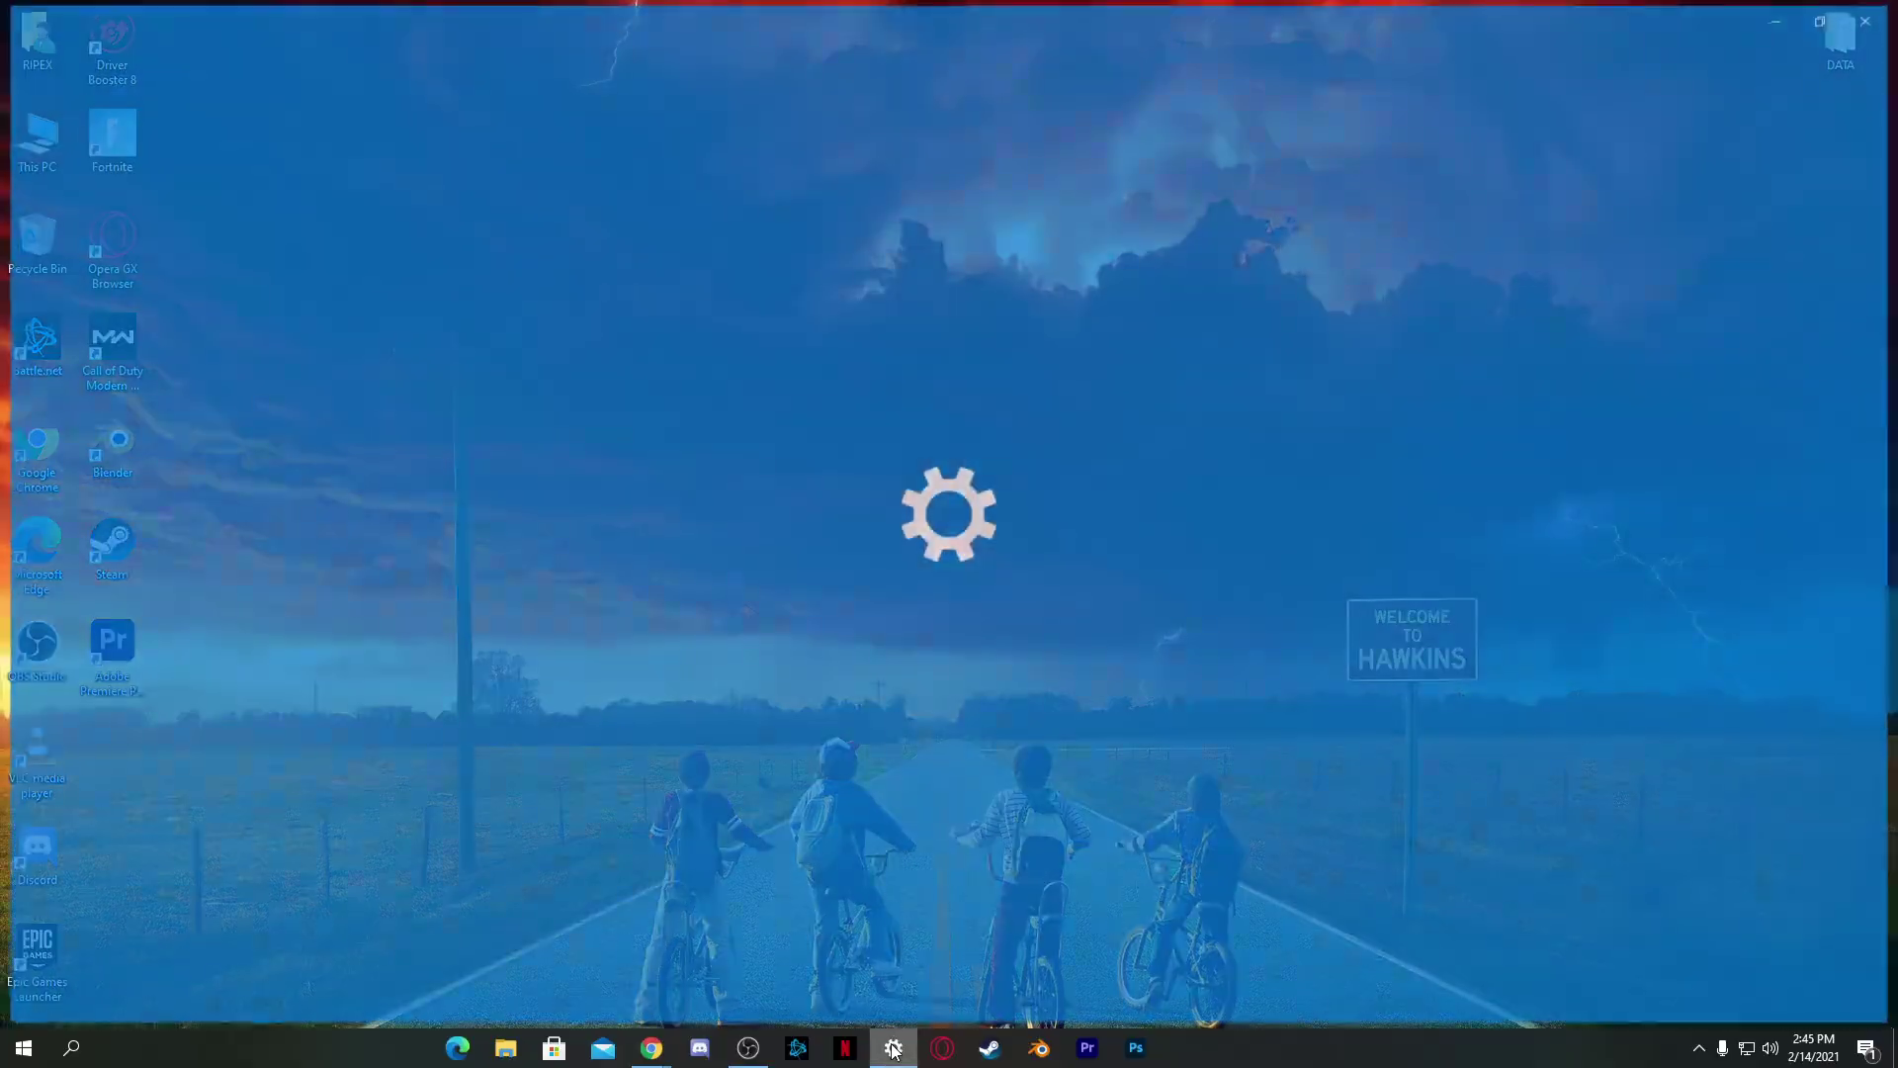
{"action": "left_click", "coordinate": [682, 546]}
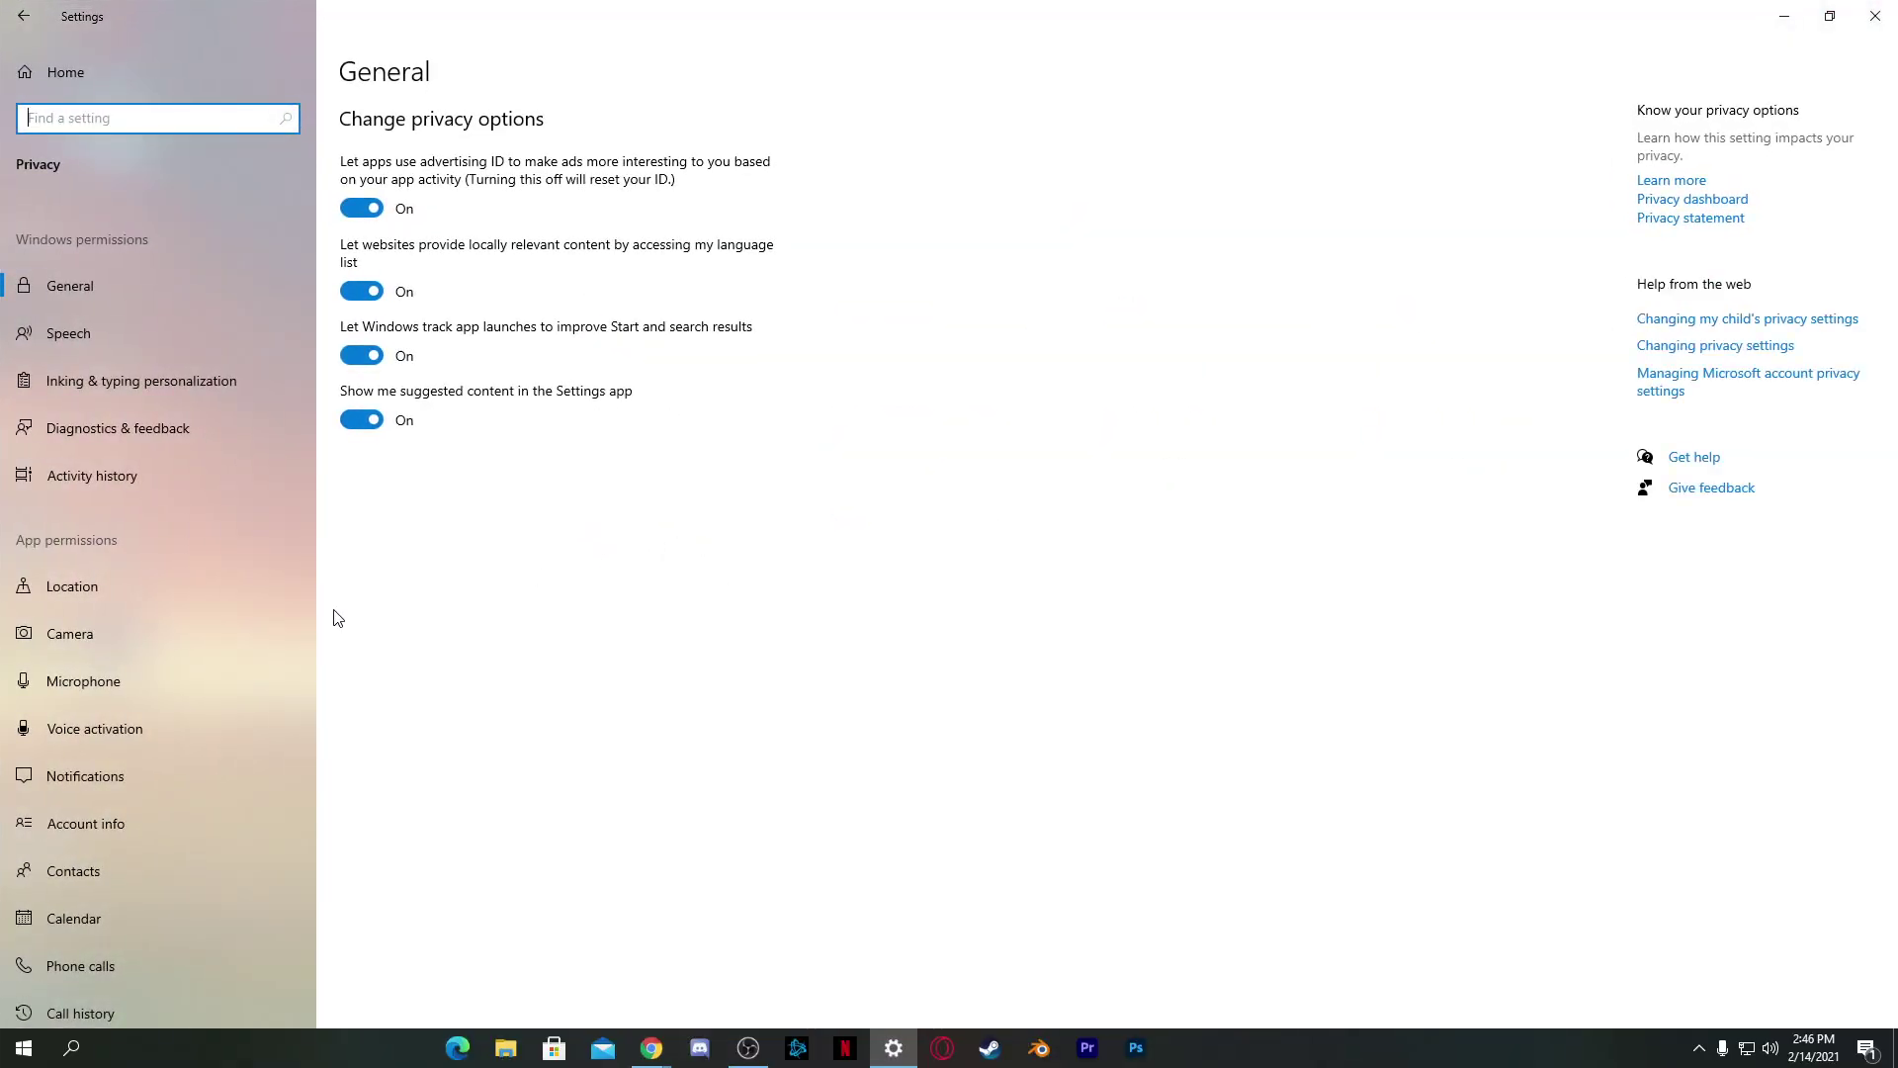
{"action": "scroll", "coordinate": [105, 664], "scroll_direction": "down", "scroll_amount": 5}
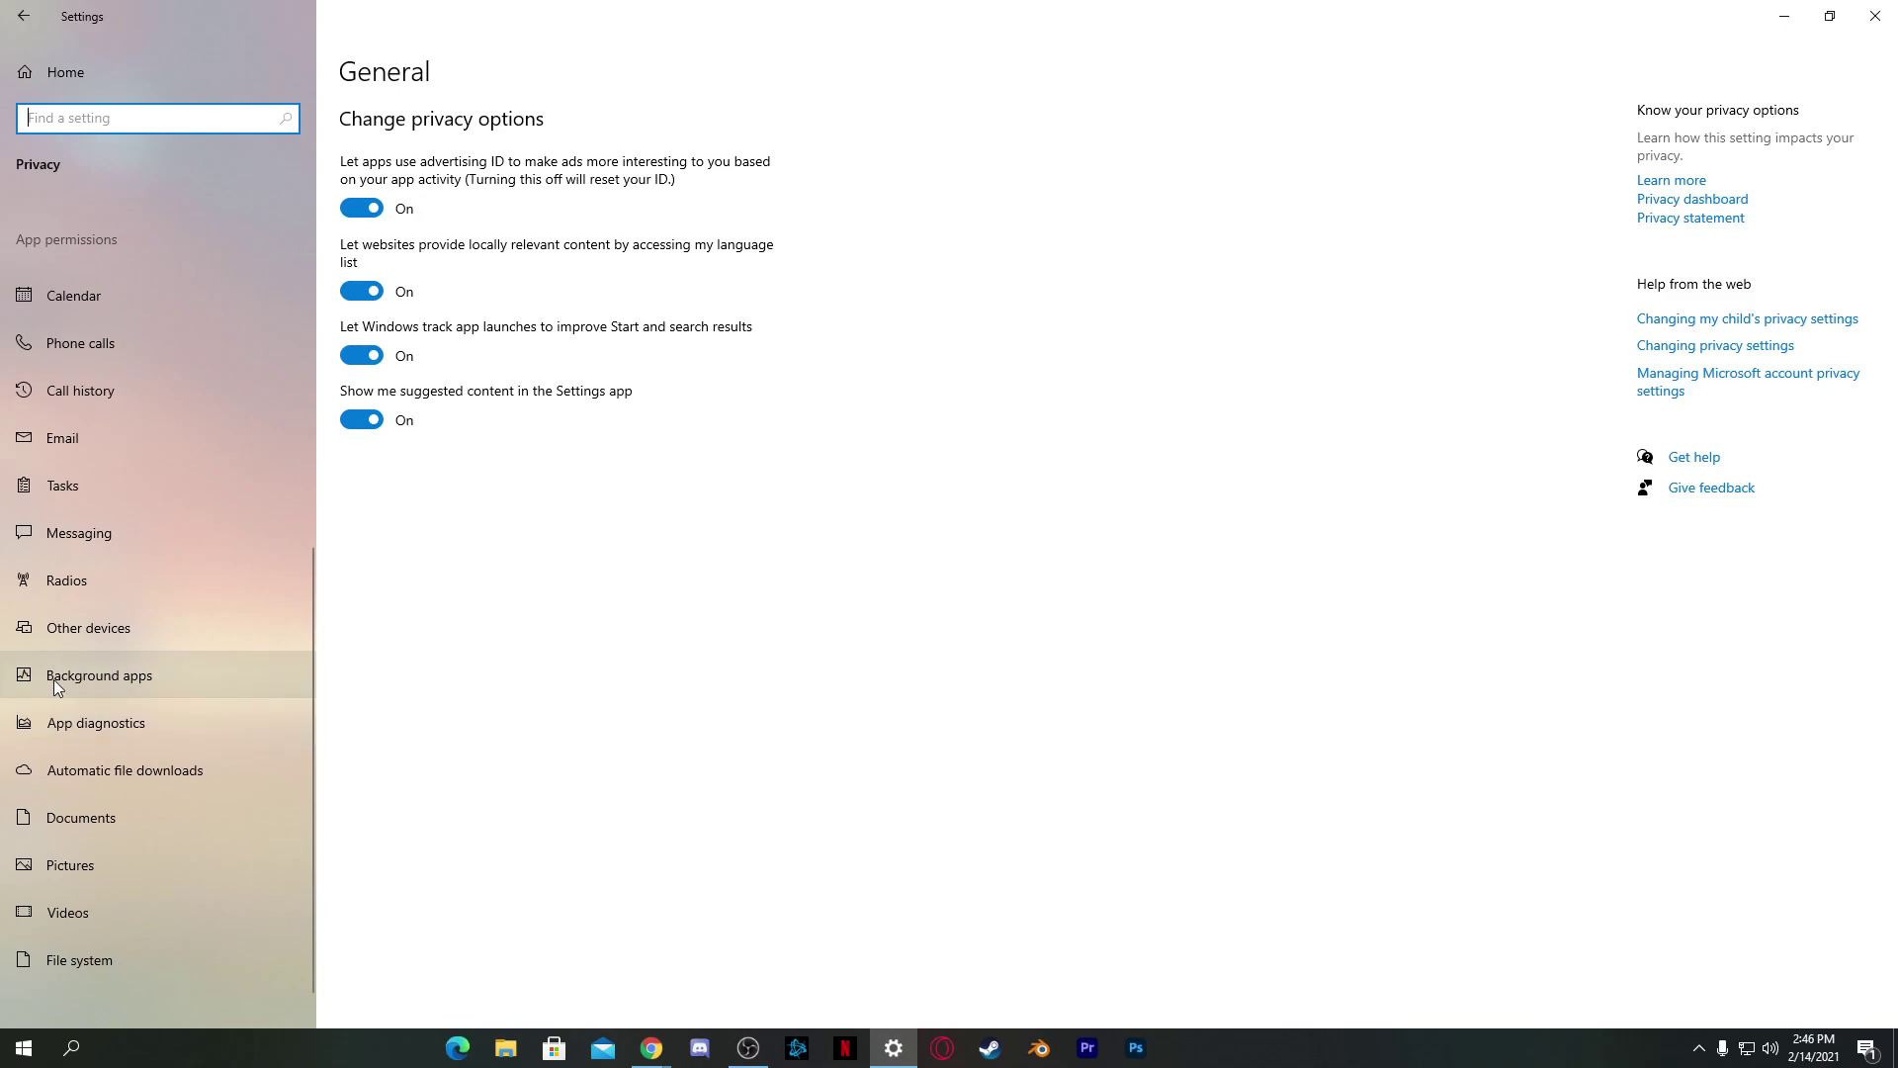
{"action": "left_click", "coordinate": [141, 680]}
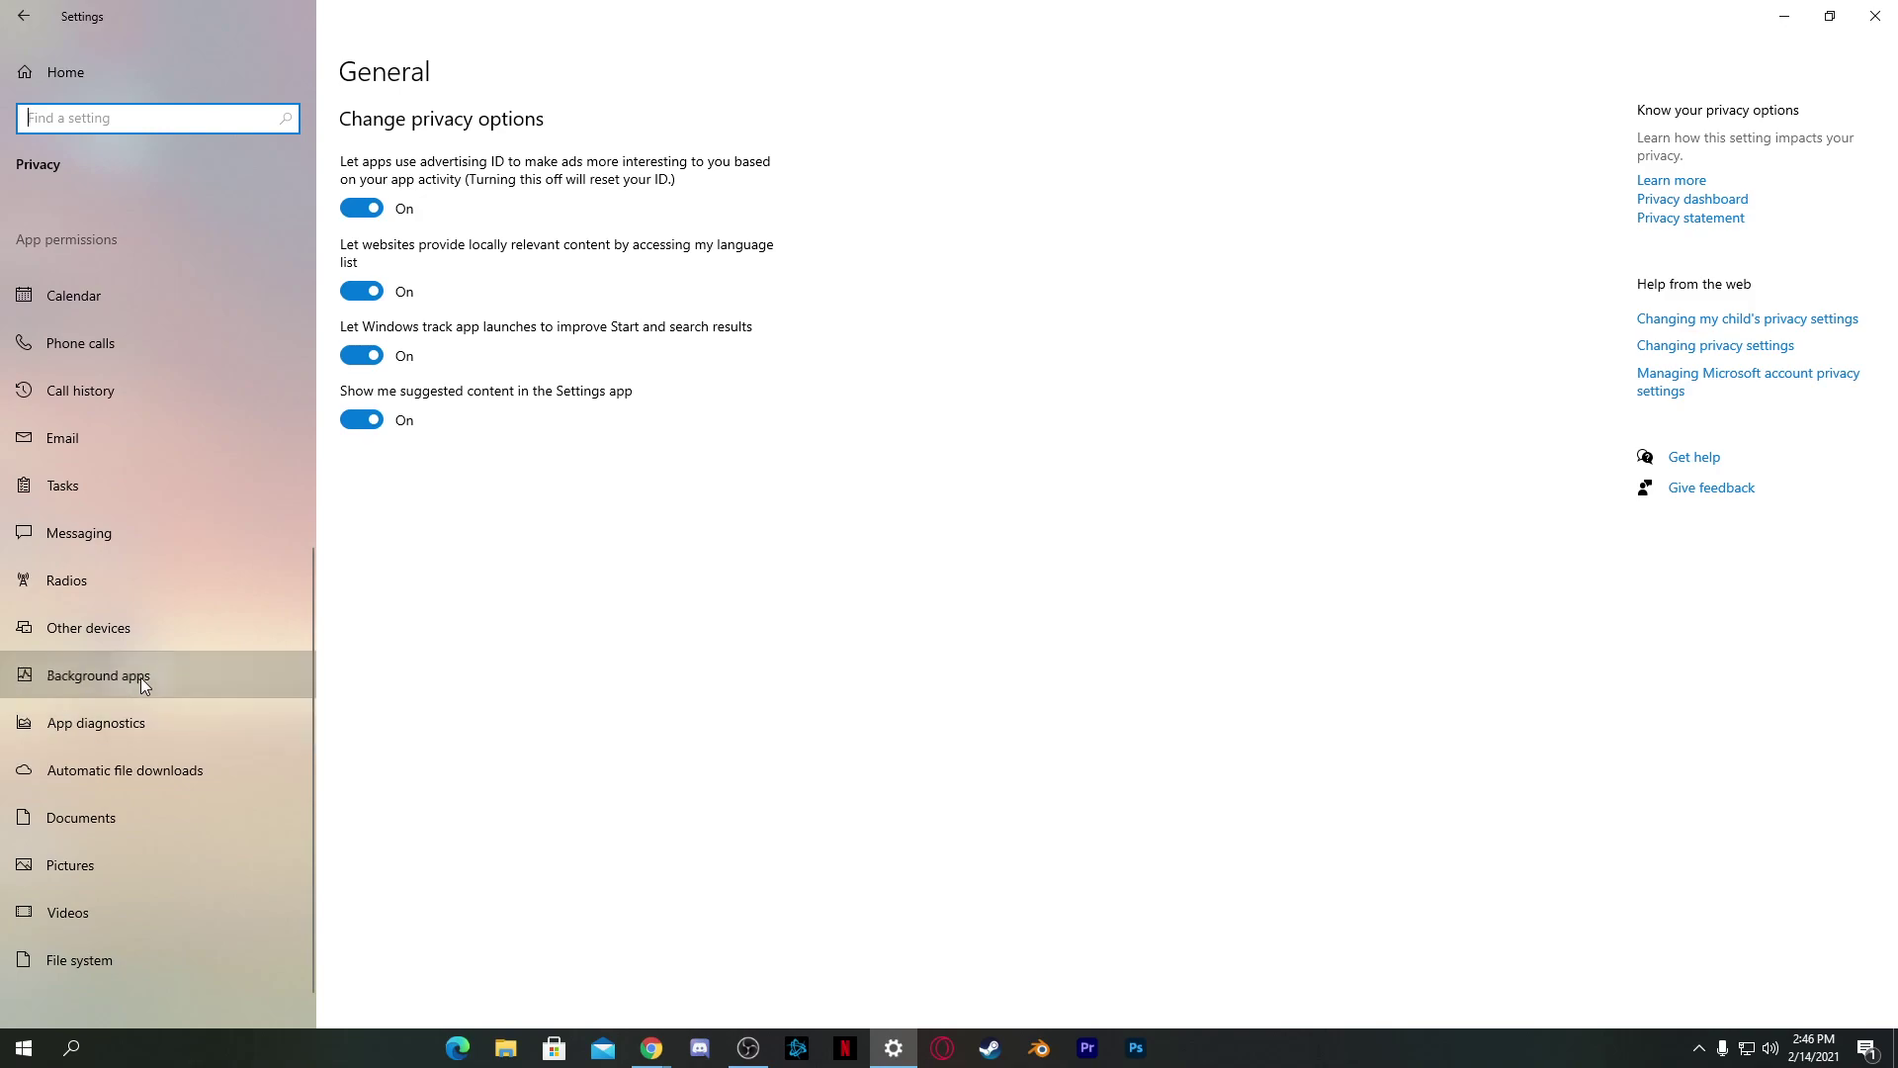
{"action": "left_click", "coordinate": [361, 188]}
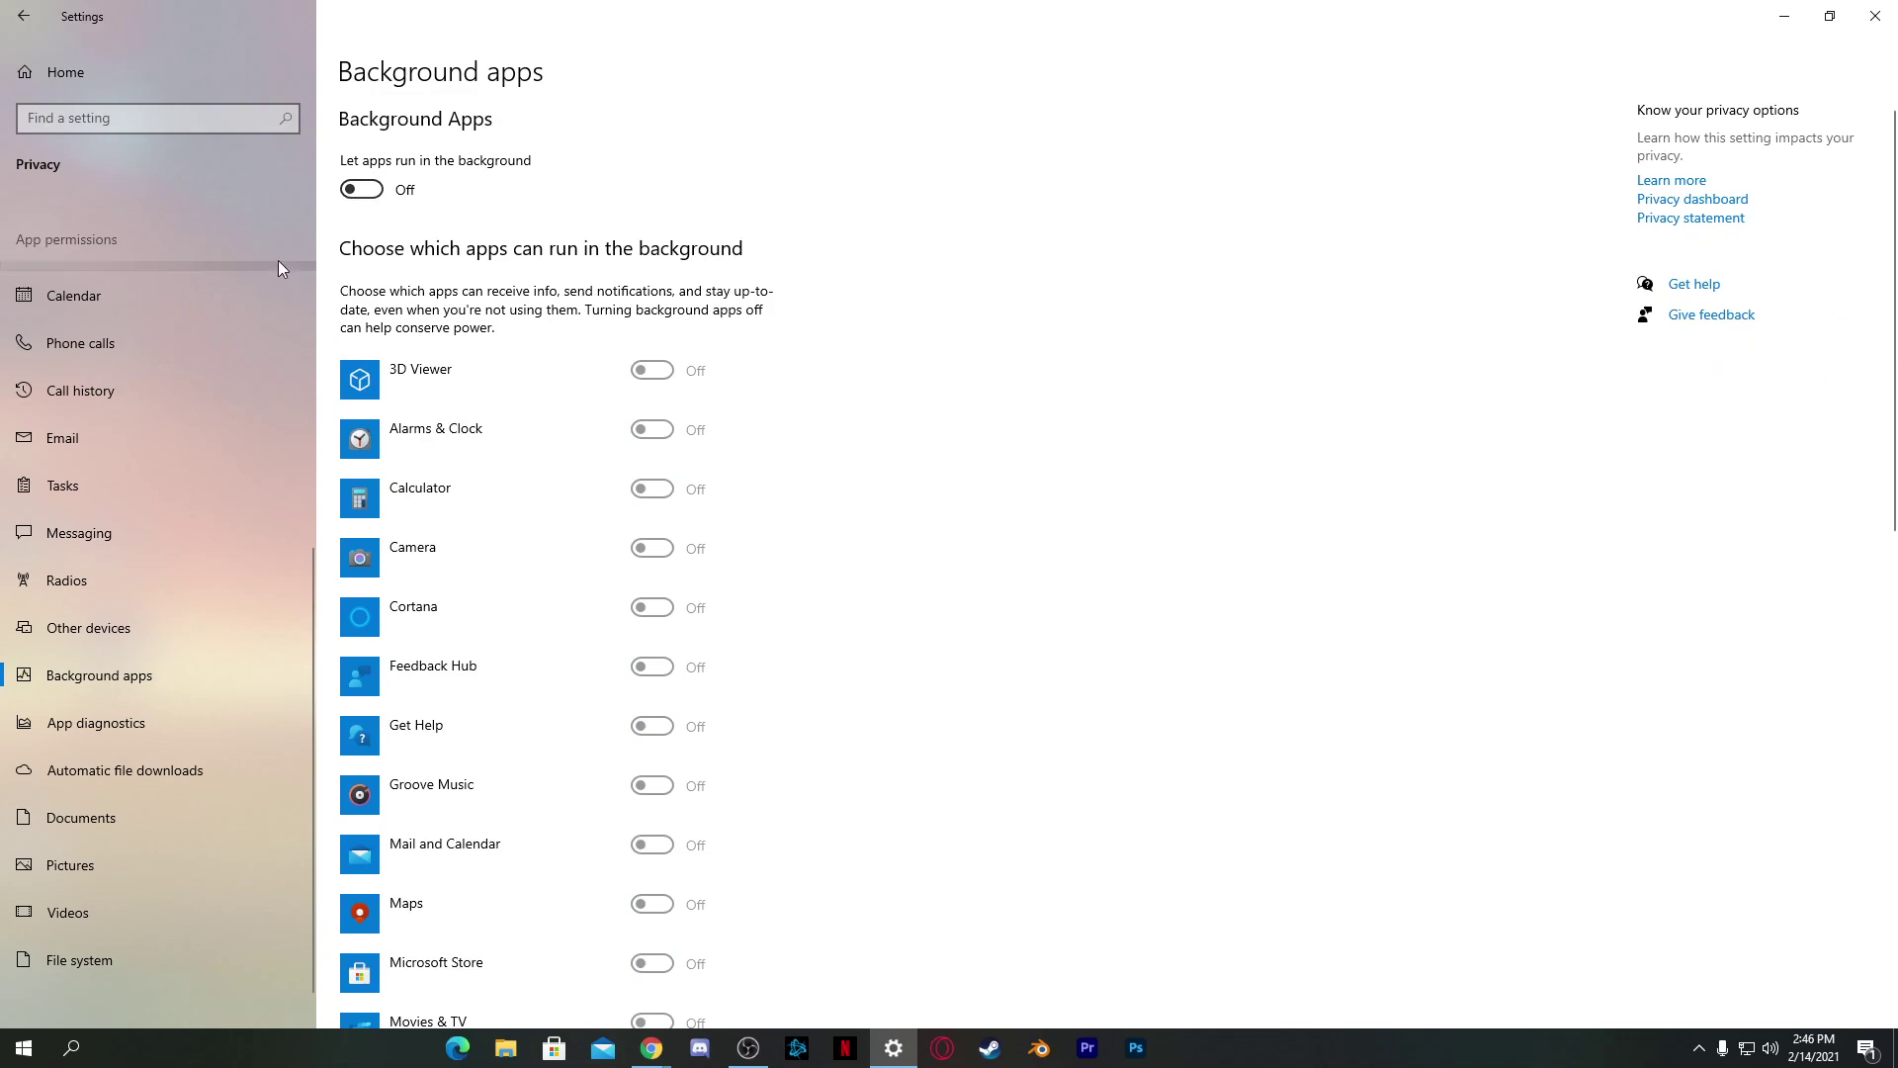
{"action": "left_click", "coordinate": [39, 77]}
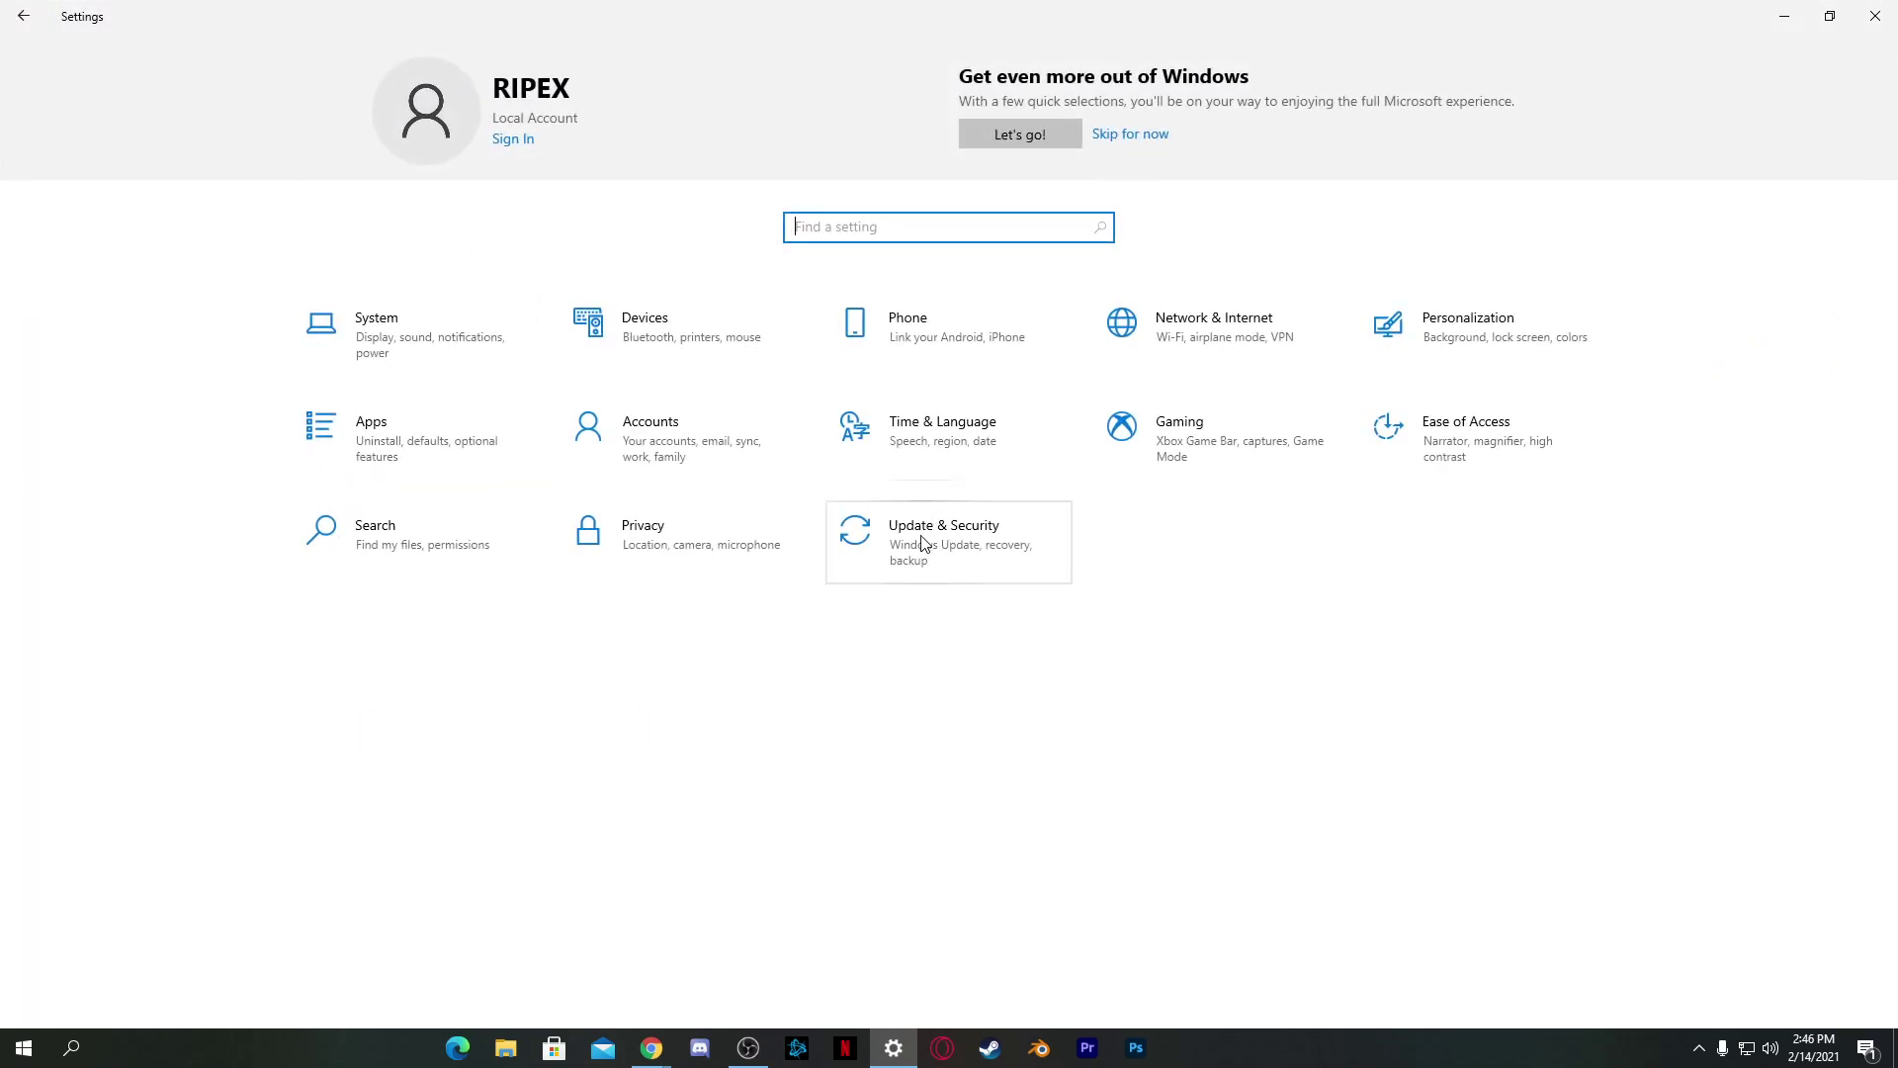
Switch 'Allow downloads from other PCs' Off in Update & Security > Delivery Optimization
{"action": "left_click", "coordinate": [944, 553]}
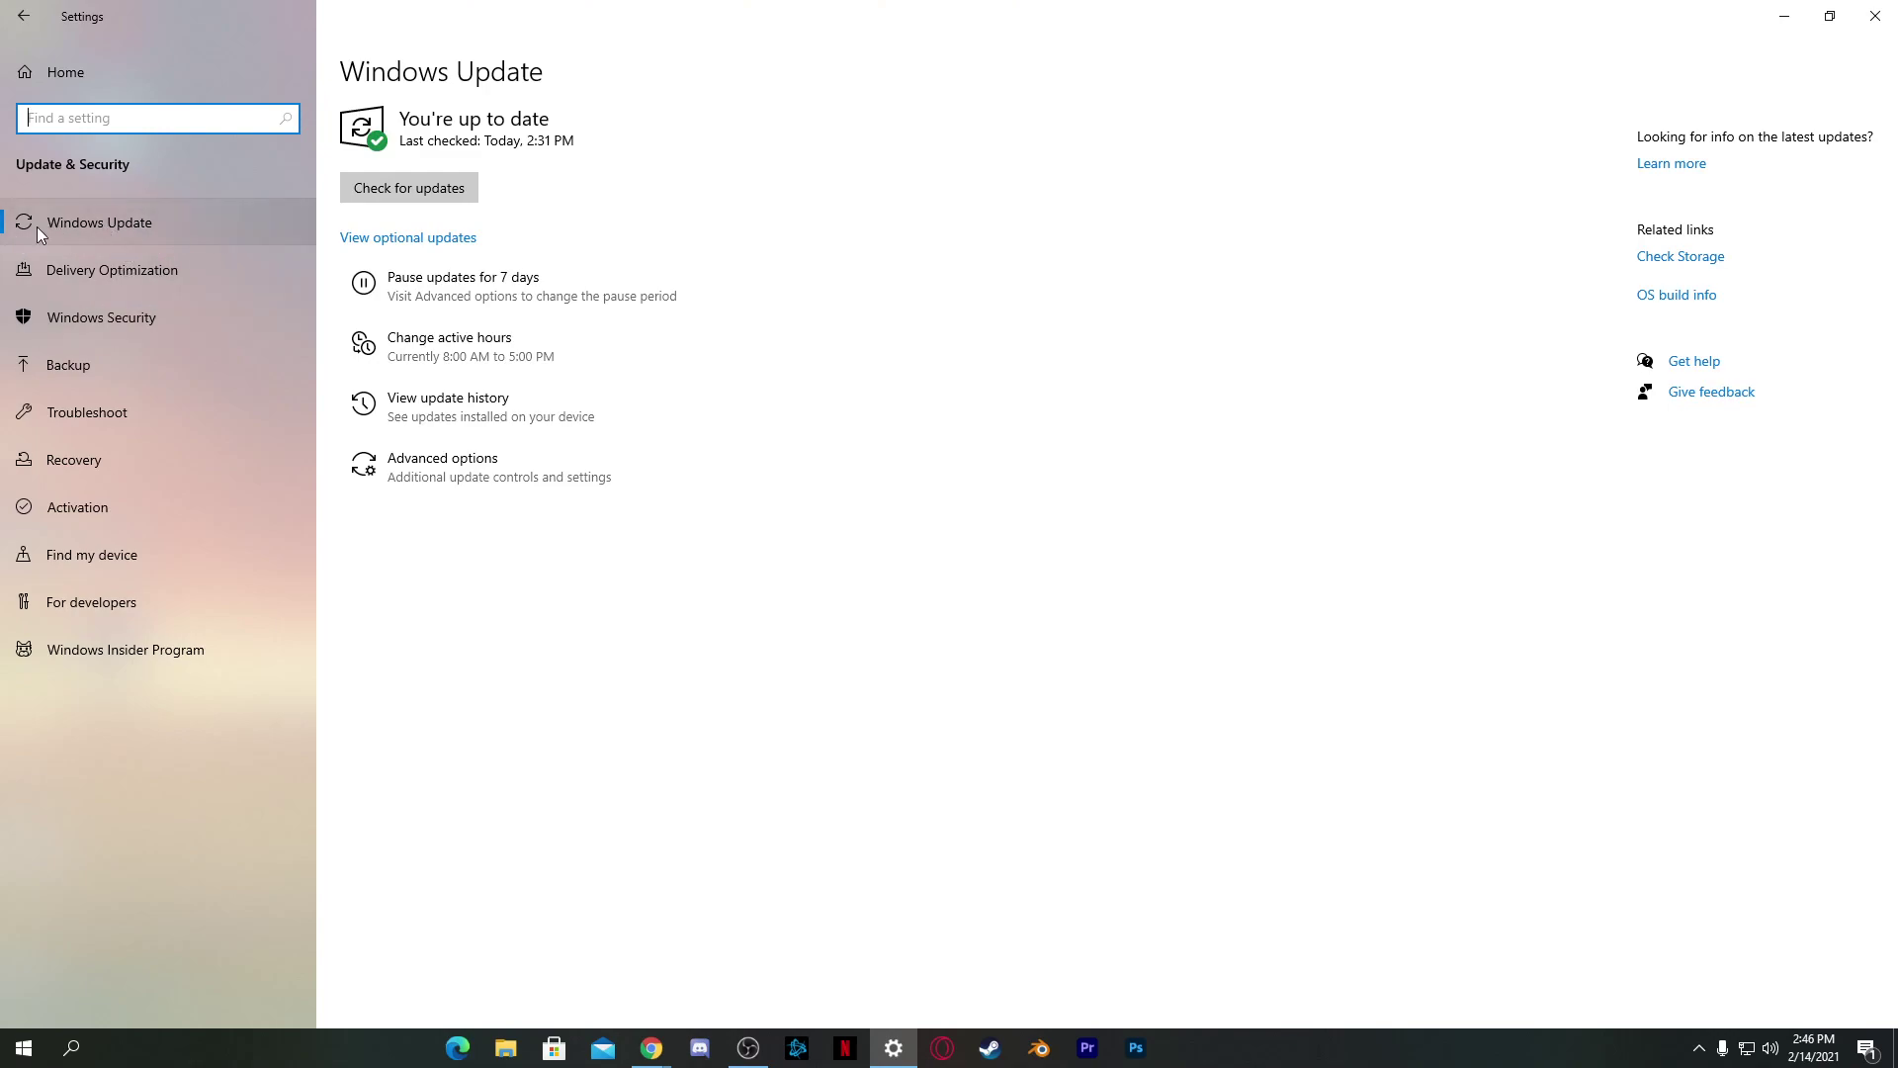
{"action": "left_click", "coordinate": [107, 271]}
{"action": "left_click", "coordinate": [364, 462]}
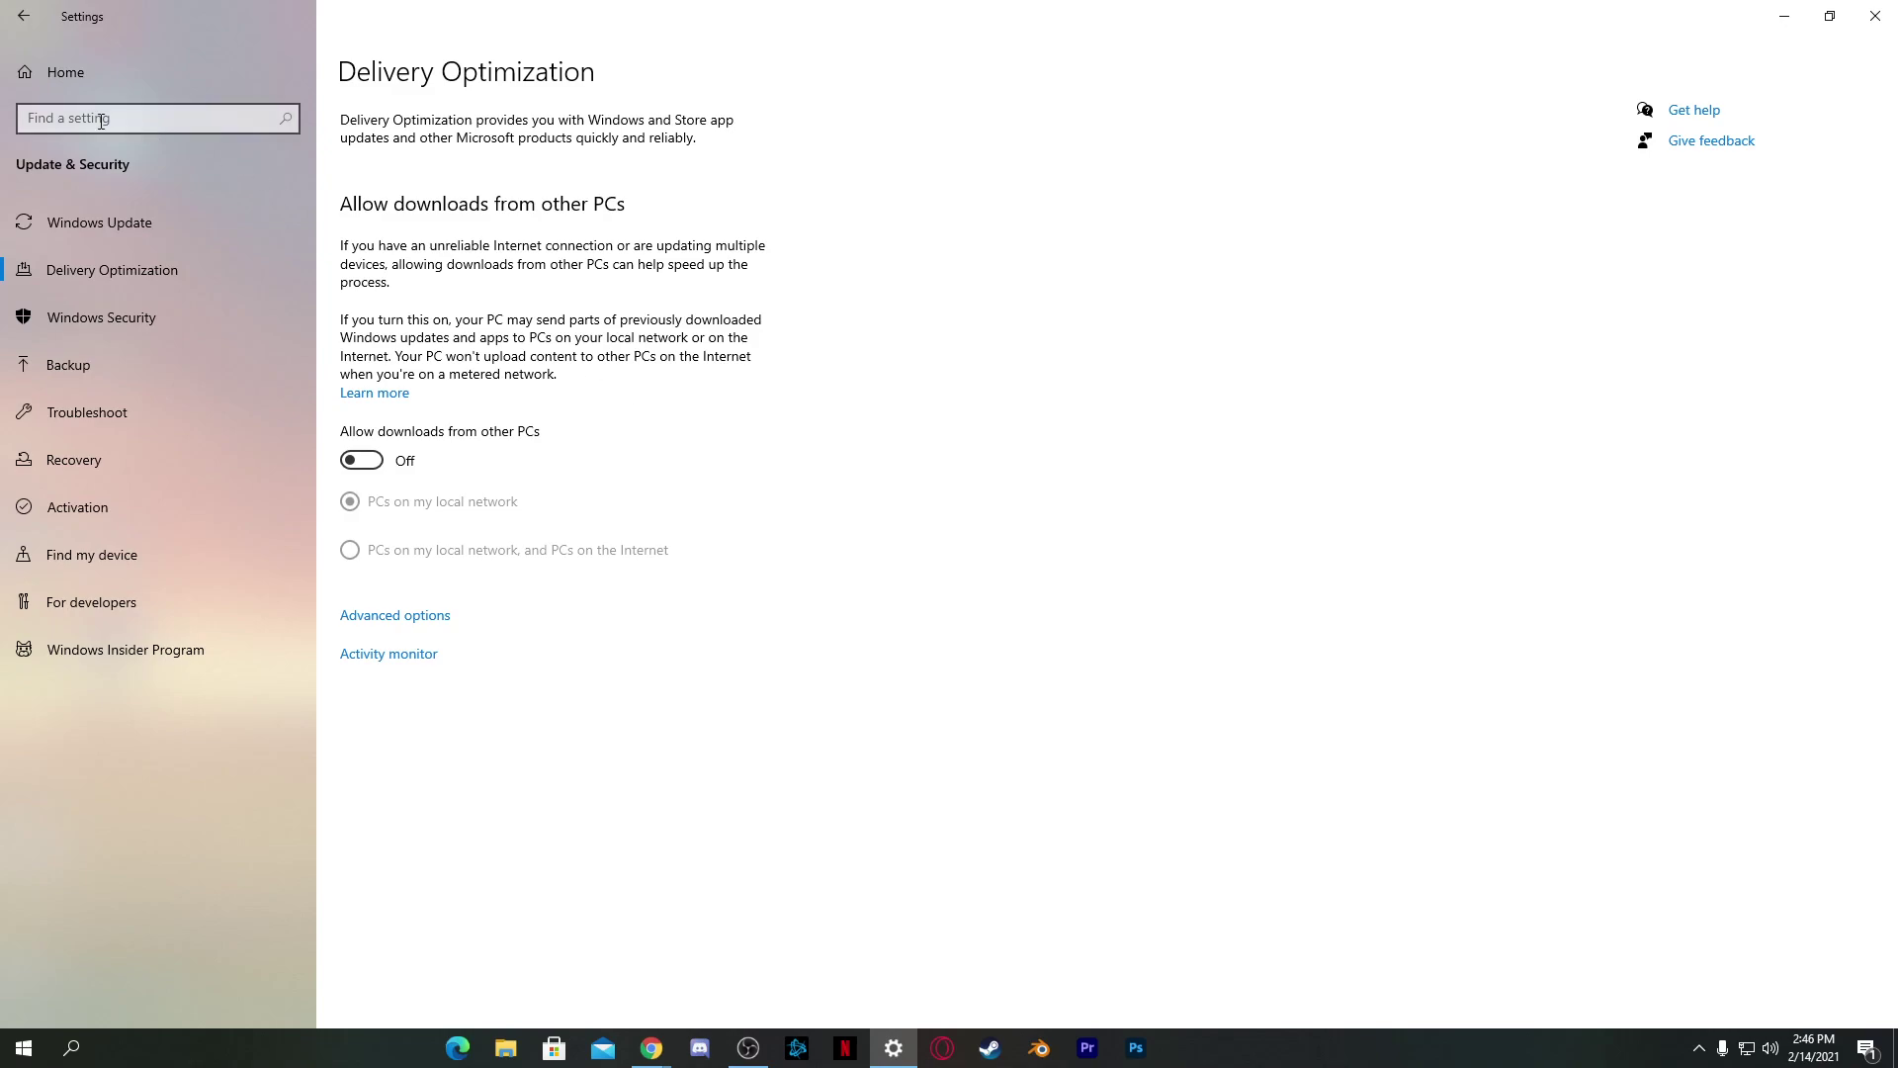
{"action": "left_click", "coordinate": [59, 87]}
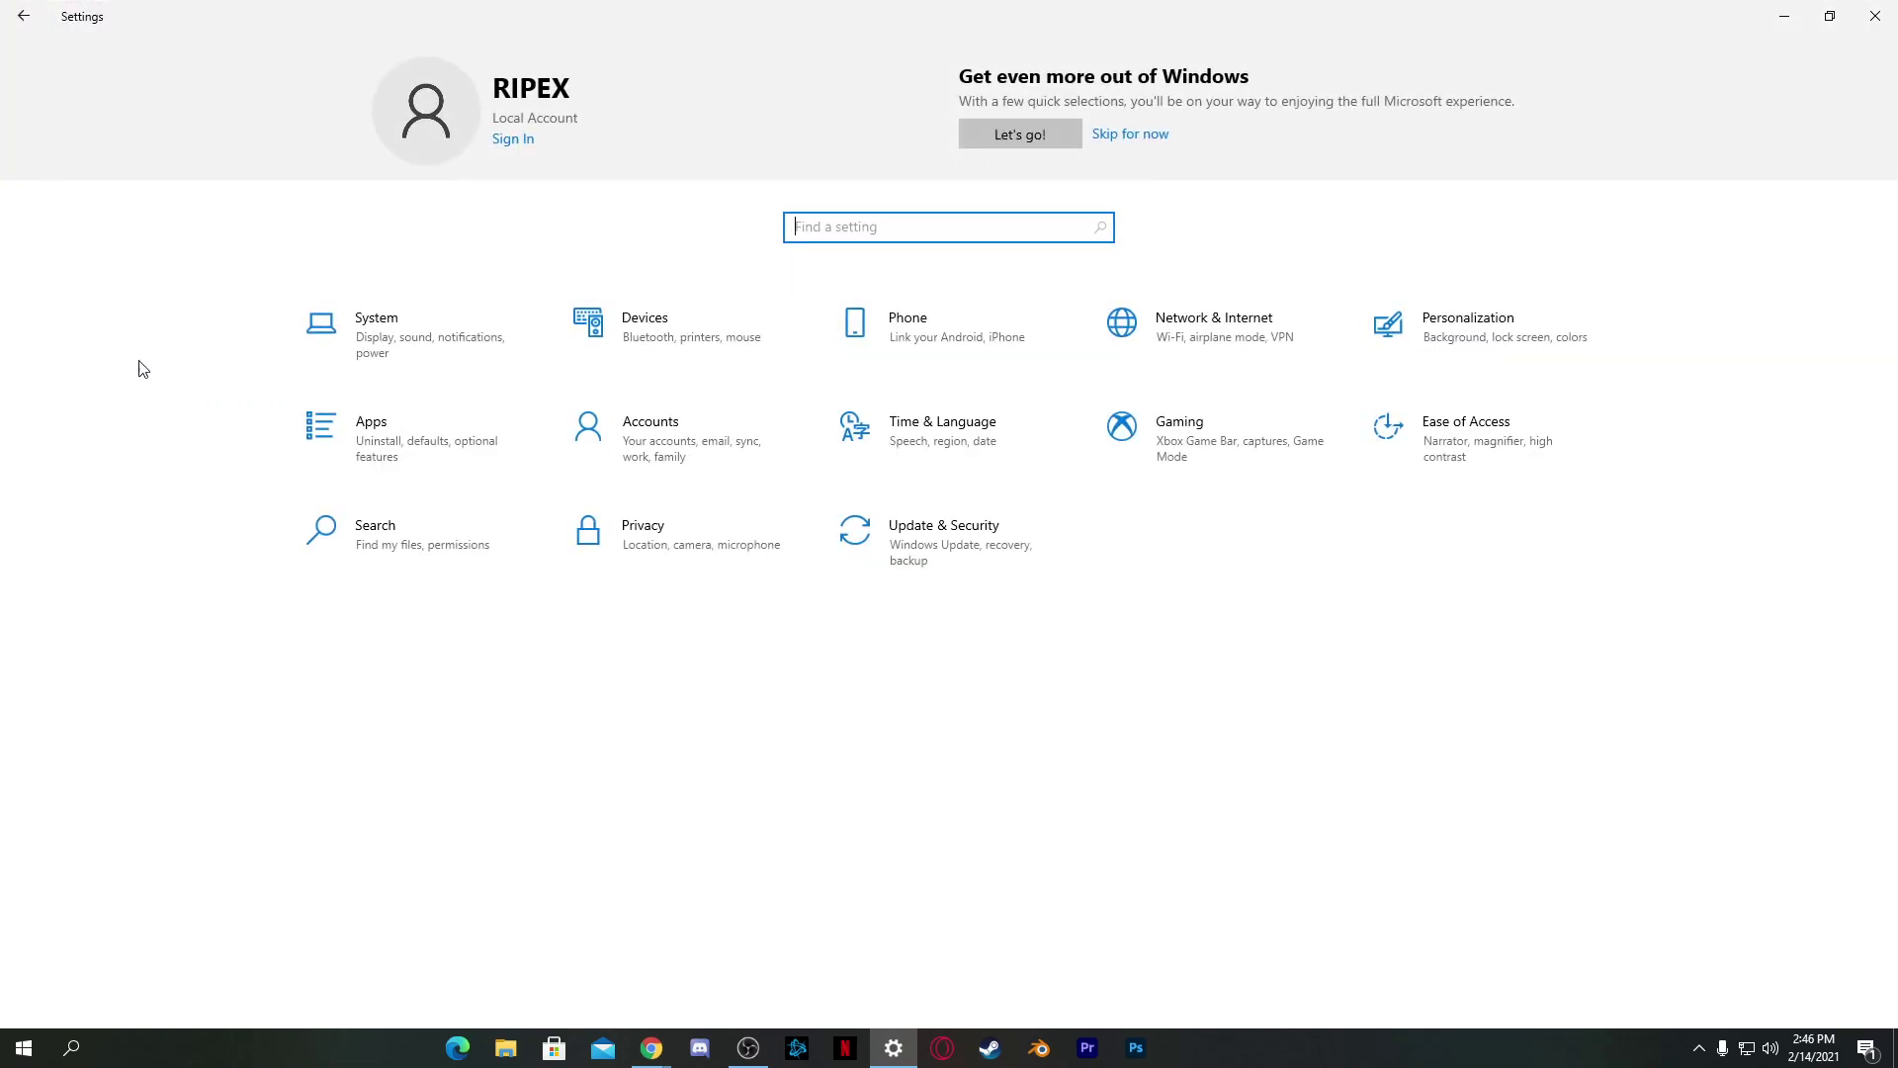
Turn off Xbox Game Bar and its controller shortcut, review Captures and Game Mode
{"action": "left_click", "coordinate": [1138, 453]}
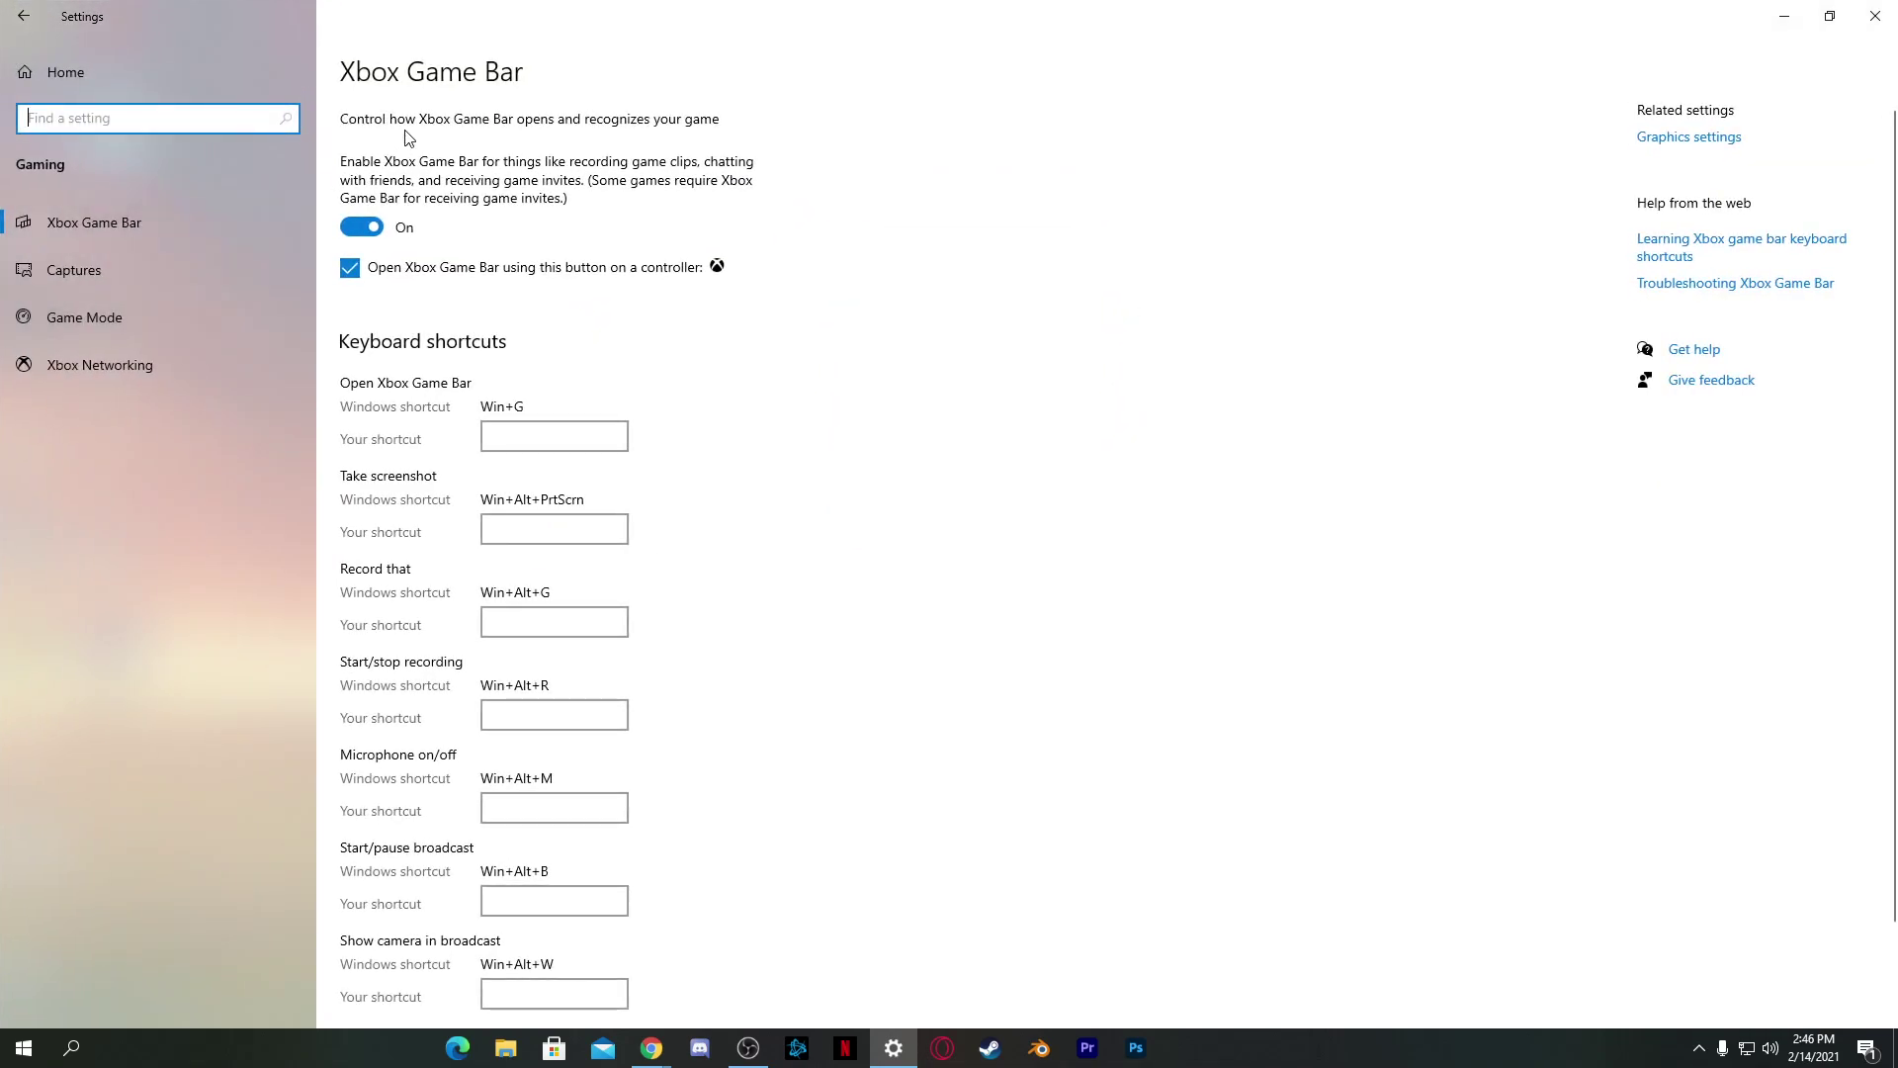
{"action": "left_click", "coordinate": [359, 227]}
{"action": "left_click", "coordinate": [350, 268]}
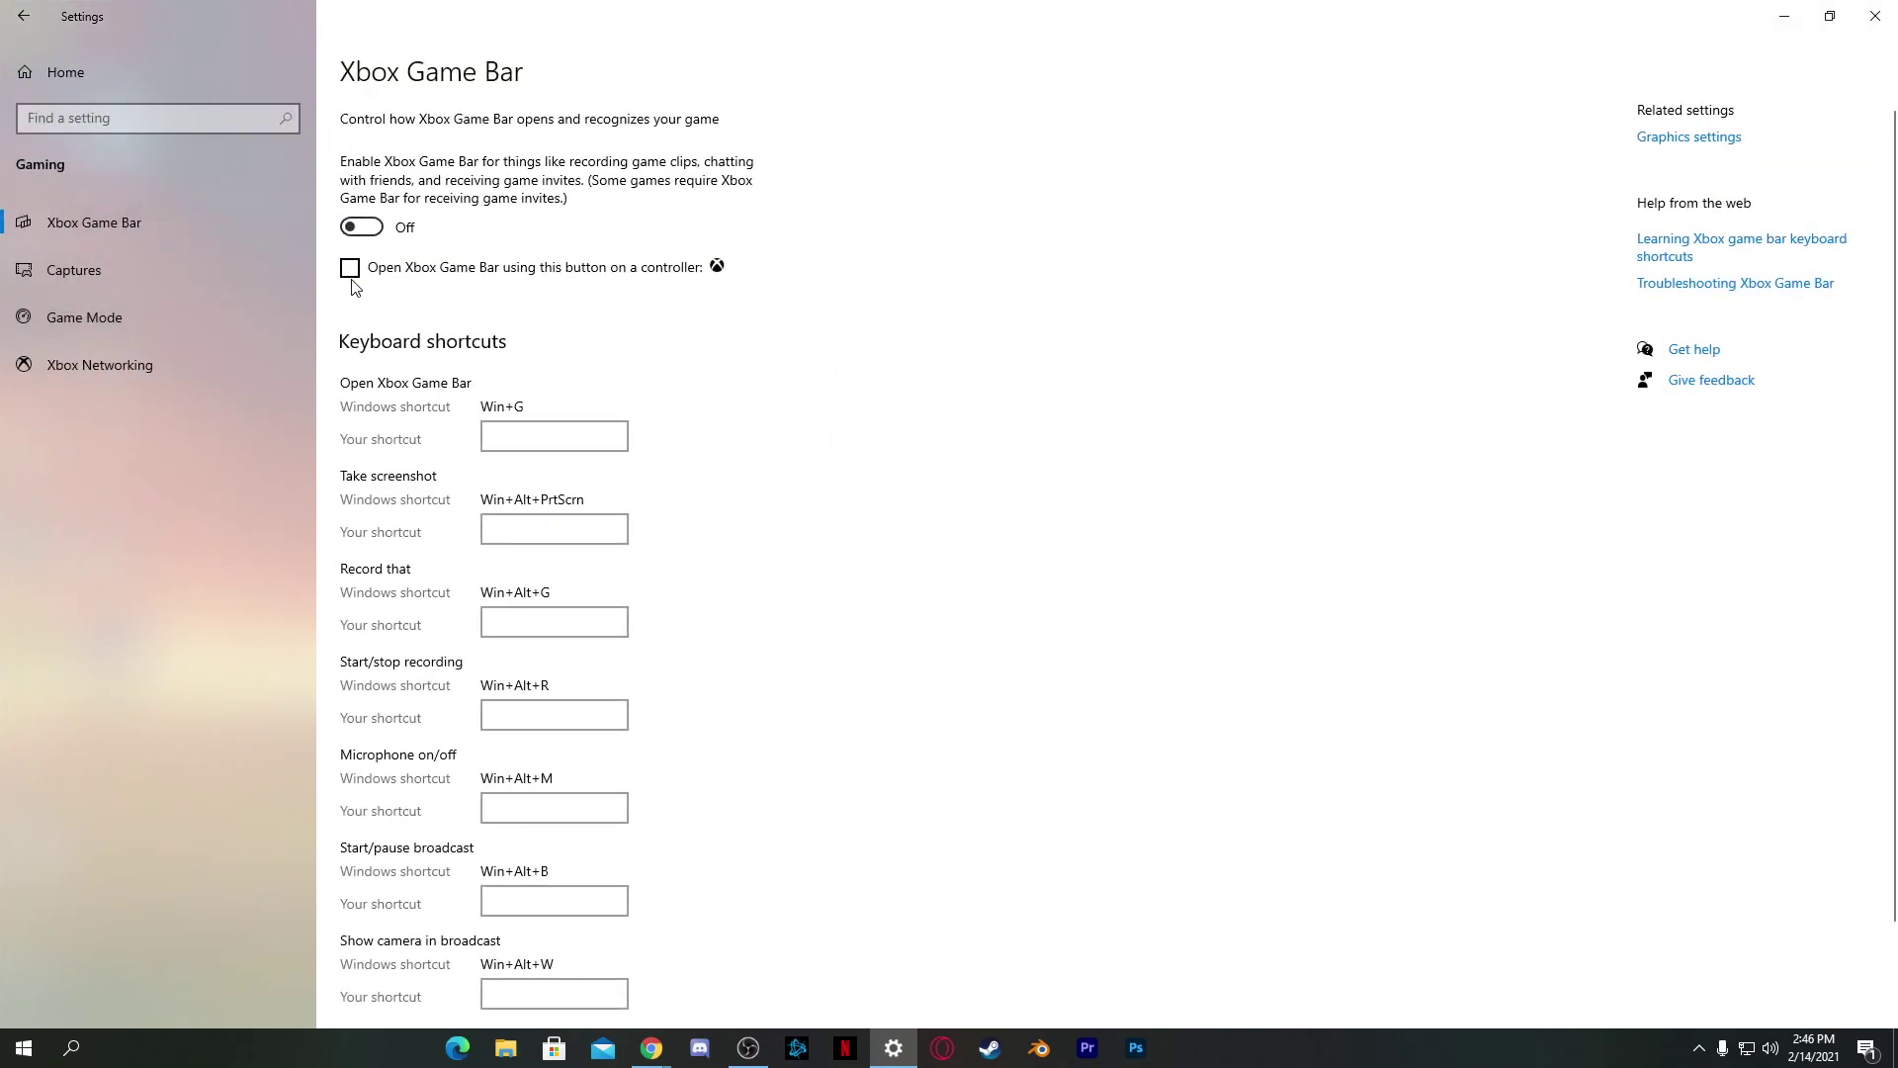
{"action": "left_click", "coordinate": [140, 275]}
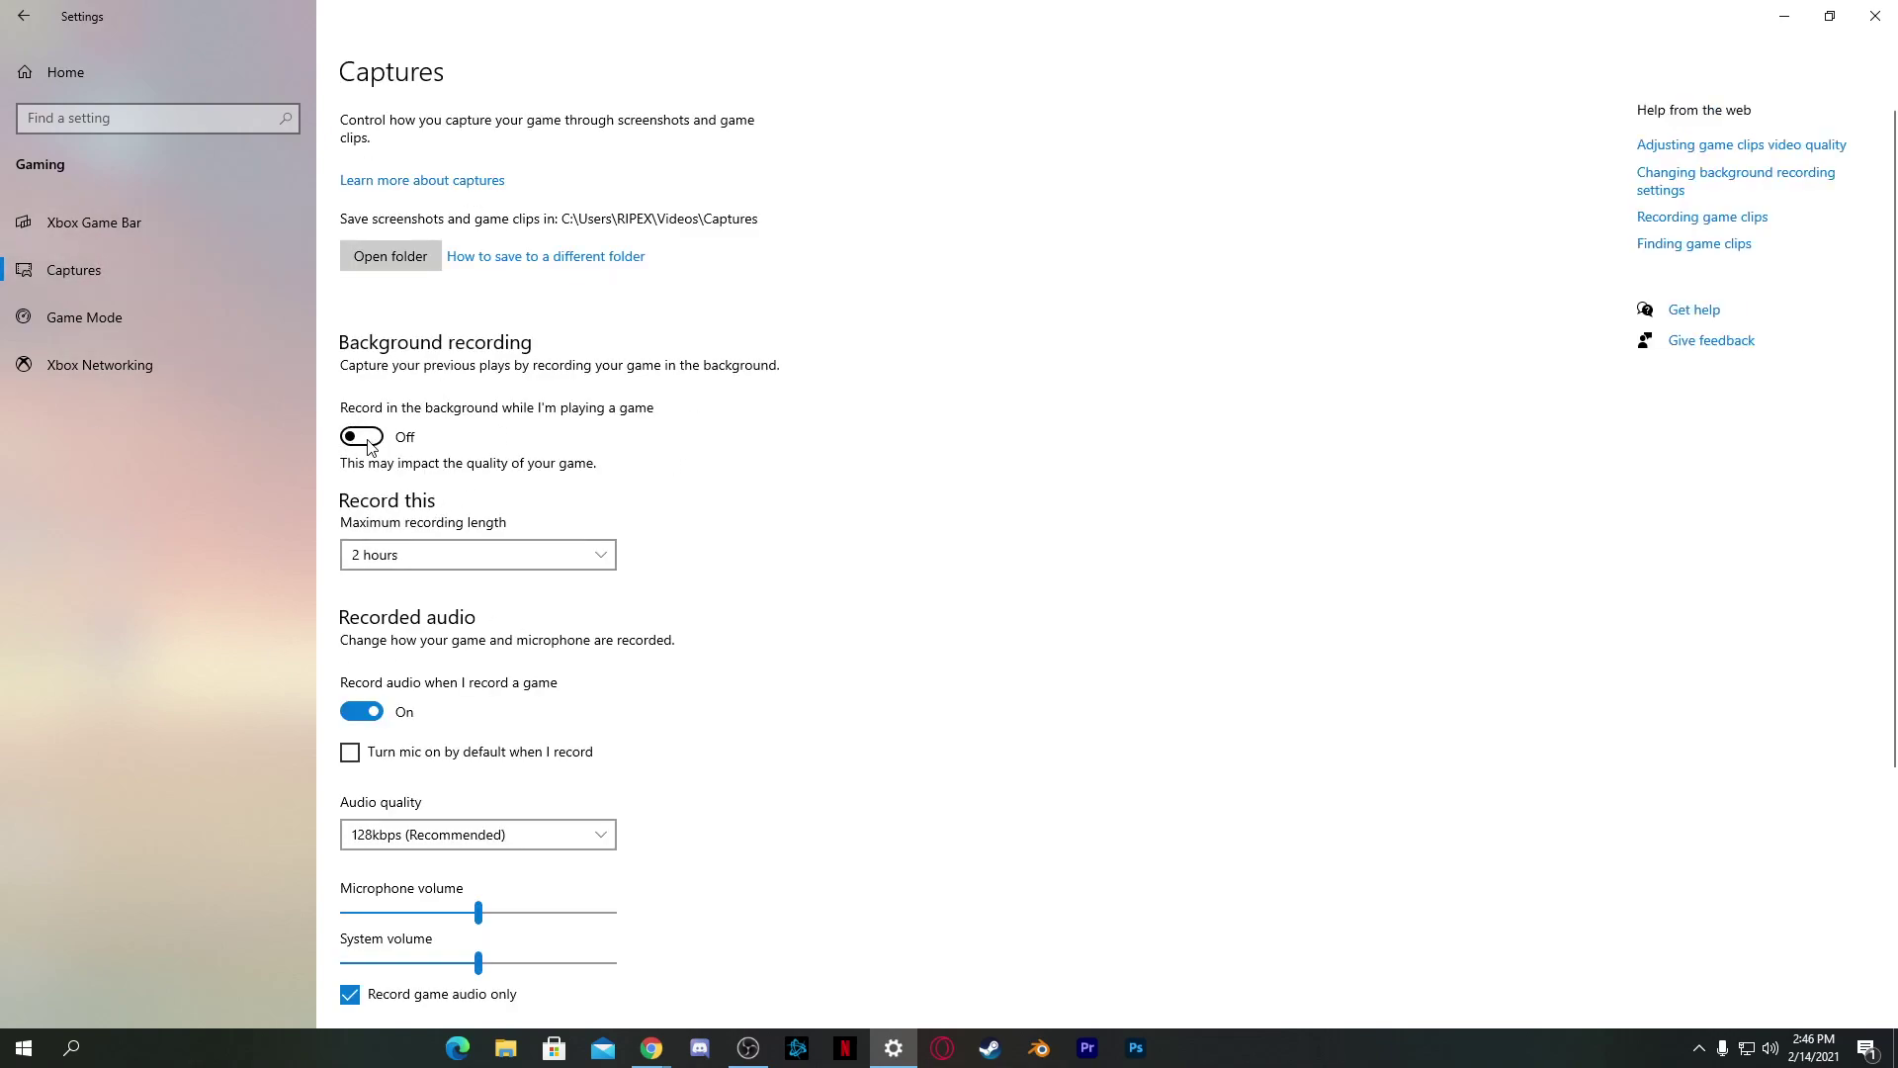
{"action": "left_click", "coordinate": [129, 315]}
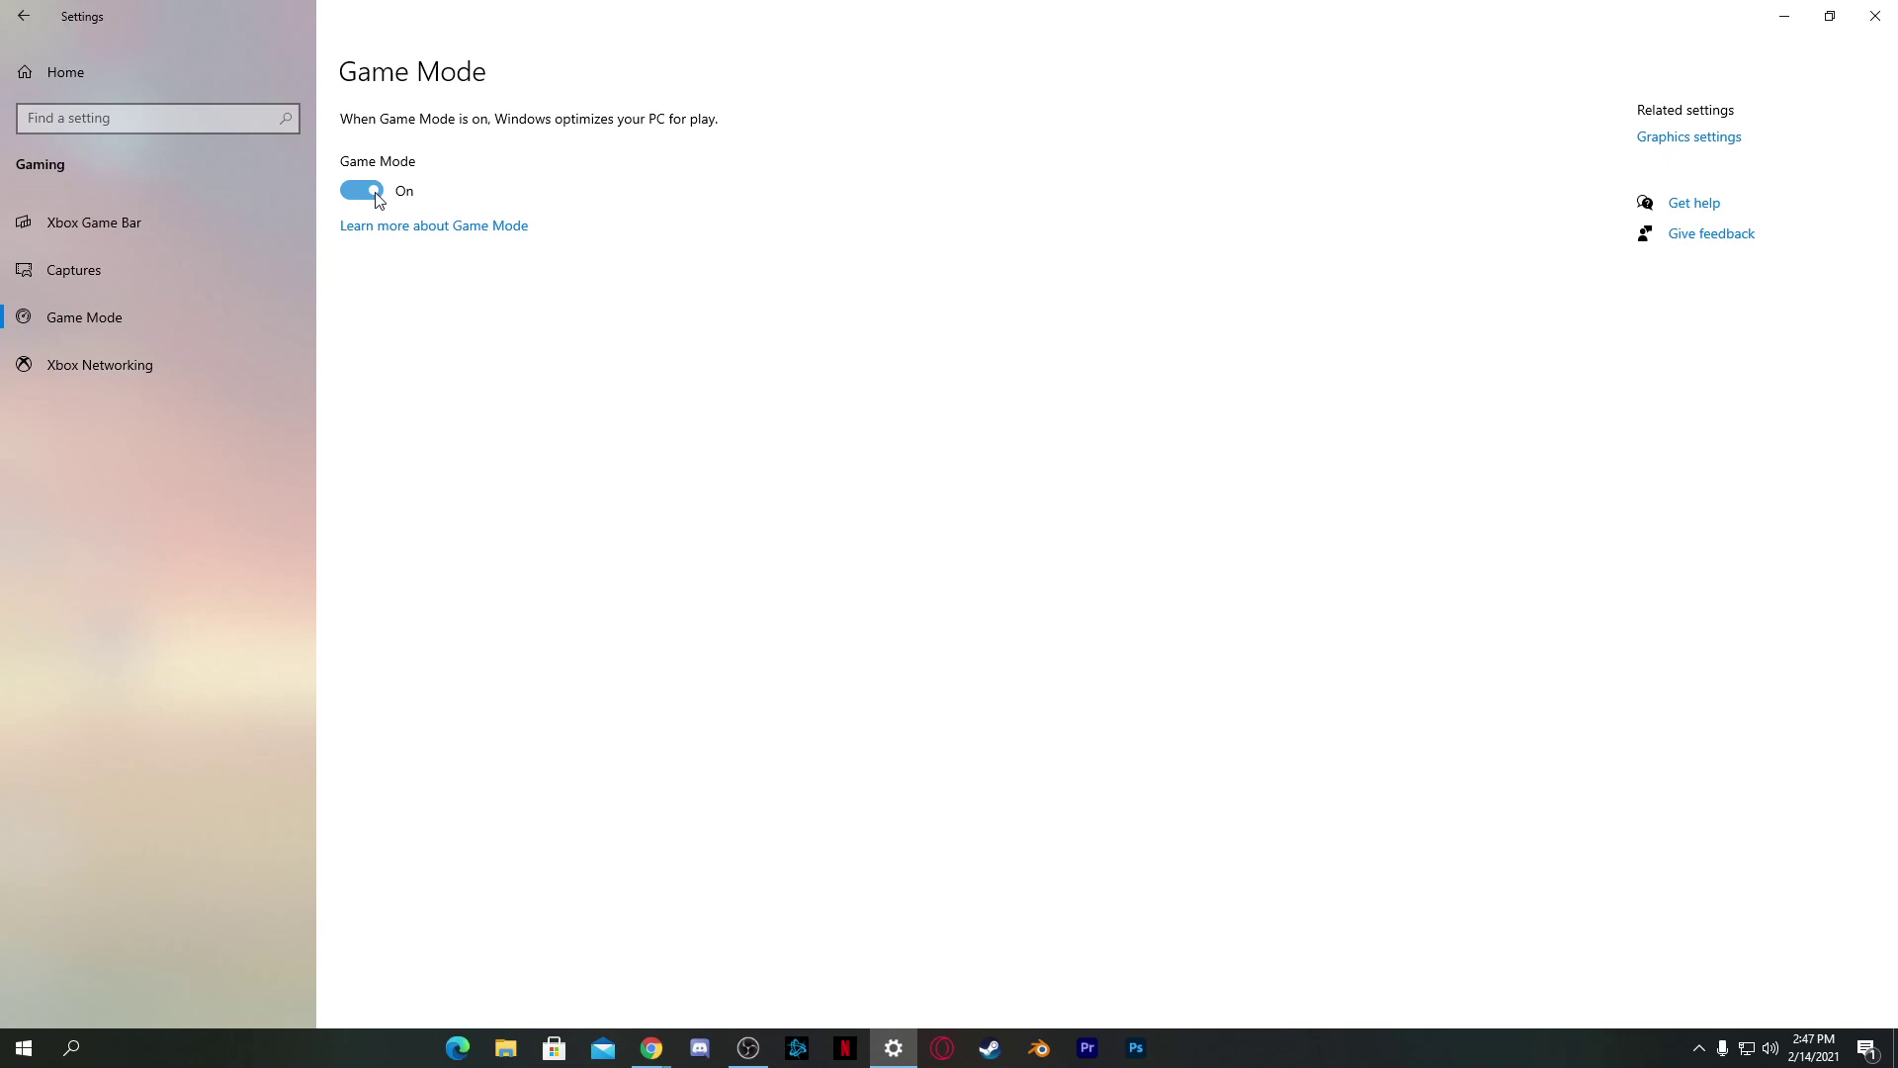
{"action": "left_click", "coordinate": [1874, 16]}
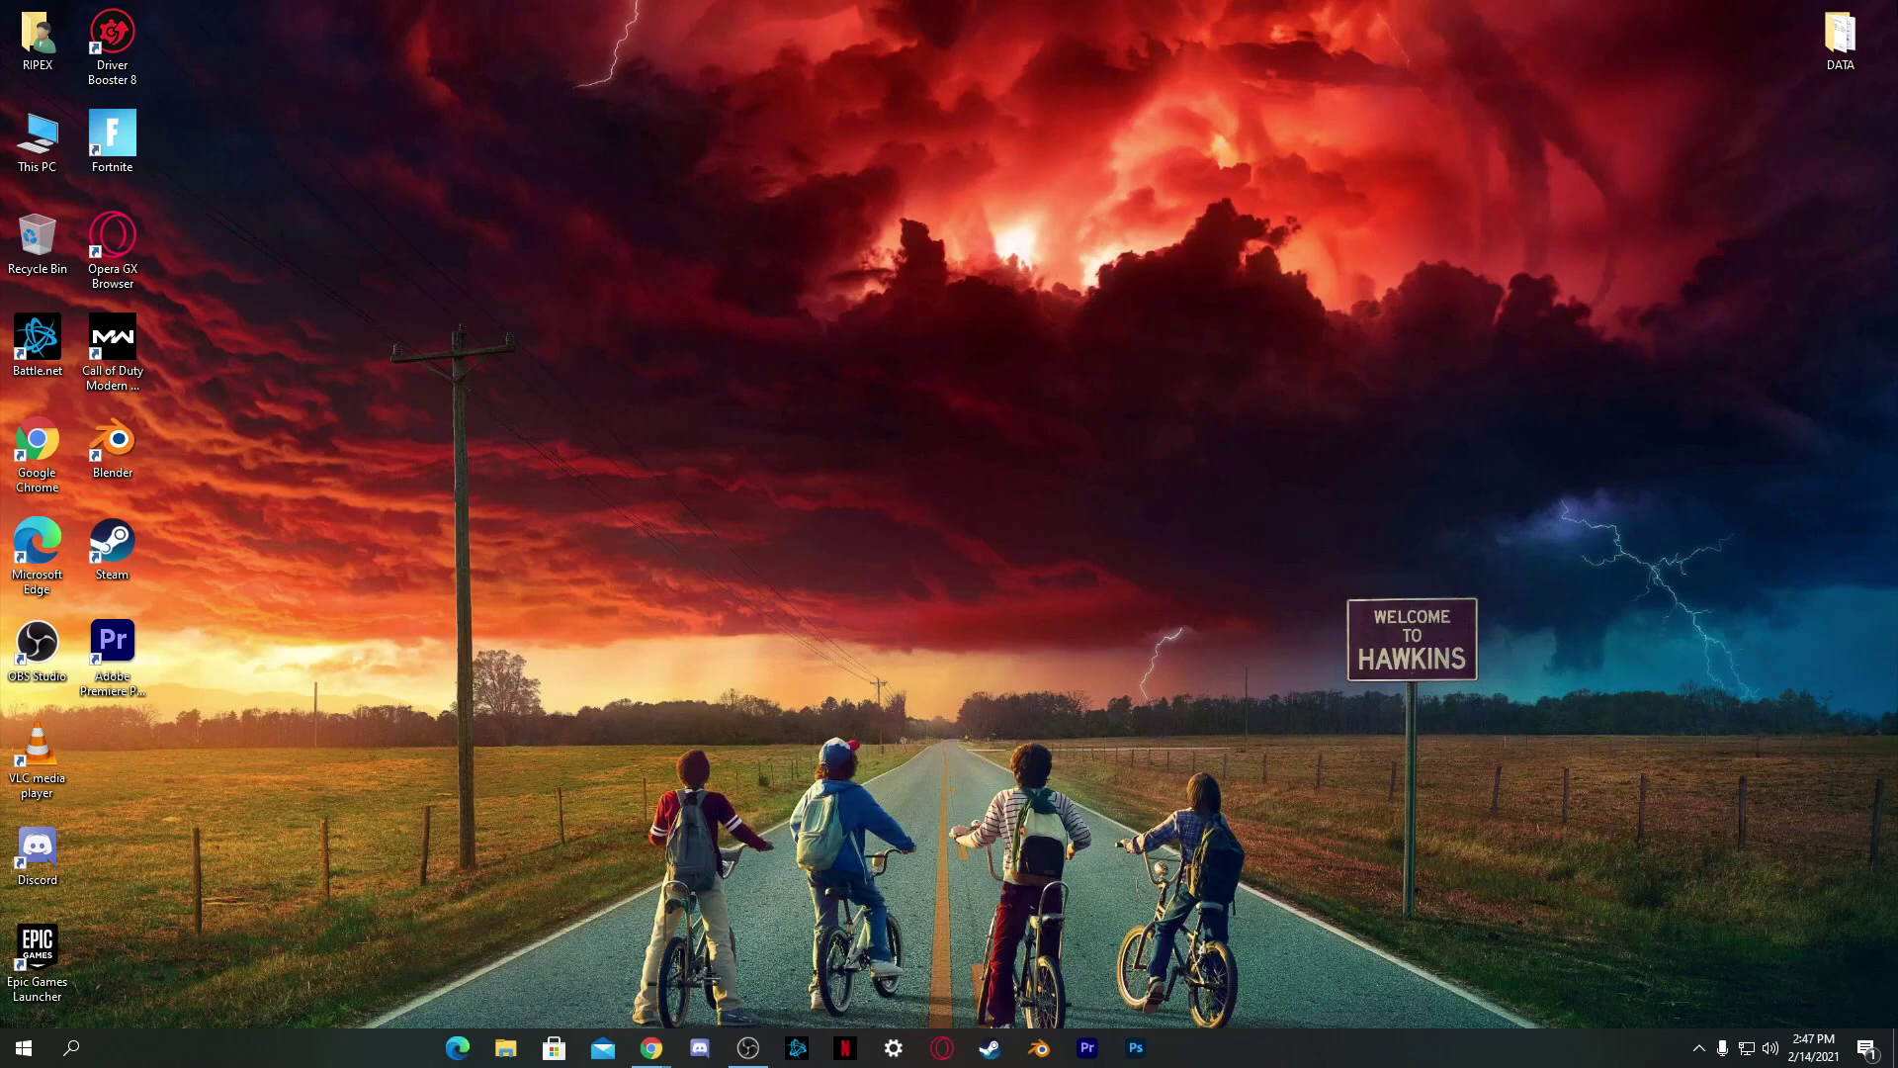
Open System Configuration by running msconfig from the Run app
{"action": "left_click", "coordinate": [70, 1045]}
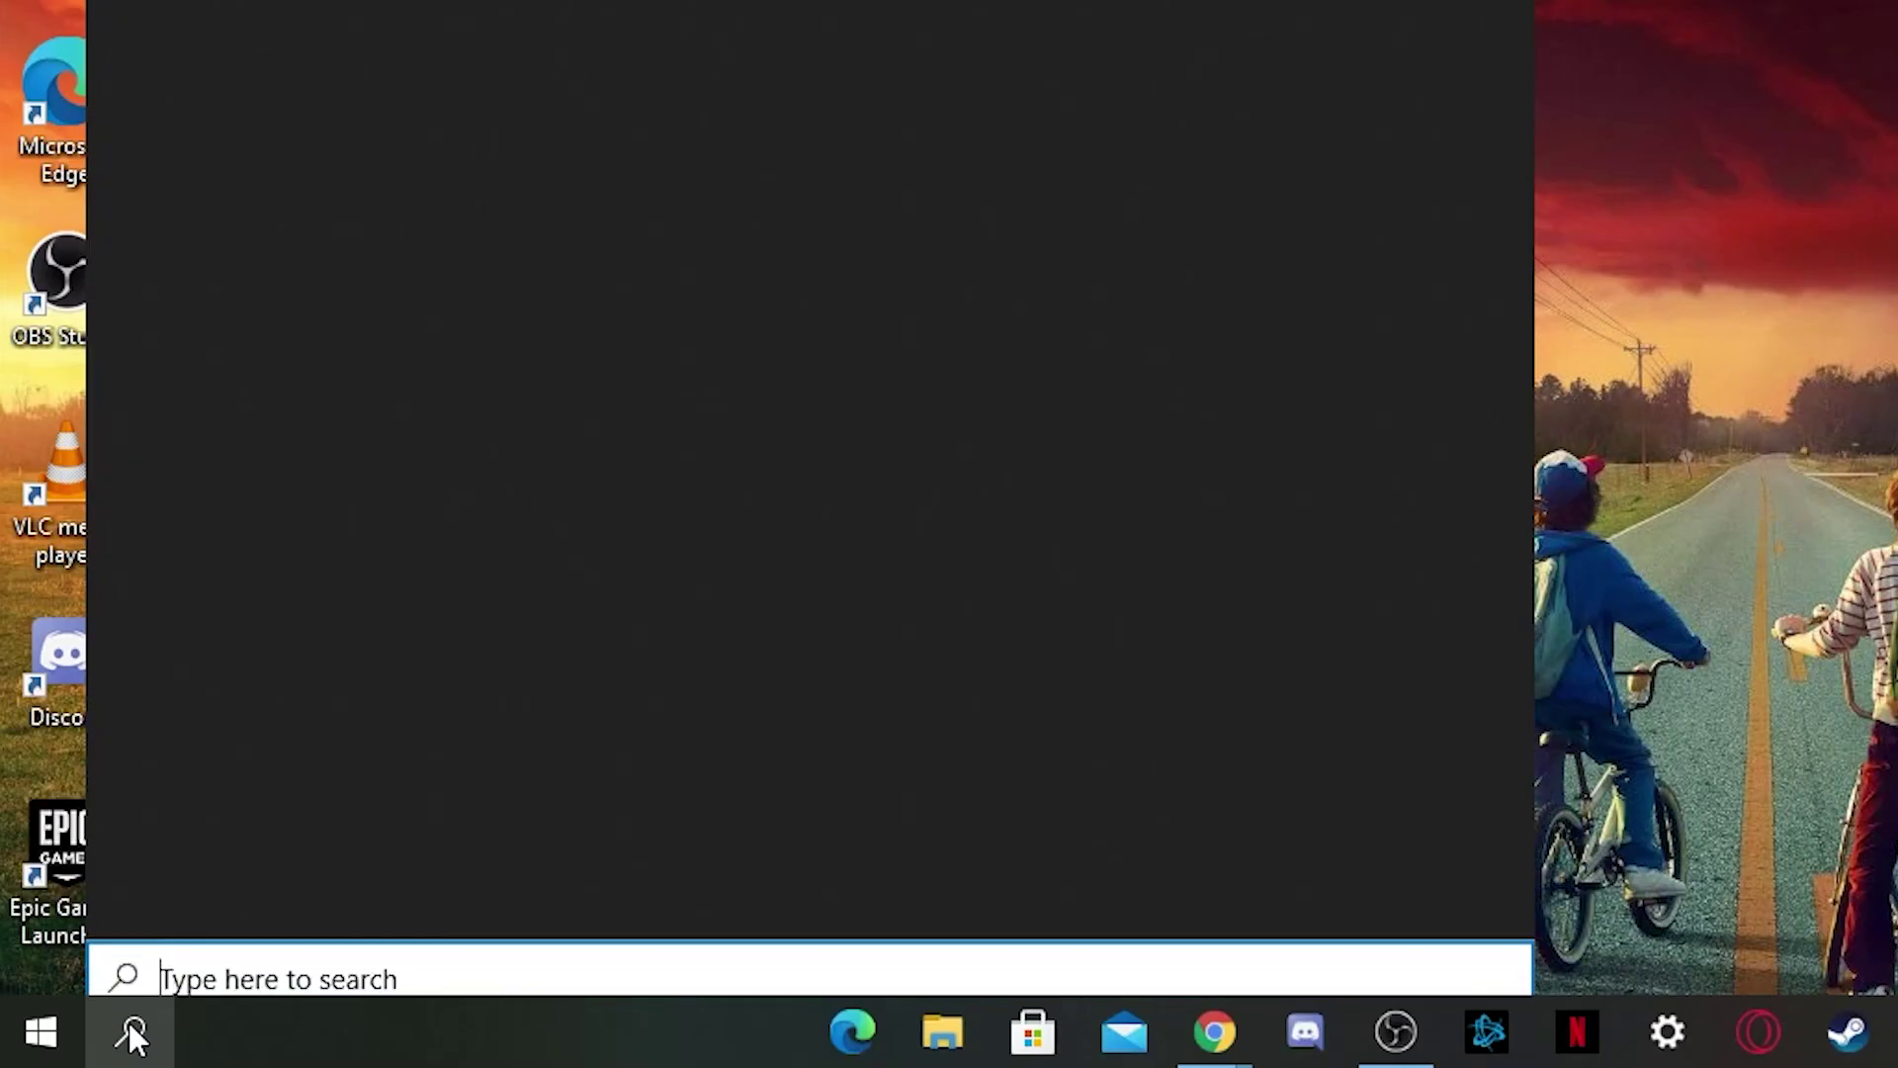
{"action": "type", "text": "run"}
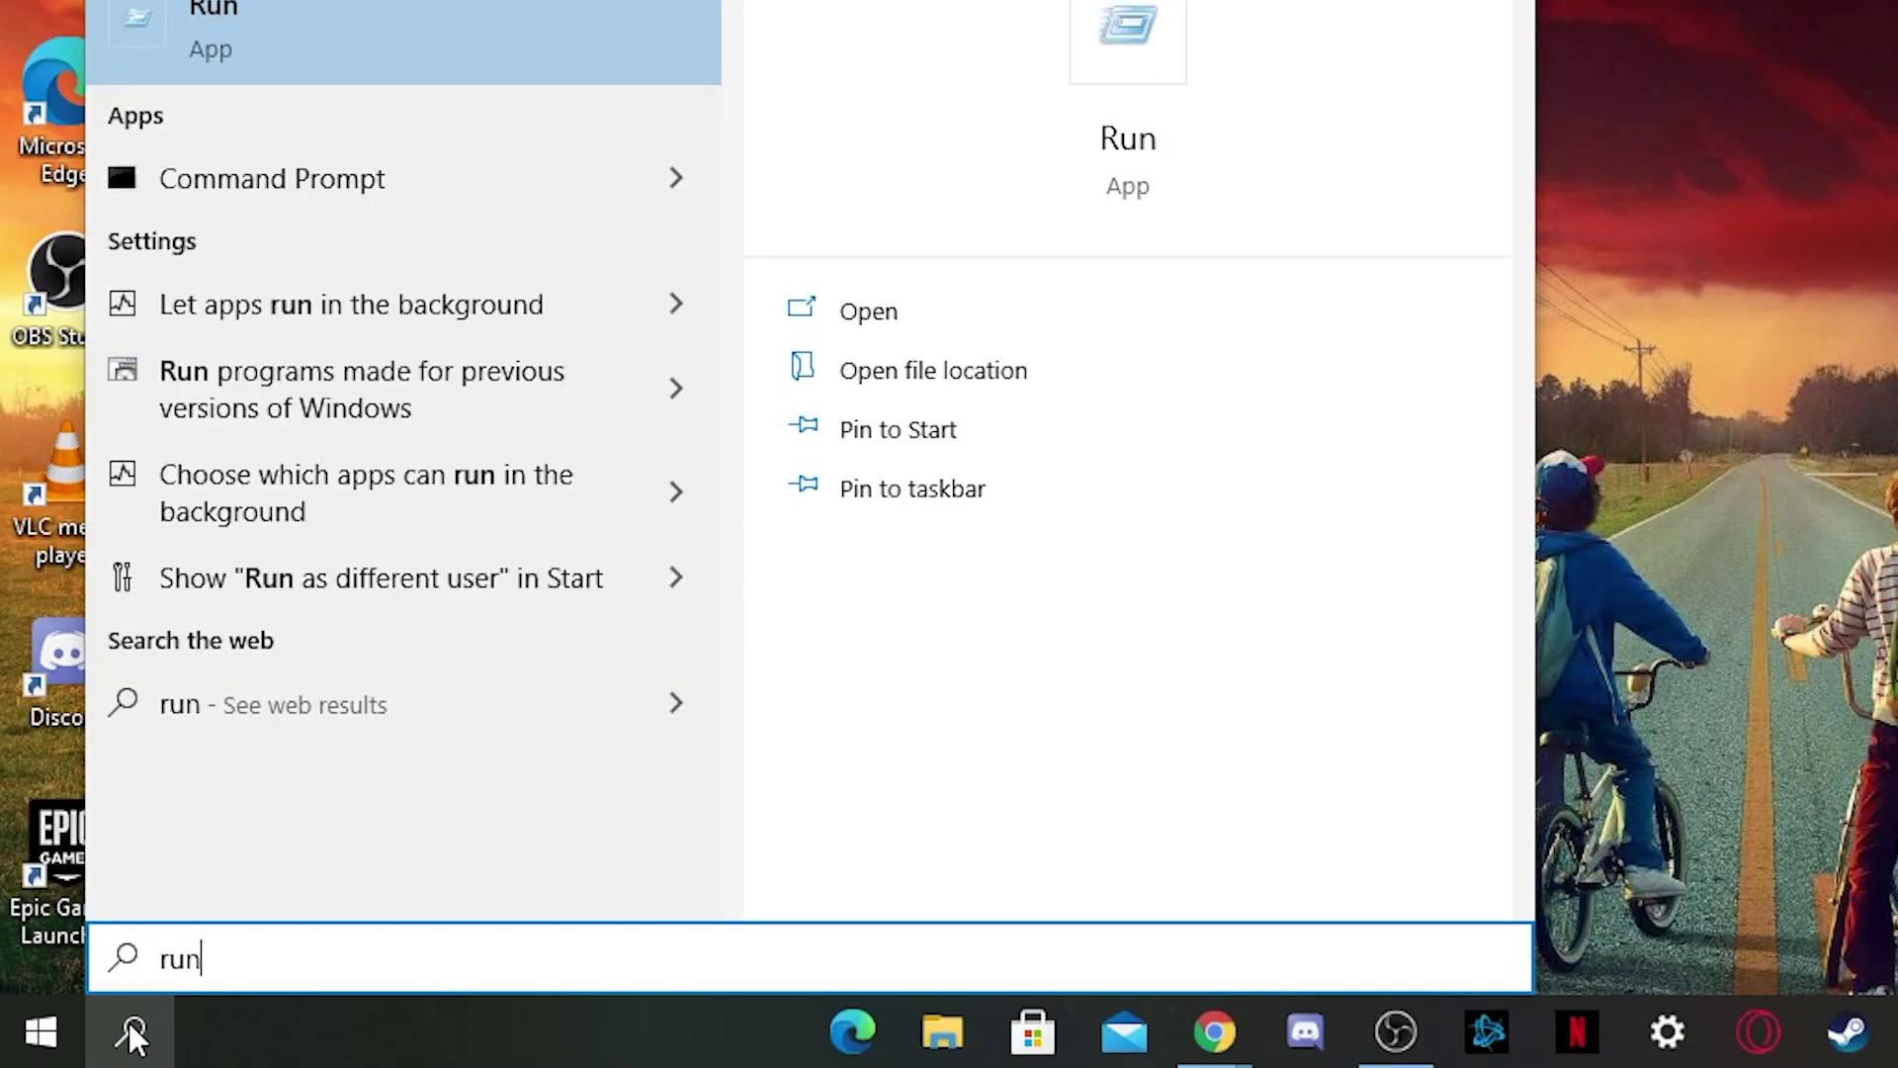
{"action": "key", "text": "Return"}
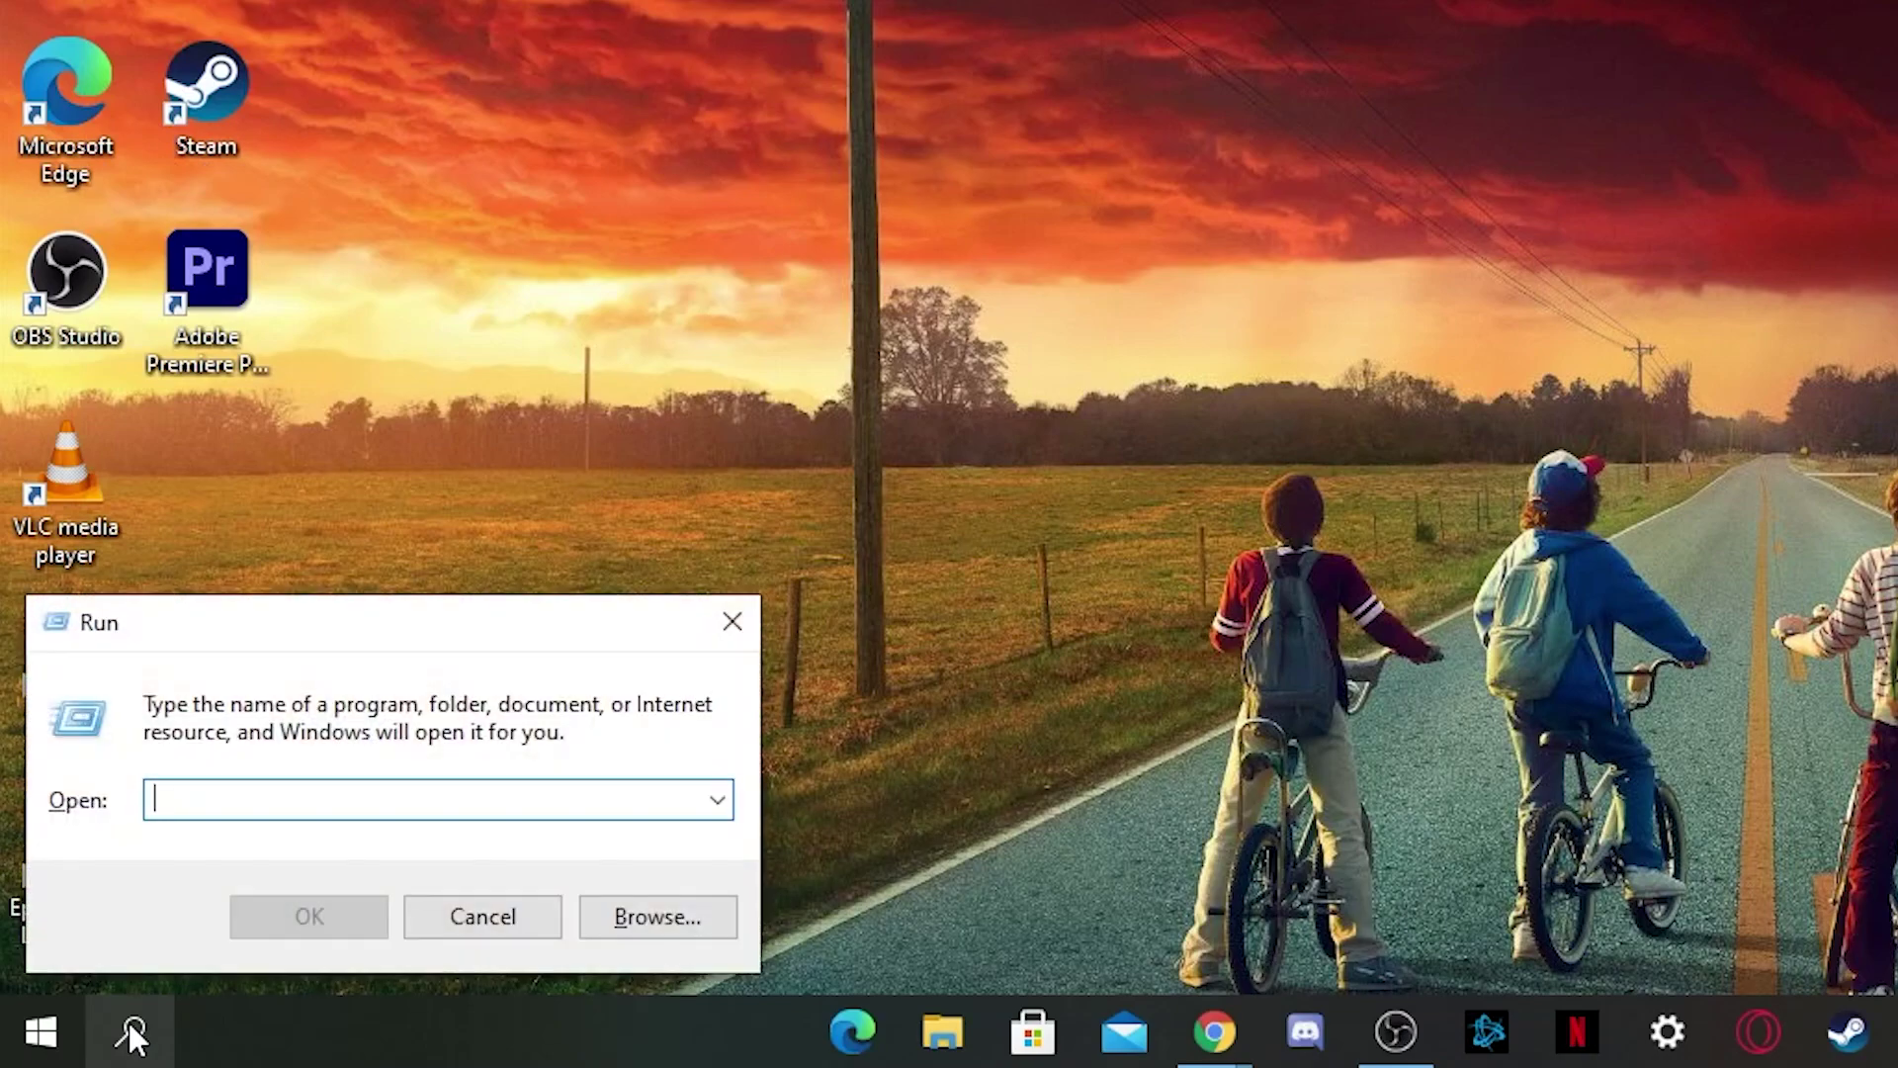
{"action": "type", "text": "ms"}
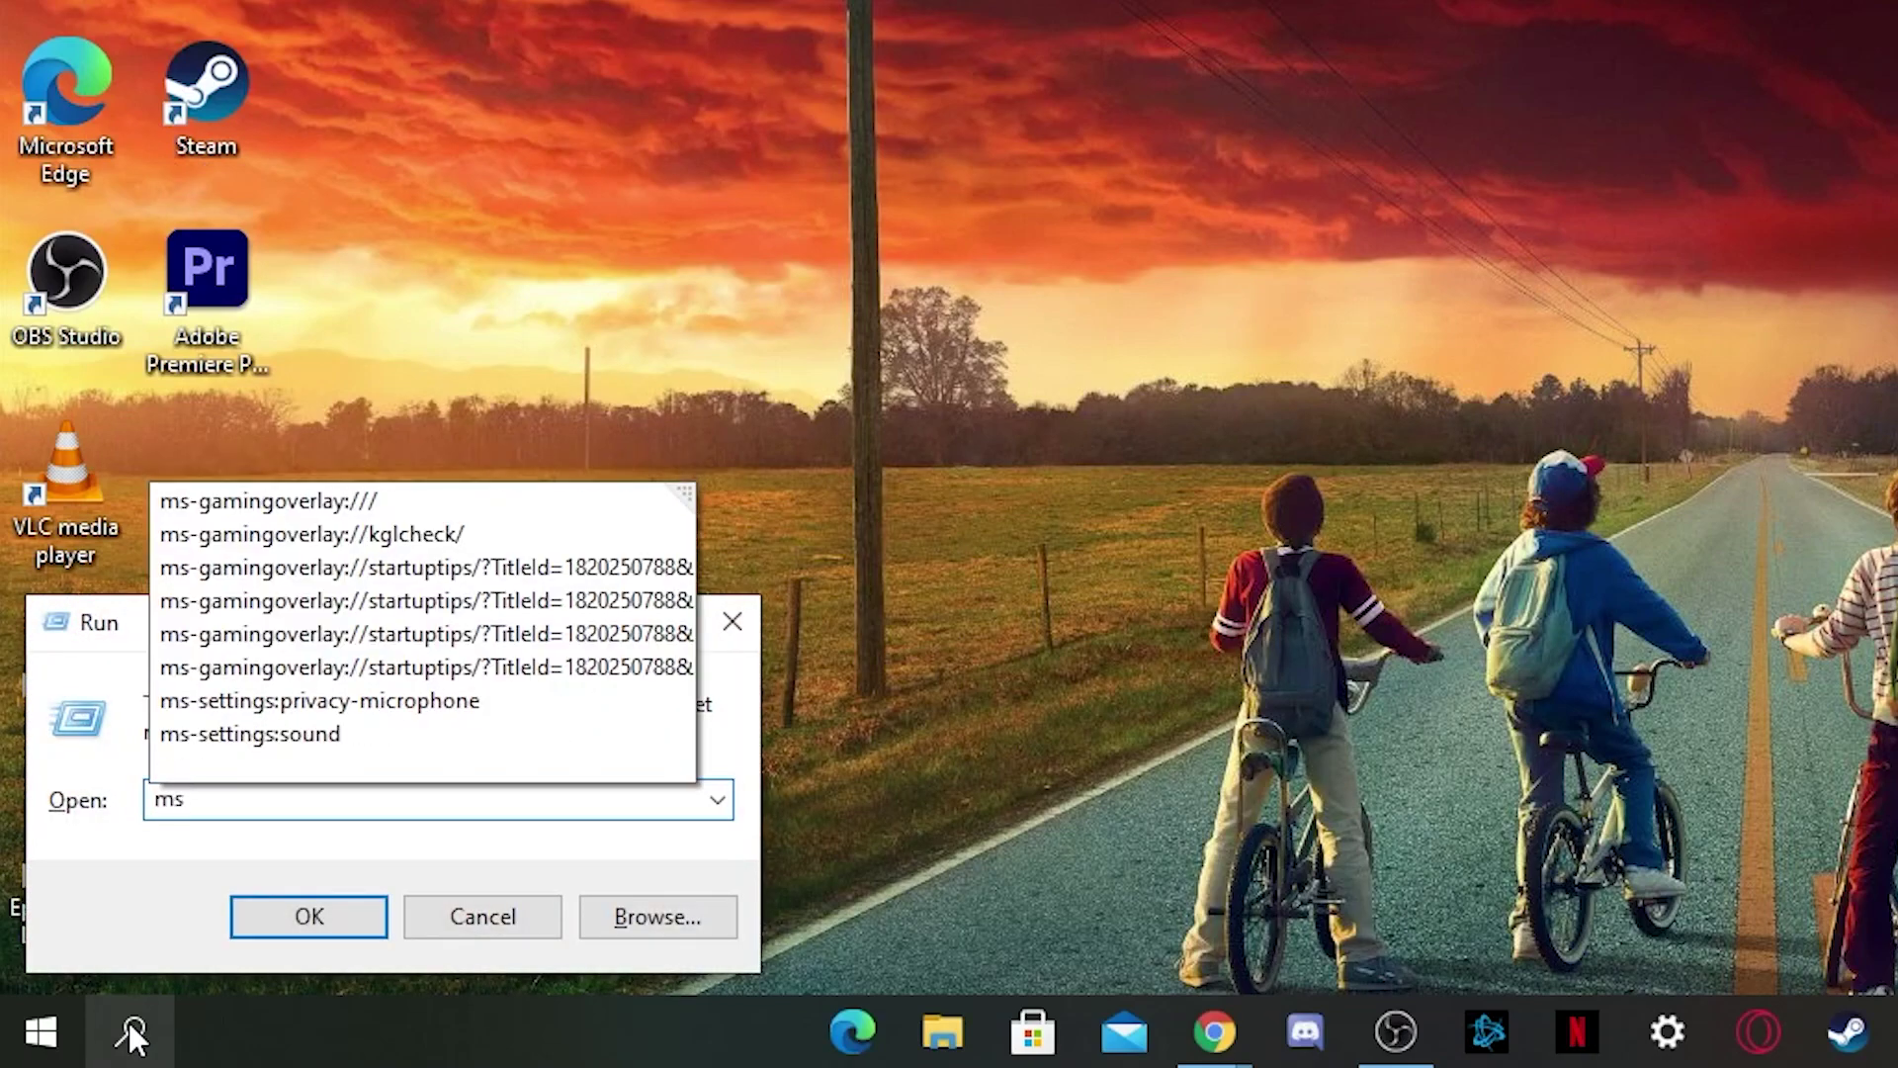
{"action": "type", "text": "config"}
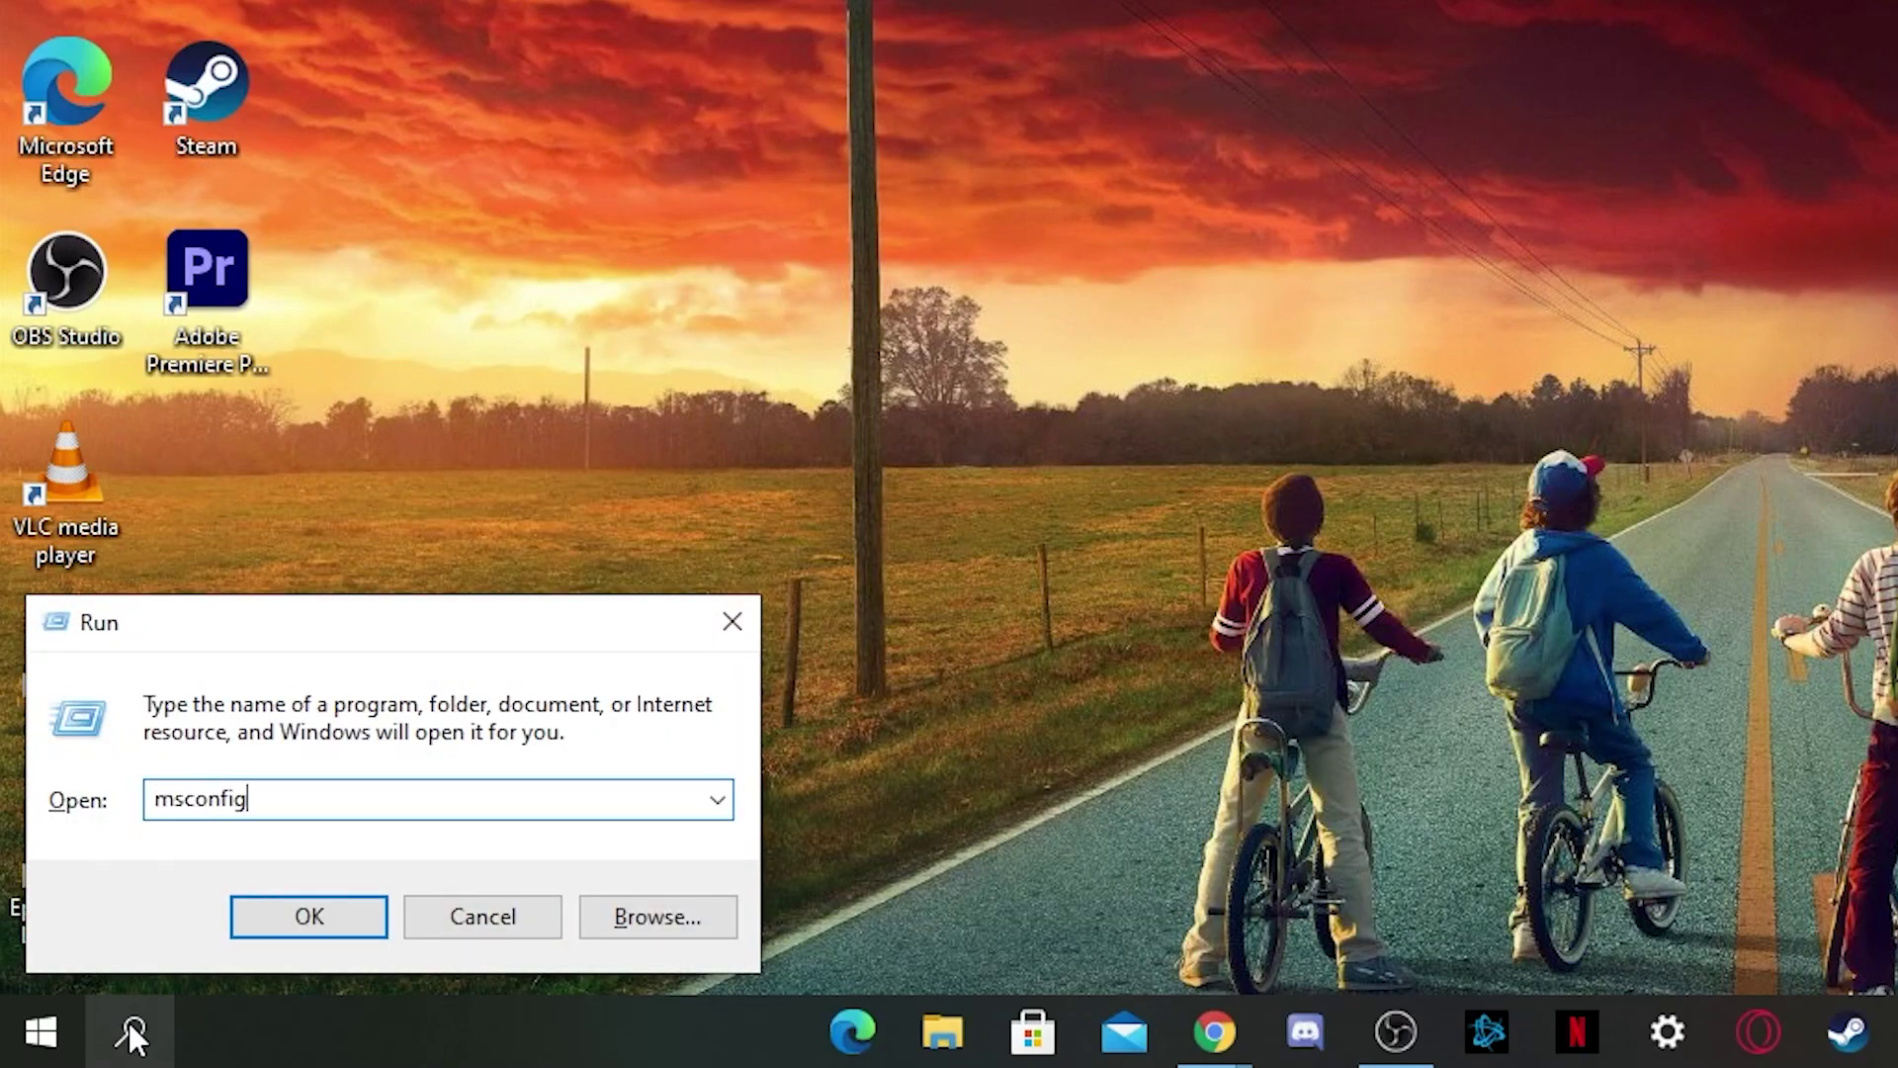
{"action": "key", "text": "Return"}
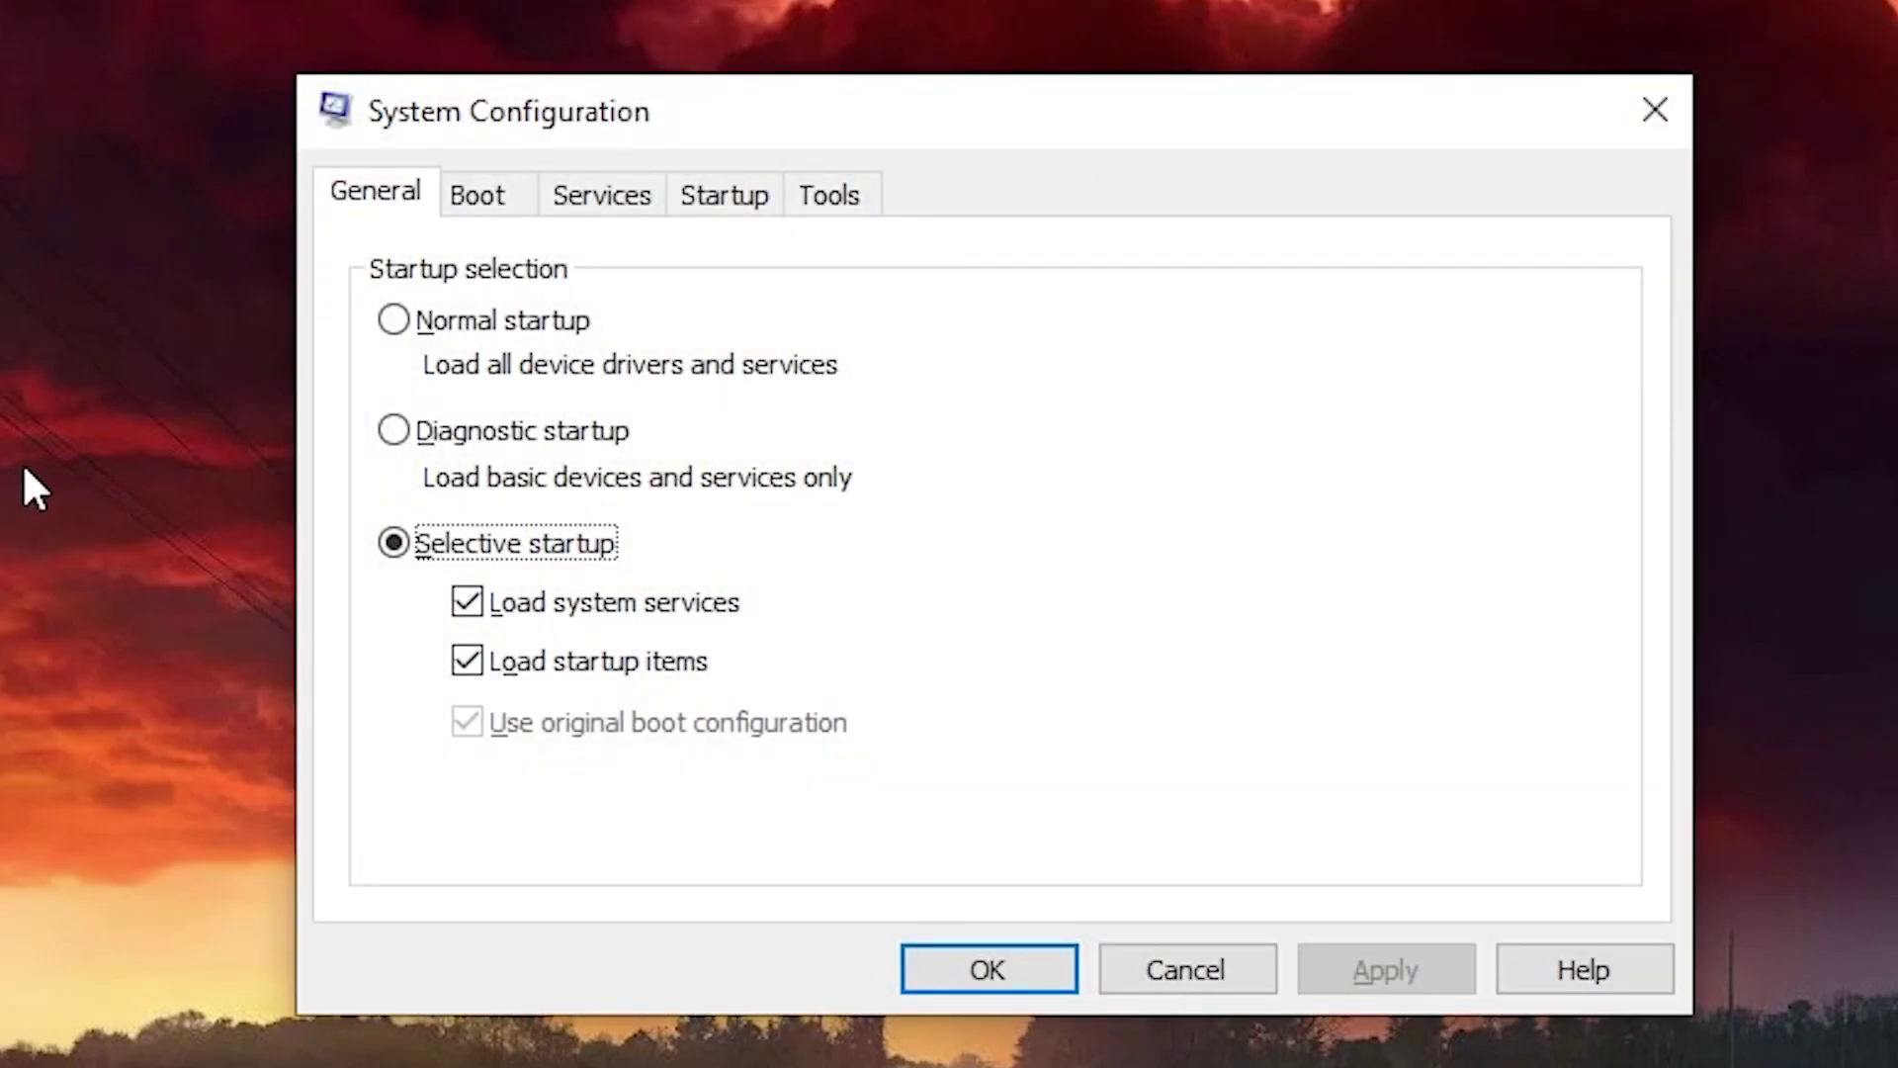
Set boot advanced options to 8 processors and 16384 maximum memory, and apply
{"action": "left_click", "coordinate": [477, 194]}
{"action": "left_click", "coordinate": [437, 542]}
{"action": "left_click", "coordinate": [575, 198]}
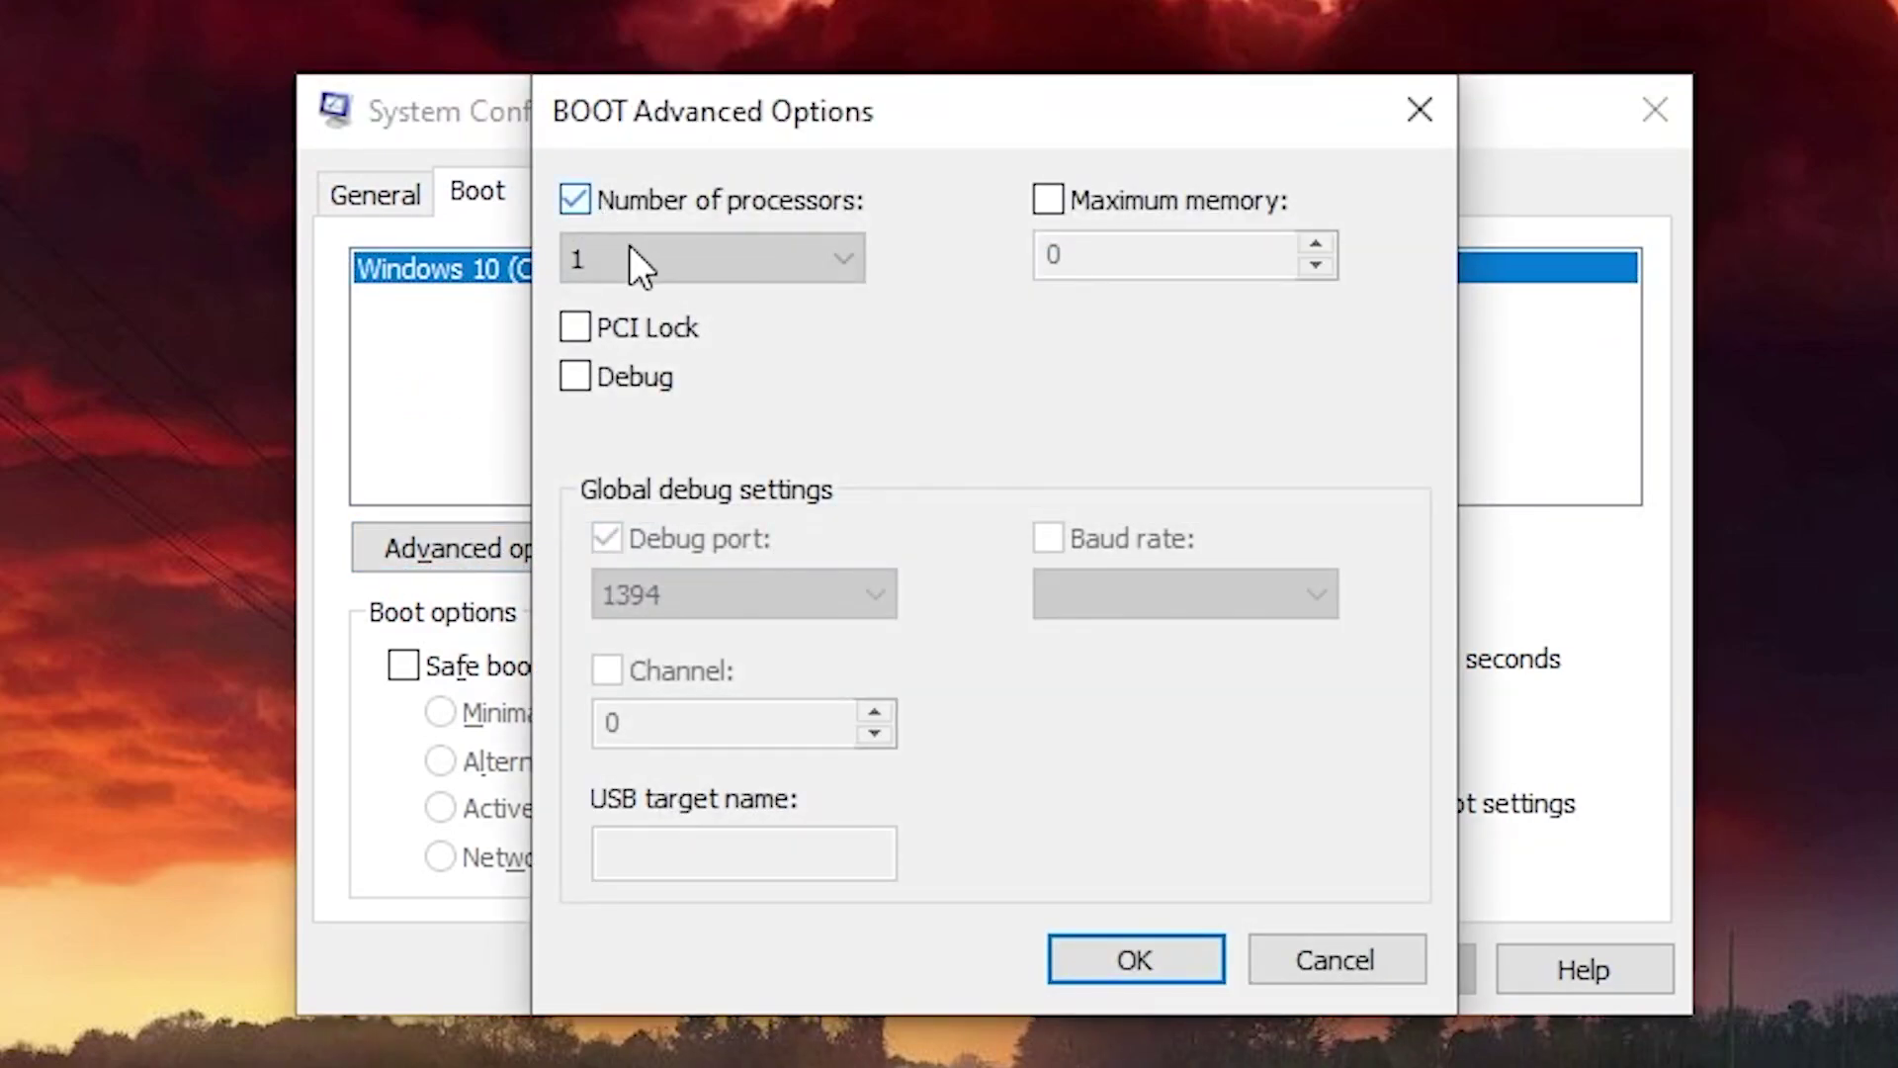
{"action": "left_click", "coordinate": [627, 255]}
{"action": "left_click", "coordinate": [601, 528]}
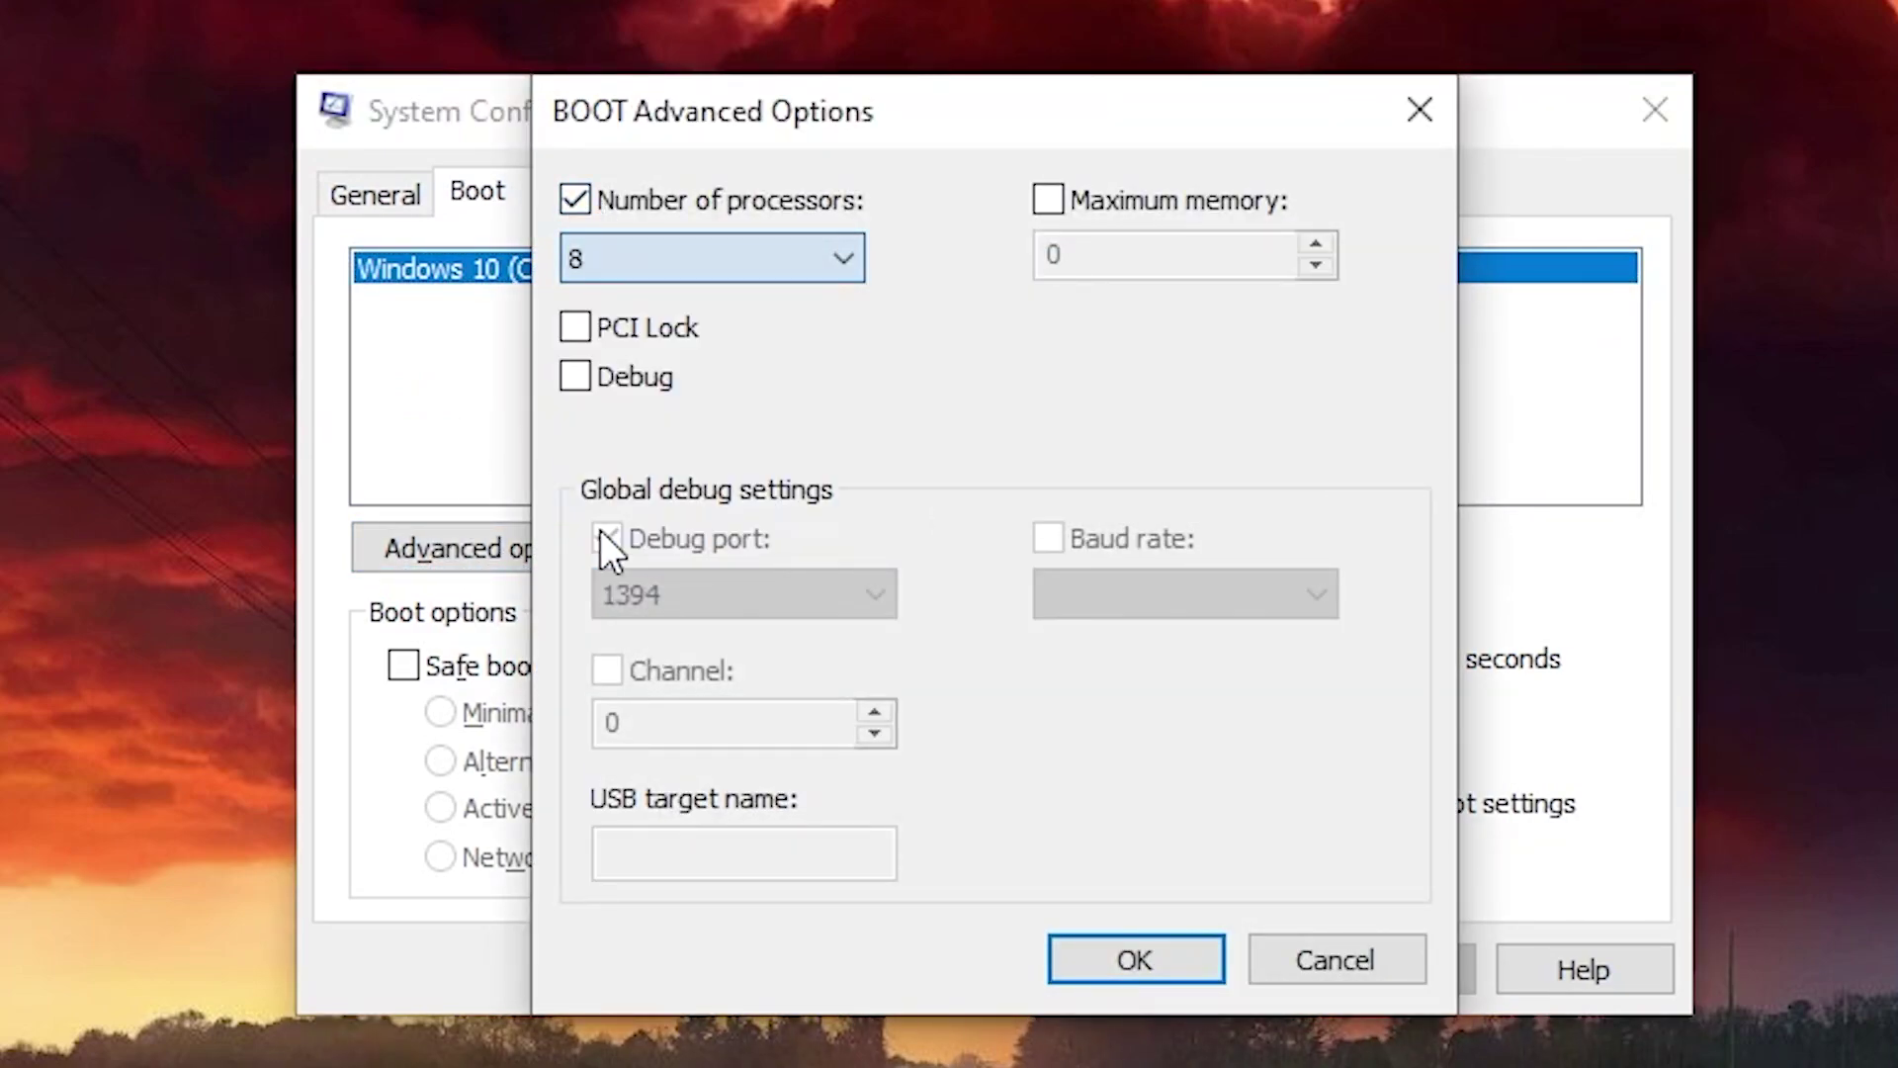
{"action": "left_click", "coordinate": [1057, 202]}
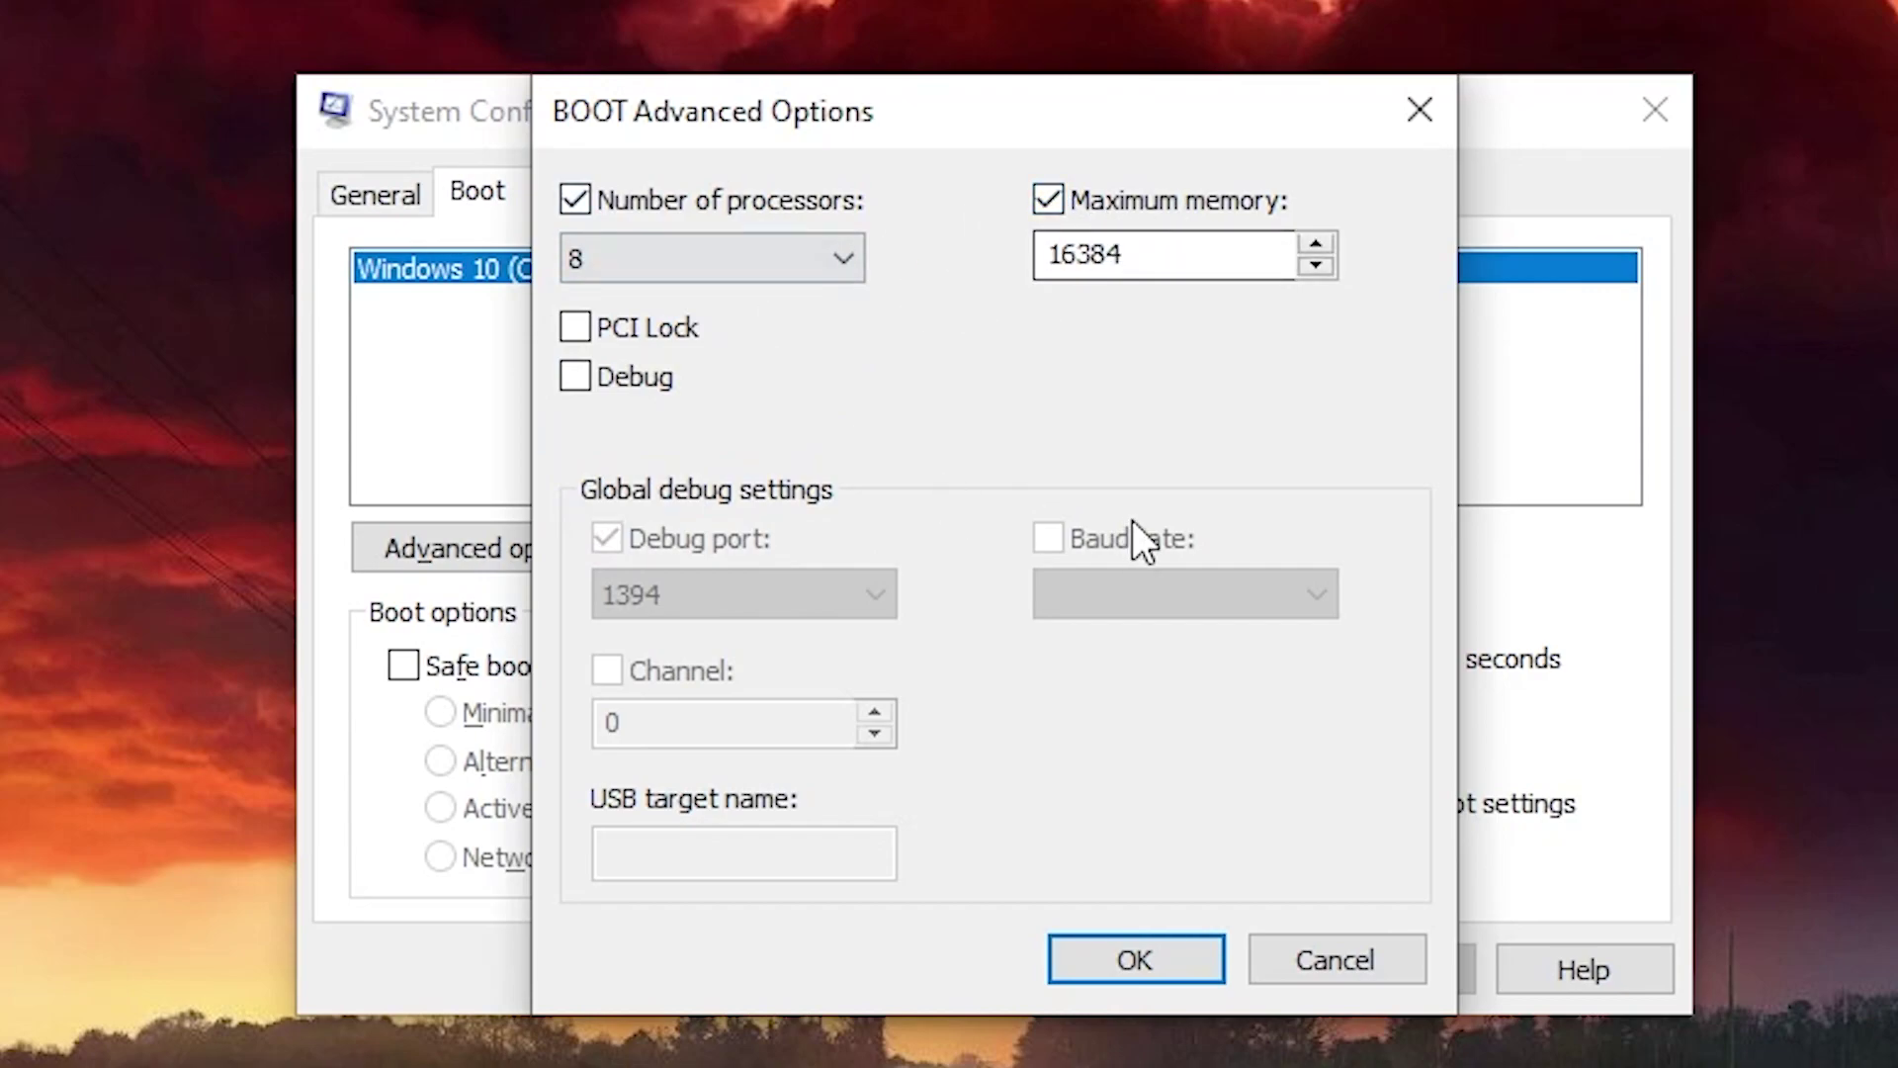
{"action": "left_click", "coordinate": [1155, 952]}
{"action": "left_click", "coordinate": [1342, 978]}
{"action": "left_click", "coordinate": [998, 973]}
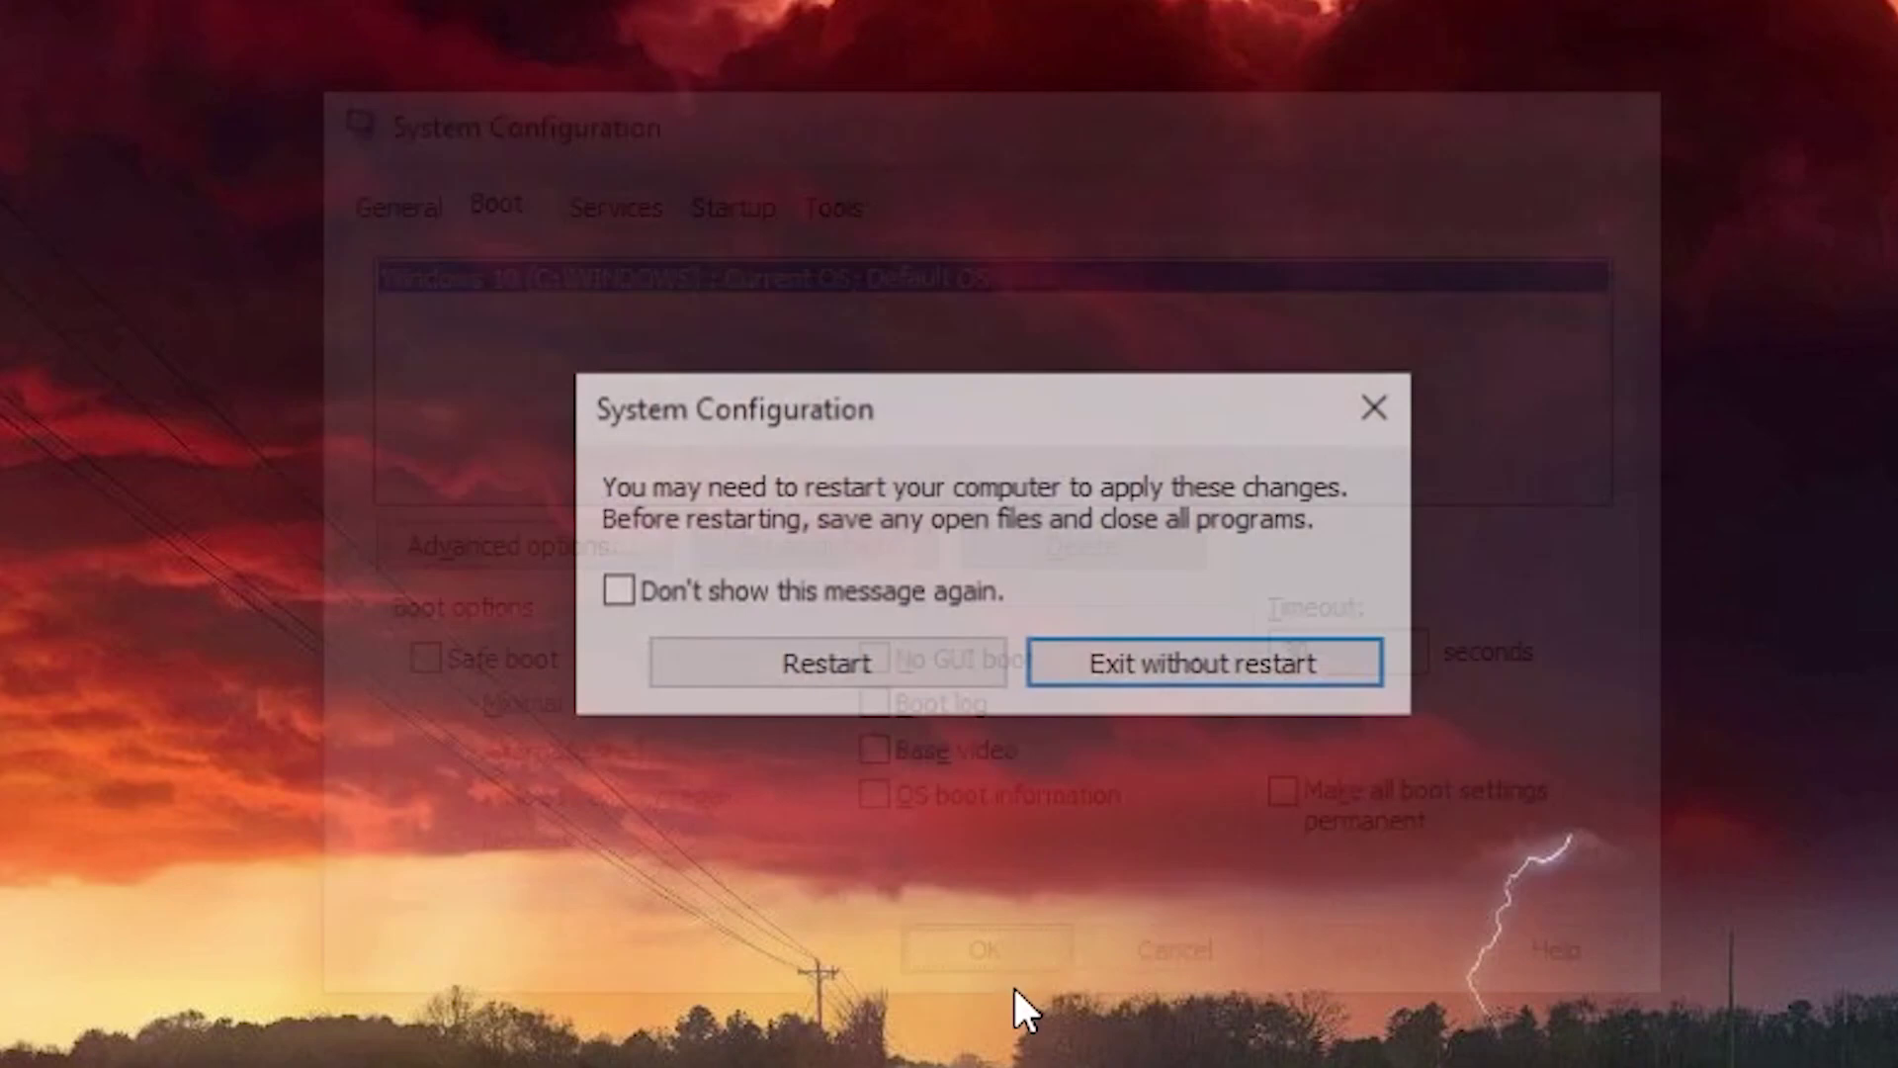